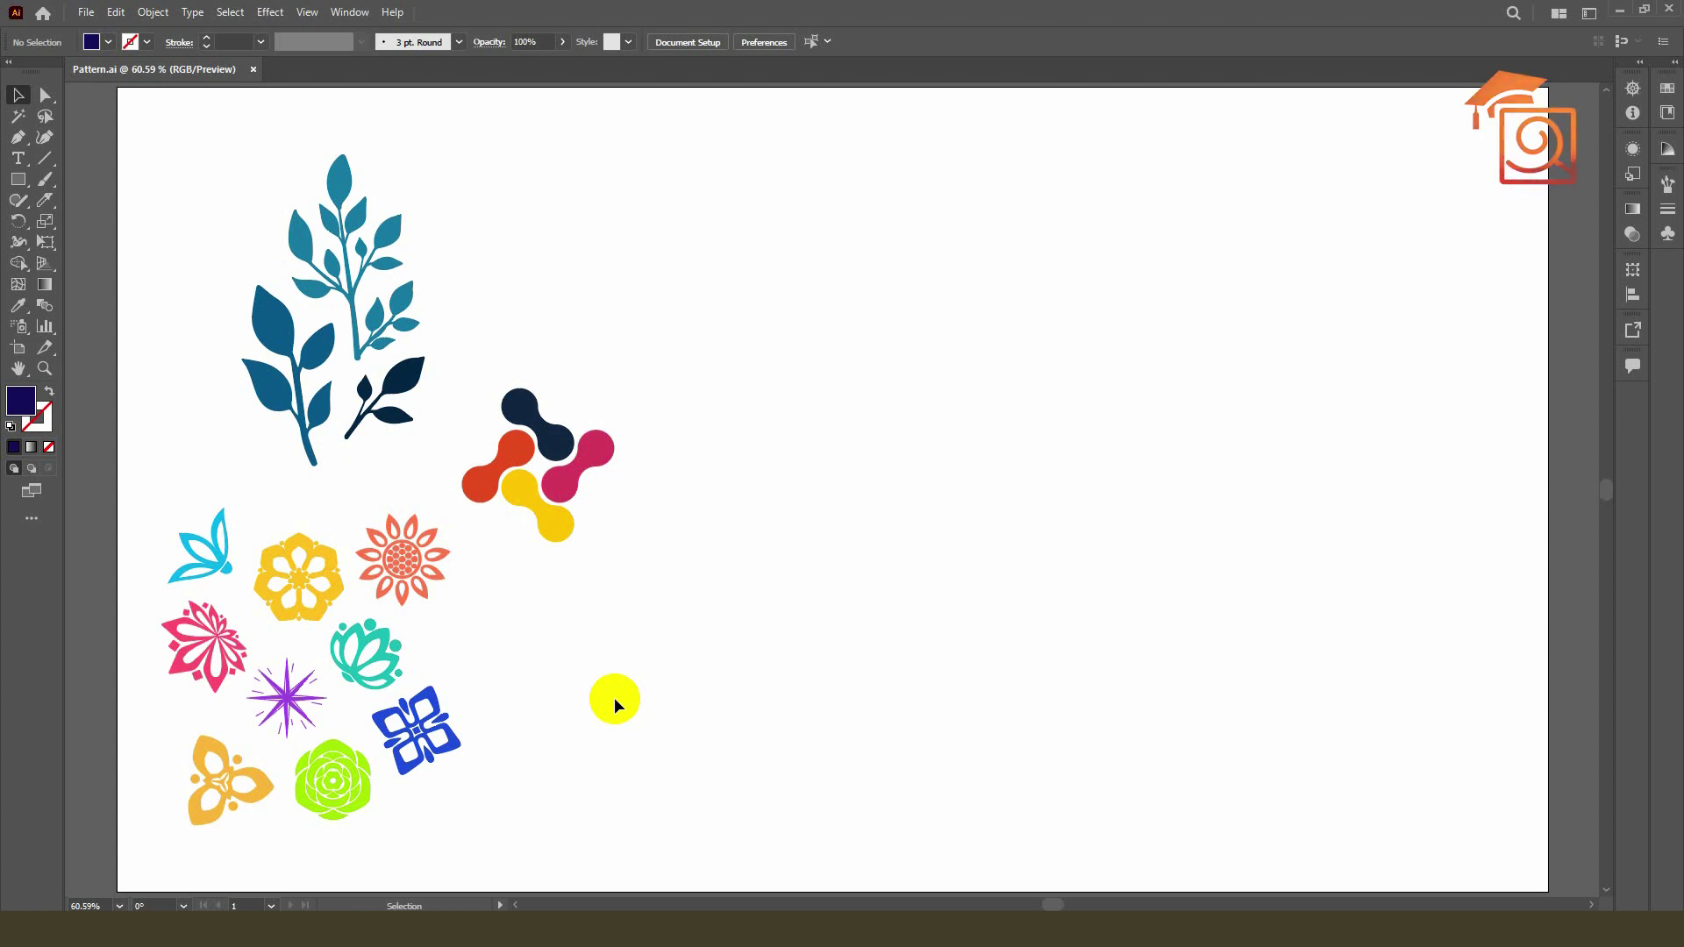
Step: Select the linked-dots motif's red and yellow pieces, then all four pieces together
{"action": "left_click_drag", "start_coordinate": [491, 387], "coordinate": [634, 539]}
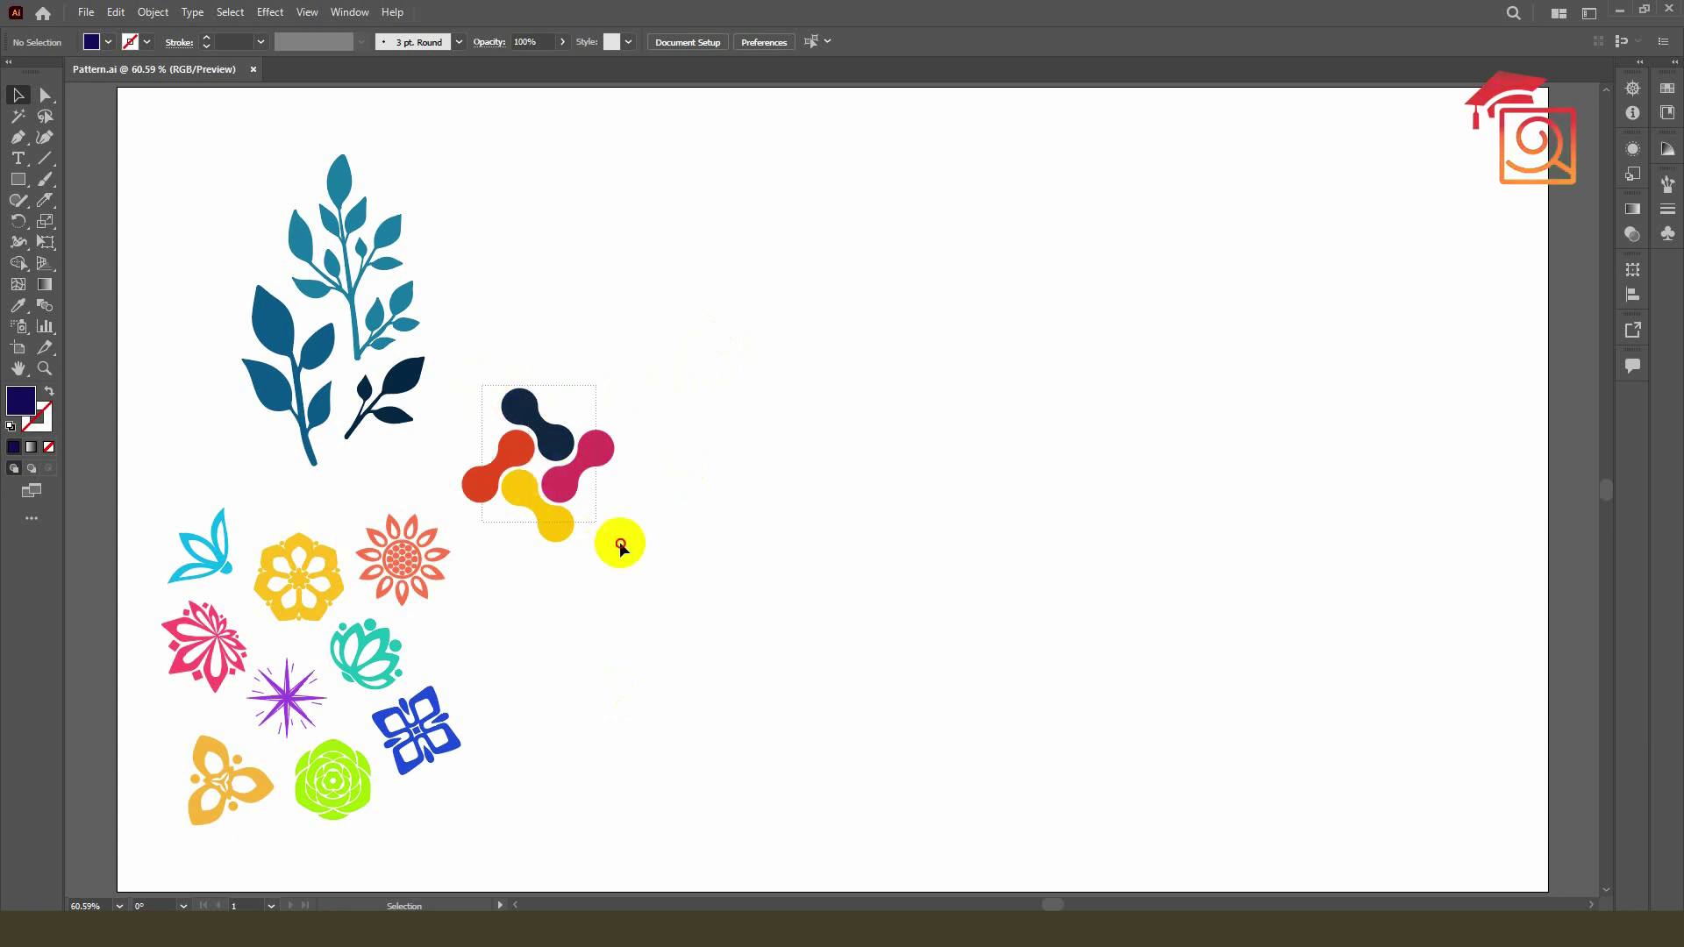
{"action": "left_click", "coordinate": [831, 450]}
{"action": "left_click", "coordinate": [593, 454]}
{"action": "left_click", "coordinate": [519, 451]}
{"action": "left_click", "coordinate": [518, 482]}
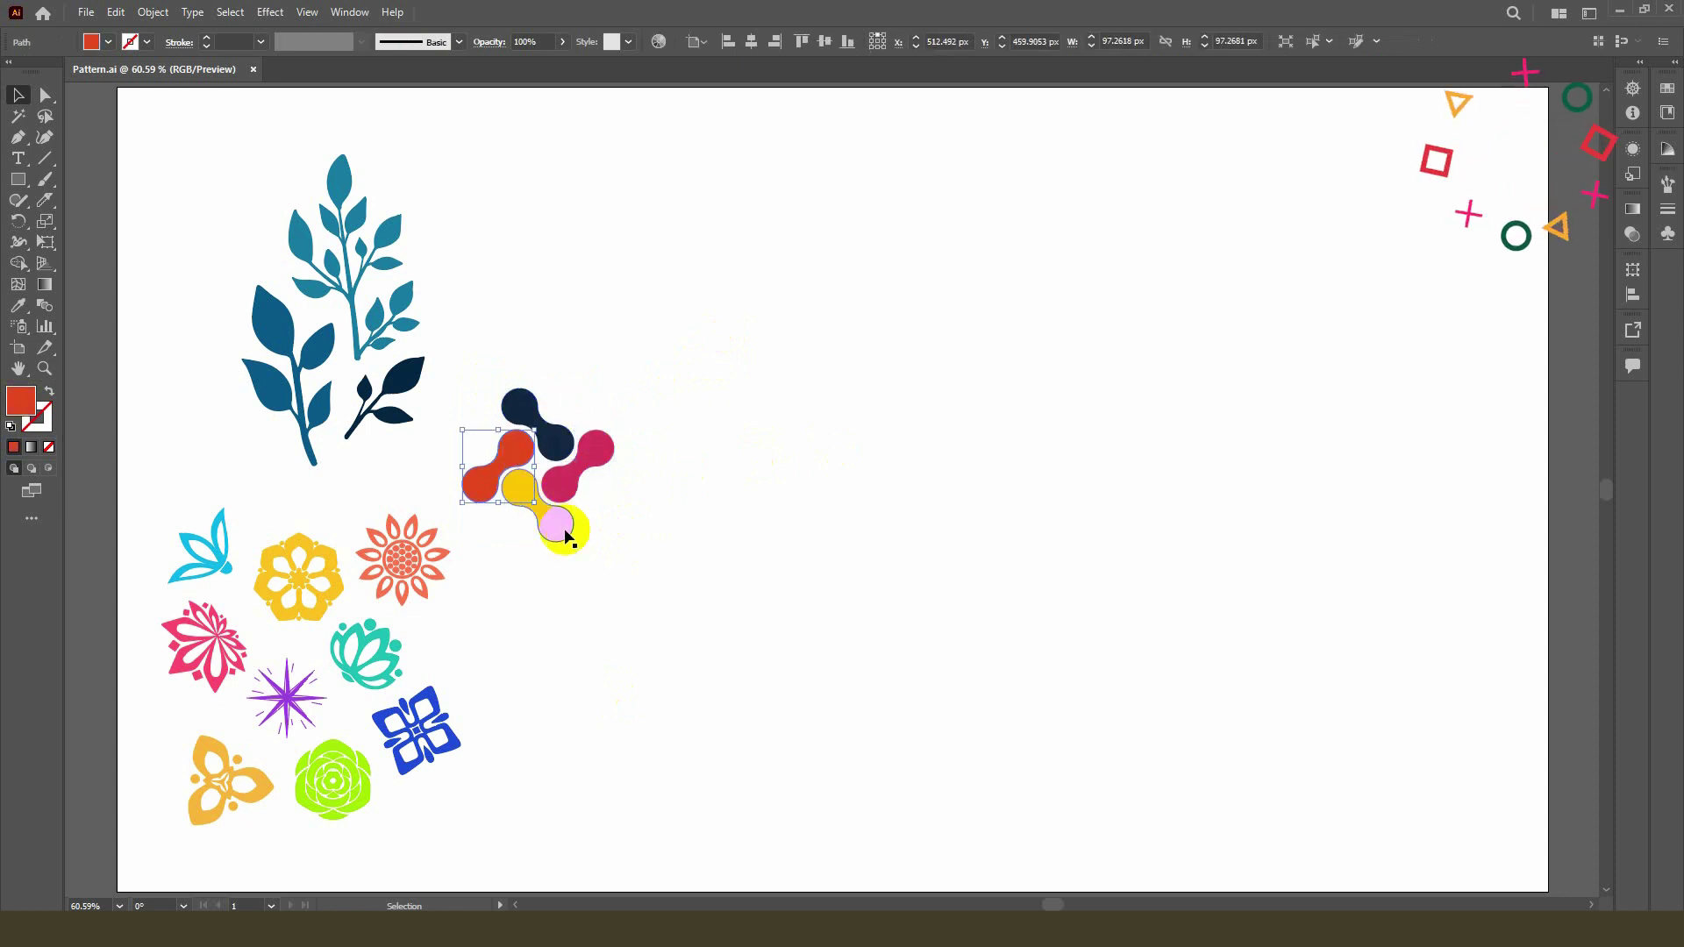
{"action": "left_click", "coordinate": [555, 519]}
{"action": "left_click_drag", "start_coordinate": [500, 342], "coordinate": [623, 559]}
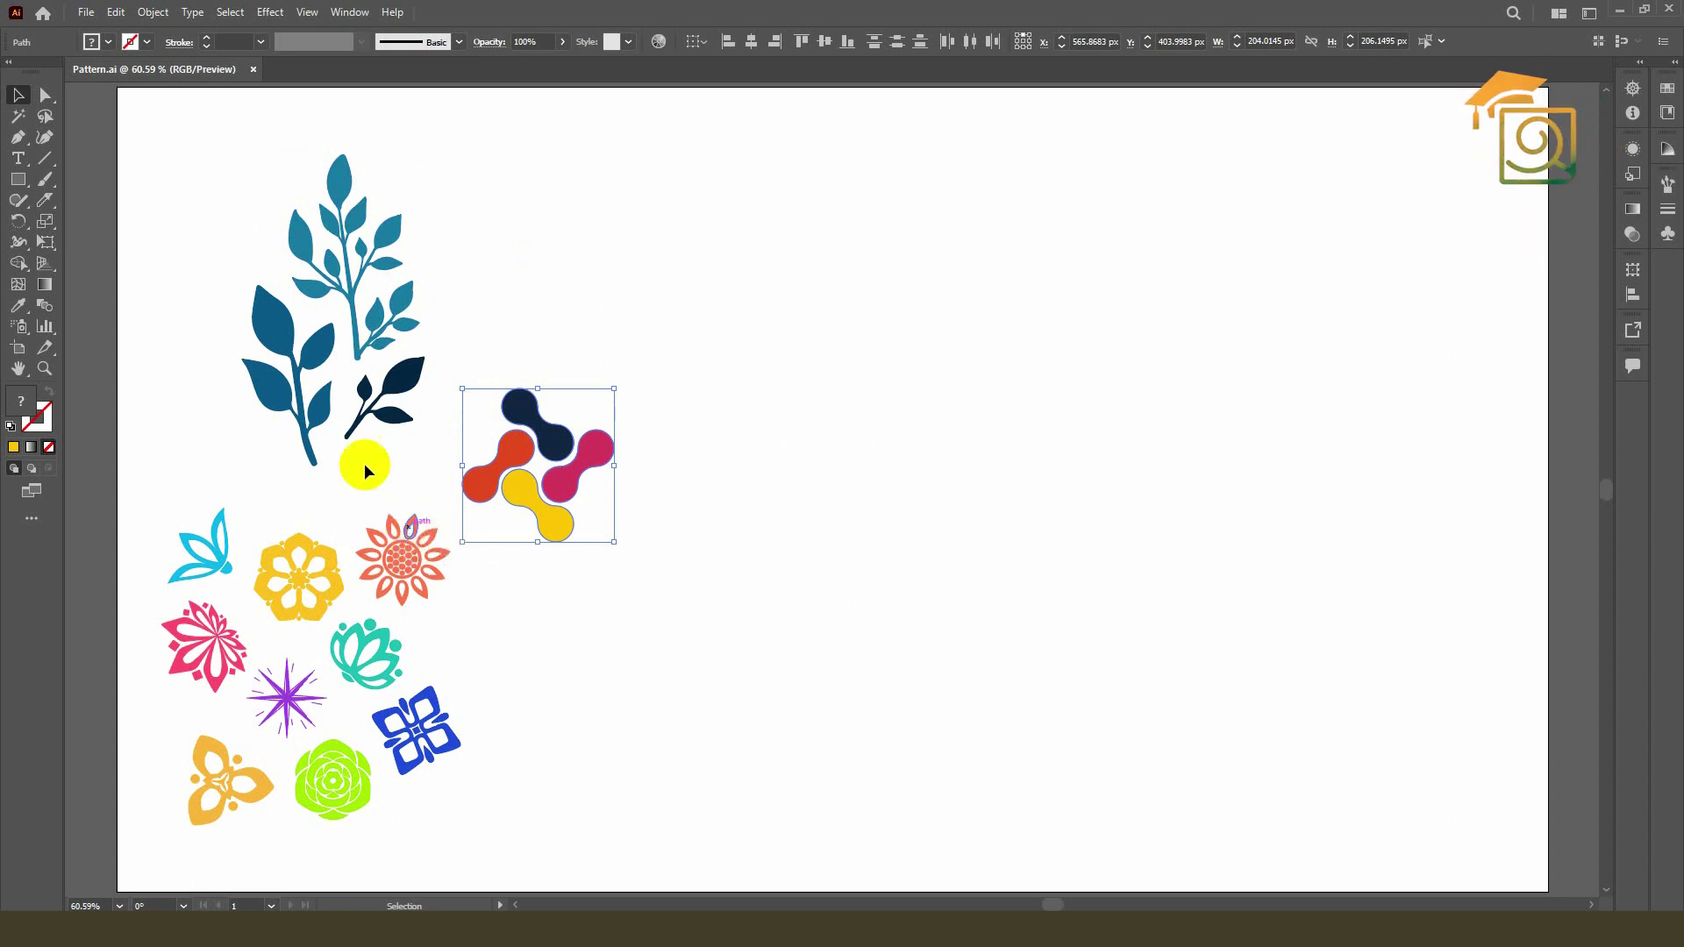
Step: Try selecting the upper leaf branch, the navy motif piece and the flower group
{"action": "left_click", "coordinate": [342, 219]}
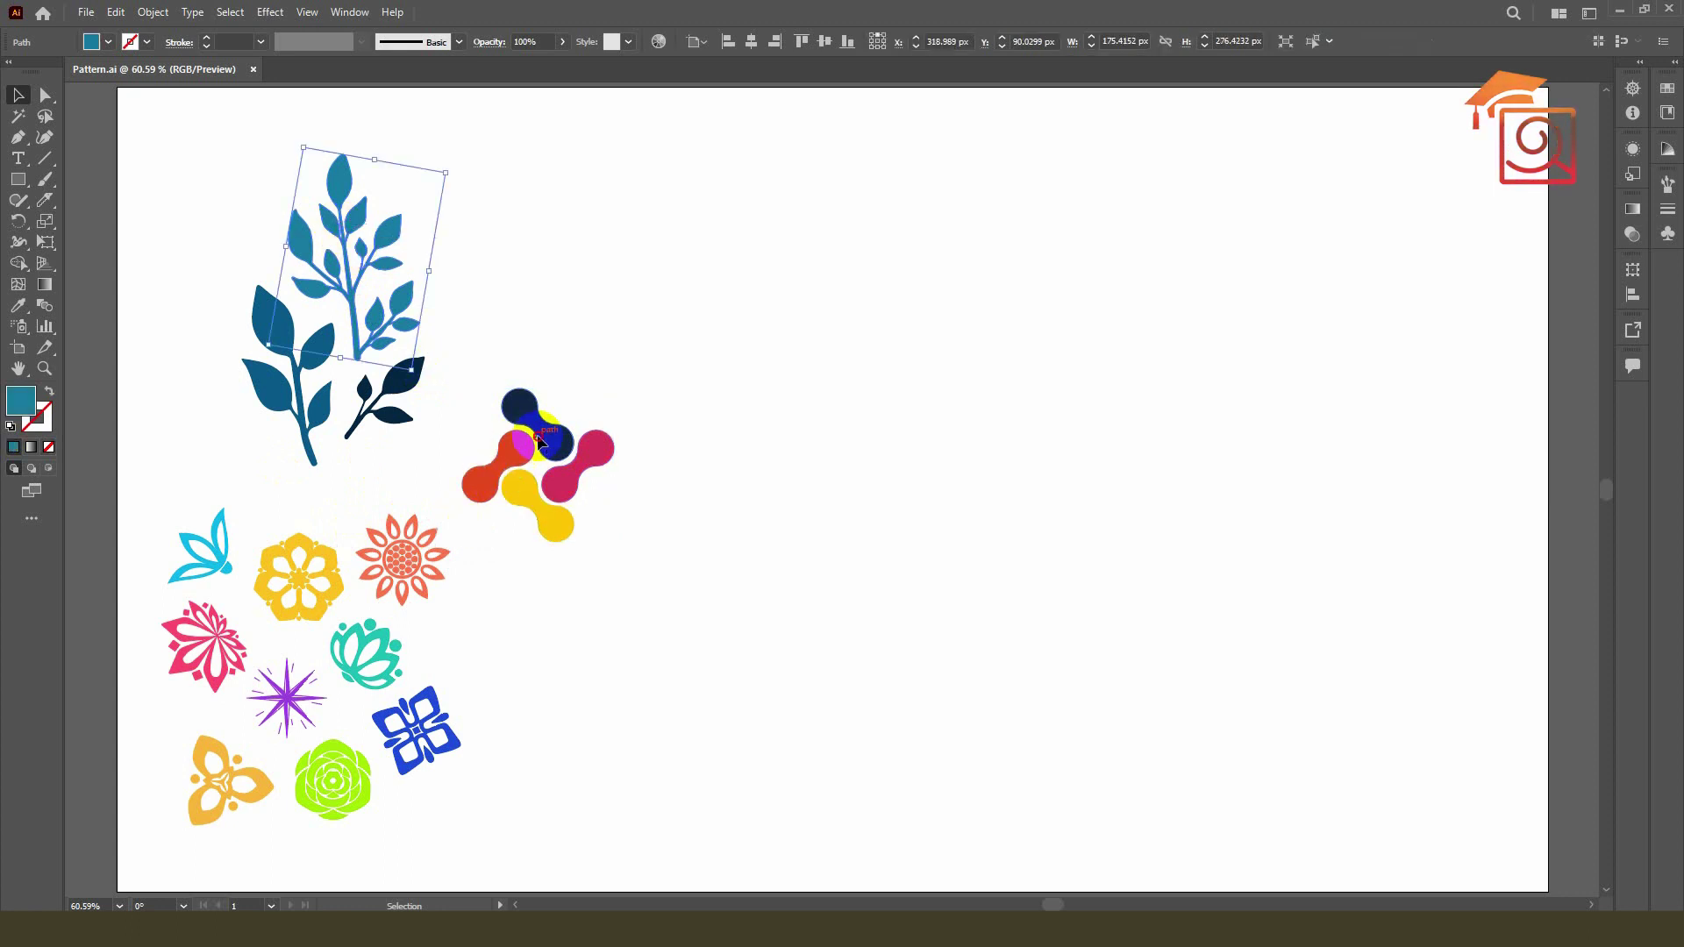
{"action": "left_click", "coordinate": [530, 413]}
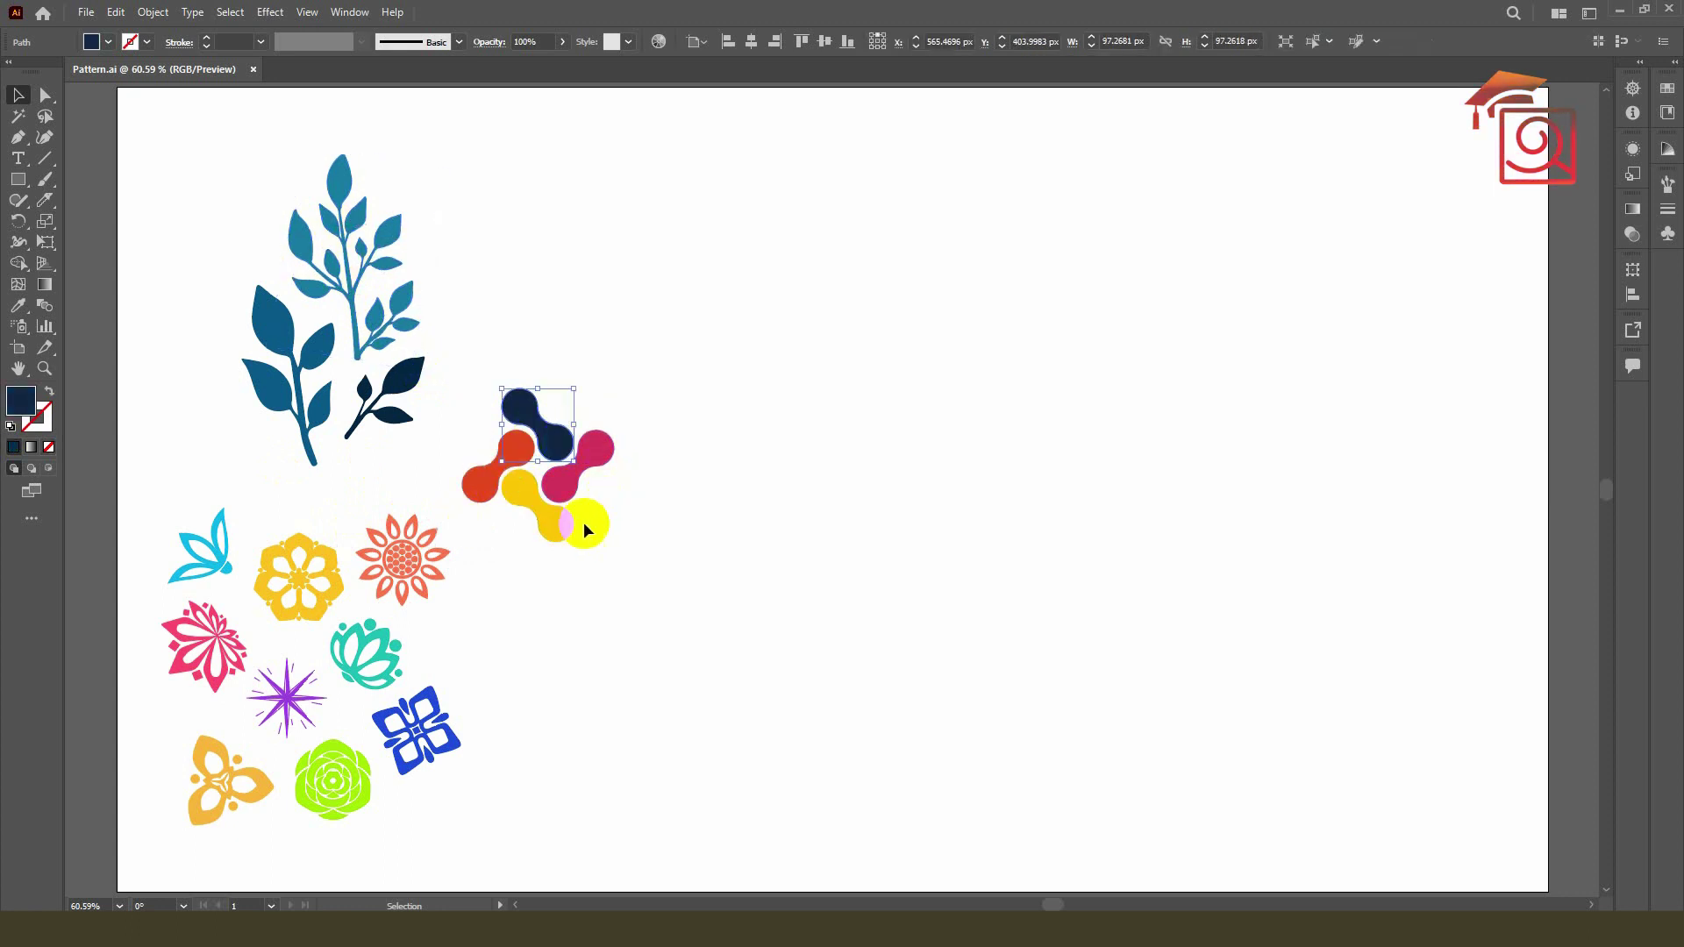
{"action": "left_click", "coordinate": [406, 524]}
{"action": "left_click_drag", "start_coordinate": [158, 519], "coordinate": [228, 562]}
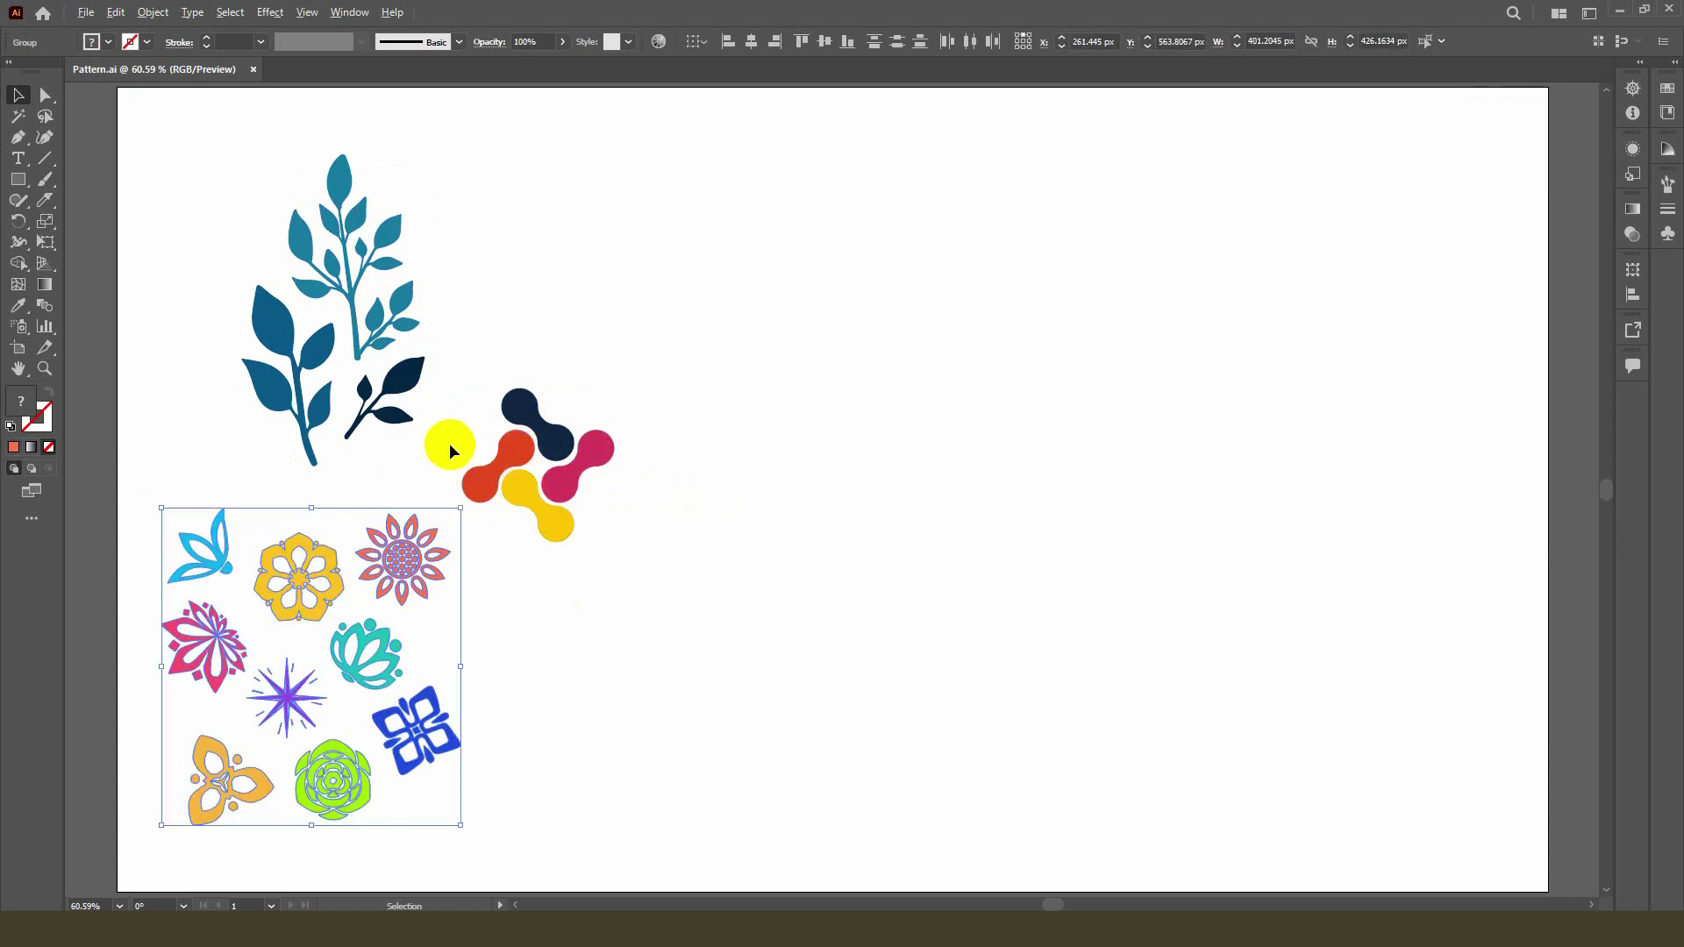
Step: Marquee-select the plant and flowers, drag them left off the artboard, and deselect
{"action": "scroll", "coordinate": [449, 444], "scroll_direction": "down", "scroll_amount": 2, "text": "alt"}
{"action": "left_click_drag", "start_coordinate": [472, 400], "coordinate": [558, 505]}
{"action": "scroll", "coordinate": [702, 421], "scroll_direction": "down", "scroll_amount": 1, "text": "alt"}
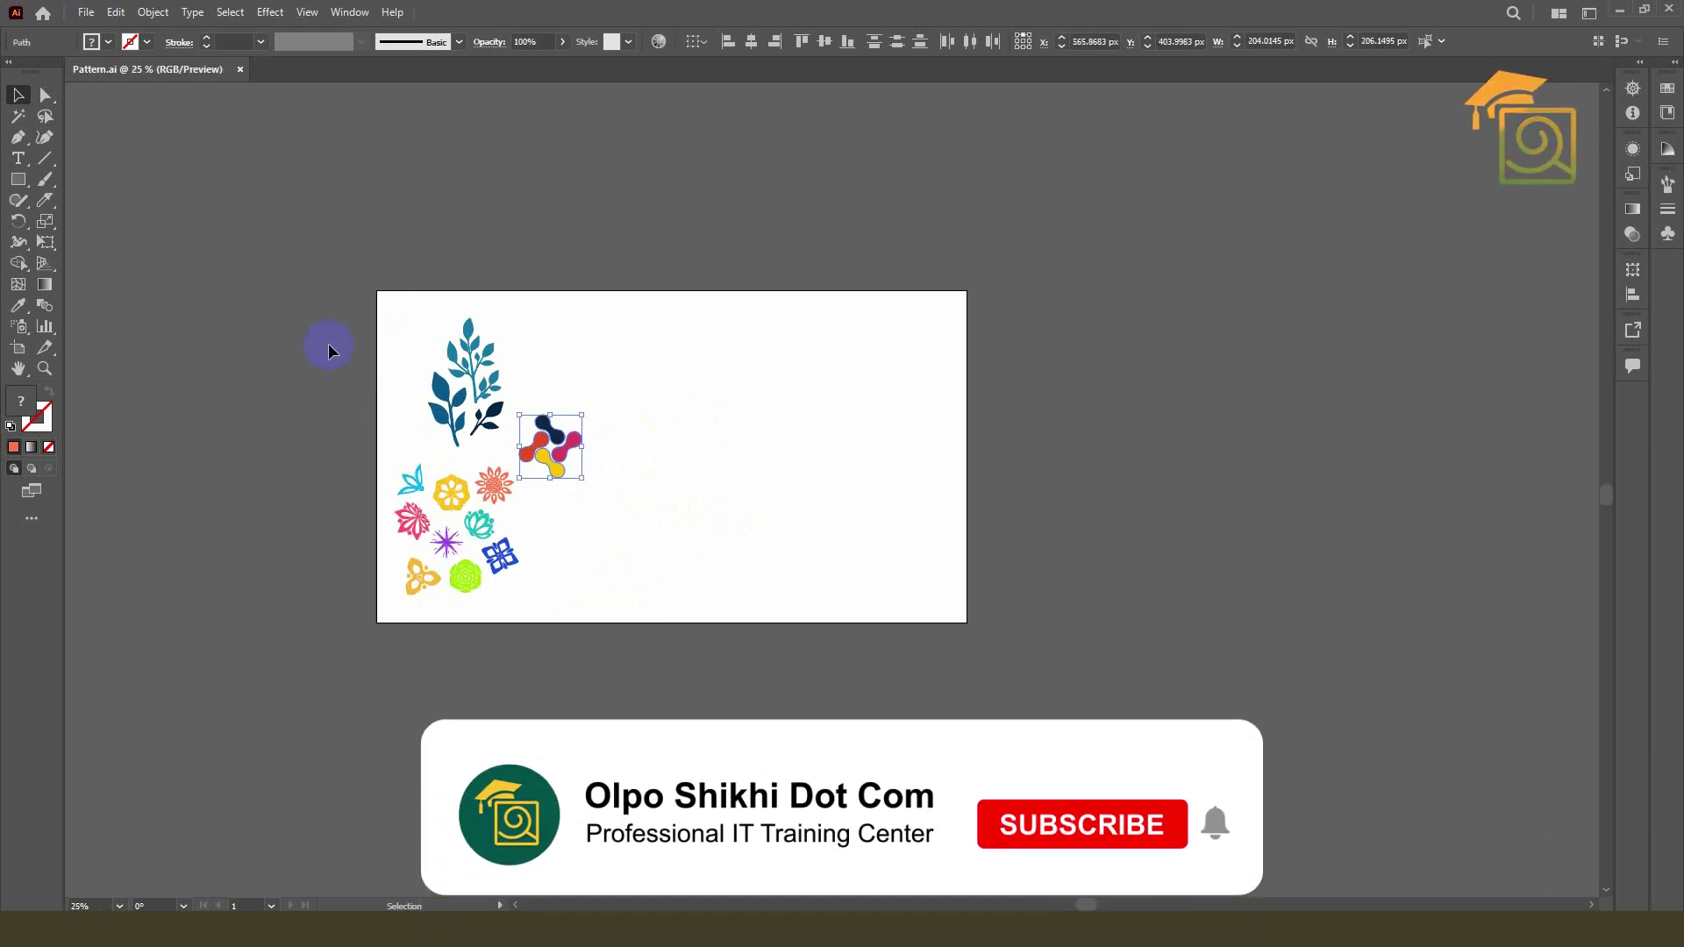
{"action": "left_click_drag", "start_coordinate": [327, 346], "coordinate": [605, 527]}
{"action": "mouse_move", "coordinate": [524, 454]}
{"action": "left_mouse_down"}
{"action": "mouse_move", "coordinate": [256, 437]}
{"action": "mouse_move", "coordinate": [687, 395]}
{"action": "mouse_move", "coordinate": [646, 406]}
{"action": "left_mouse_up"}
{"action": "left_click", "coordinate": [375, 326]}
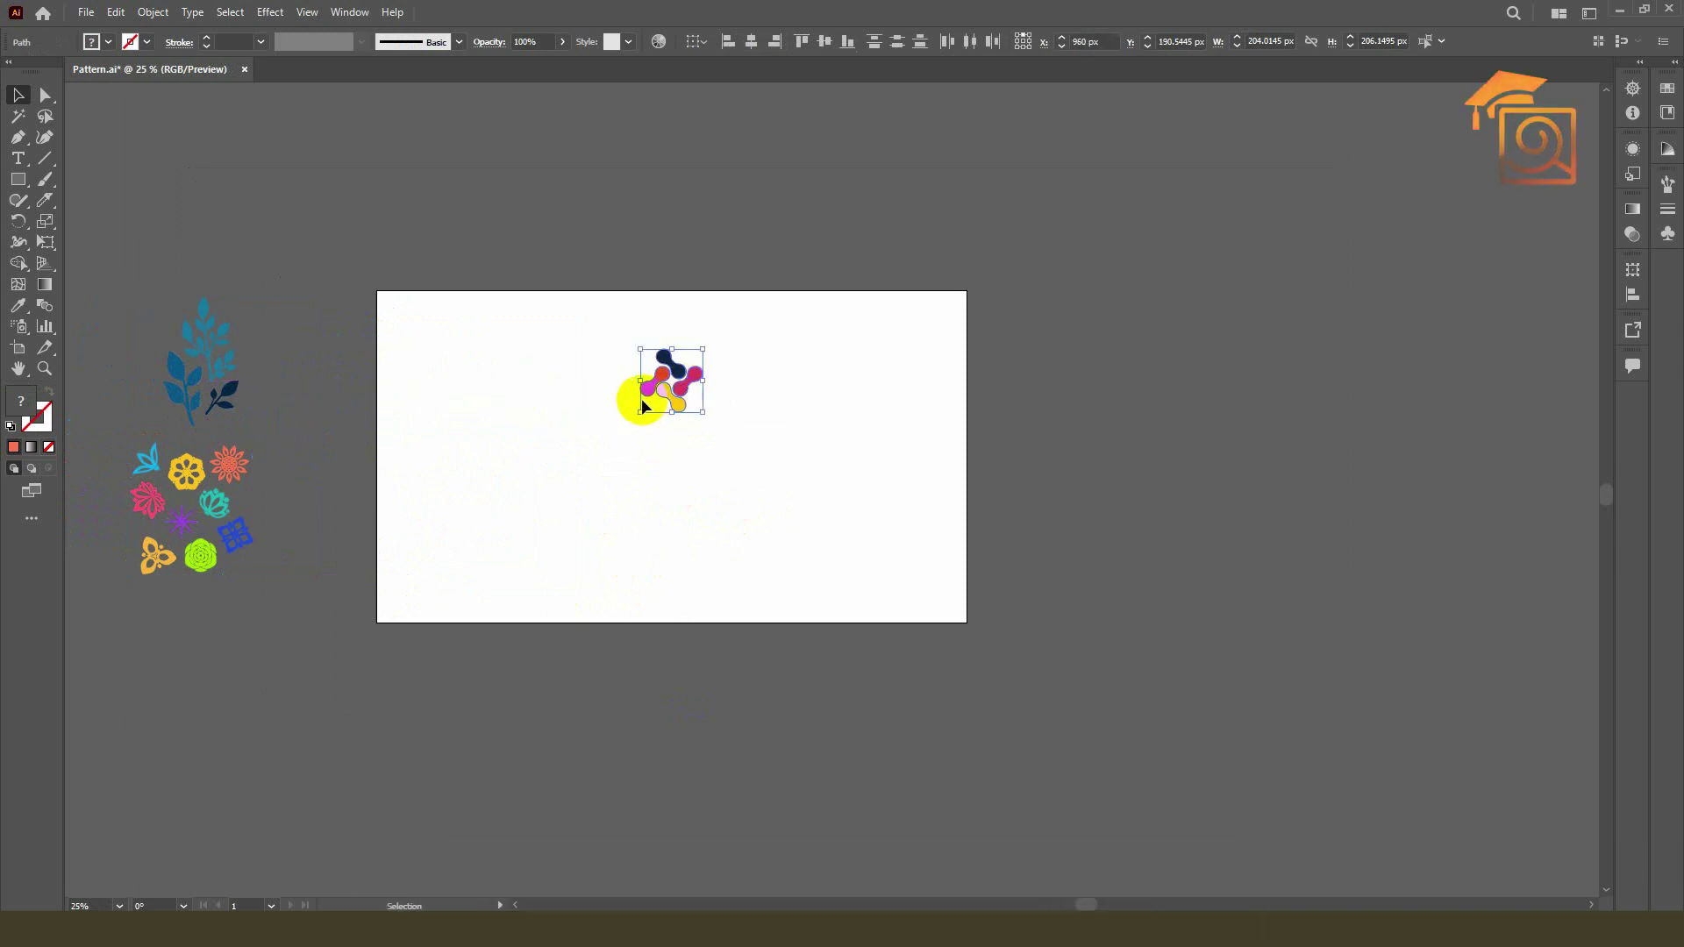
Step: Float the swatch collection beside the artboard and collapse the libraries display
{"action": "left_click", "coordinate": [1668, 89]}
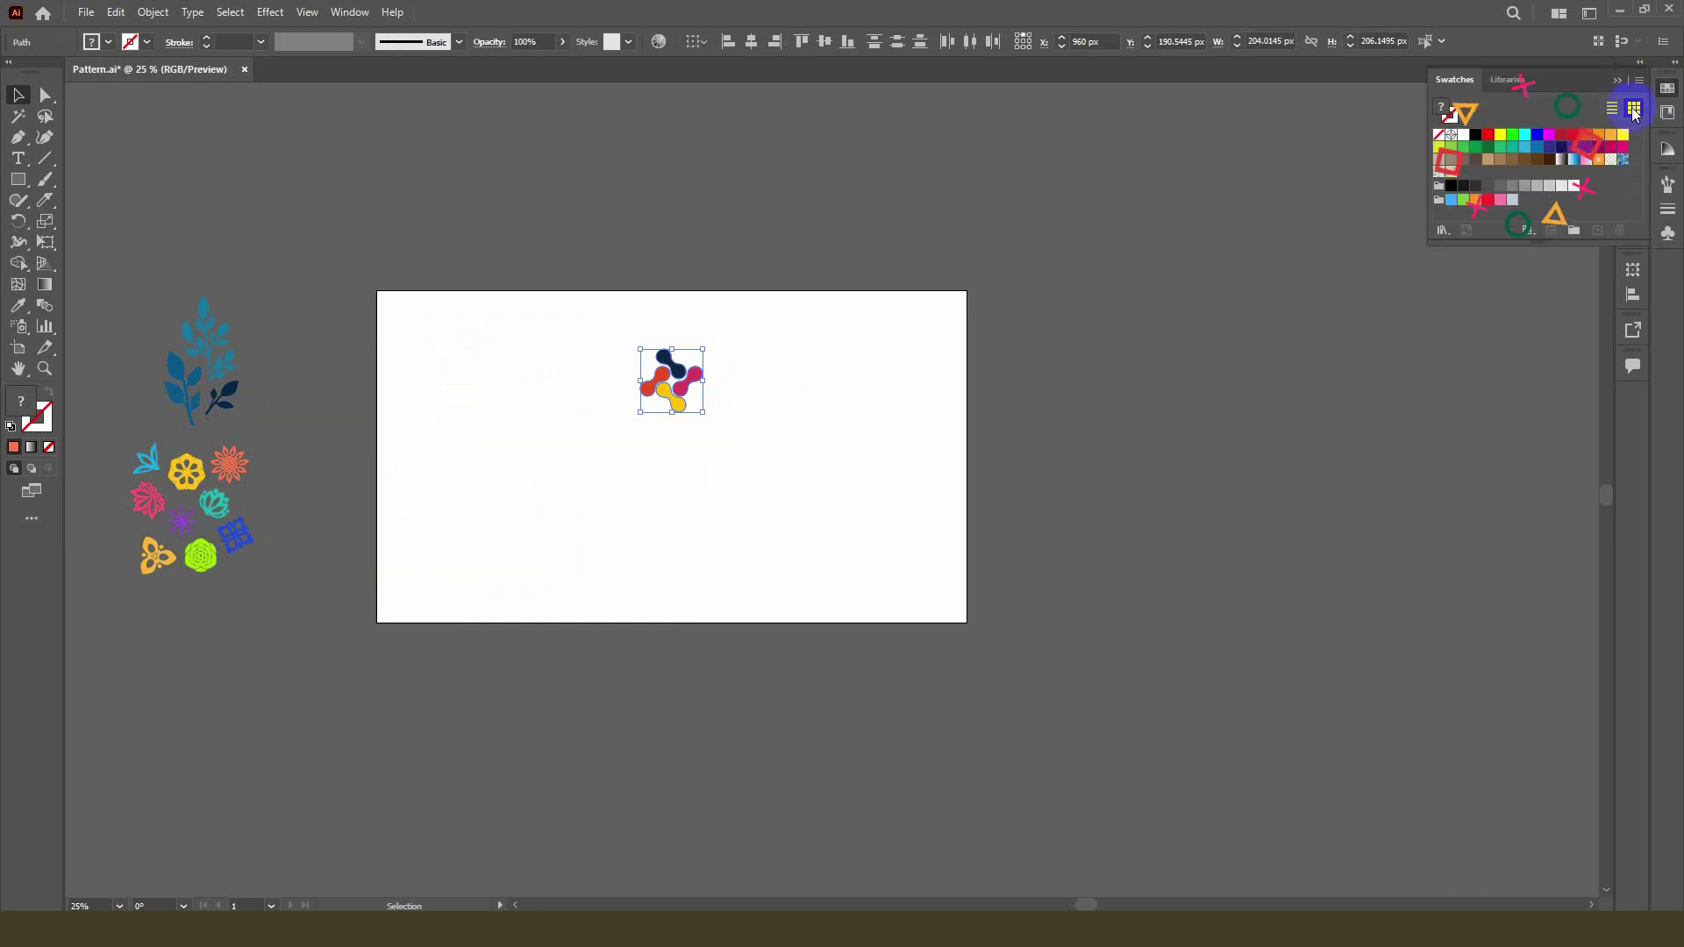
{"action": "left_click_drag", "start_coordinate": [1455, 79], "coordinate": [1043, 201]}
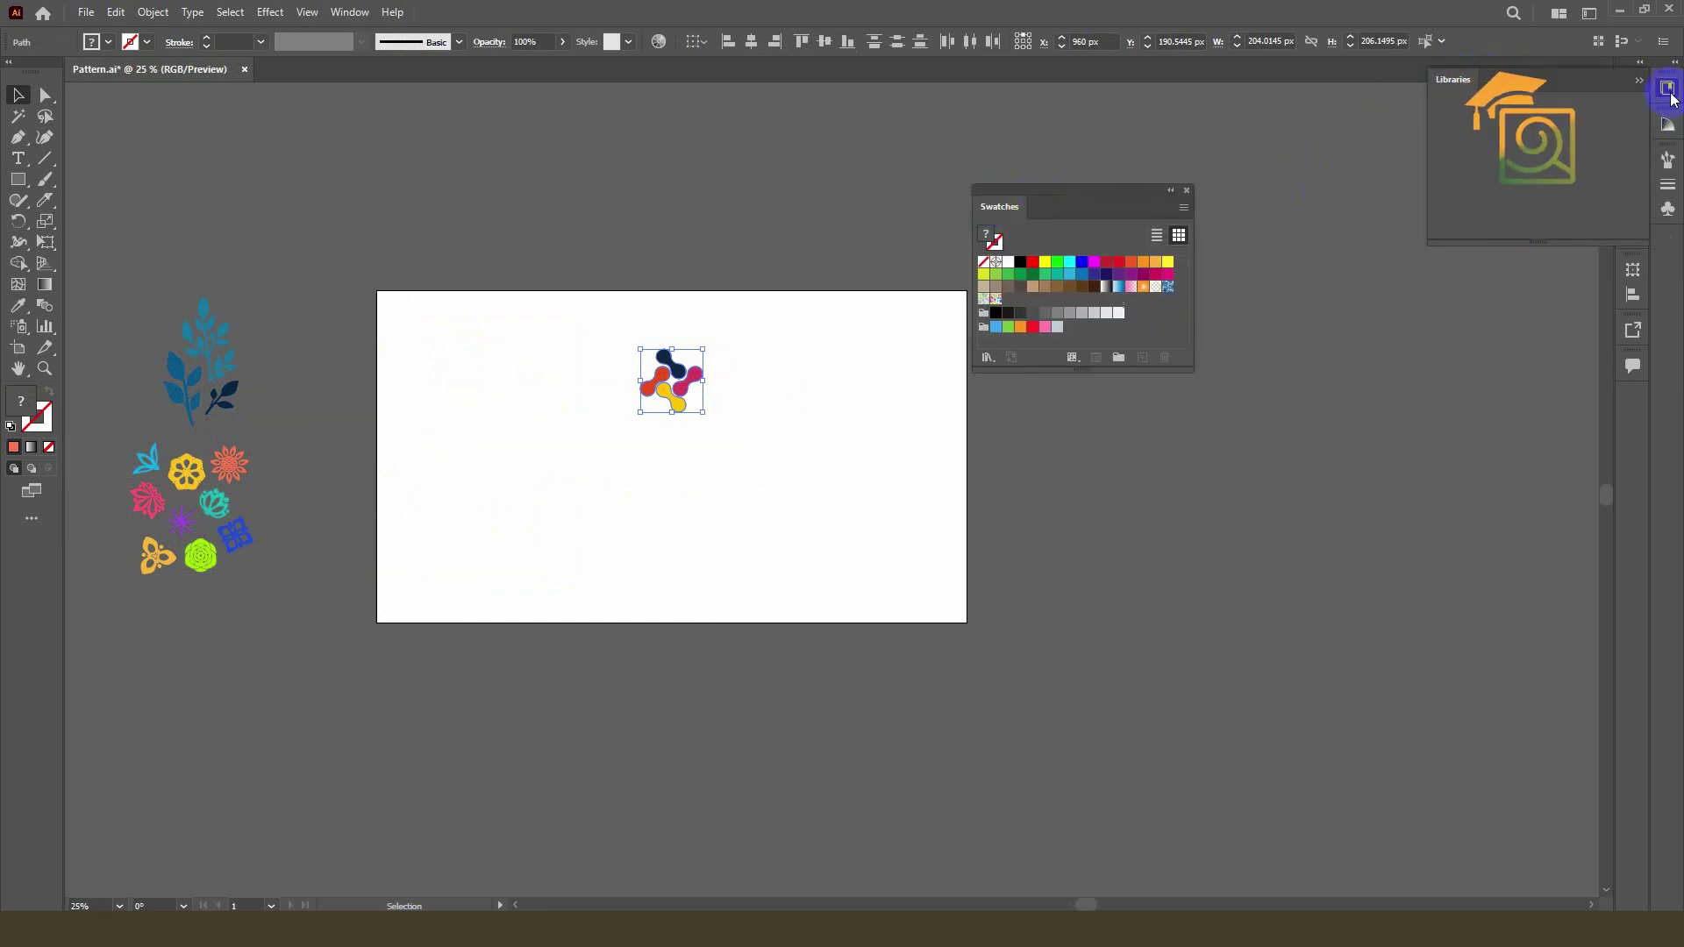
{"action": "left_click", "coordinate": [1637, 79]}
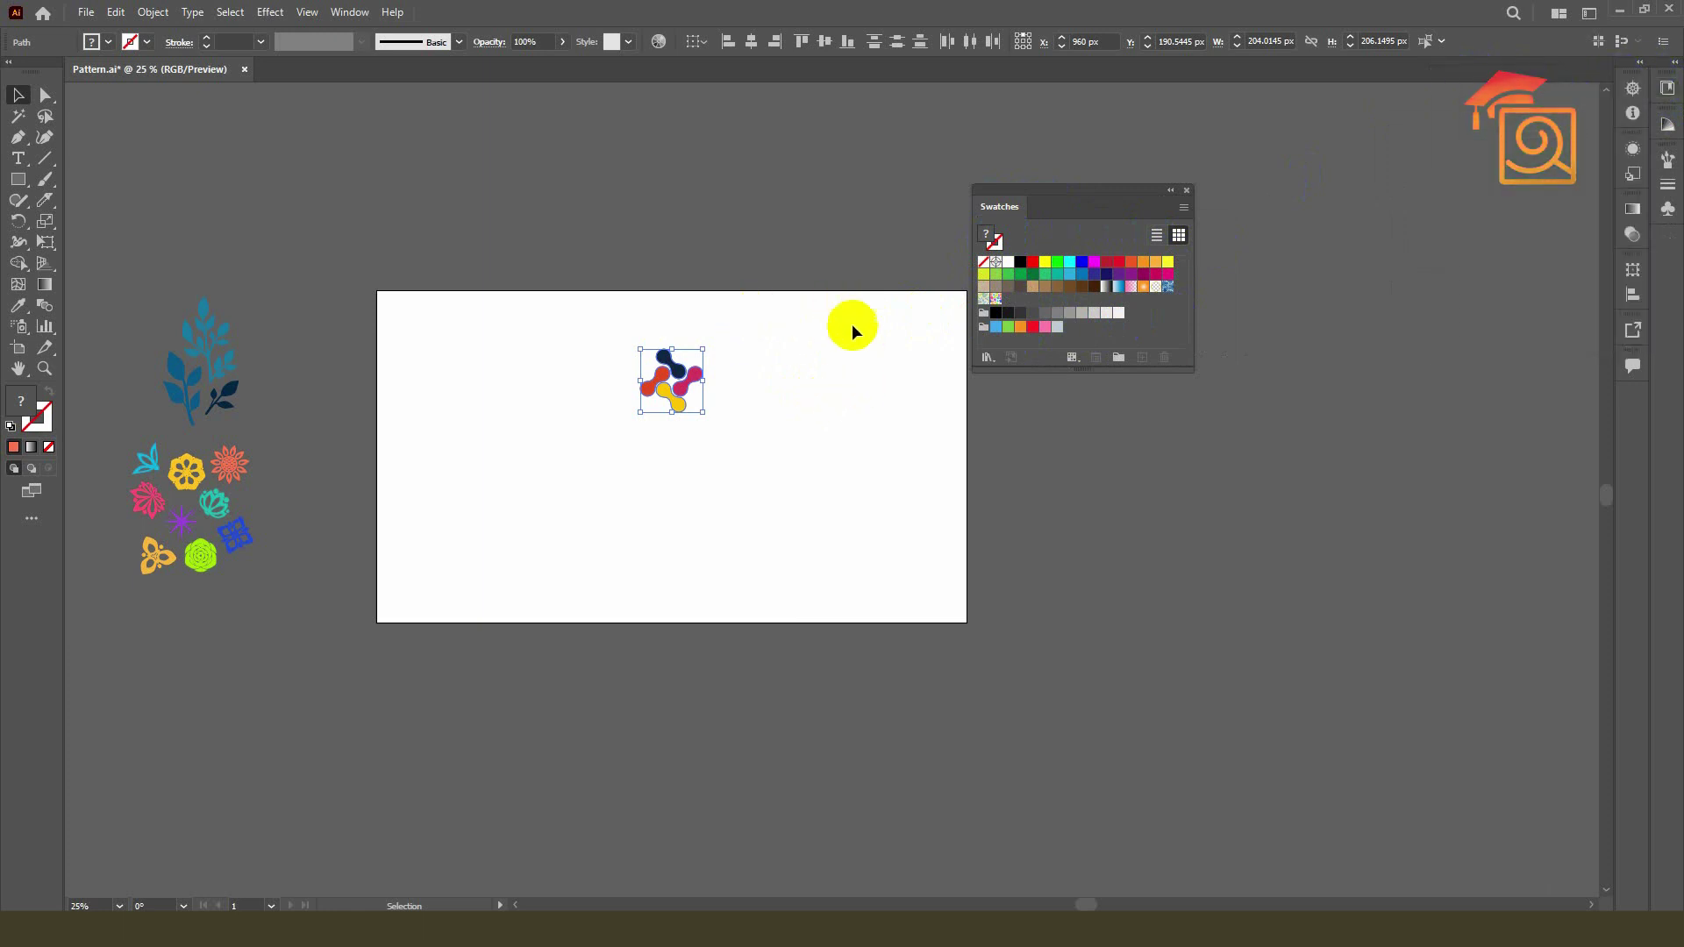
Step: Draw a large trial square and test red, blue pattern and green-blue leaf fills
{"action": "left_click", "coordinate": [849, 360]}
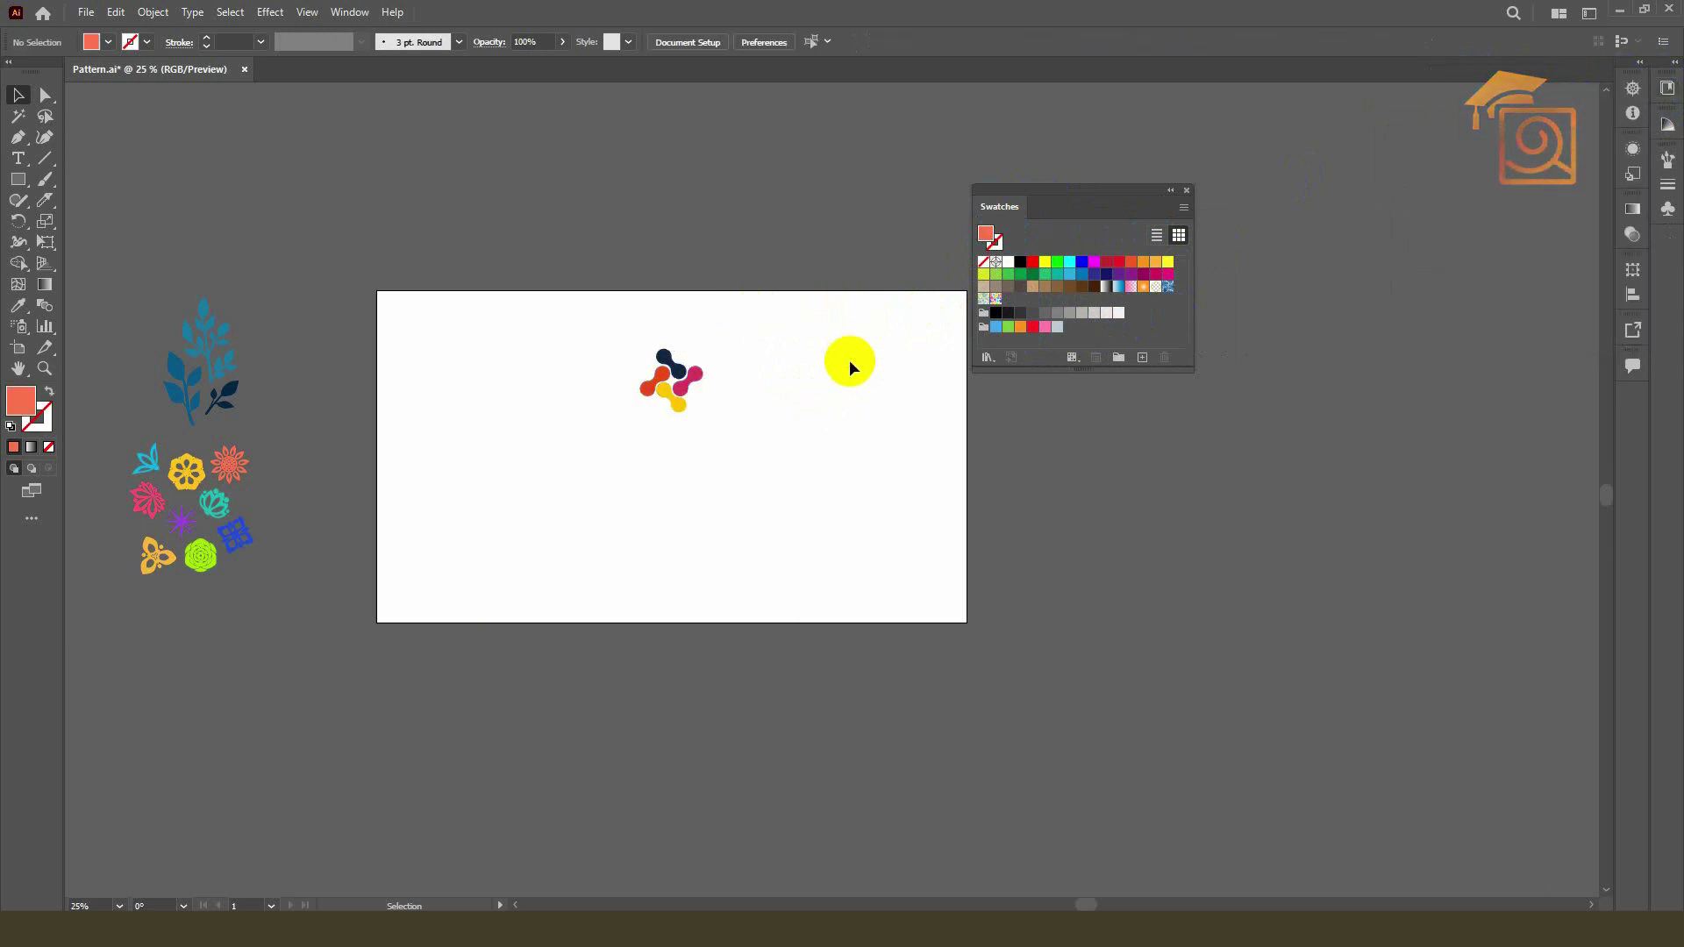
{"action": "key", "text": "m"}
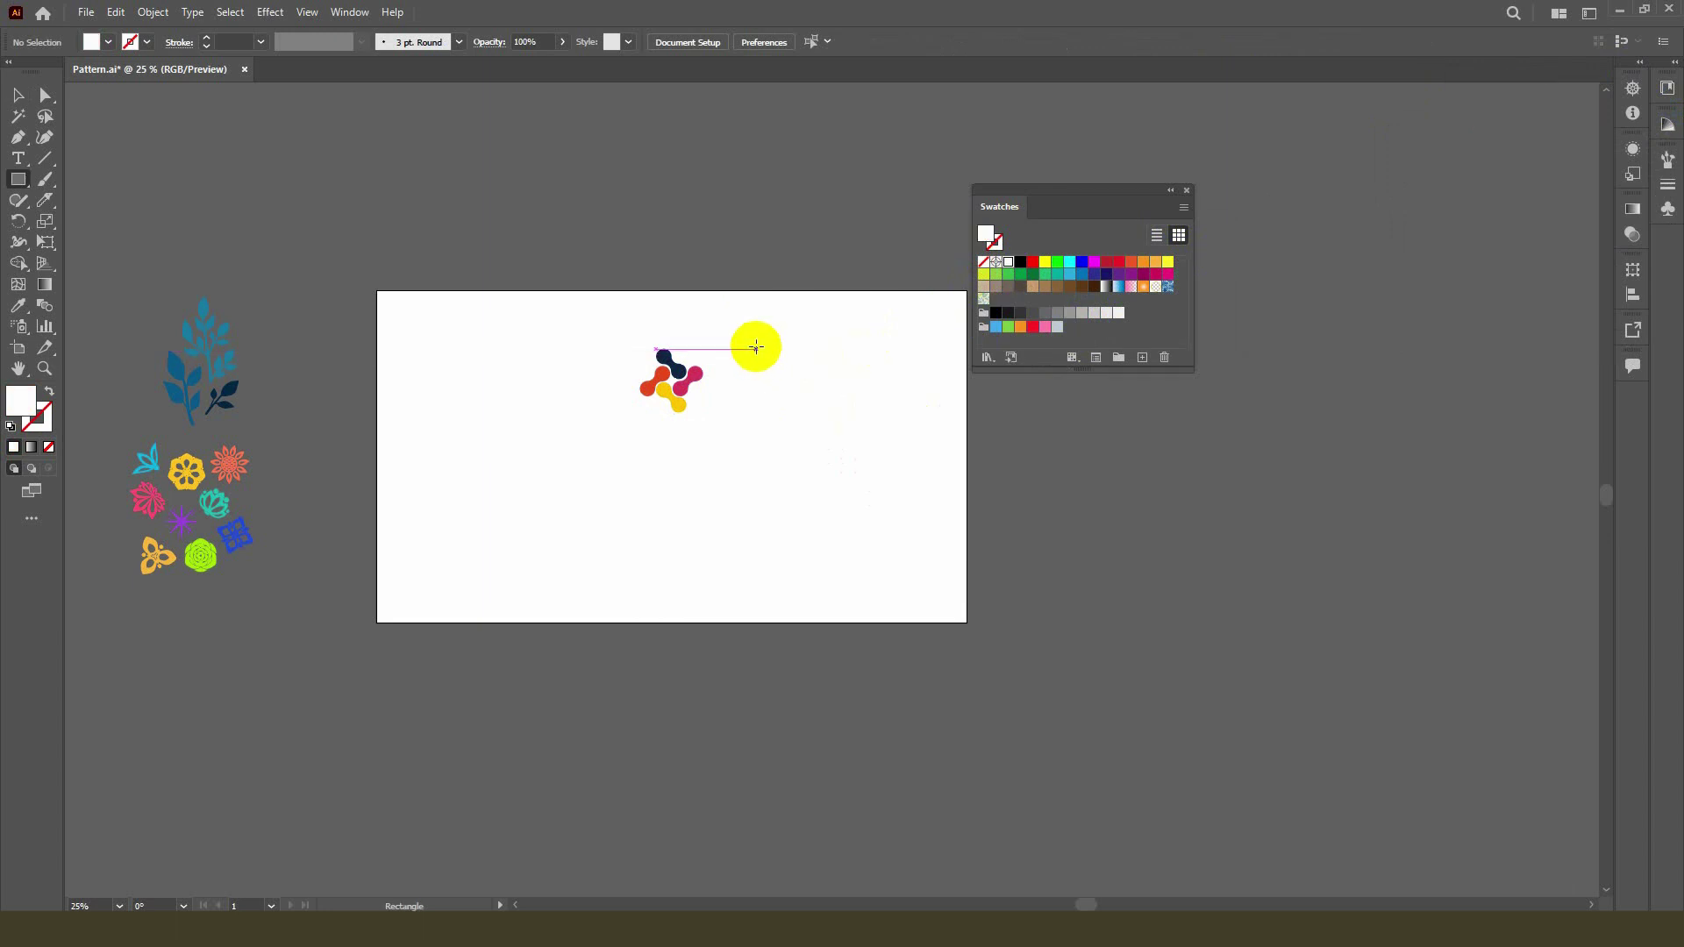
{"action": "left_click_drag", "start_coordinate": [753, 345], "coordinate": [924, 519]}
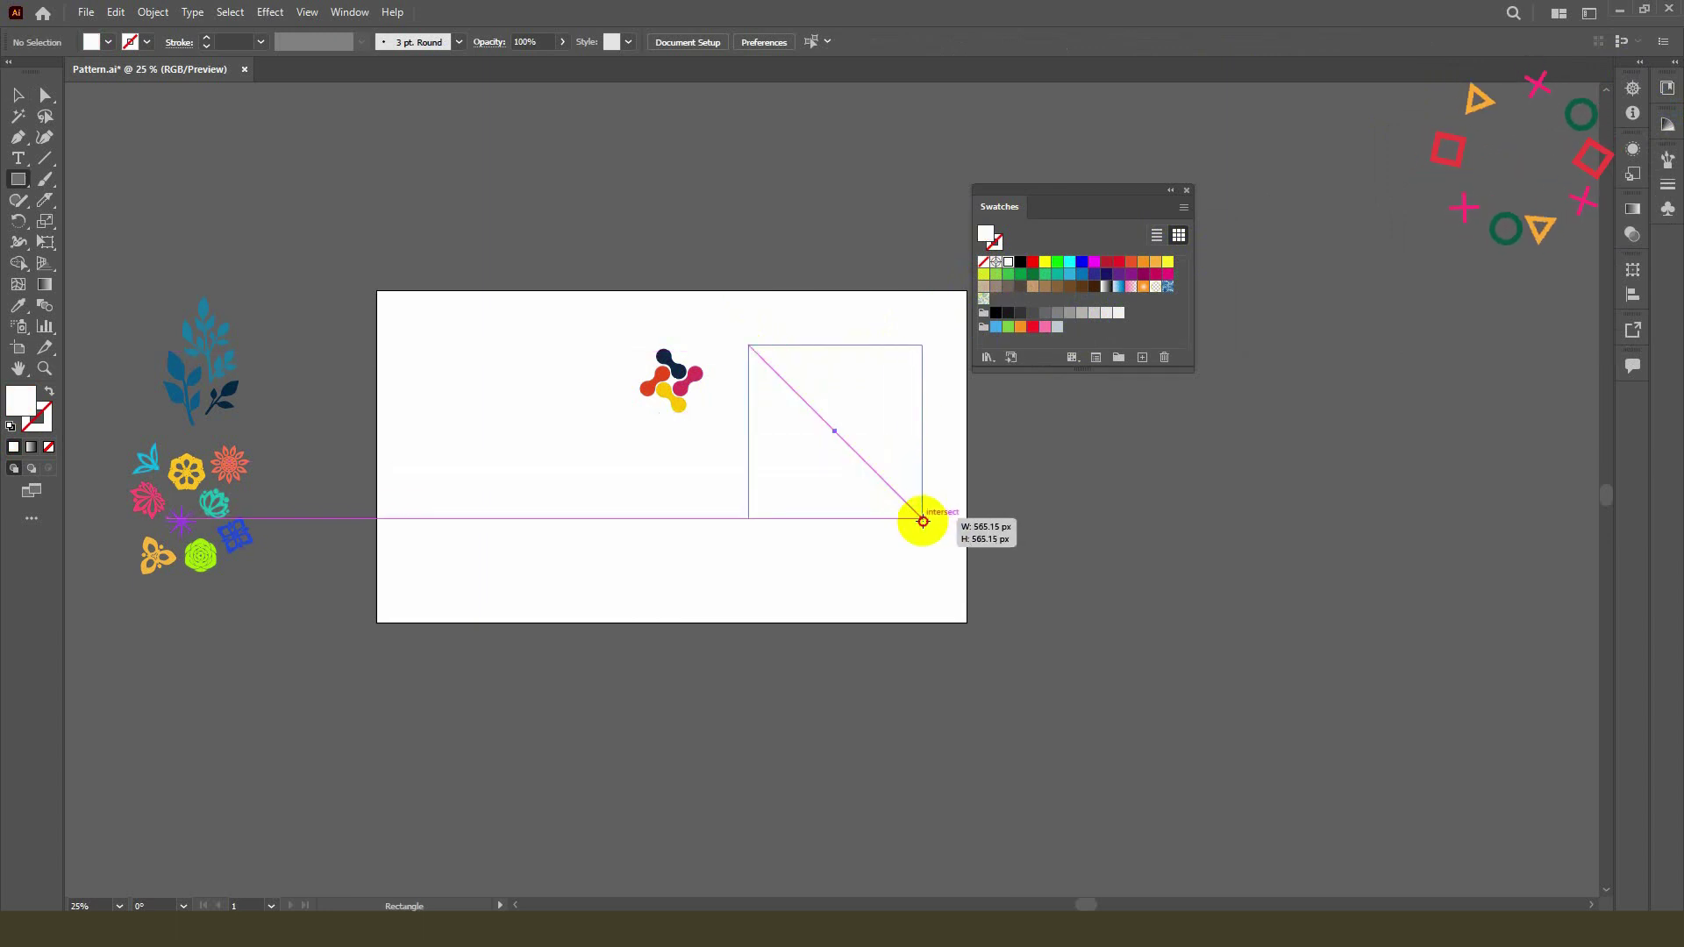
{"action": "left_click", "coordinate": [1034, 262]}
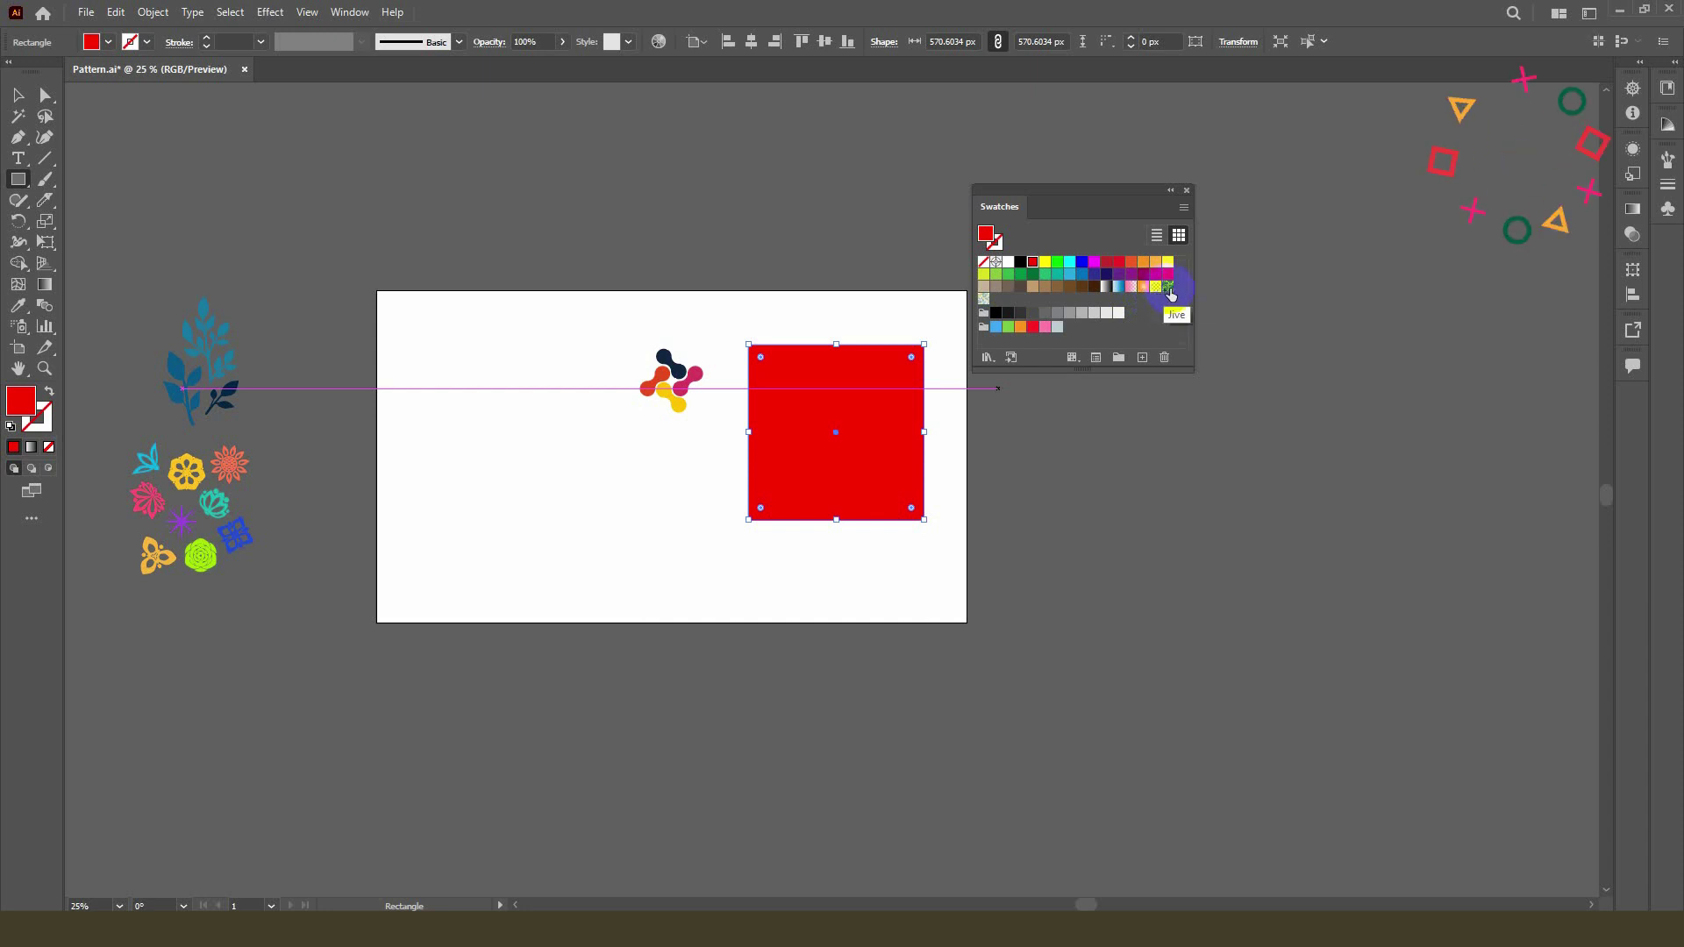
{"action": "left_click", "coordinate": [1167, 287]}
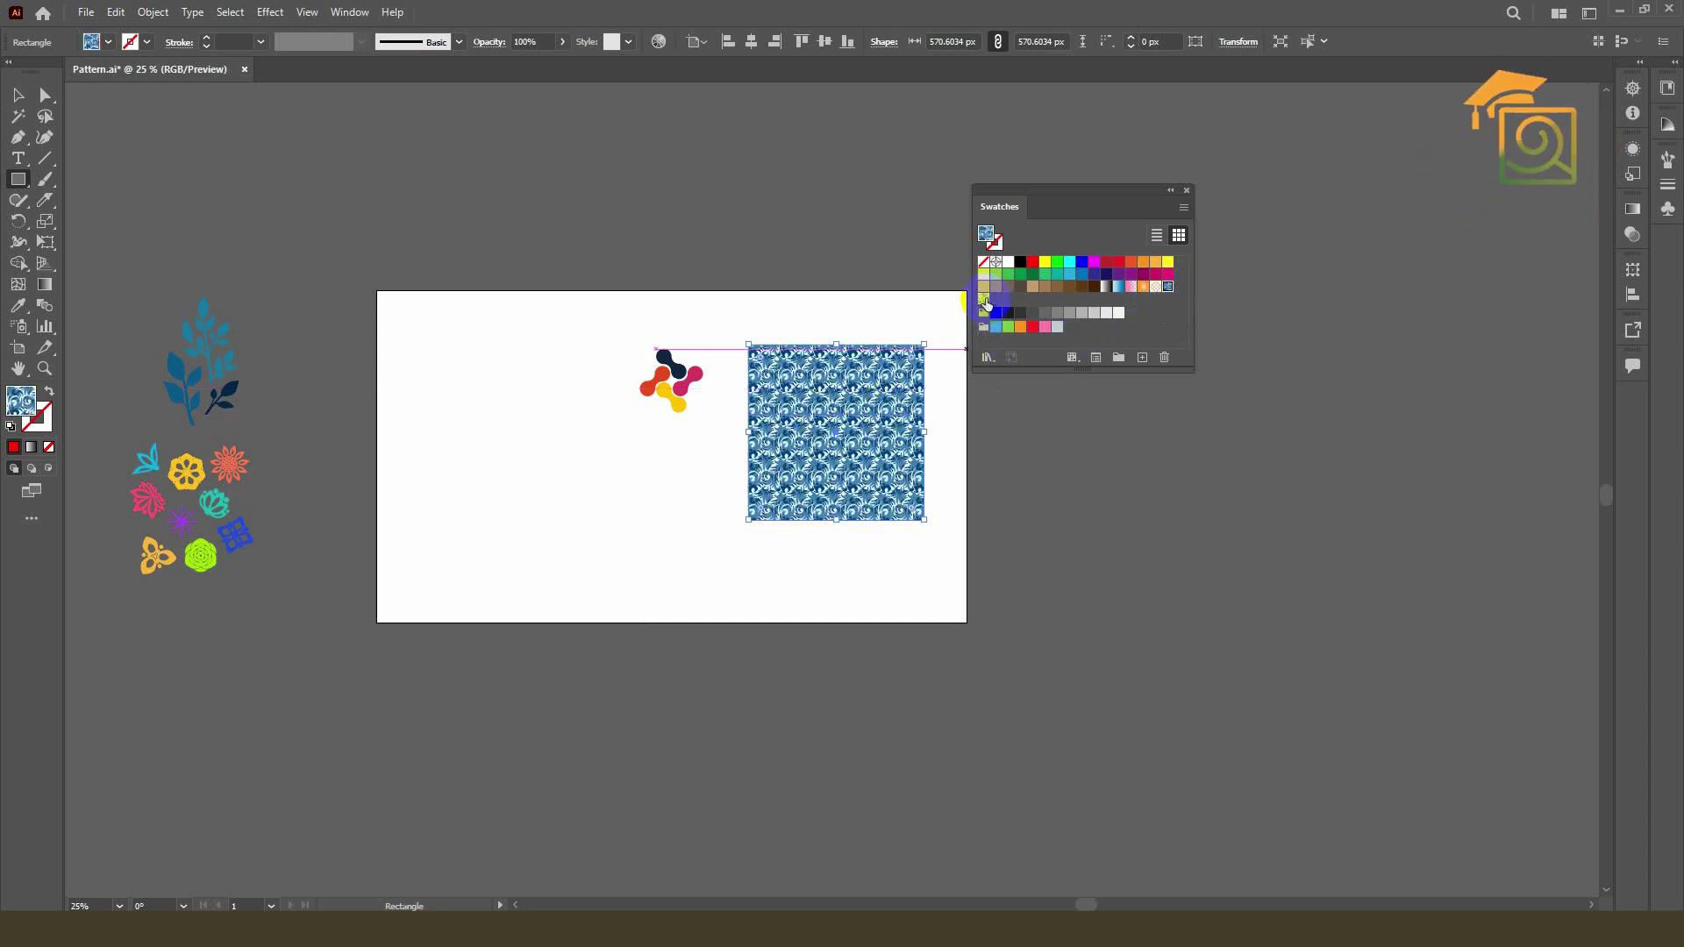
{"action": "left_click", "coordinate": [1109, 288]}
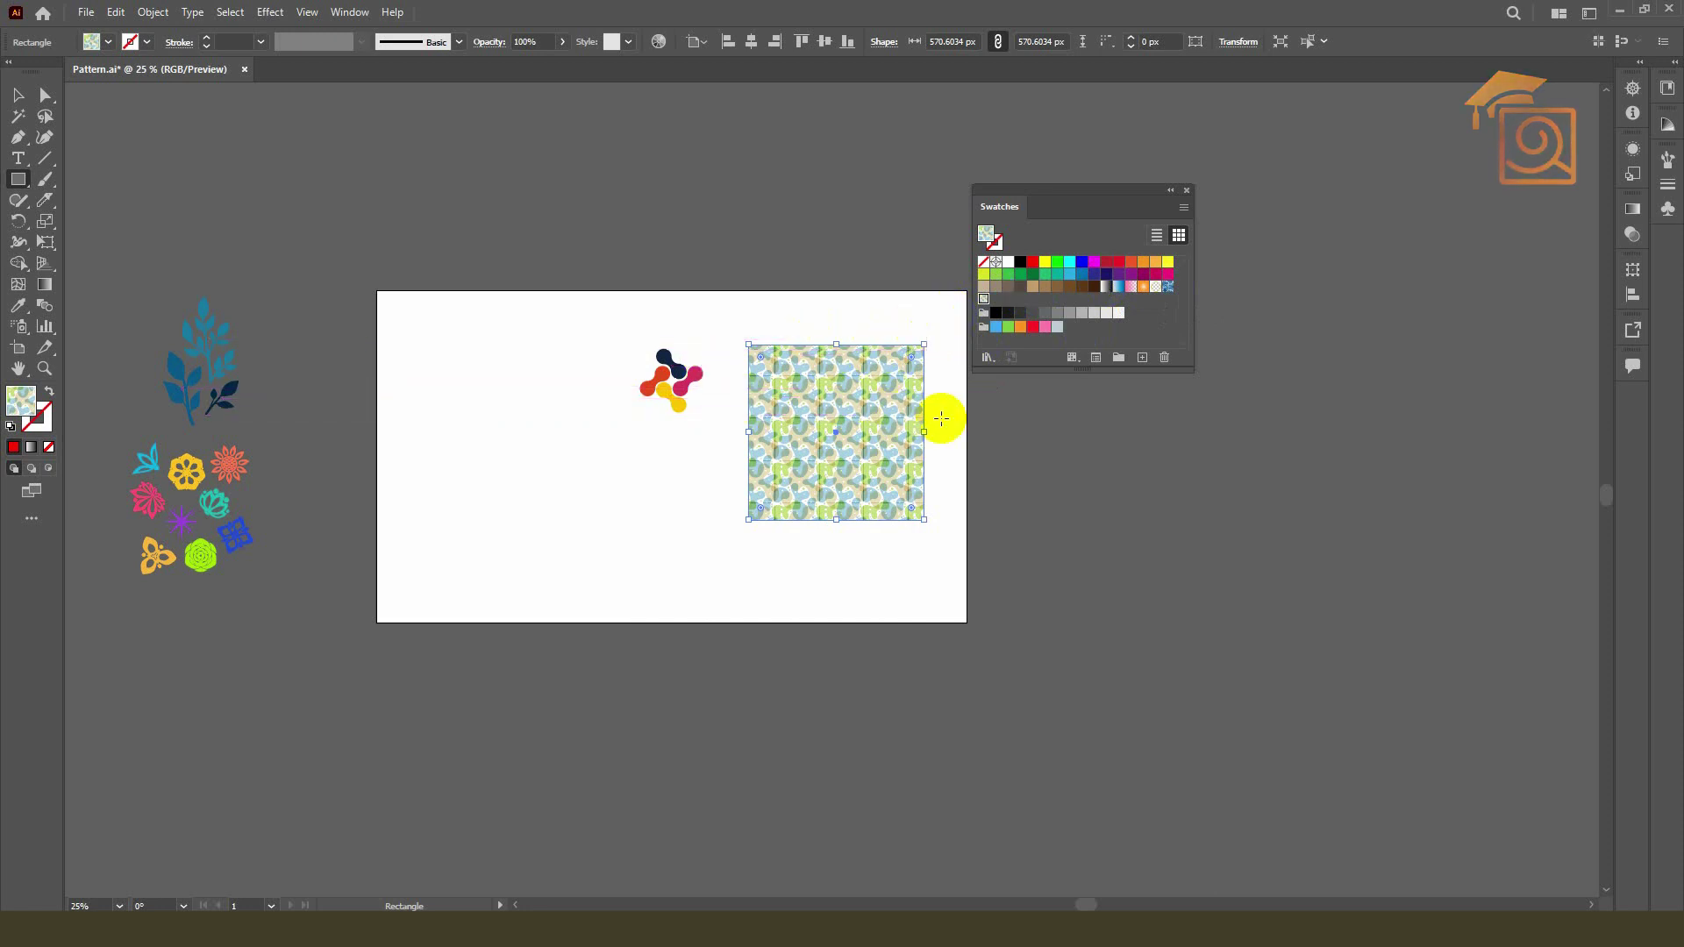
Step: Delete the trial square, reset the fill to red, and select the linked-dots motif
{"action": "key", "text": "Delete"}
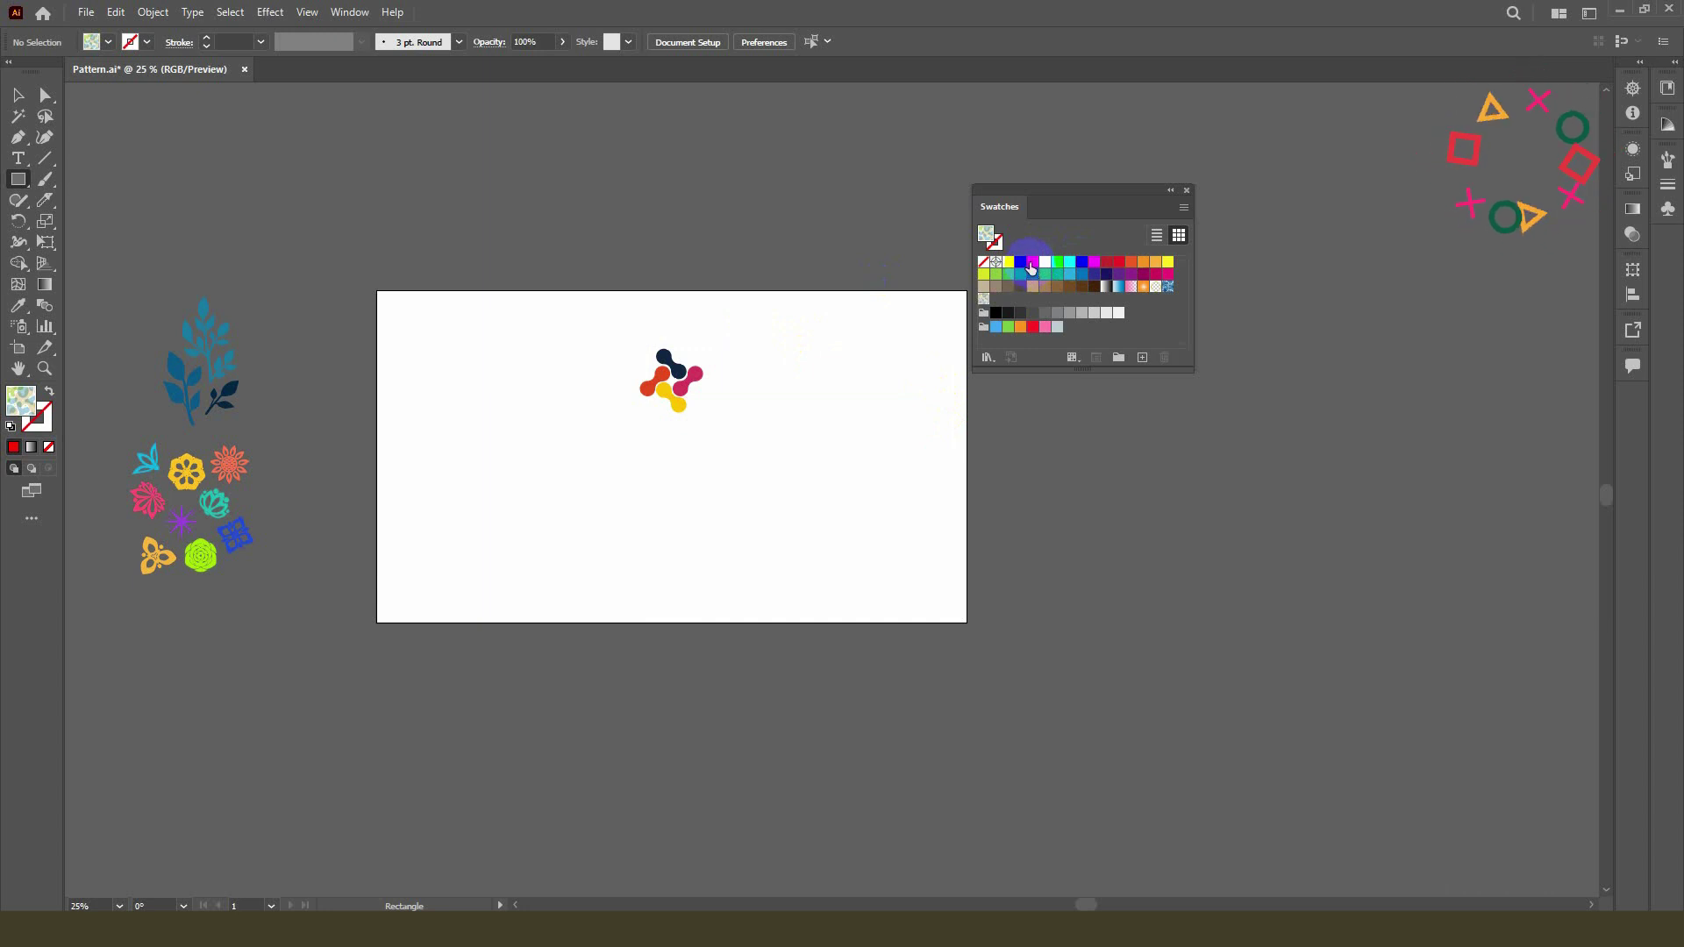
{"action": "left_click", "coordinate": [1032, 262]}
{"action": "left_click", "coordinate": [18, 98]}
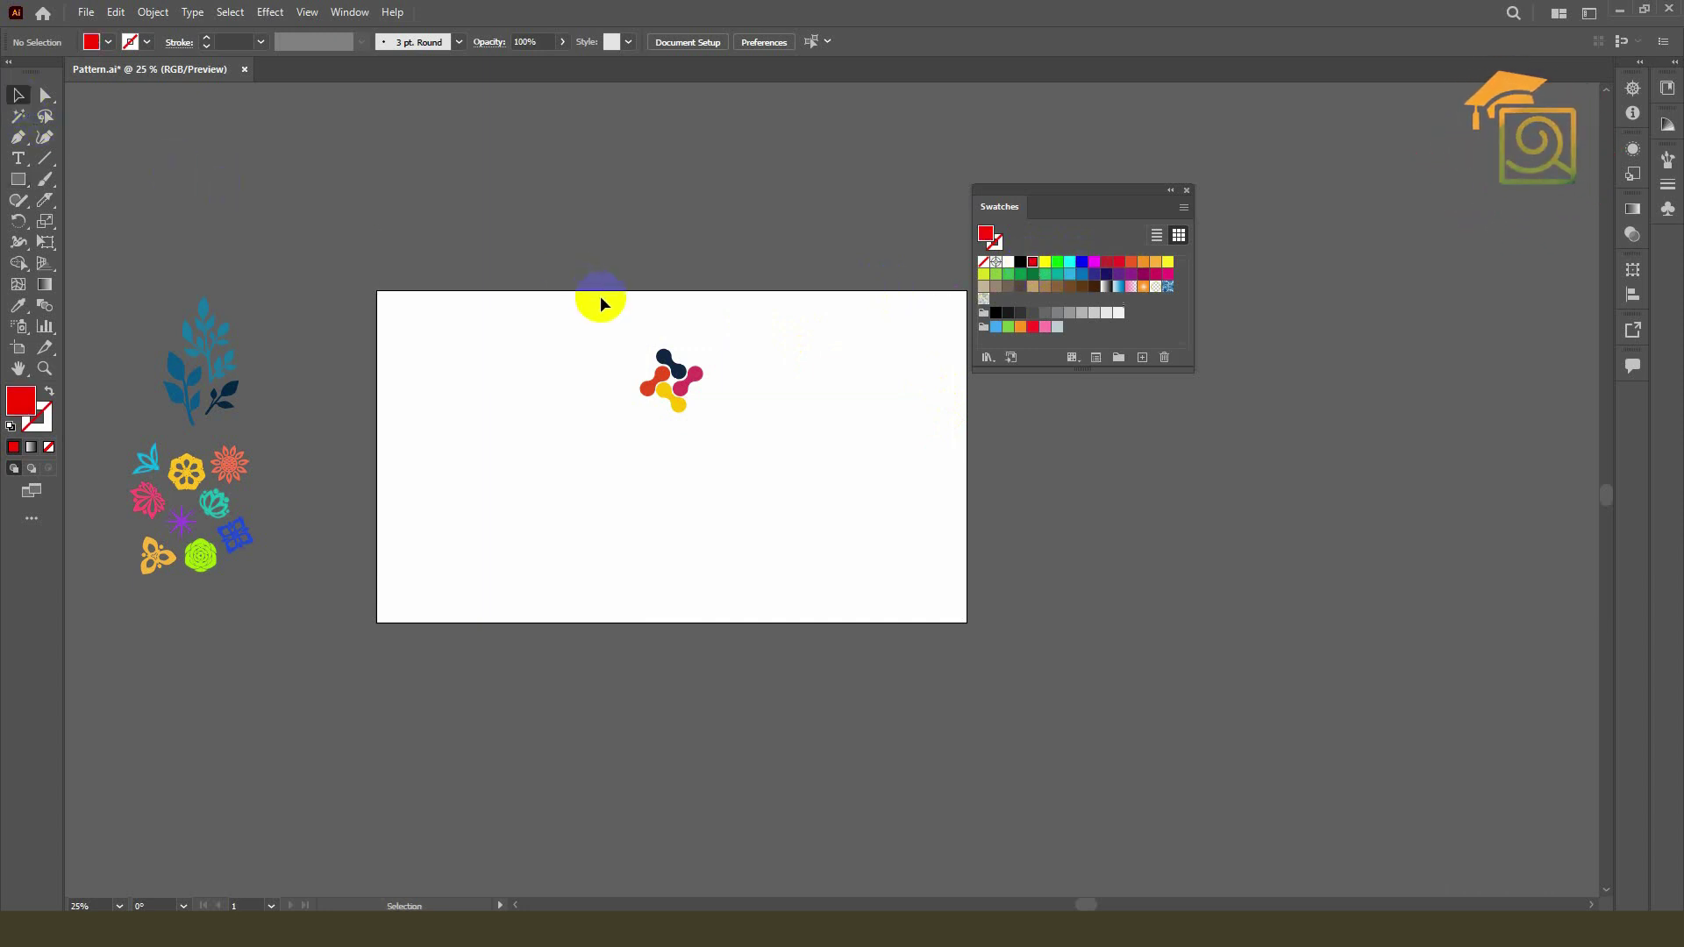
{"action": "left_click_drag", "start_coordinate": [598, 319], "coordinate": [751, 463]}
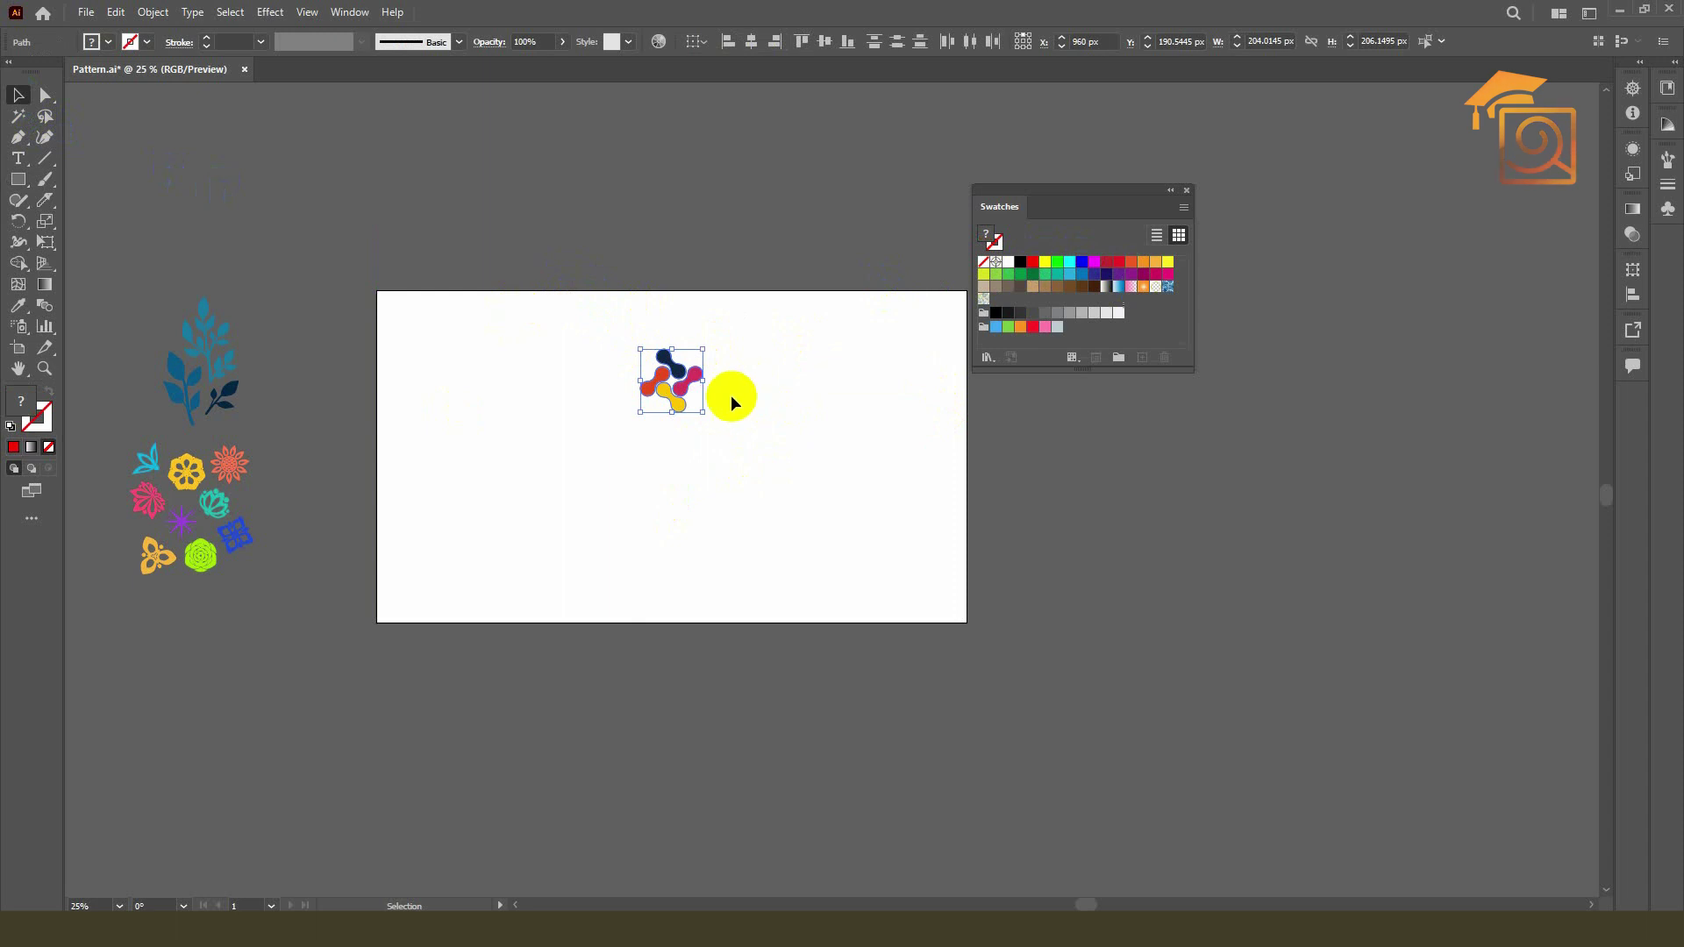
Step: Make the selected linked-dots motif into a new pattern via Object > Pattern > Make
{"action": "left_click_drag", "start_coordinate": [681, 392], "coordinate": [684, 389]}
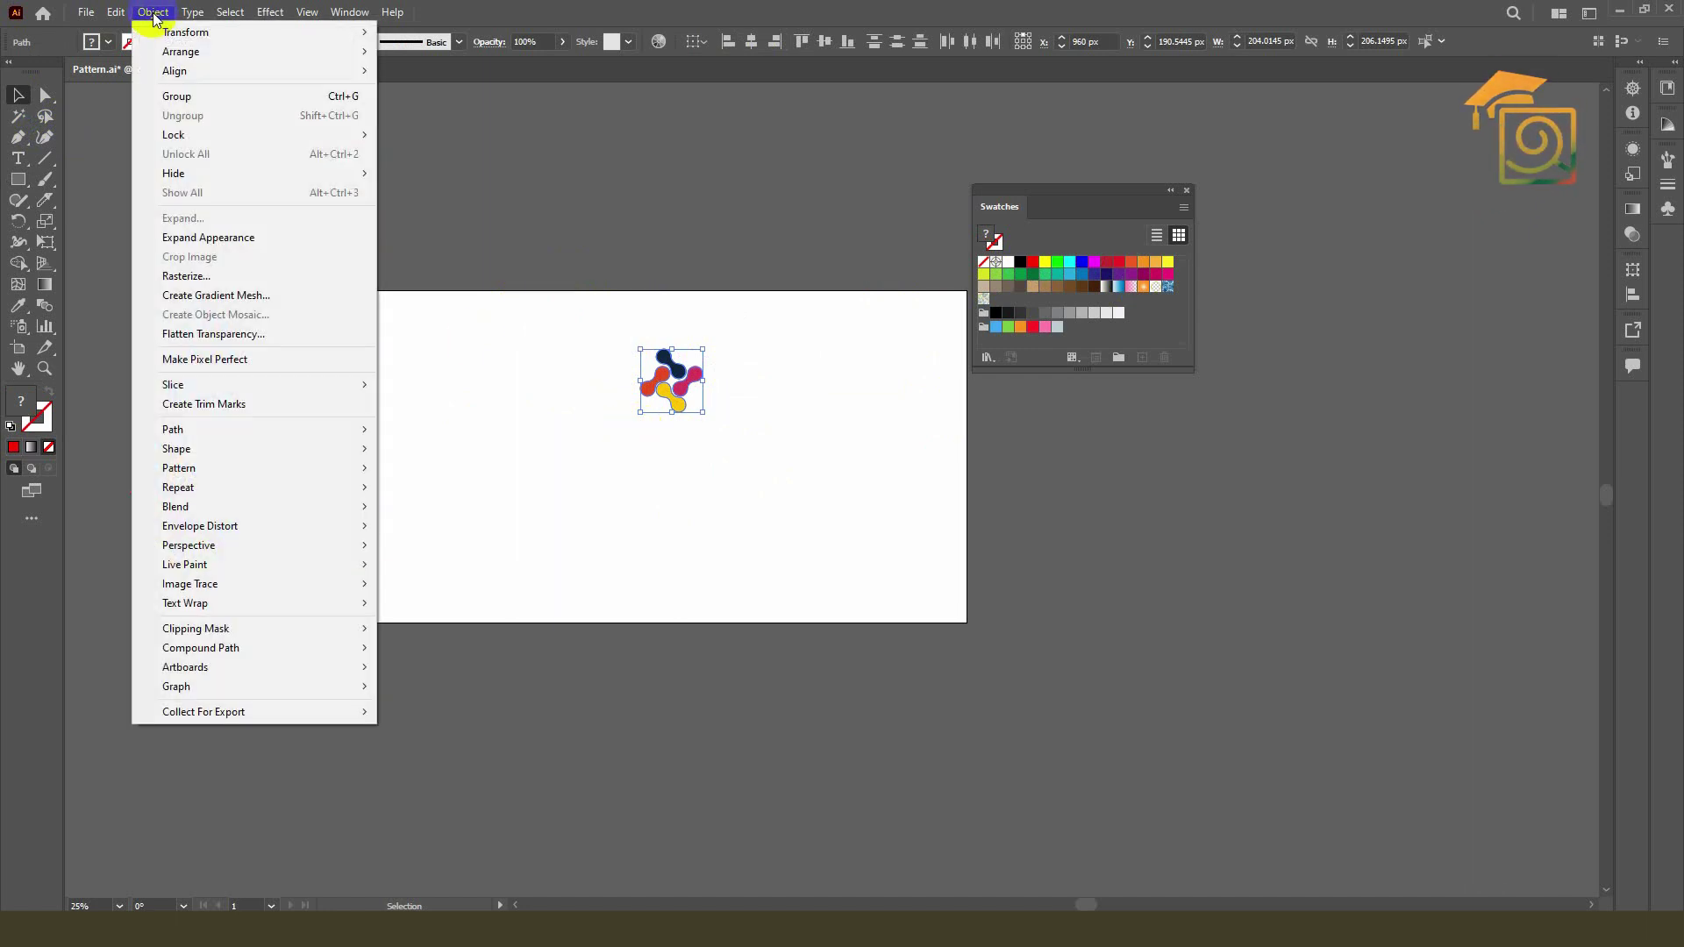
{"action": "mouse_move", "coordinate": [179, 468]}
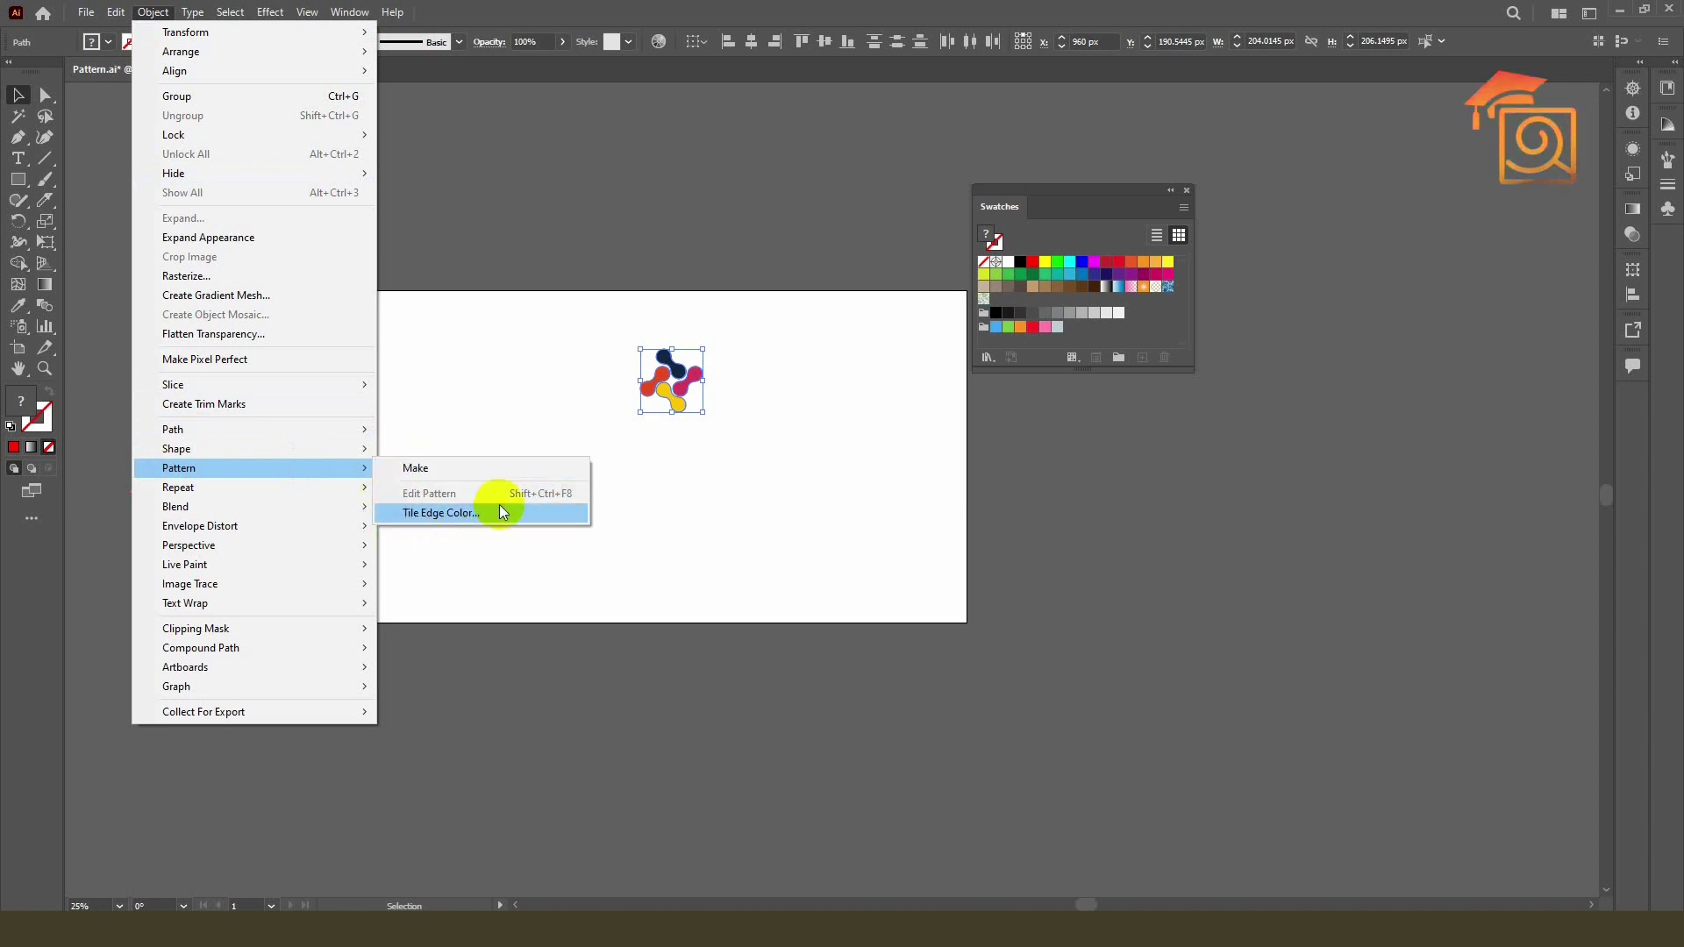
{"action": "left_click", "coordinate": [436, 474]}
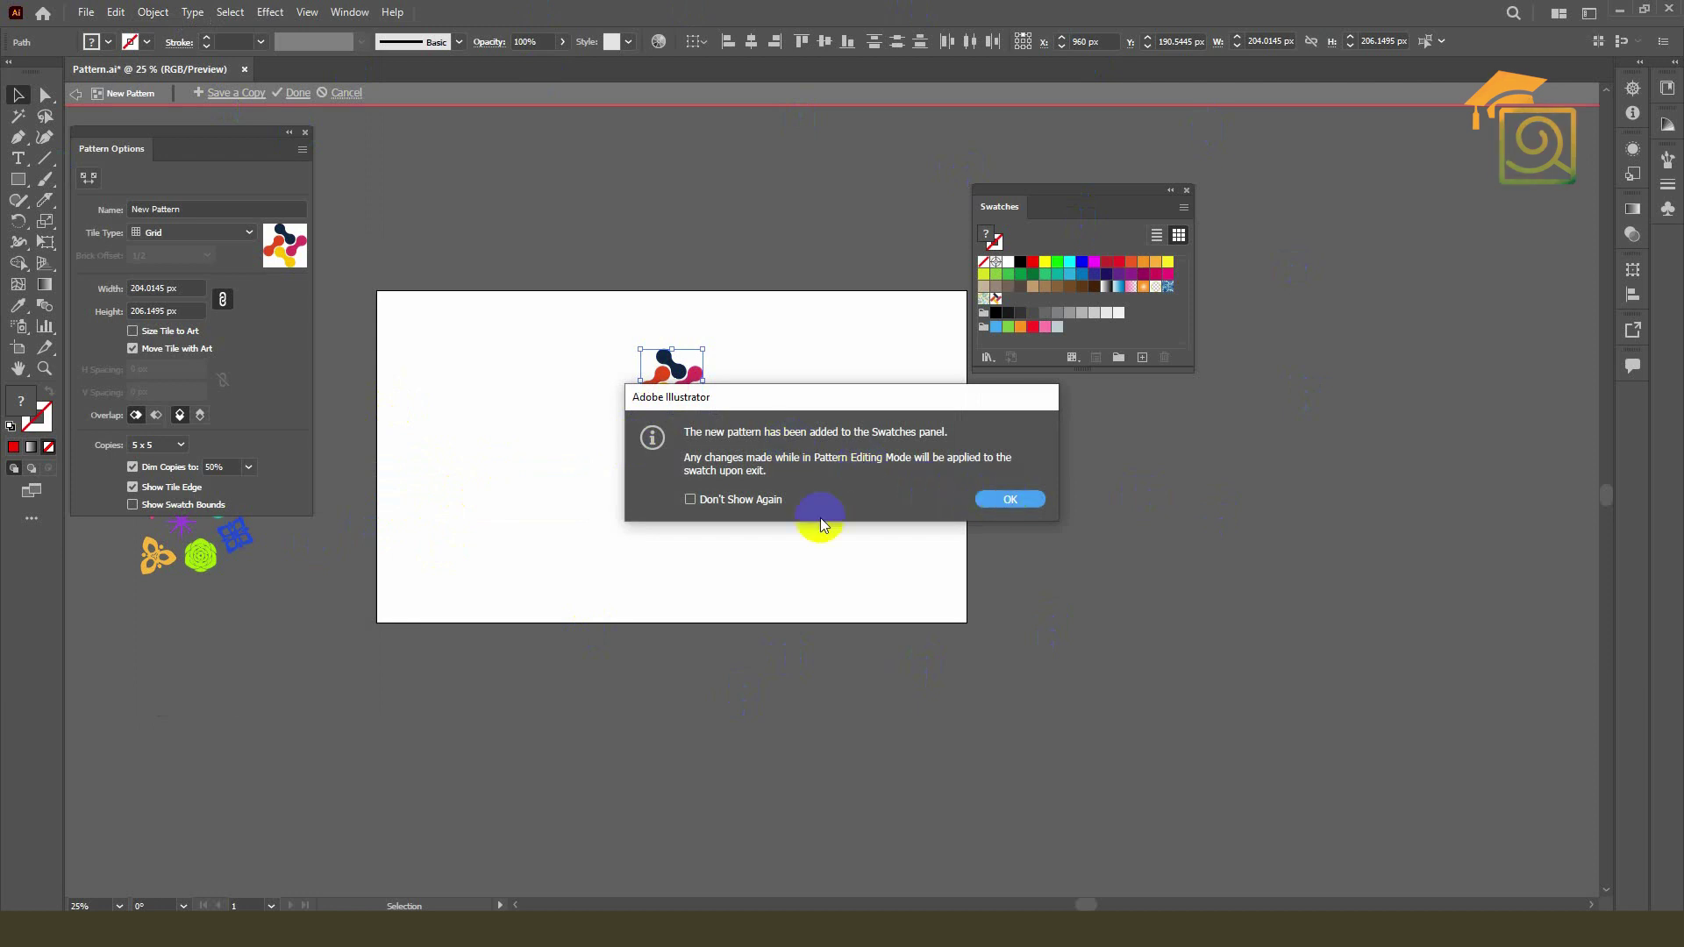
Step: Dismiss the notice, centre the tile on the artboard, and name the pattern 'chain pattern'
{"action": "left_click", "coordinate": [1014, 500]}
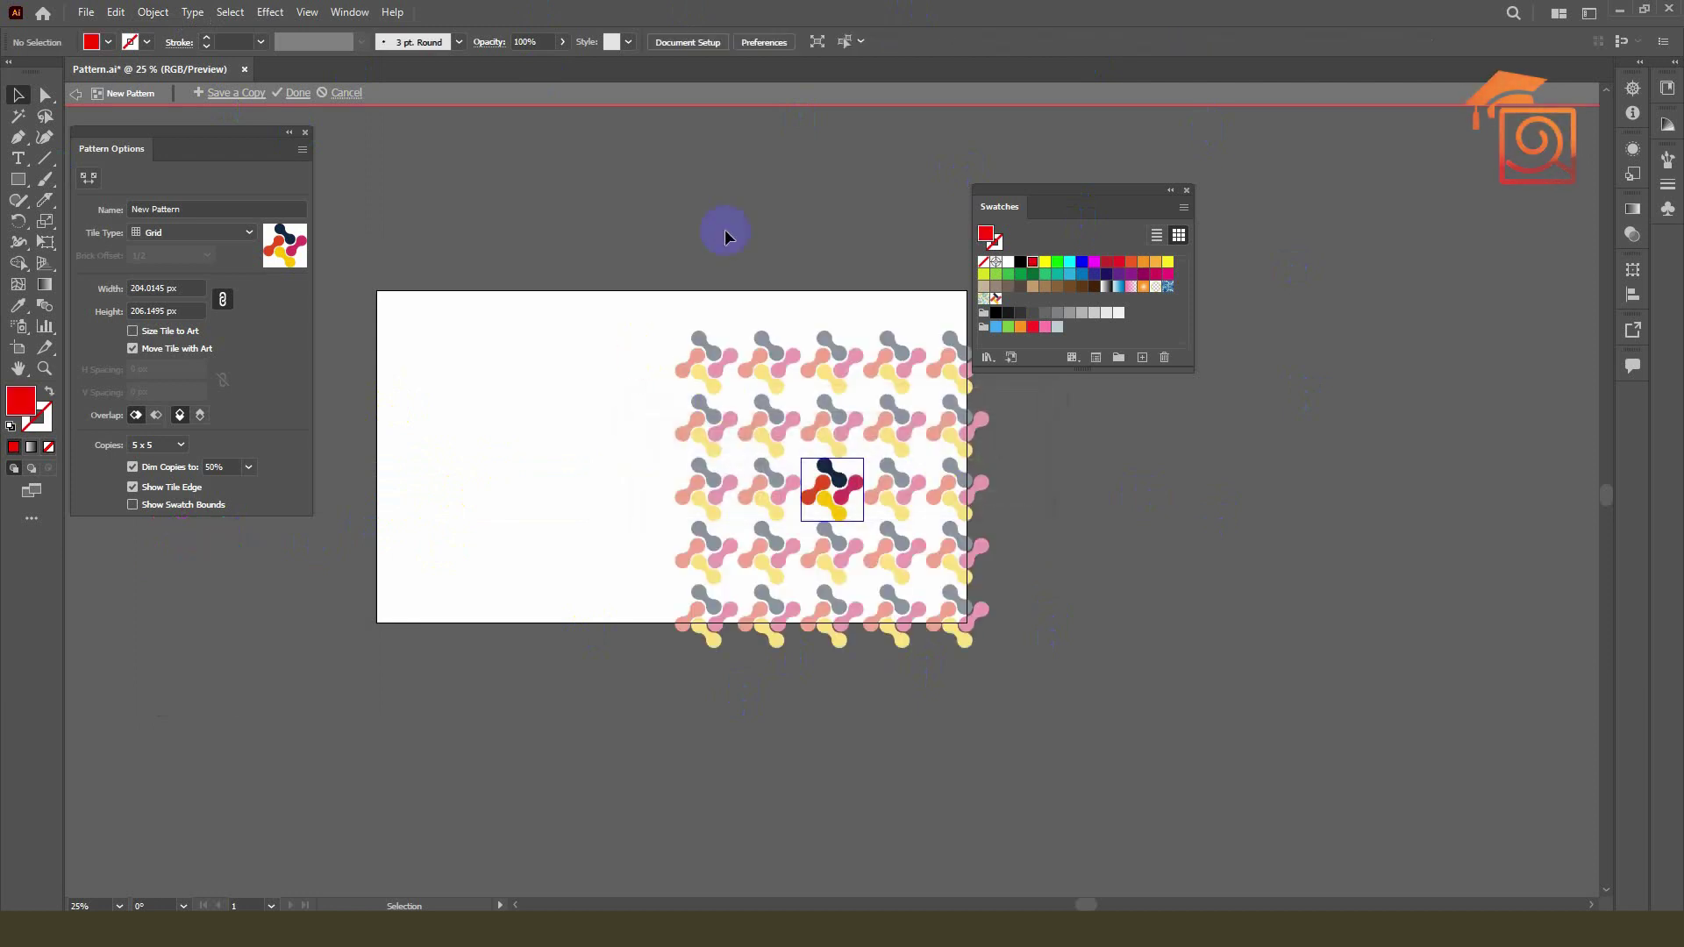
{"action": "left_click_drag", "start_coordinate": [799, 470], "coordinate": [611, 440]}
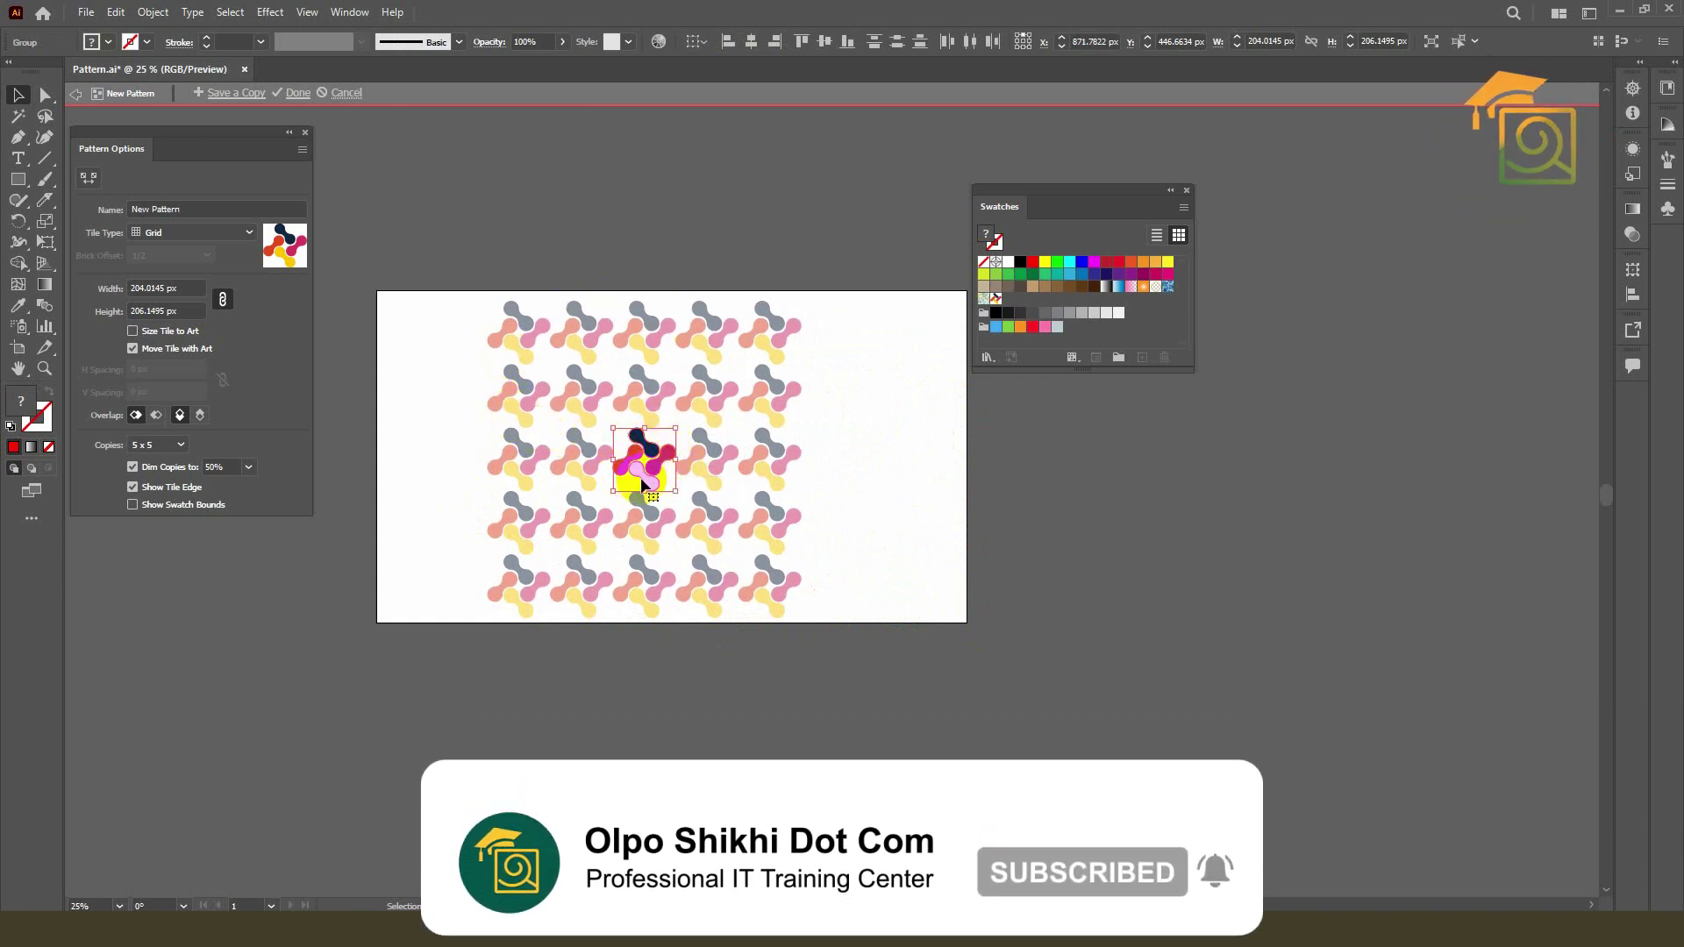
{"action": "left_click", "coordinate": [182, 210]}
{"action": "key", "text": "ctrl+a"}
{"action": "type", "text": "chain pa"}
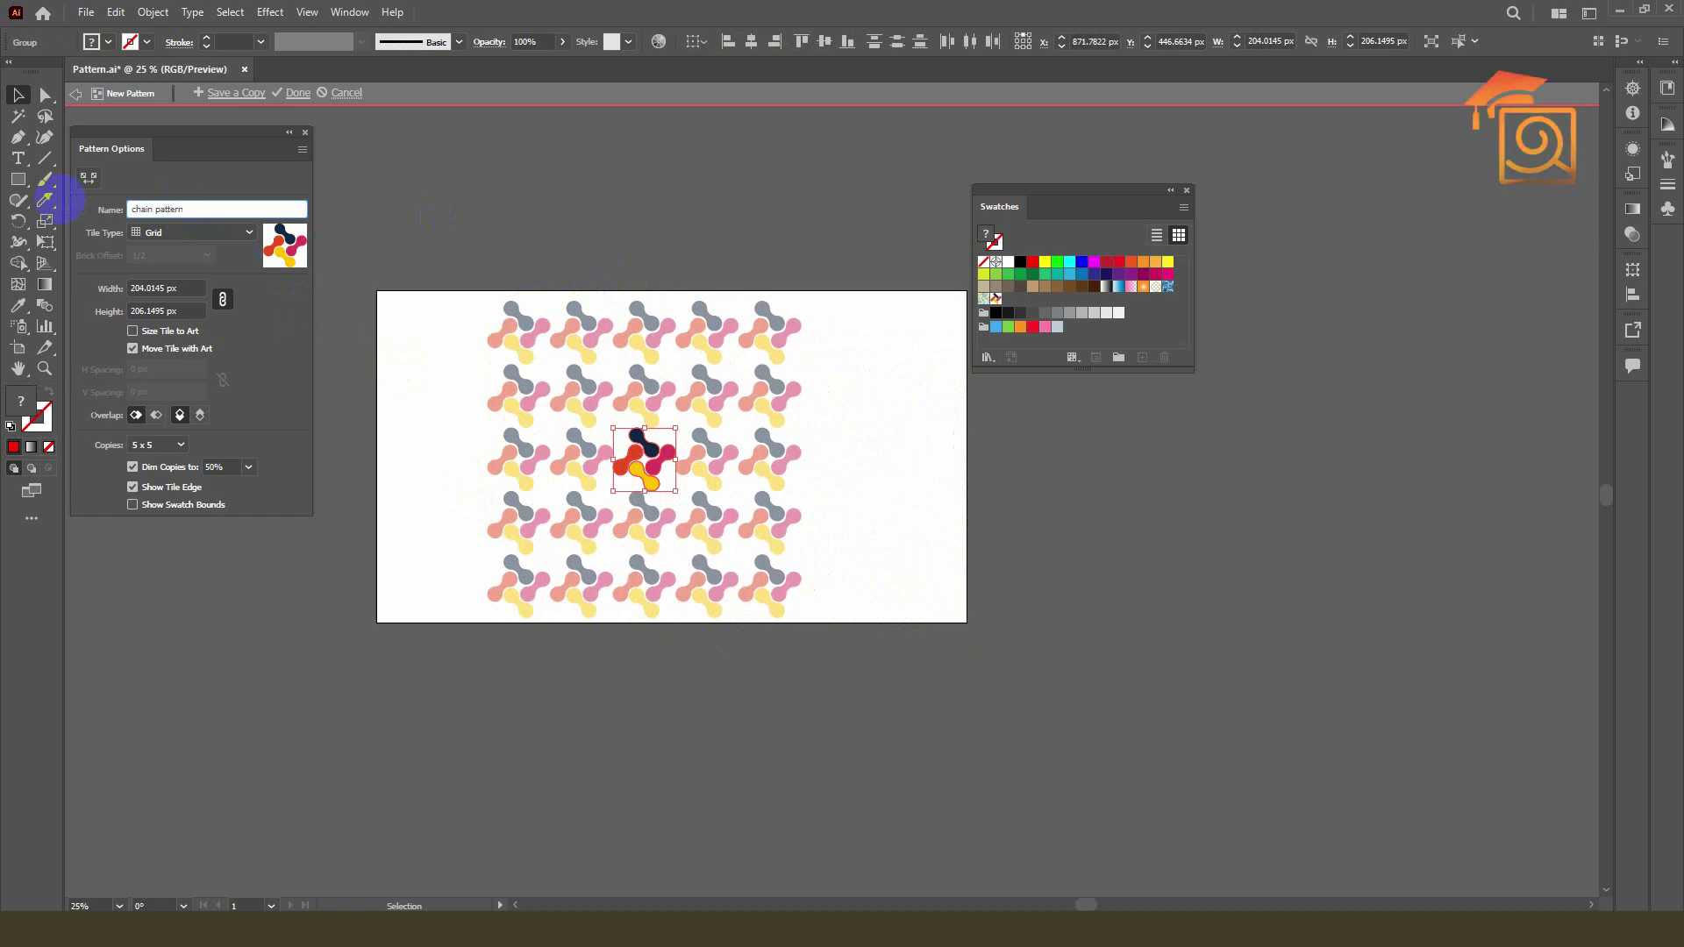
{"action": "double_click", "coordinate": [131, 210]}
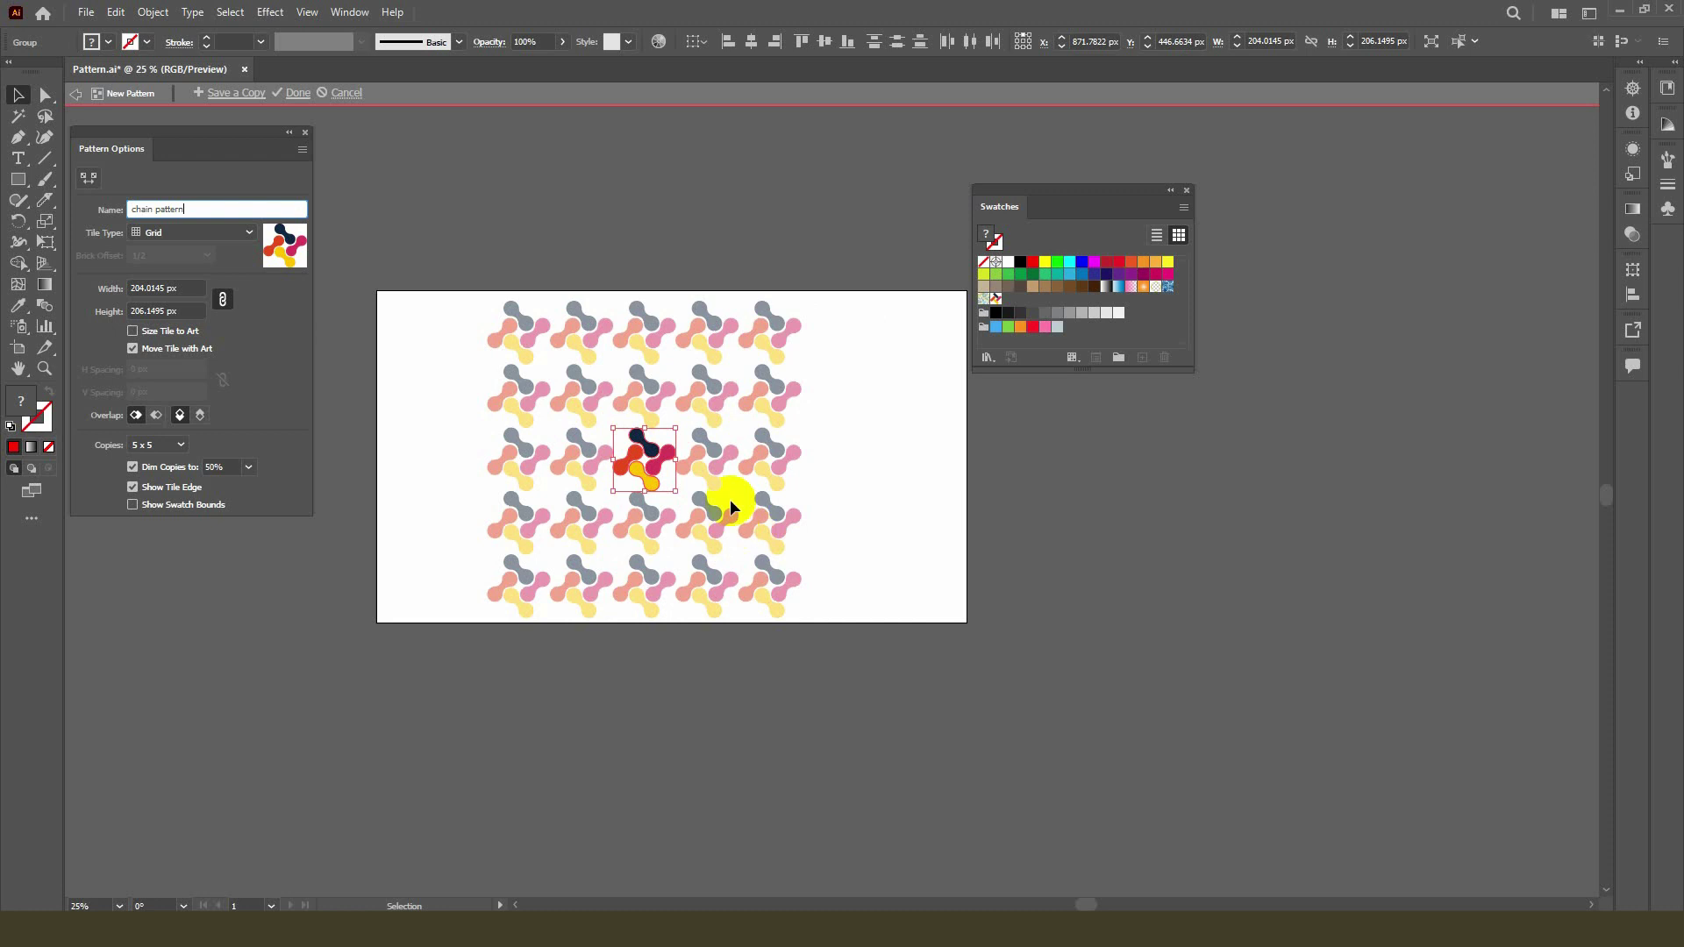
{"action": "left_click", "coordinate": [147, 233]}
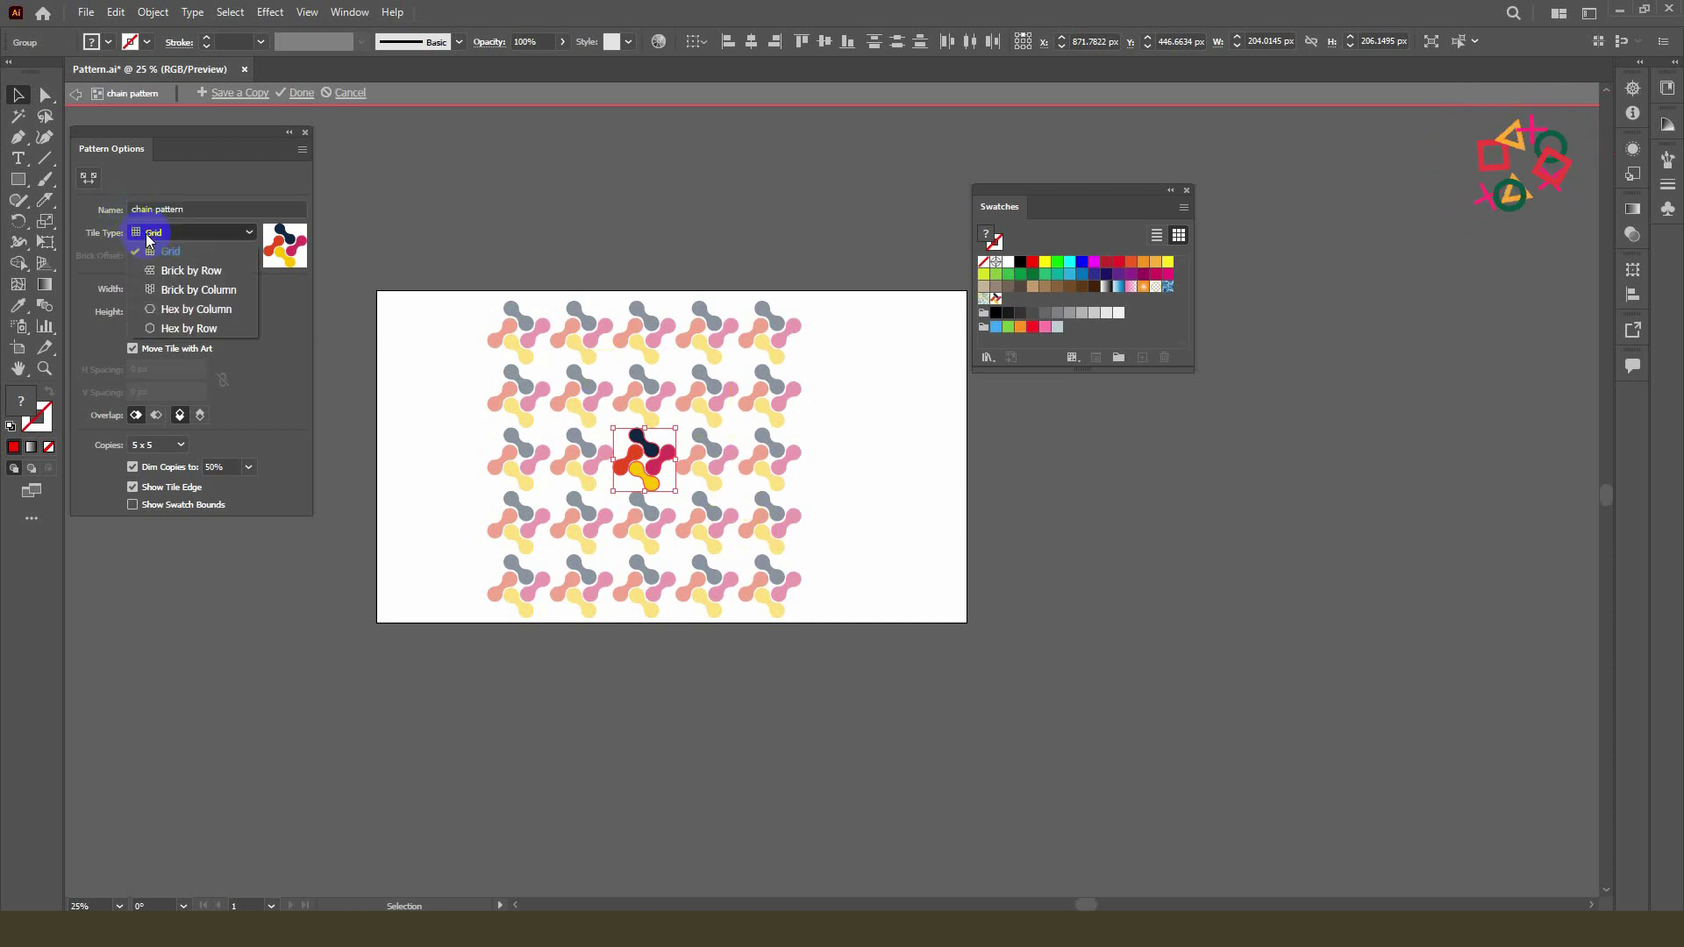
{"action": "left_click", "coordinate": [179, 271]}
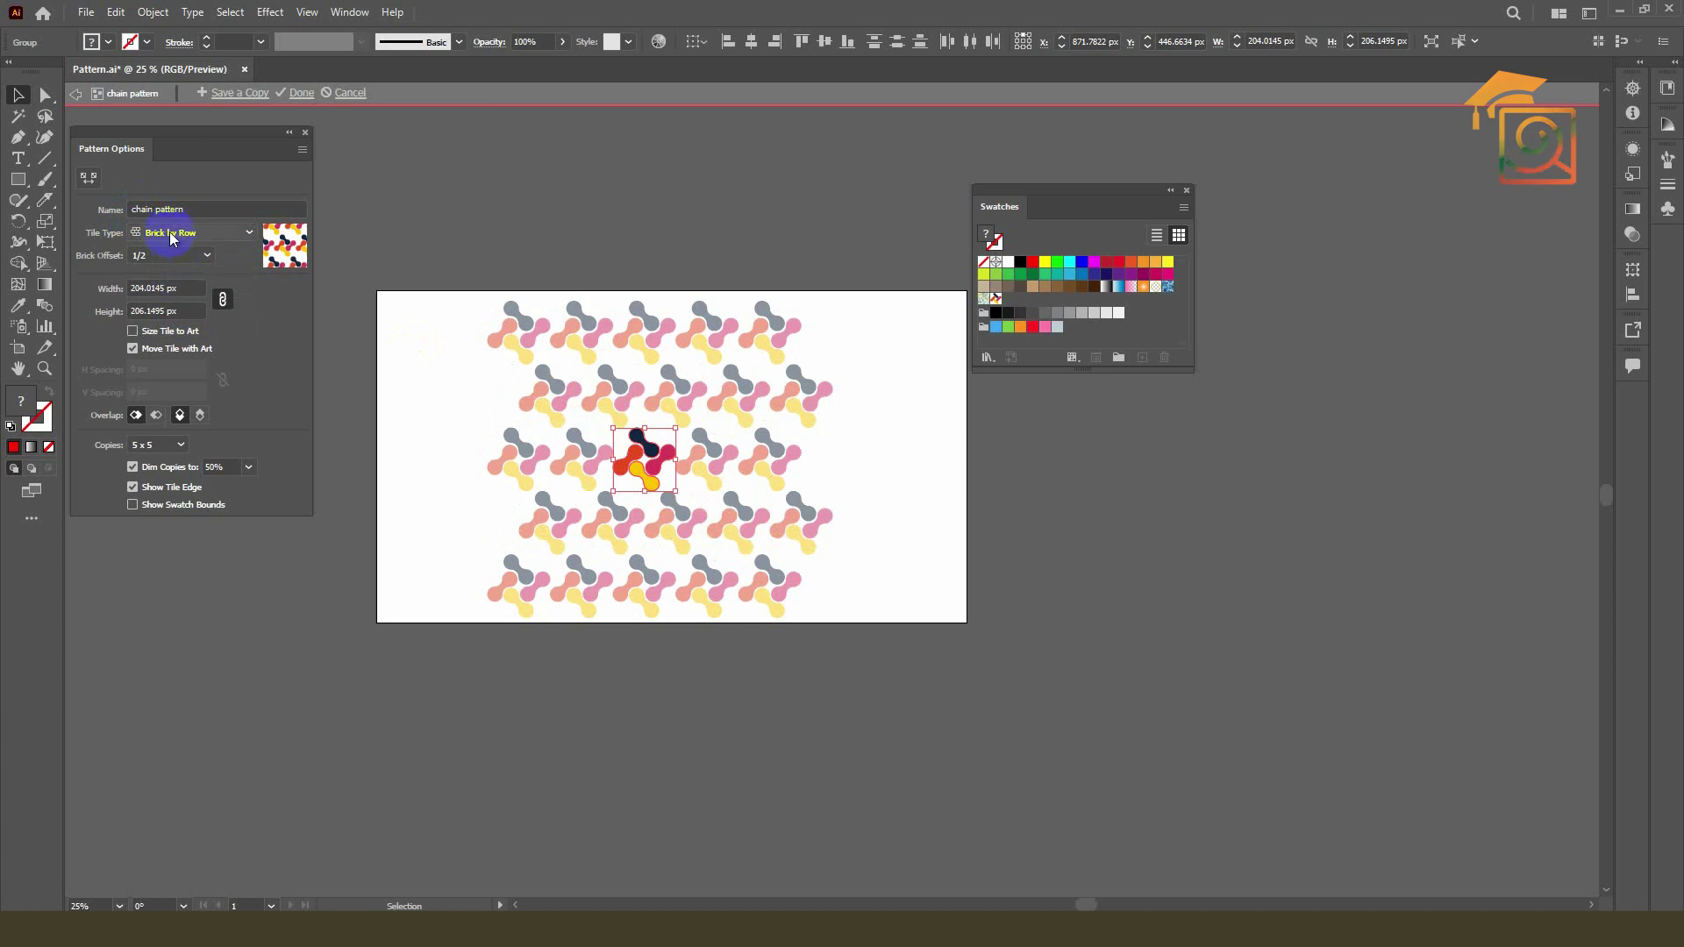
{"action": "left_click", "coordinate": [170, 232]}
{"action": "left_click", "coordinate": [174, 293]}
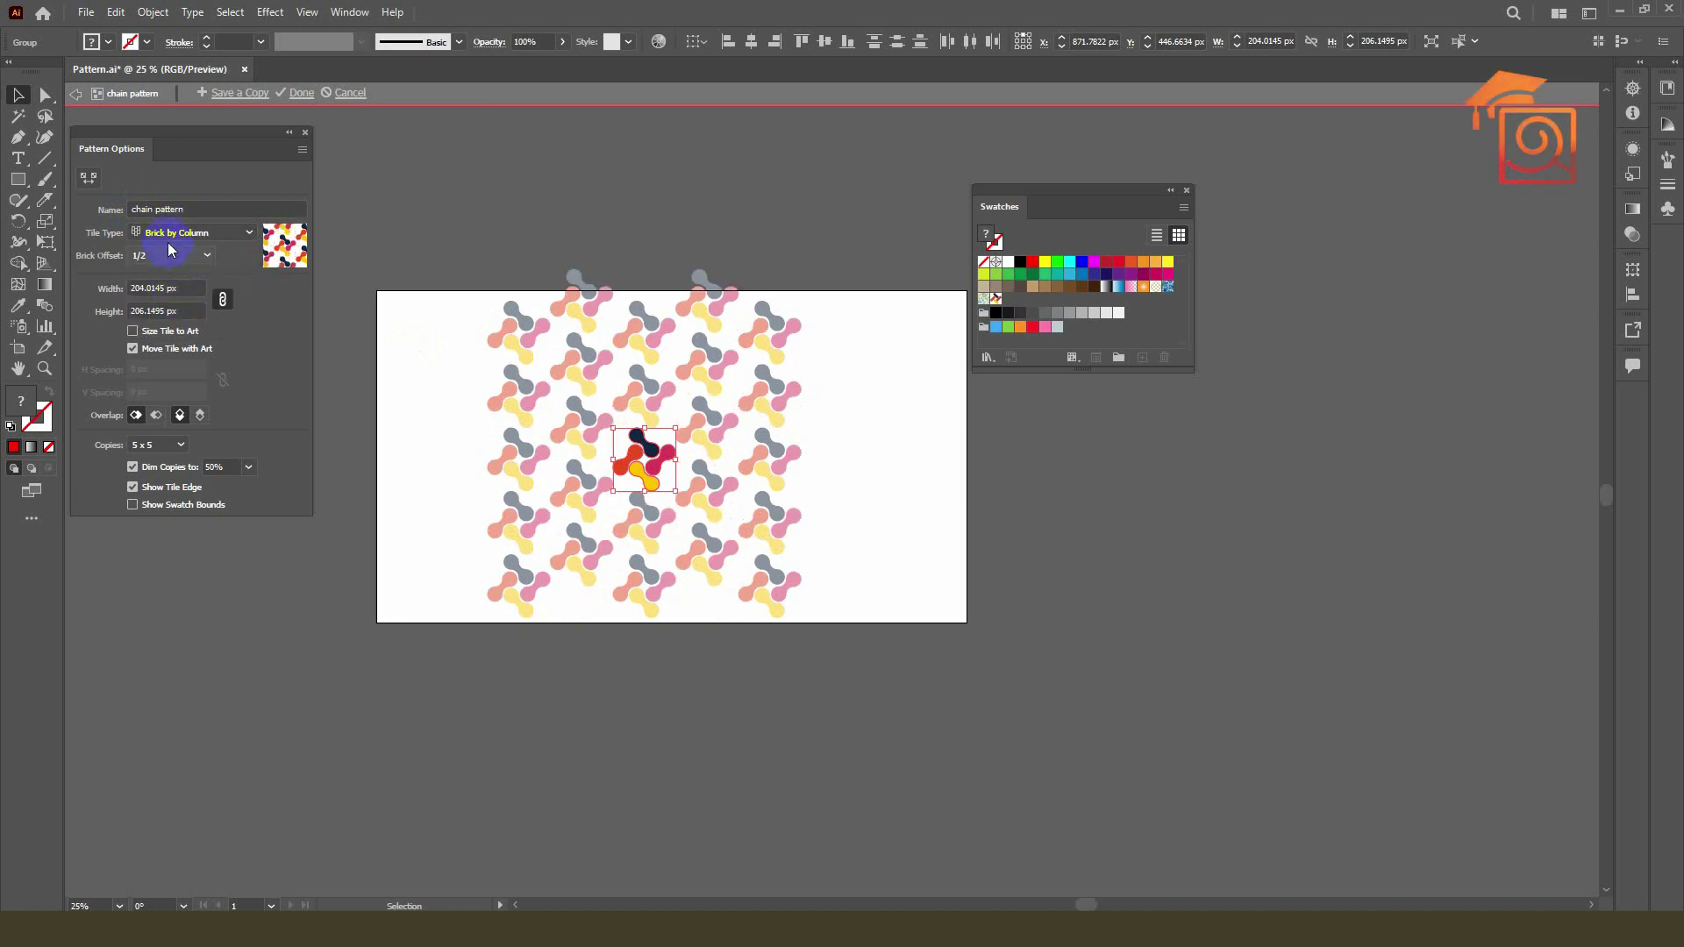
{"action": "left_click", "coordinate": [171, 233]}
{"action": "left_click", "coordinate": [175, 308]}
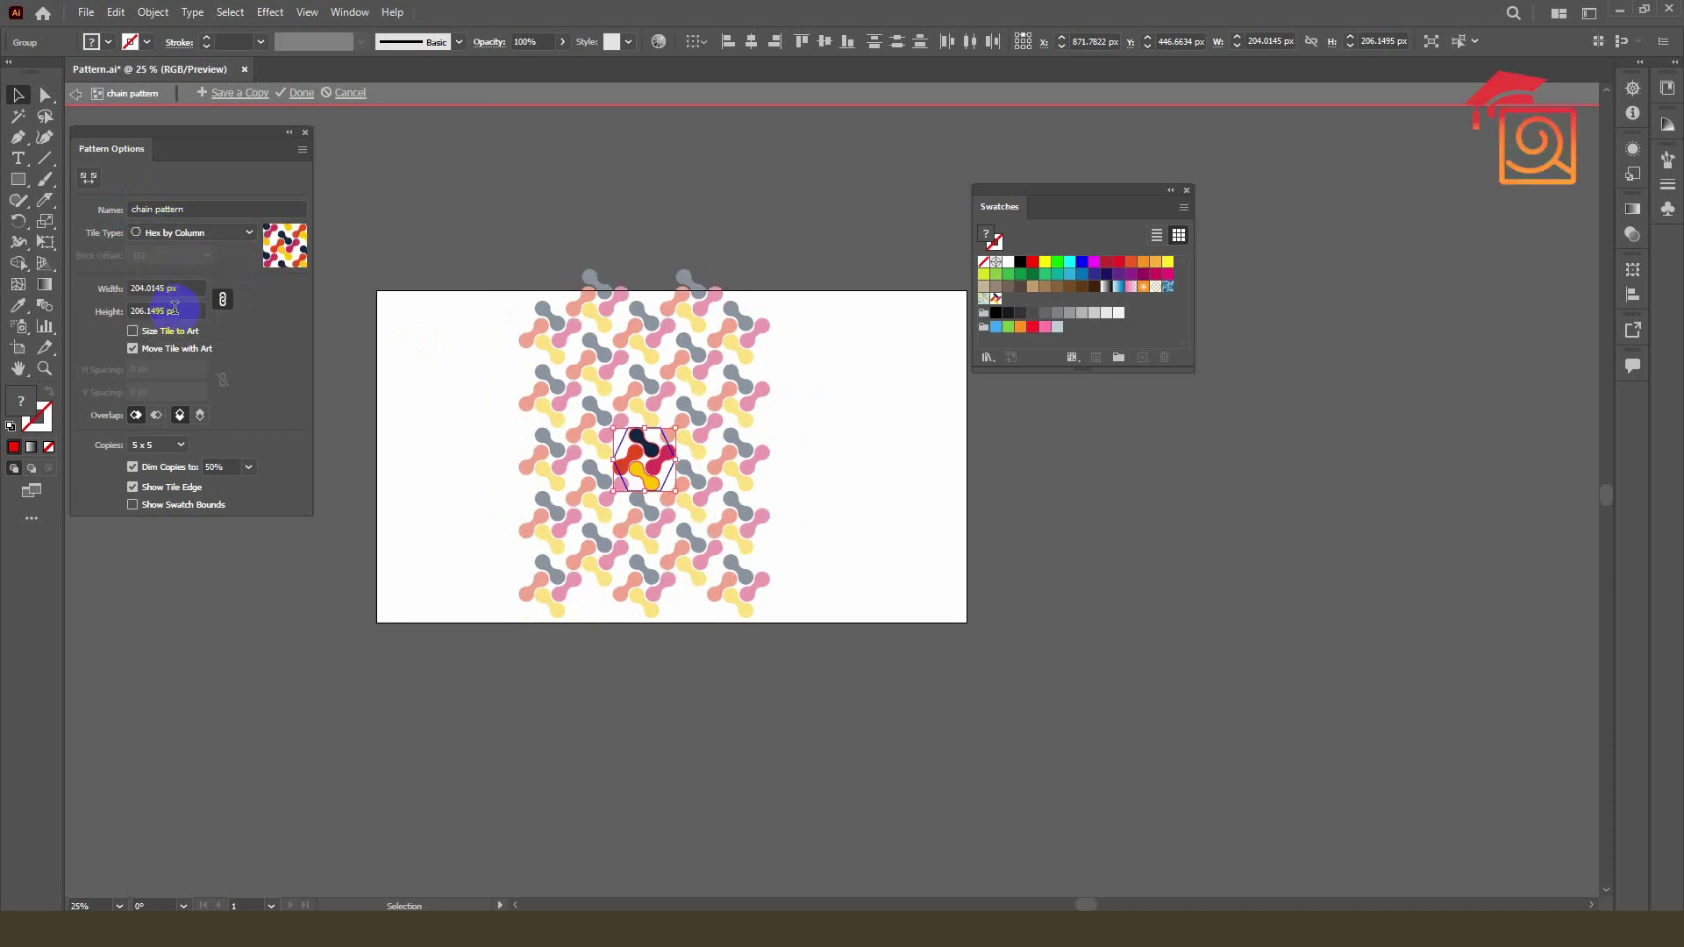
{"action": "left_click", "coordinate": [161, 233]}
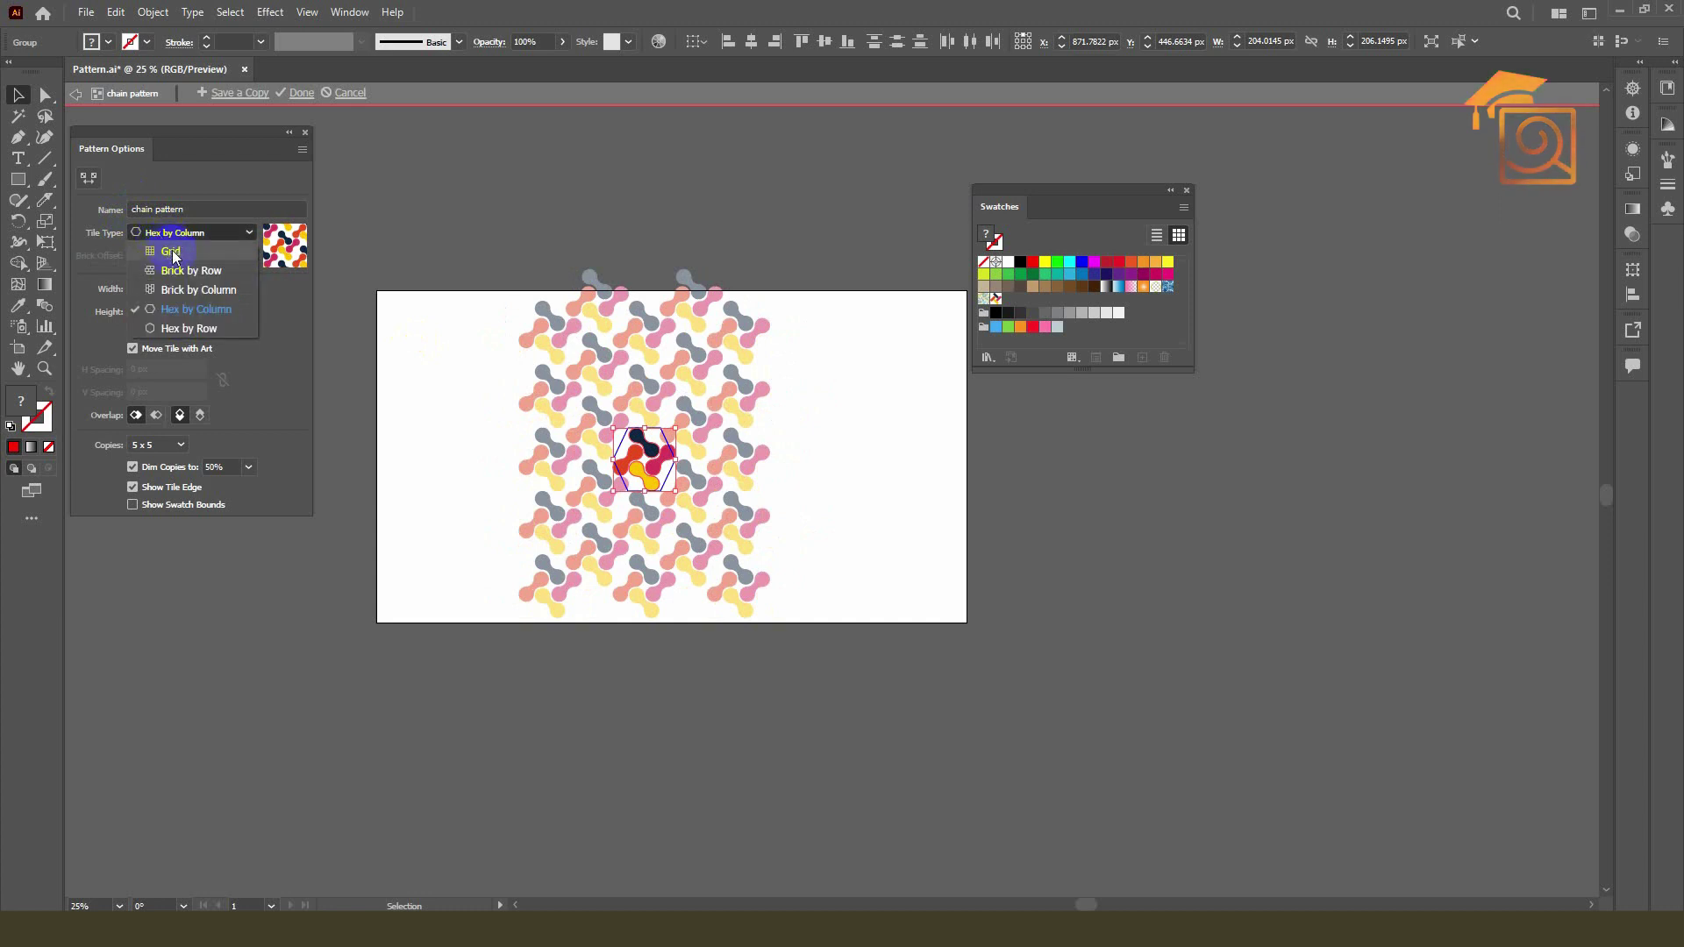
{"action": "left_click", "coordinate": [172, 251]}
{"action": "left_click", "coordinate": [171, 231]}
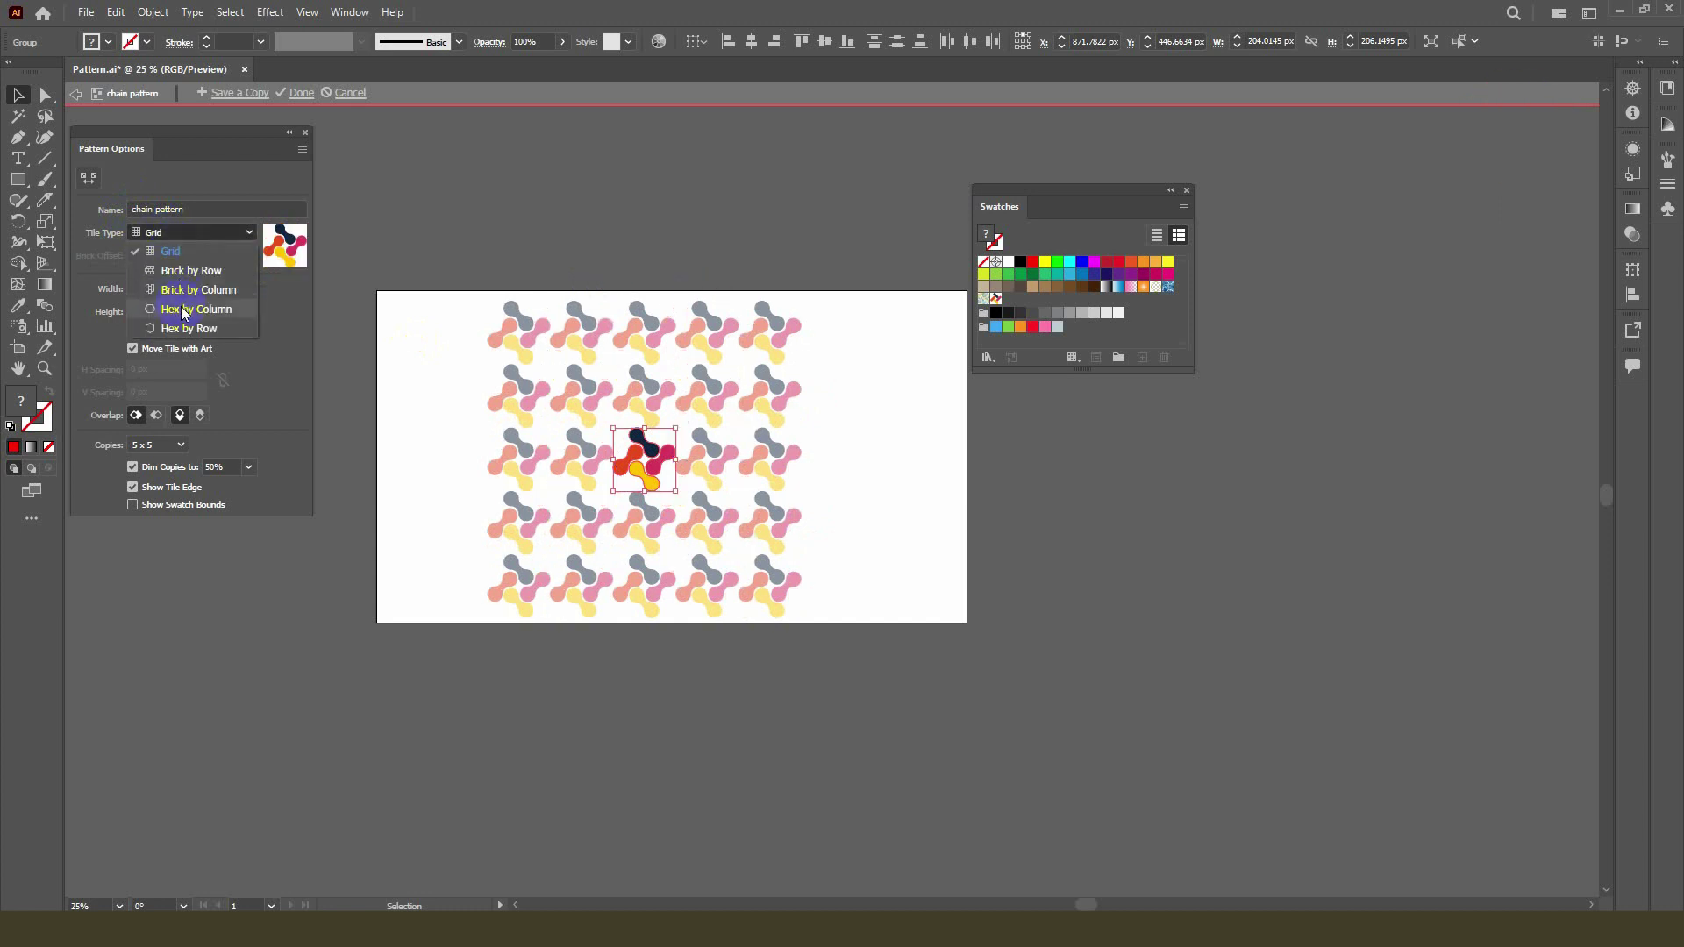
{"action": "left_click", "coordinate": [181, 307]}
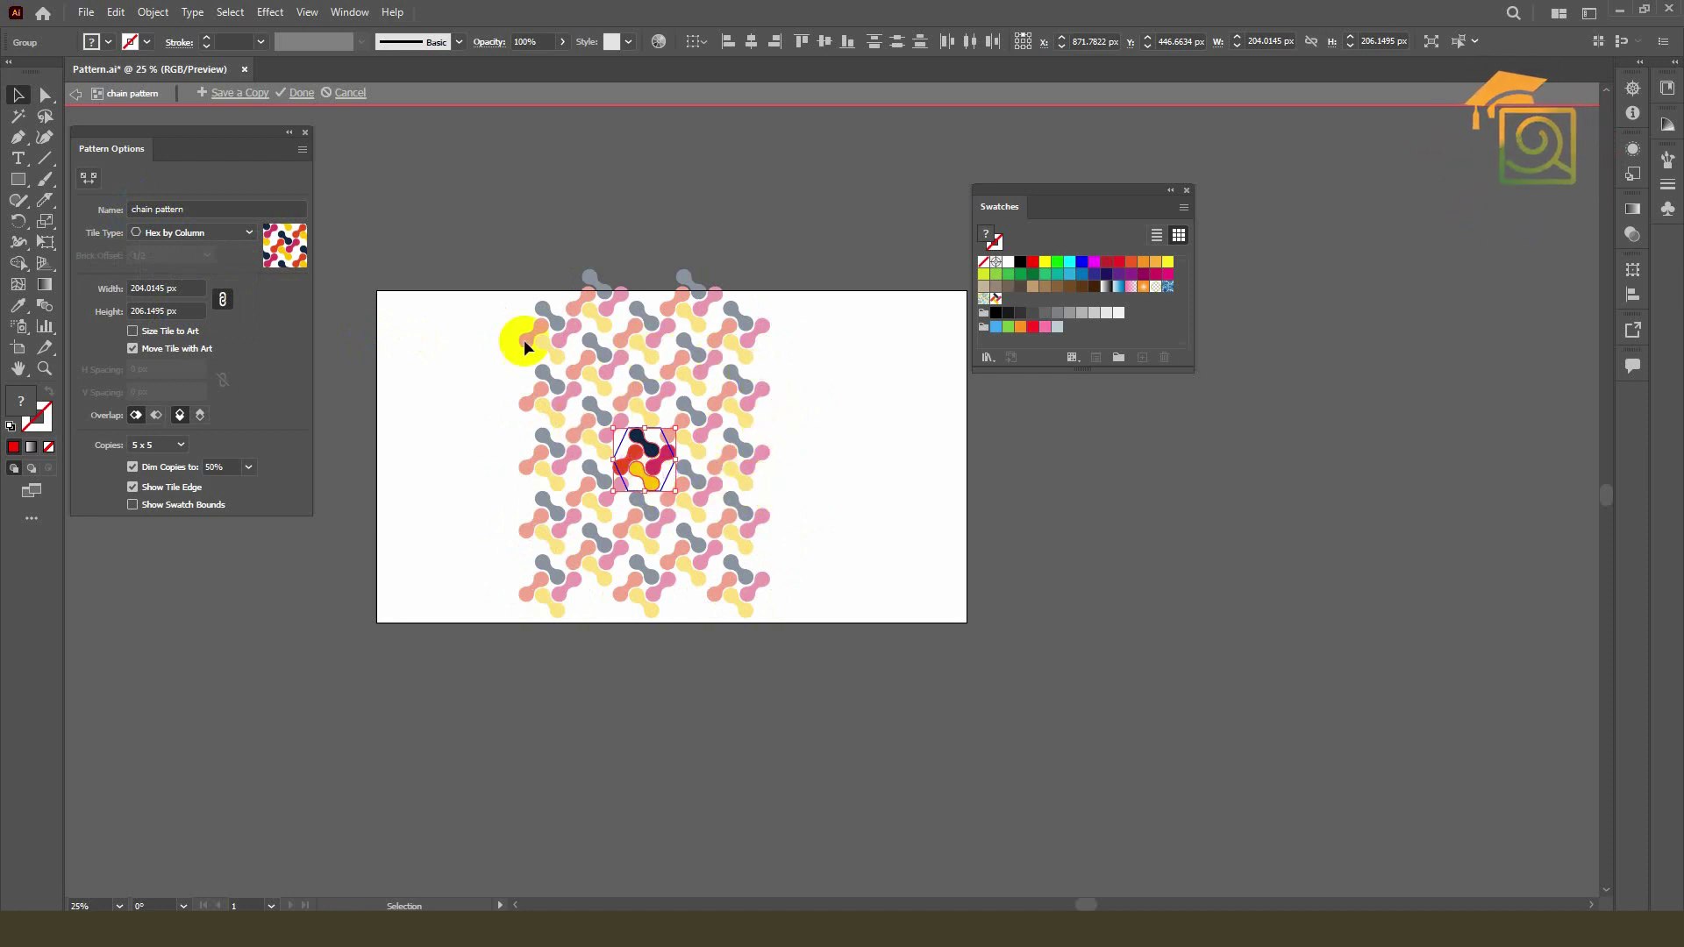
{"action": "left_click", "coordinate": [179, 234]}
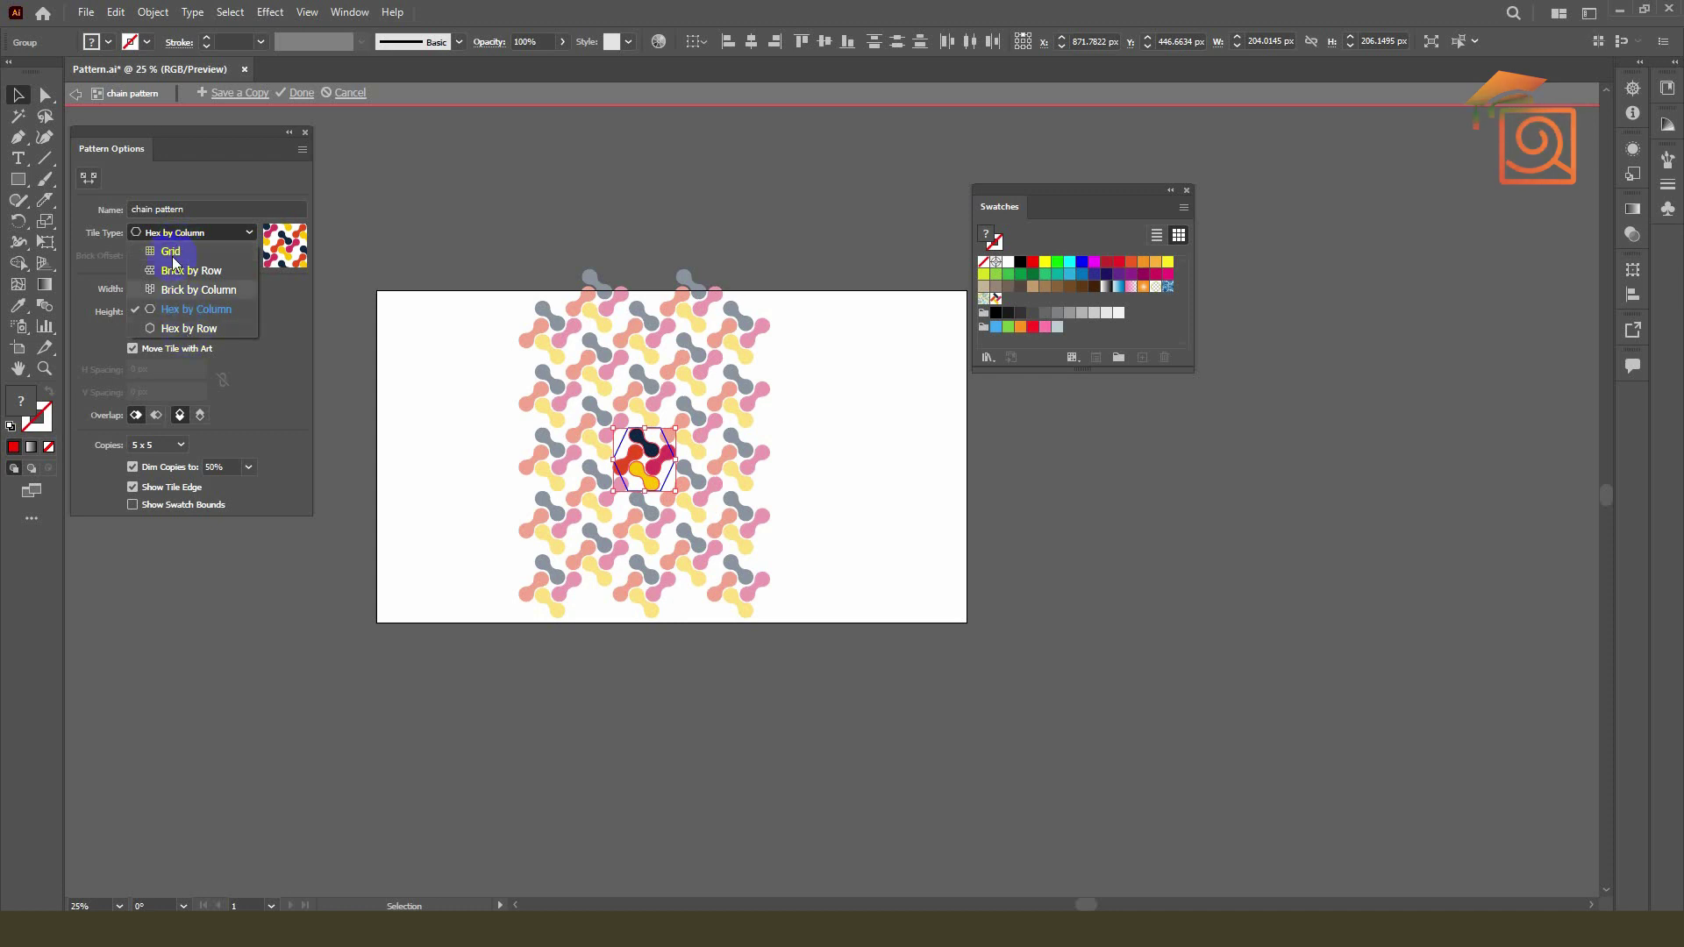
{"action": "left_click", "coordinate": [175, 251]}
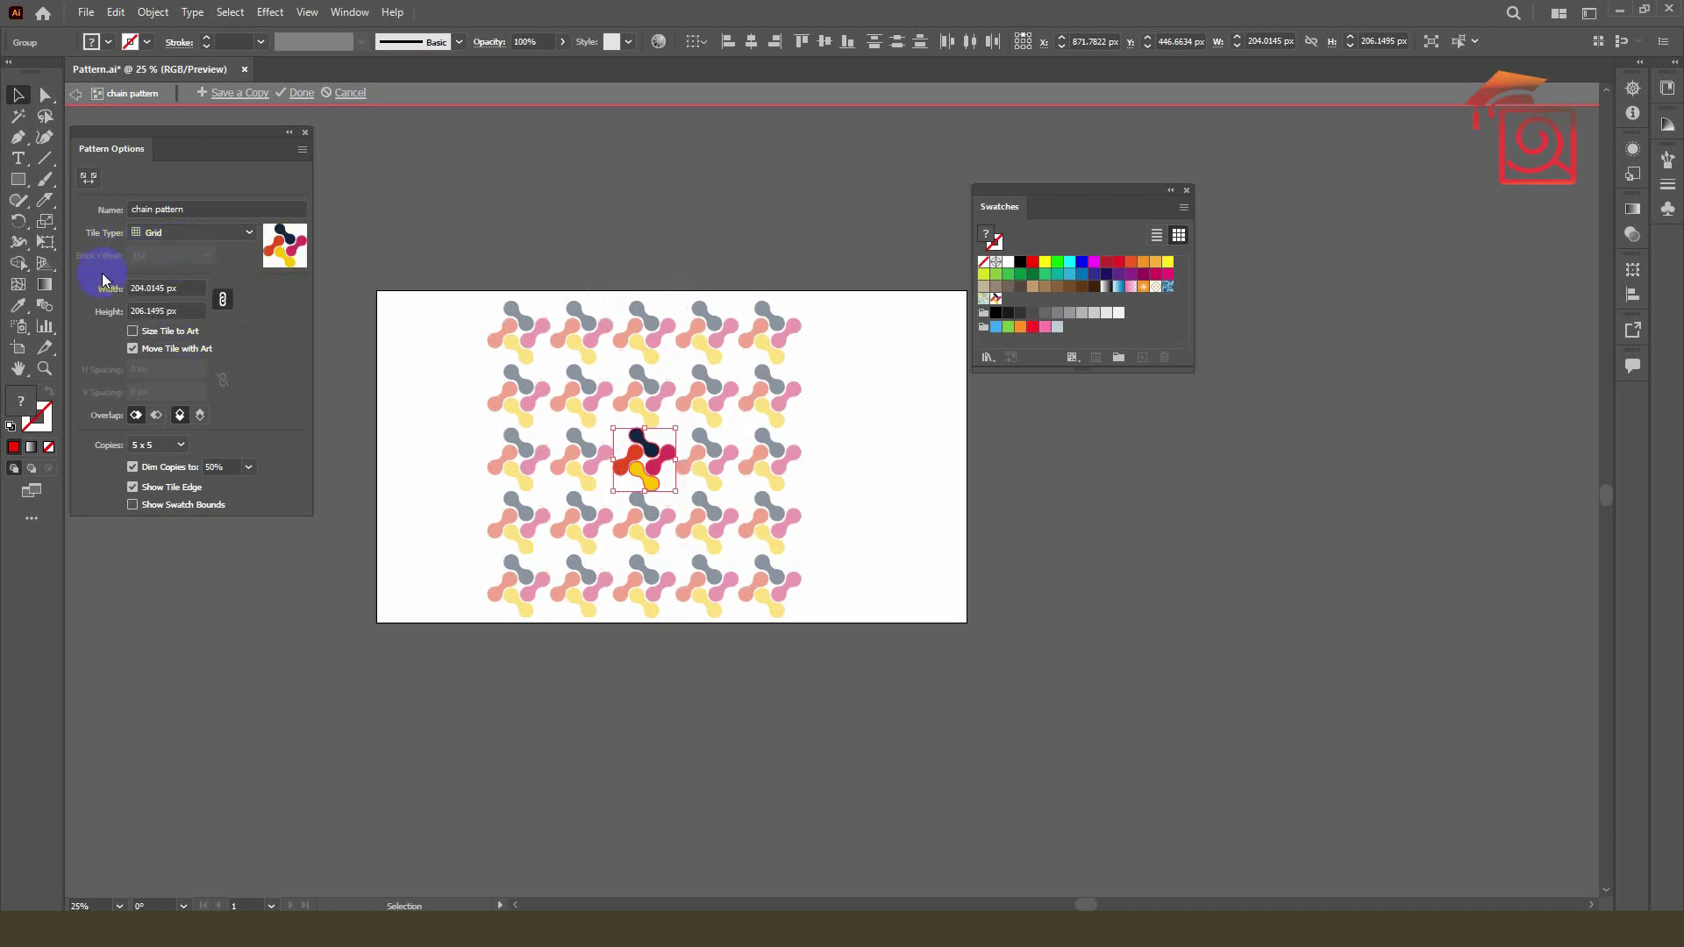
{"action": "left_click", "coordinate": [149, 235]}
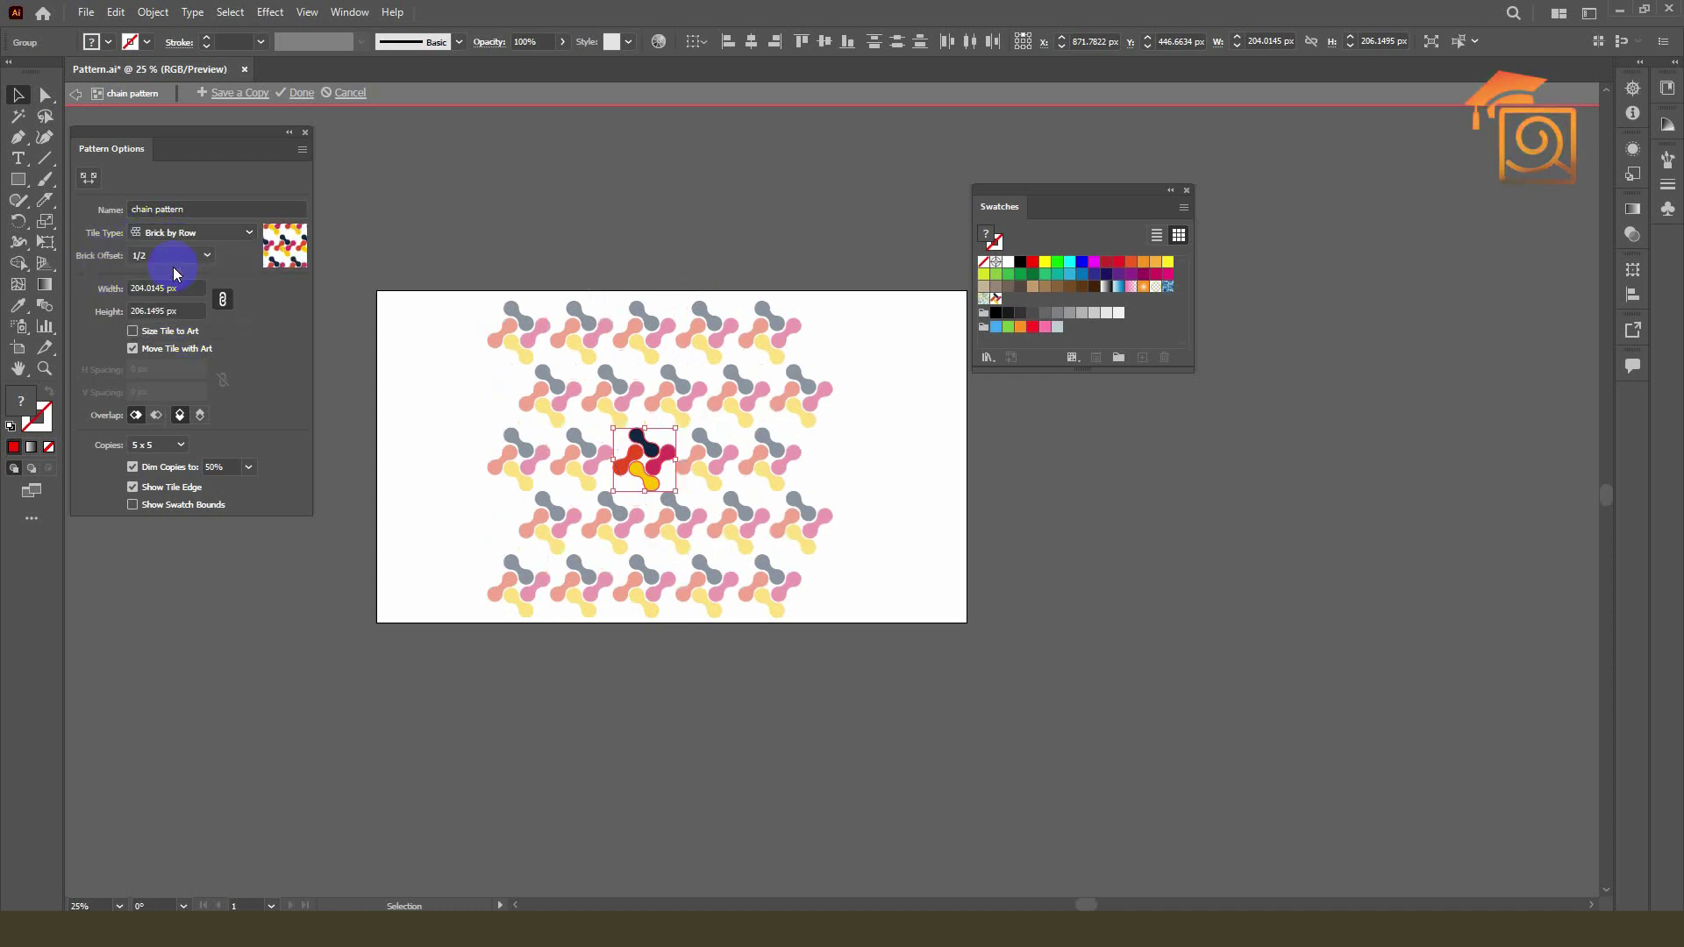
{"action": "left_click", "coordinate": [147, 234]}
{"action": "left_click", "coordinate": [95, 278]}
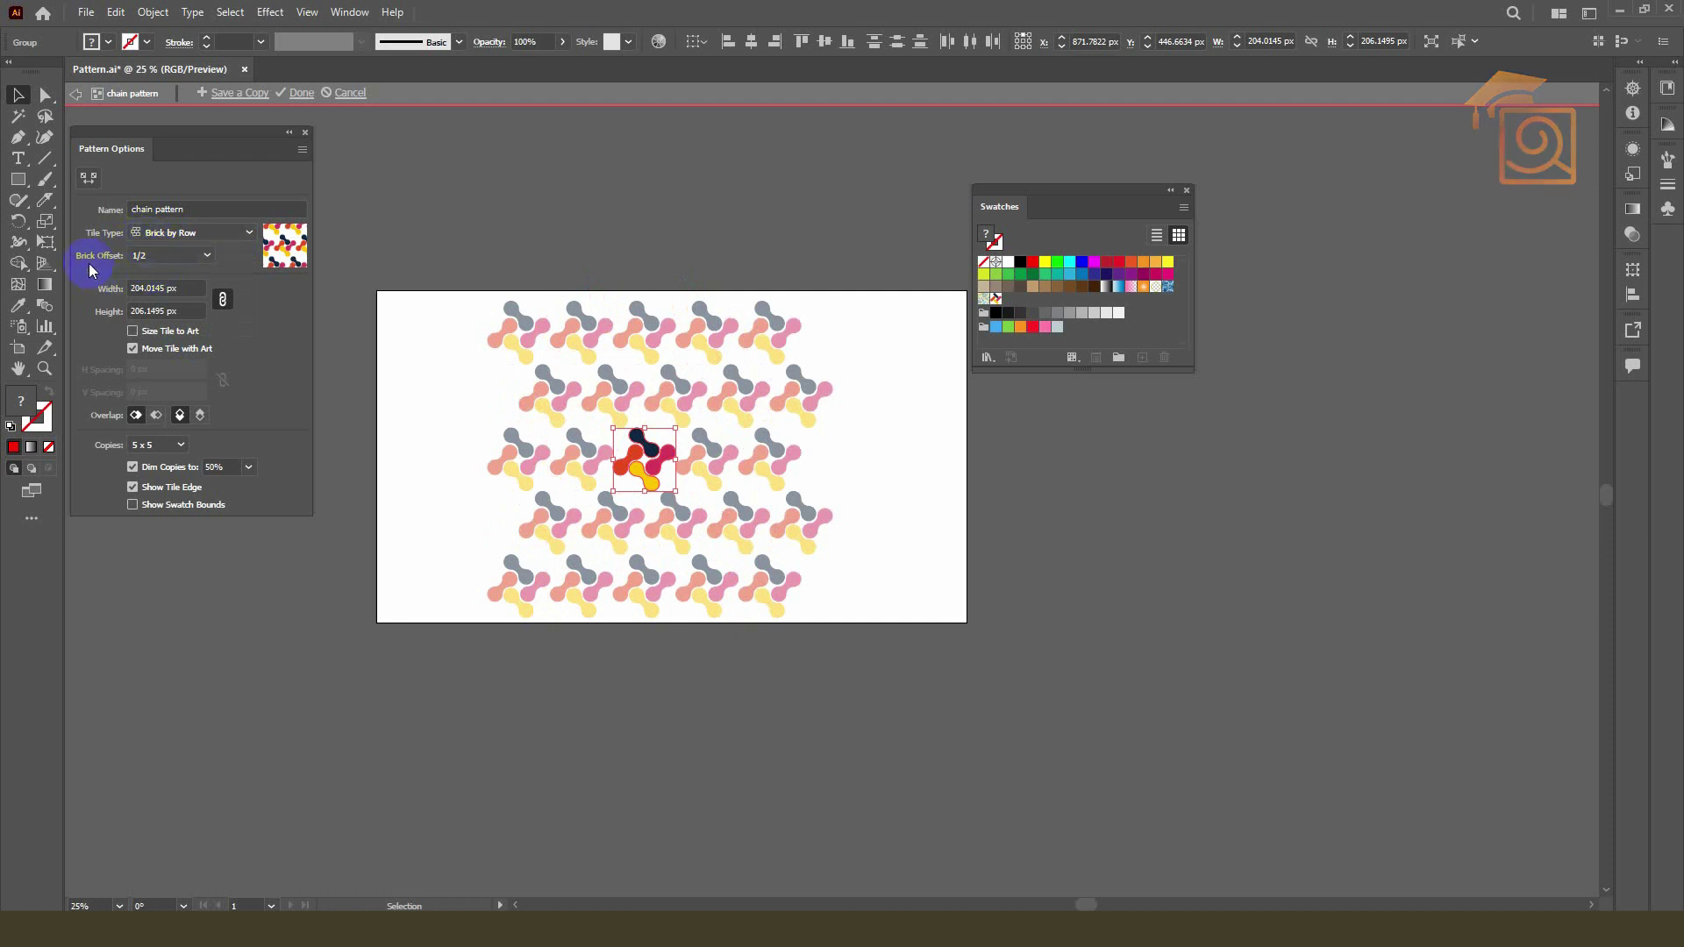
{"action": "left_click", "coordinate": [160, 256]}
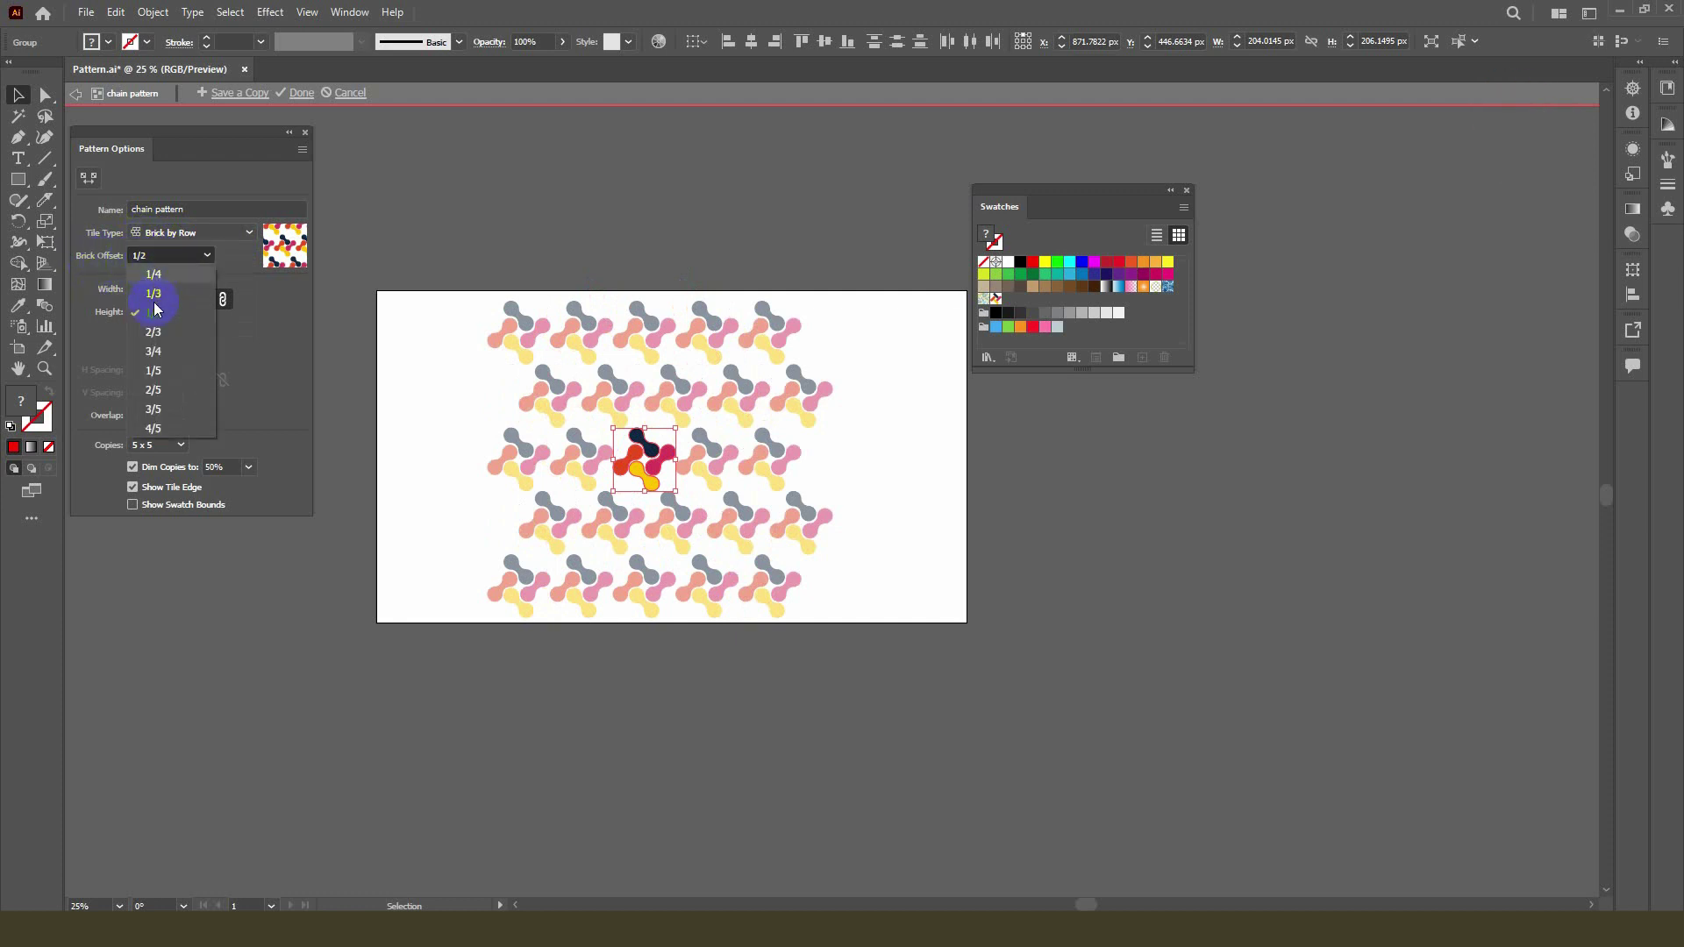
{"action": "left_click", "coordinate": [155, 334]}
{"action": "left_click", "coordinate": [168, 255]}
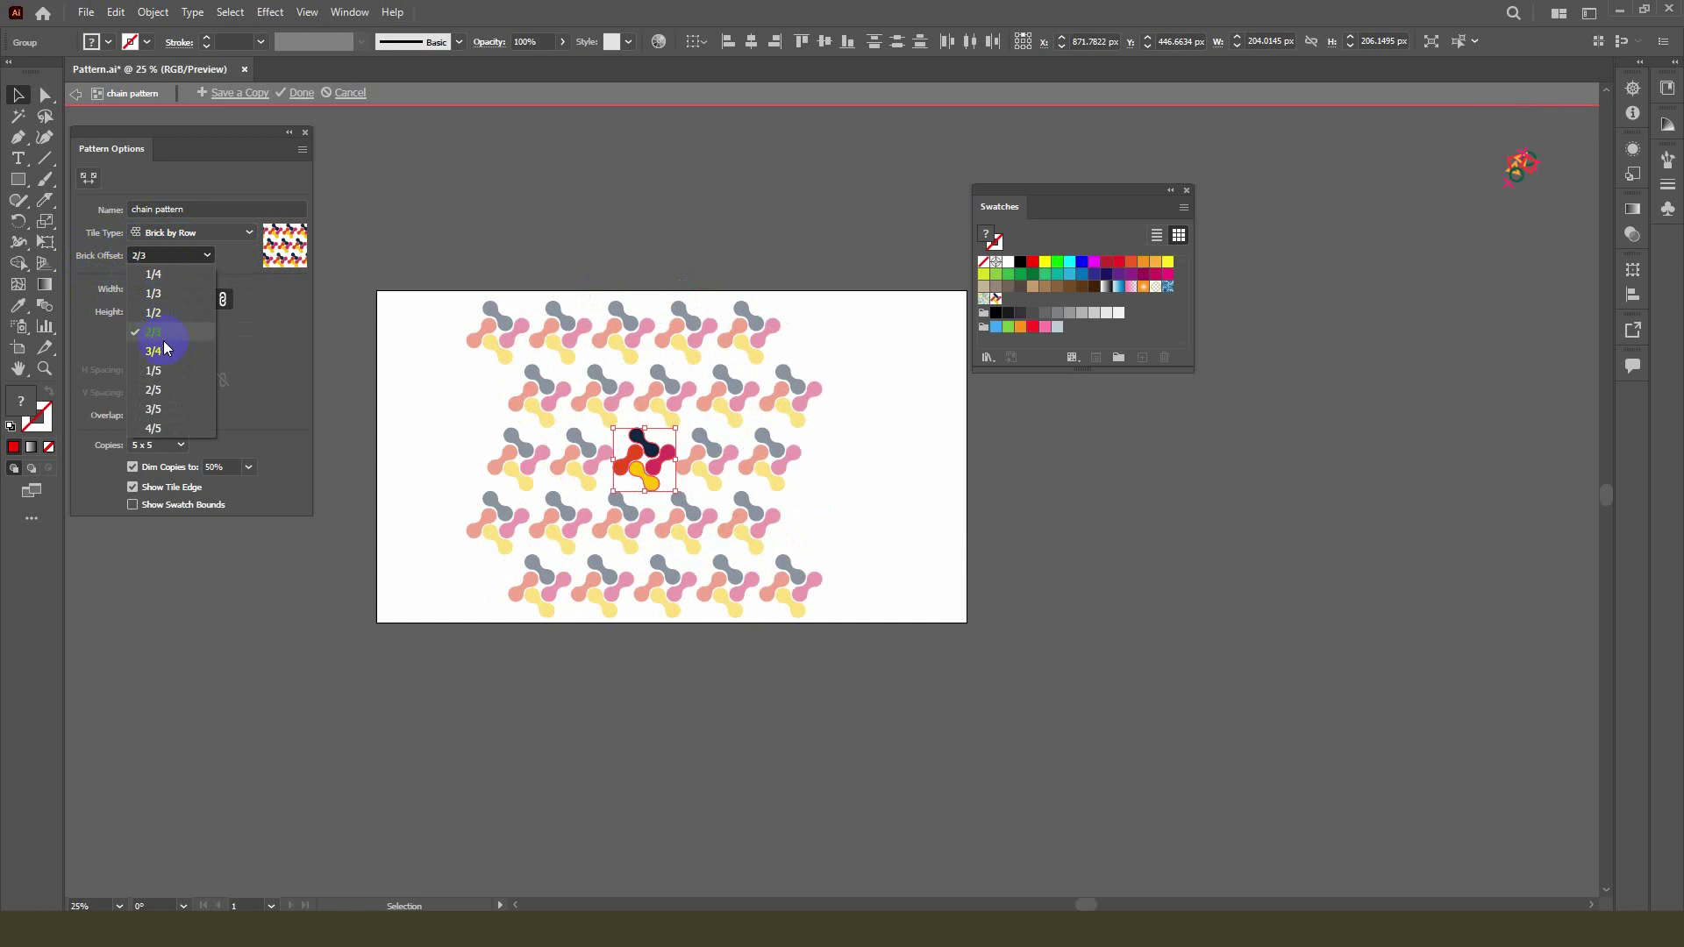
{"action": "left_click", "coordinate": [155, 371]}
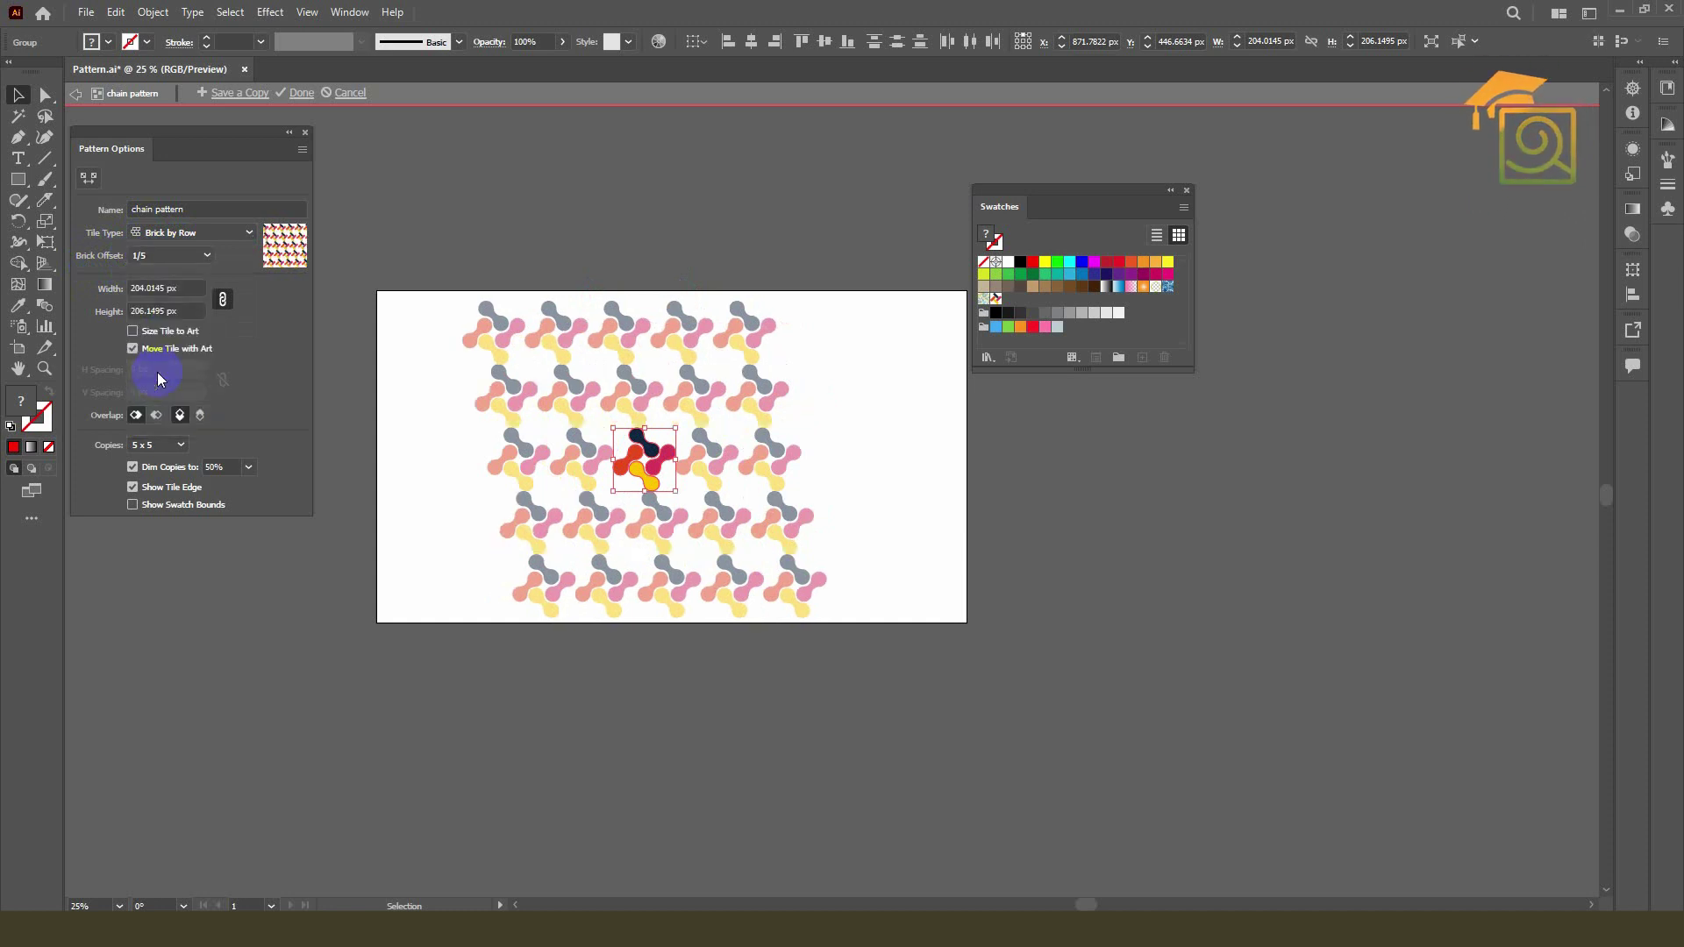
{"action": "left_click", "coordinate": [164, 256]}
{"action": "left_click", "coordinate": [159, 247]}
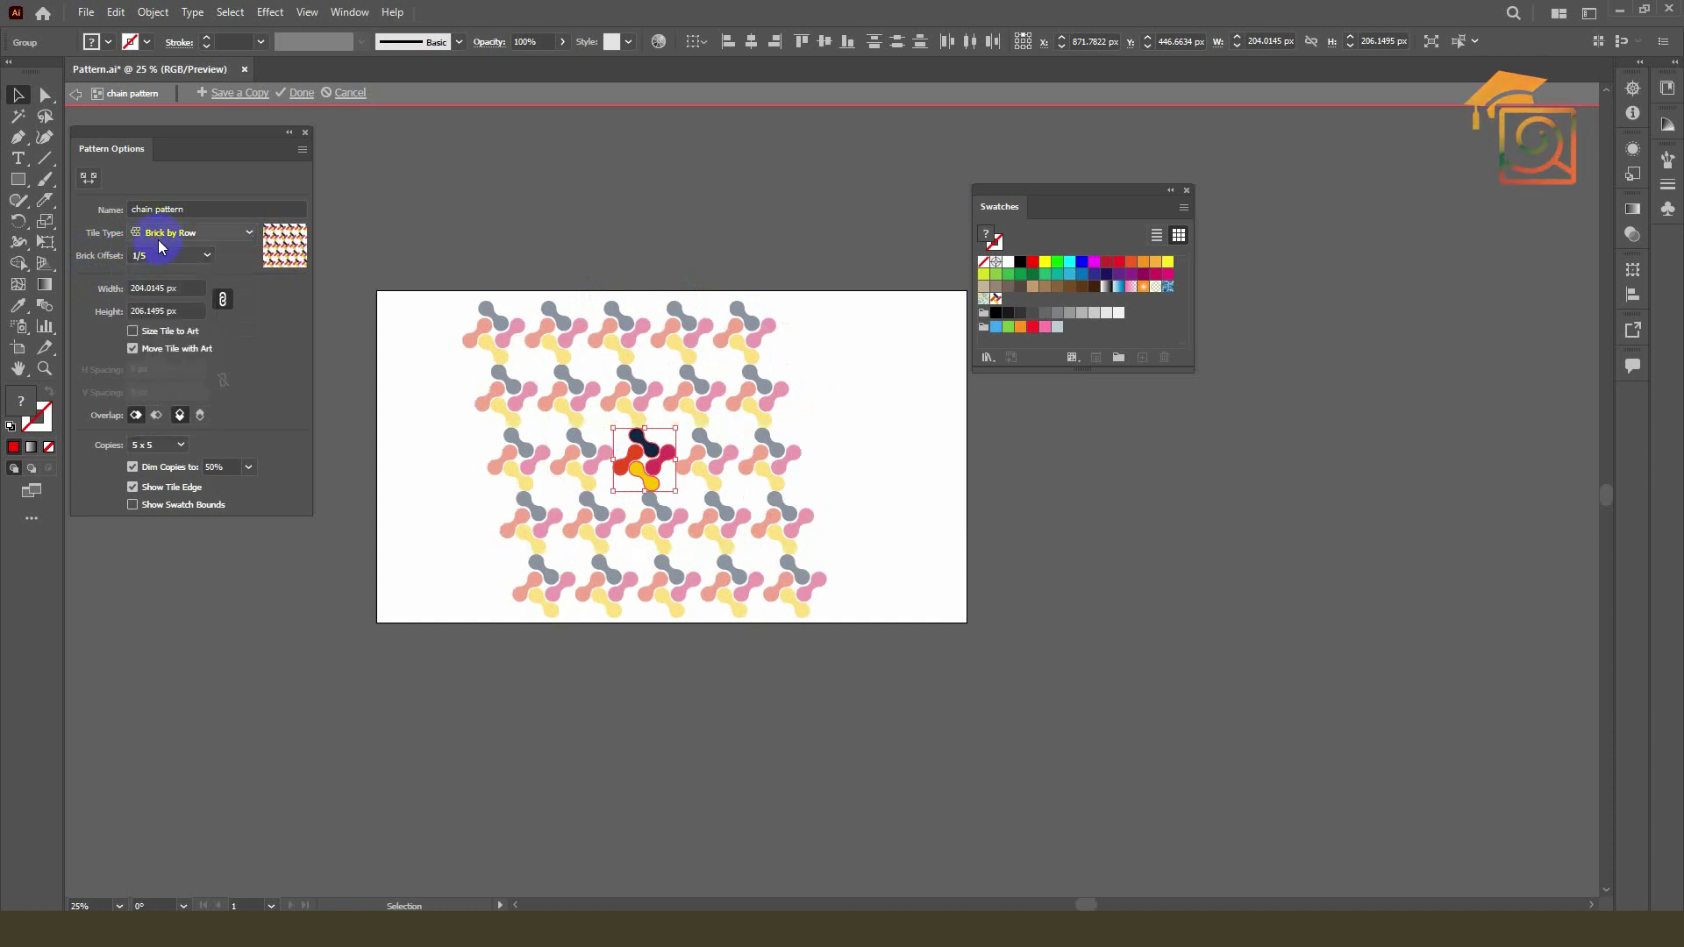
{"action": "left_click", "coordinate": [167, 261]}
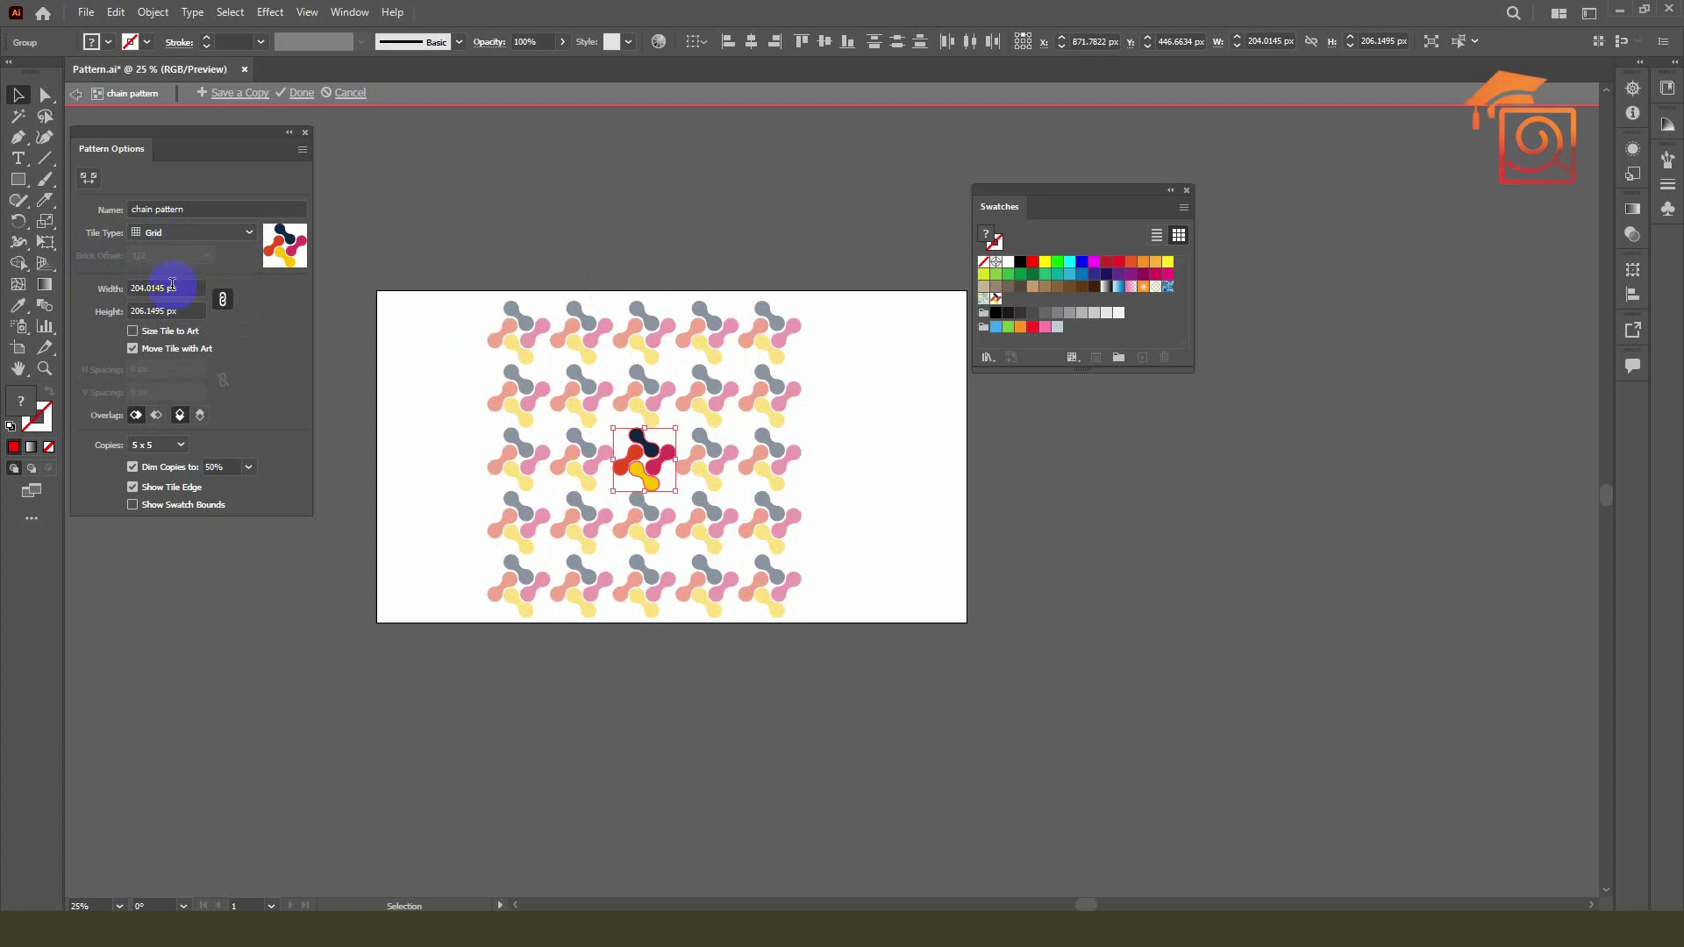
{"action": "left_click", "coordinate": [173, 311]}
{"action": "left_click", "coordinate": [224, 302]}
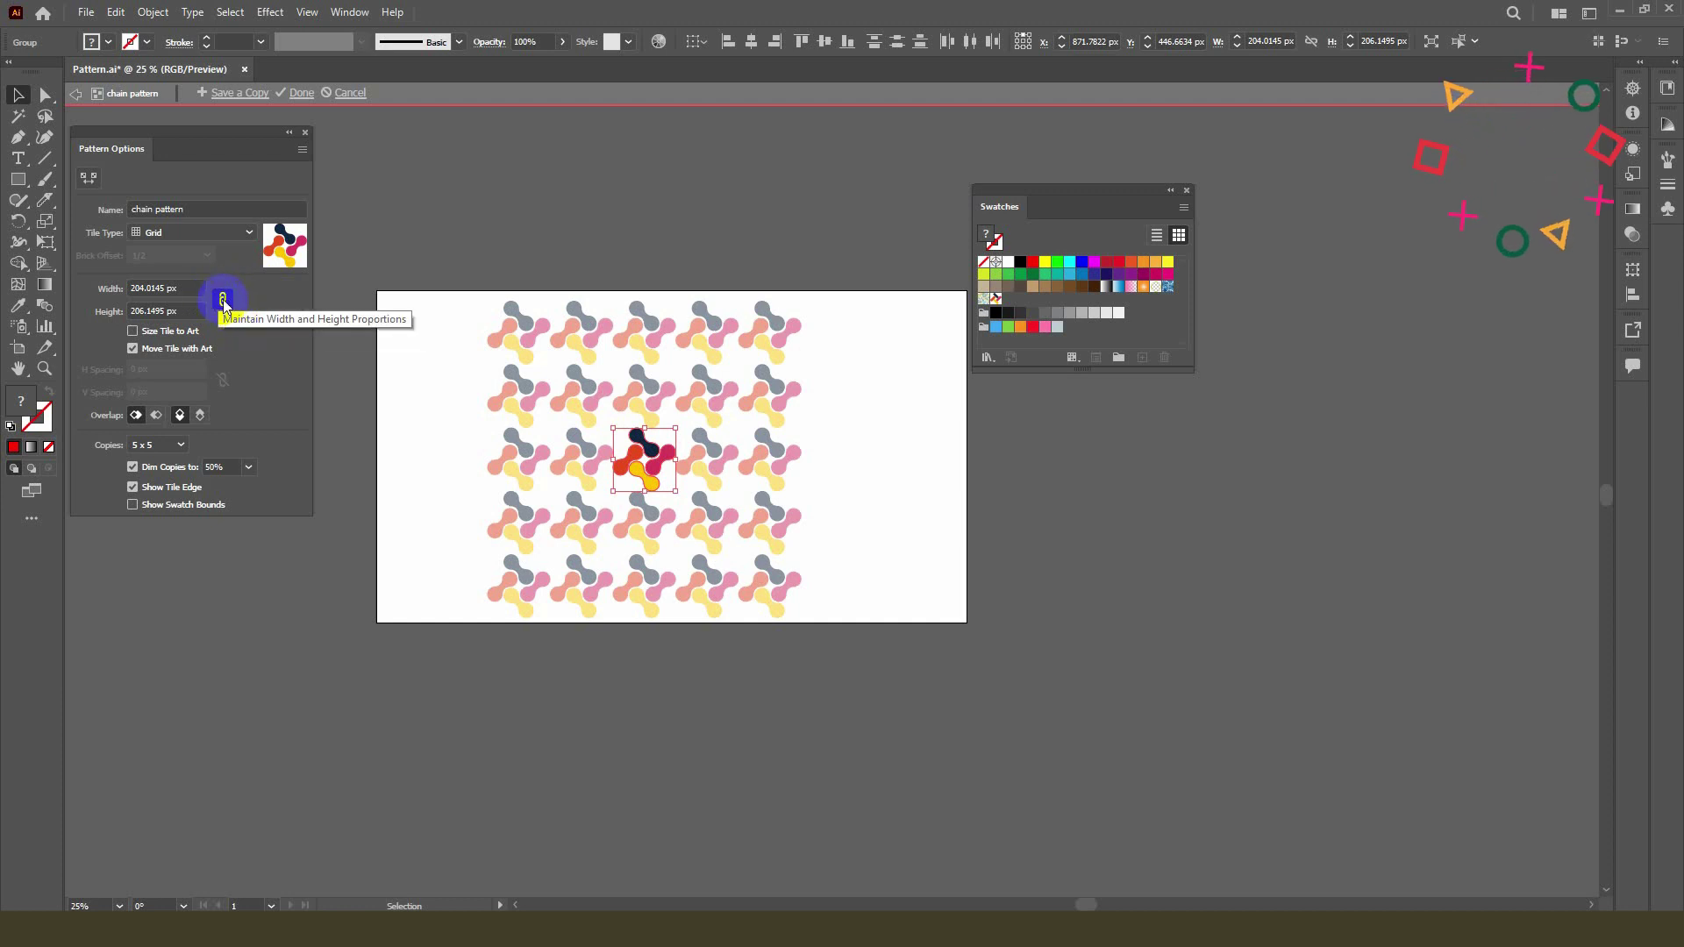
{"action": "left_click", "coordinate": [179, 288]}
Step: Try chain pattern tile widths of 176, 181, 156 and 165 px
{"action": "left_click", "coordinate": [166, 311]}
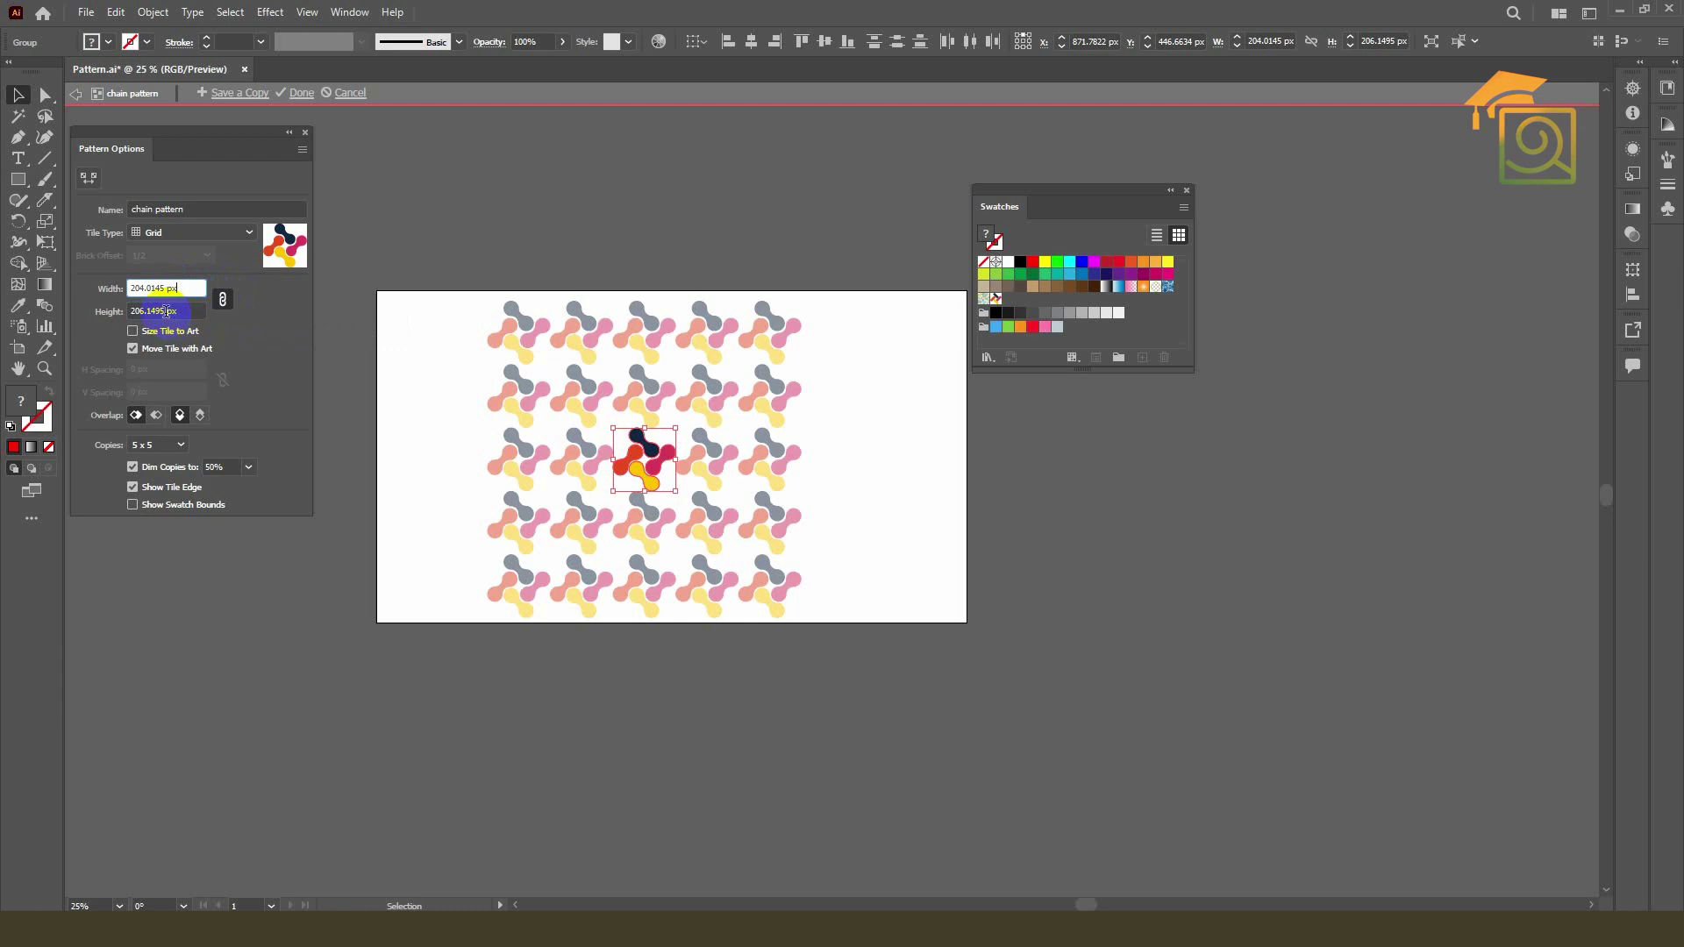
{"action": "left_click", "coordinate": [188, 287]}
{"action": "type", "text": "176"}
{"action": "key", "text": "Return"}
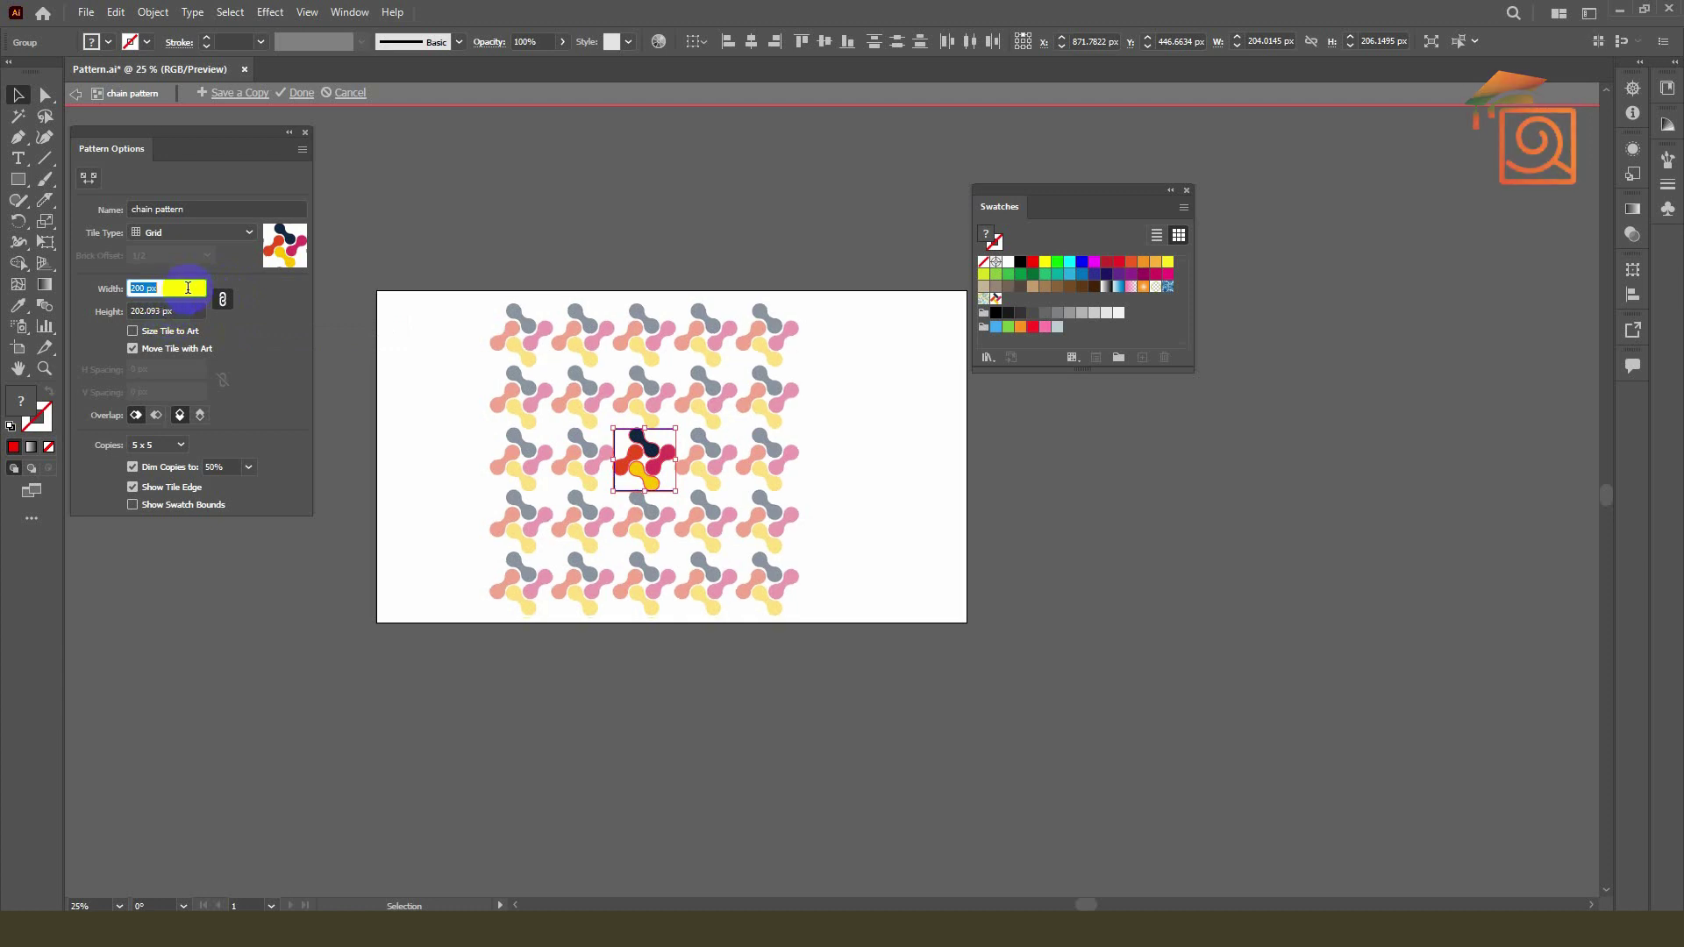
{"action": "key", "text": "Up"}
{"action": "key", "text": "Up"}
{"action": "key", "text": "Up"}
{"action": "key", "text": "Up"}
{"action": "key", "text": "Up"}
{"action": "key", "text": "Down"}
{"action": "key", "text": "Down"}
{"action": "key", "text": "Down"}
{"action": "key", "text": "Down"}
{"action": "key", "text": "Down"}
{"action": "key", "text": "Down"}
{"action": "key", "text": "Down"}
{"action": "key", "text": "Down"}
{"action": "key", "text": "Down"}
{"action": "key", "text": "Up"}
{"action": "key", "text": "Up"}
{"action": "key", "text": "Up"}
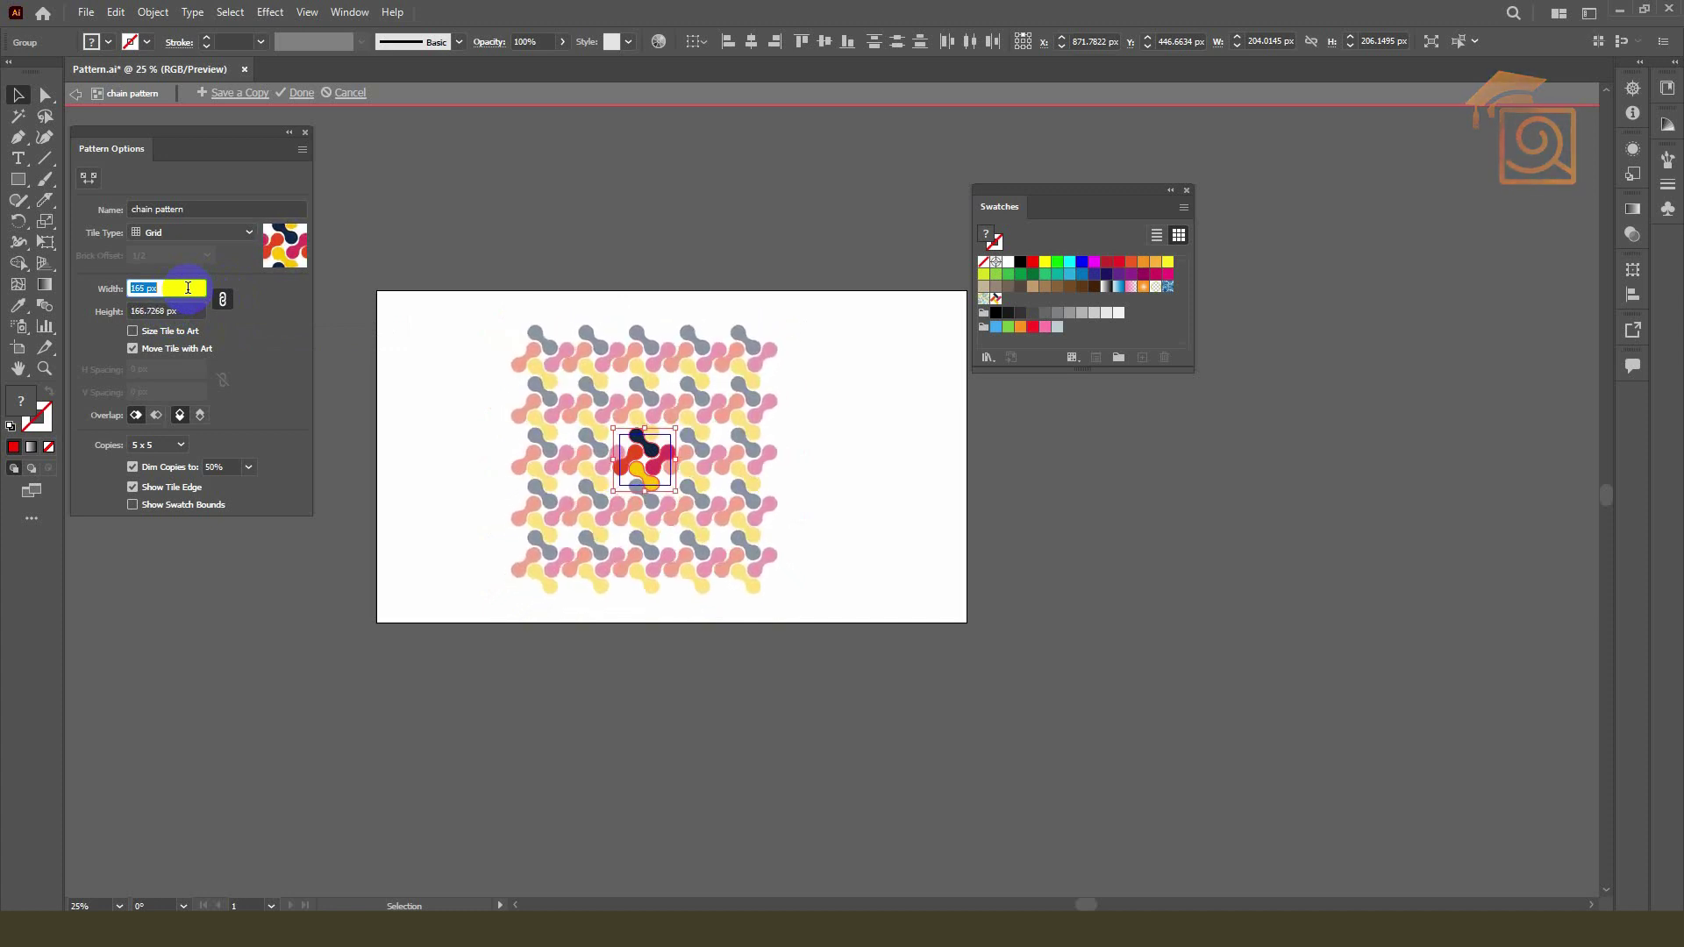
{"action": "key", "text": "Up"}
{"action": "key", "text": "Up"}
Step: Settle the tile at about 169 px wide and 171 px high, sized to the artwork
{"action": "key", "text": "Up"}
{"action": "key", "text": "Up"}
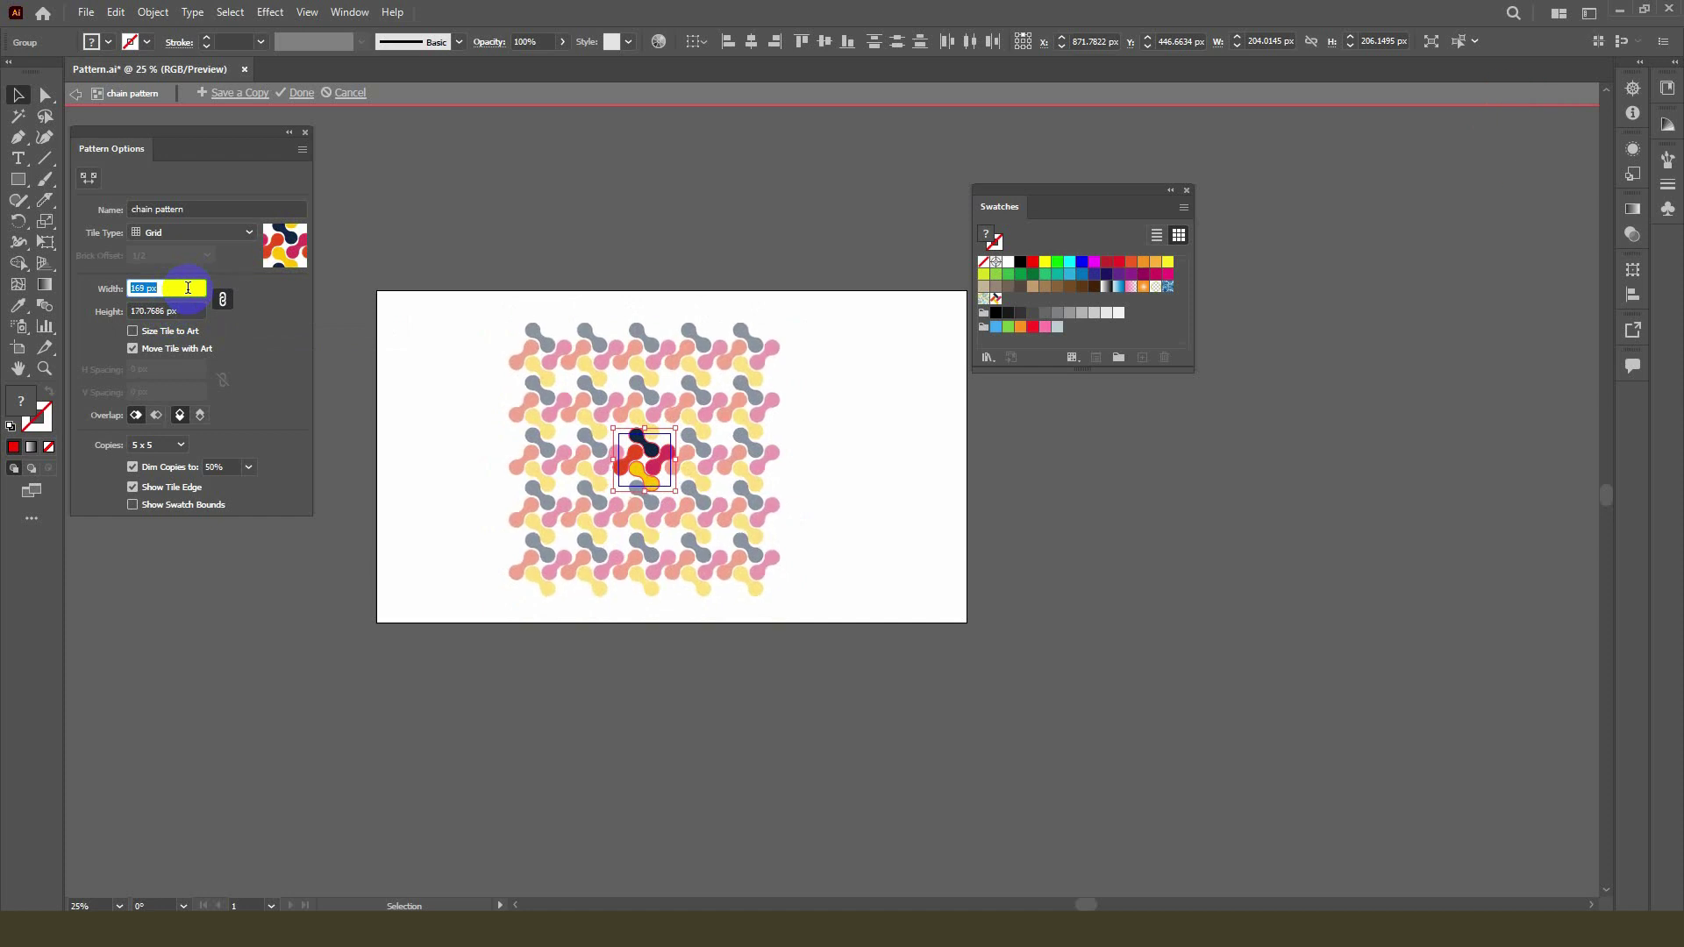
{"action": "left_click", "coordinate": [182, 310]}
{"action": "key", "text": "Up"}
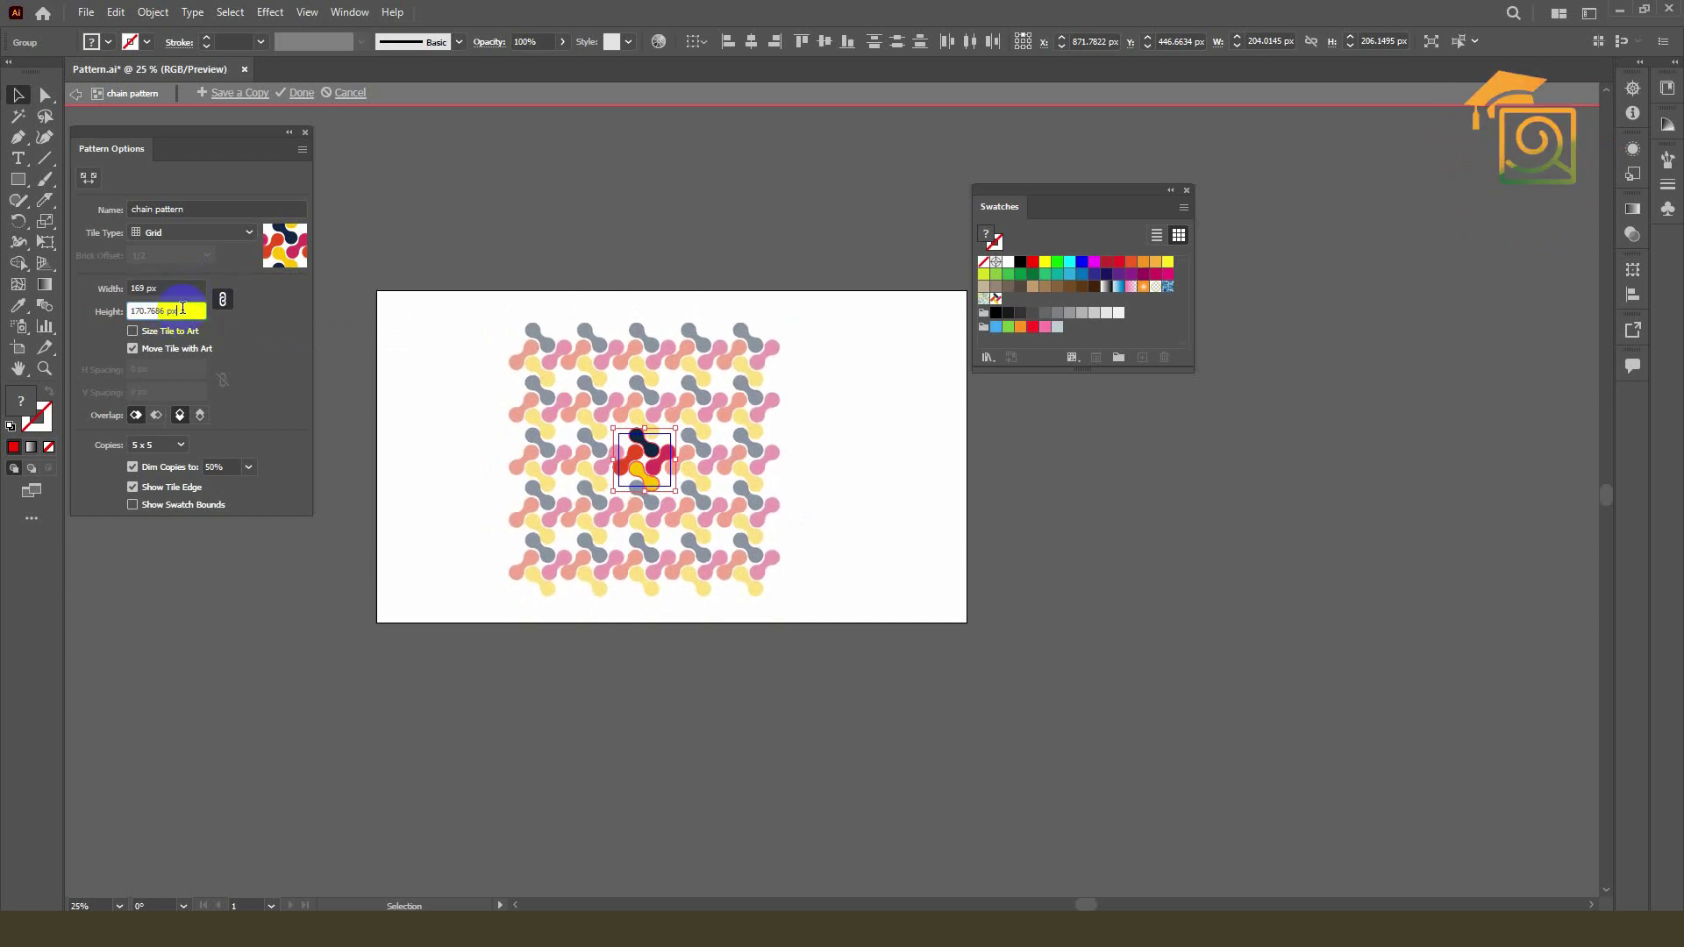
{"action": "key", "text": "Up"}
{"action": "left_click", "coordinate": [223, 299]}
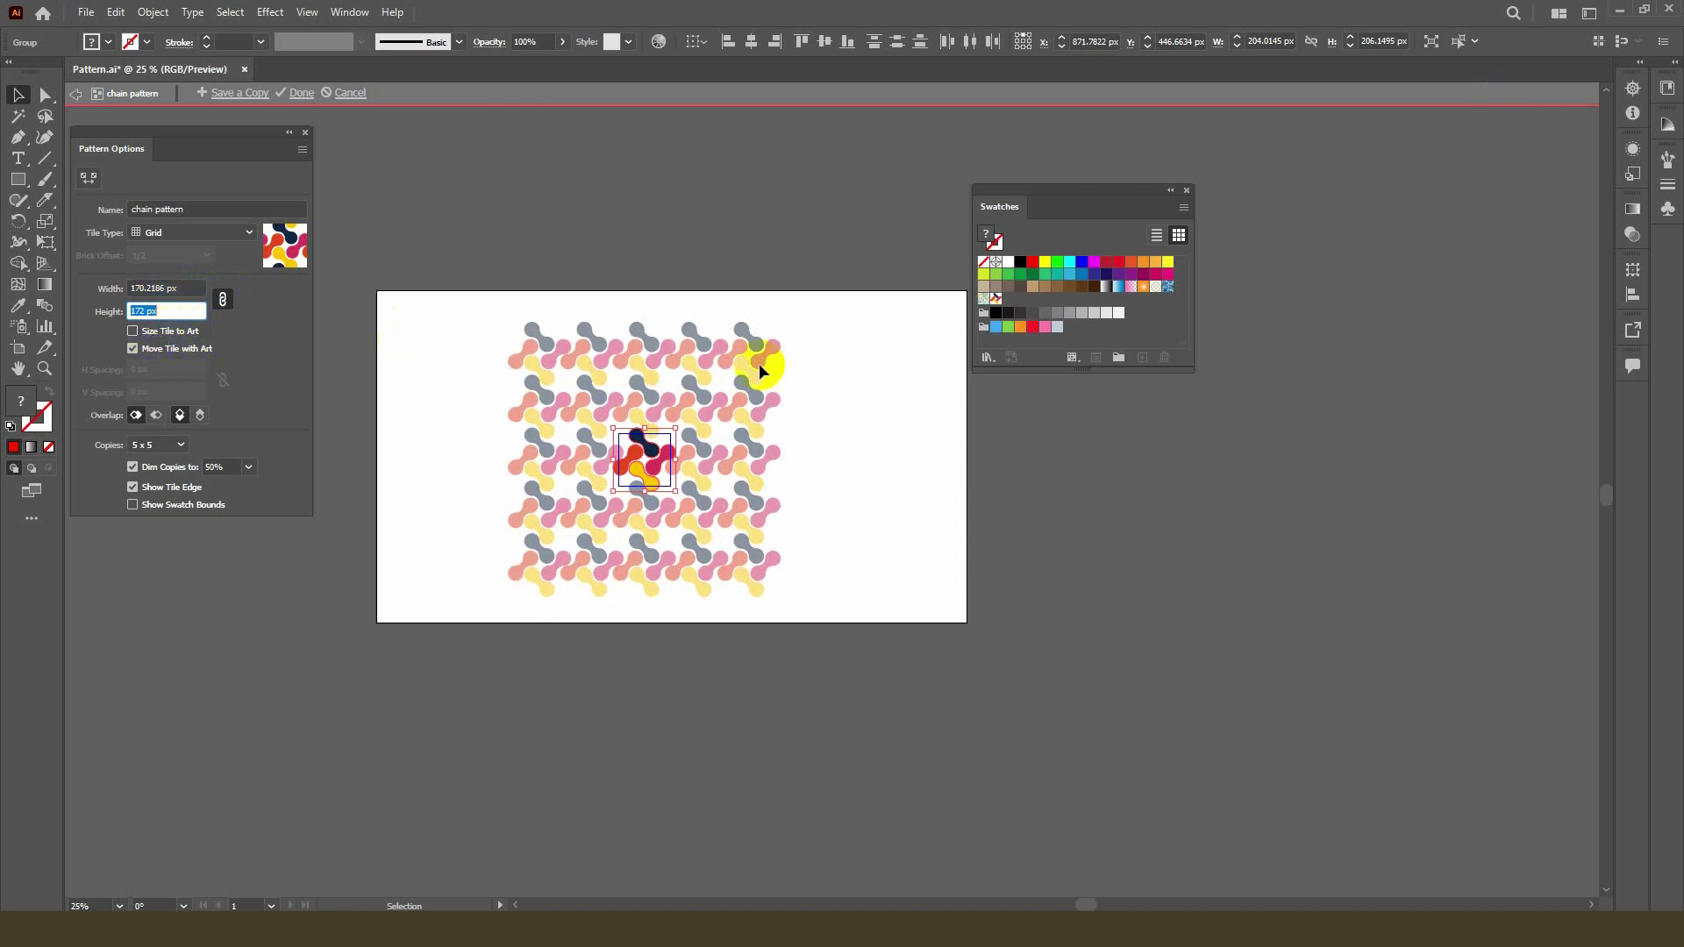
{"action": "left_click", "coordinate": [154, 334]}
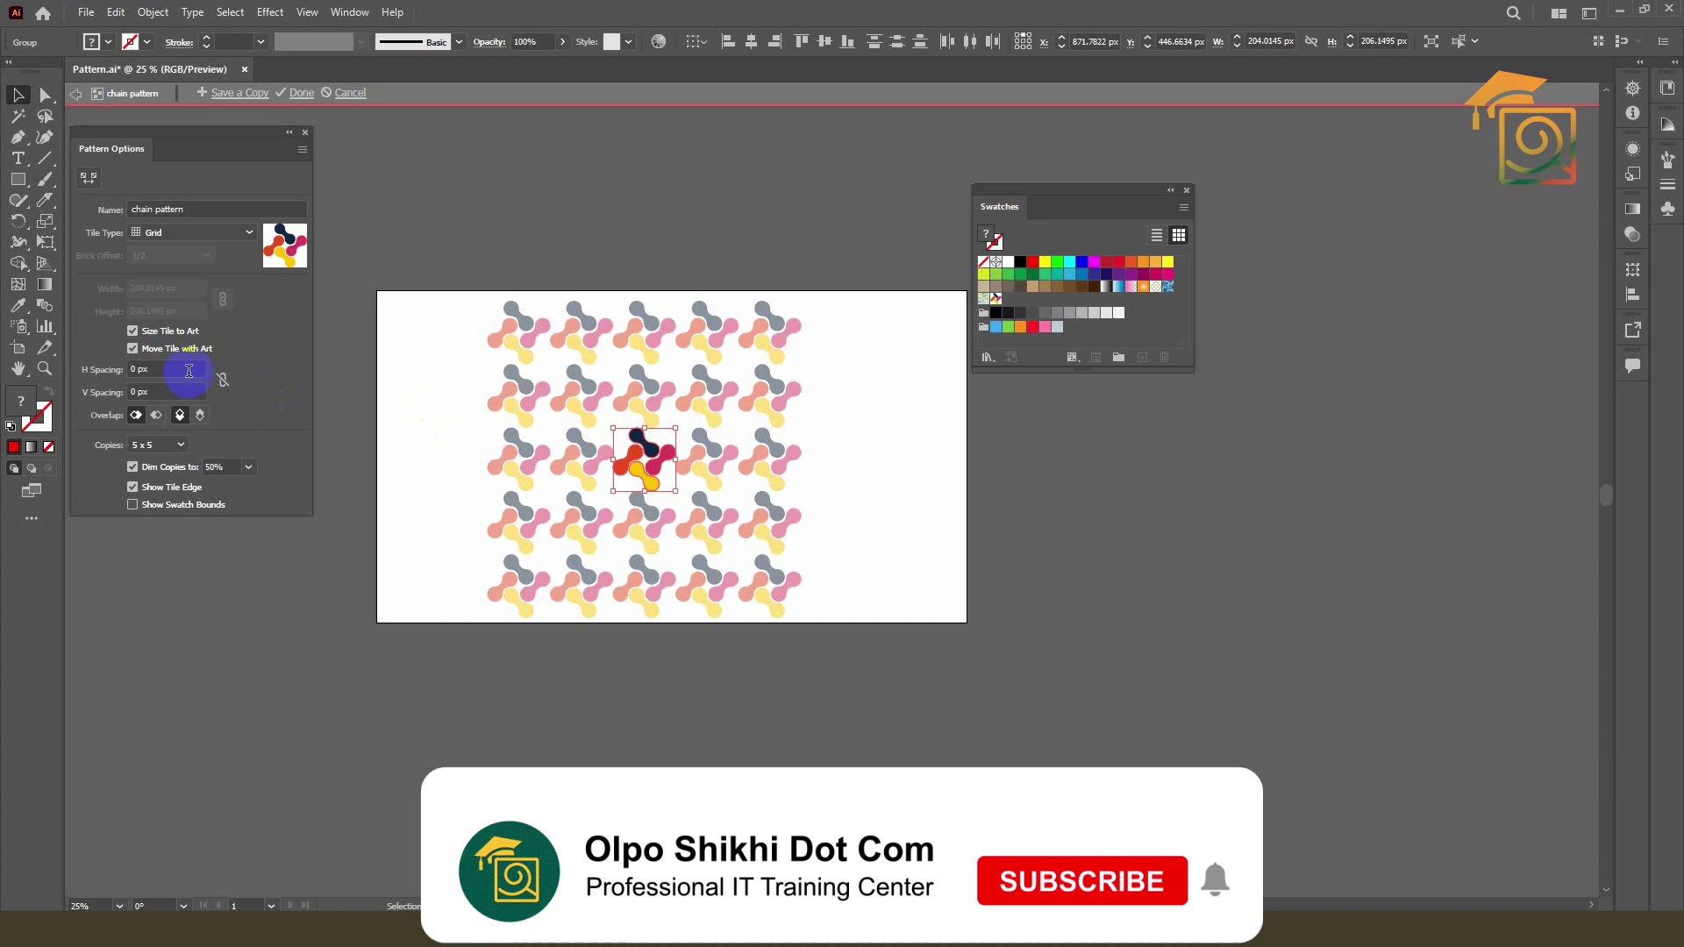
Step: Turn sizing the tile to the artwork off and back on
{"action": "left_click", "coordinate": [133, 332]}
{"action": "left_click", "coordinate": [151, 289]}
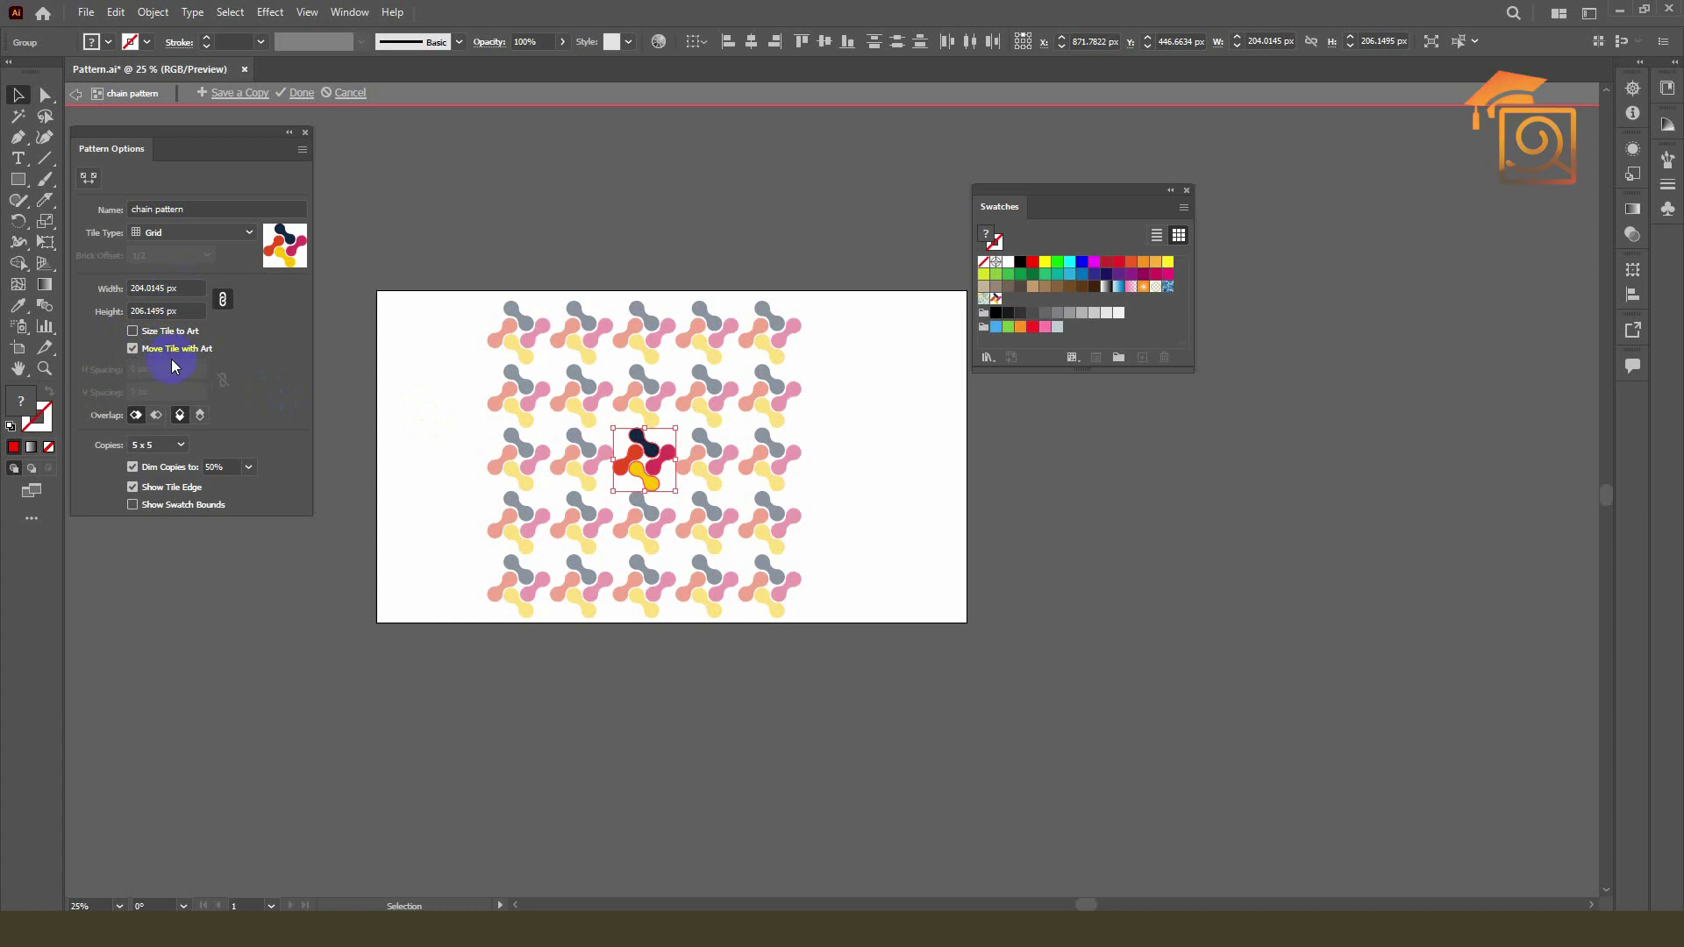
{"action": "left_click", "coordinate": [132, 333]}
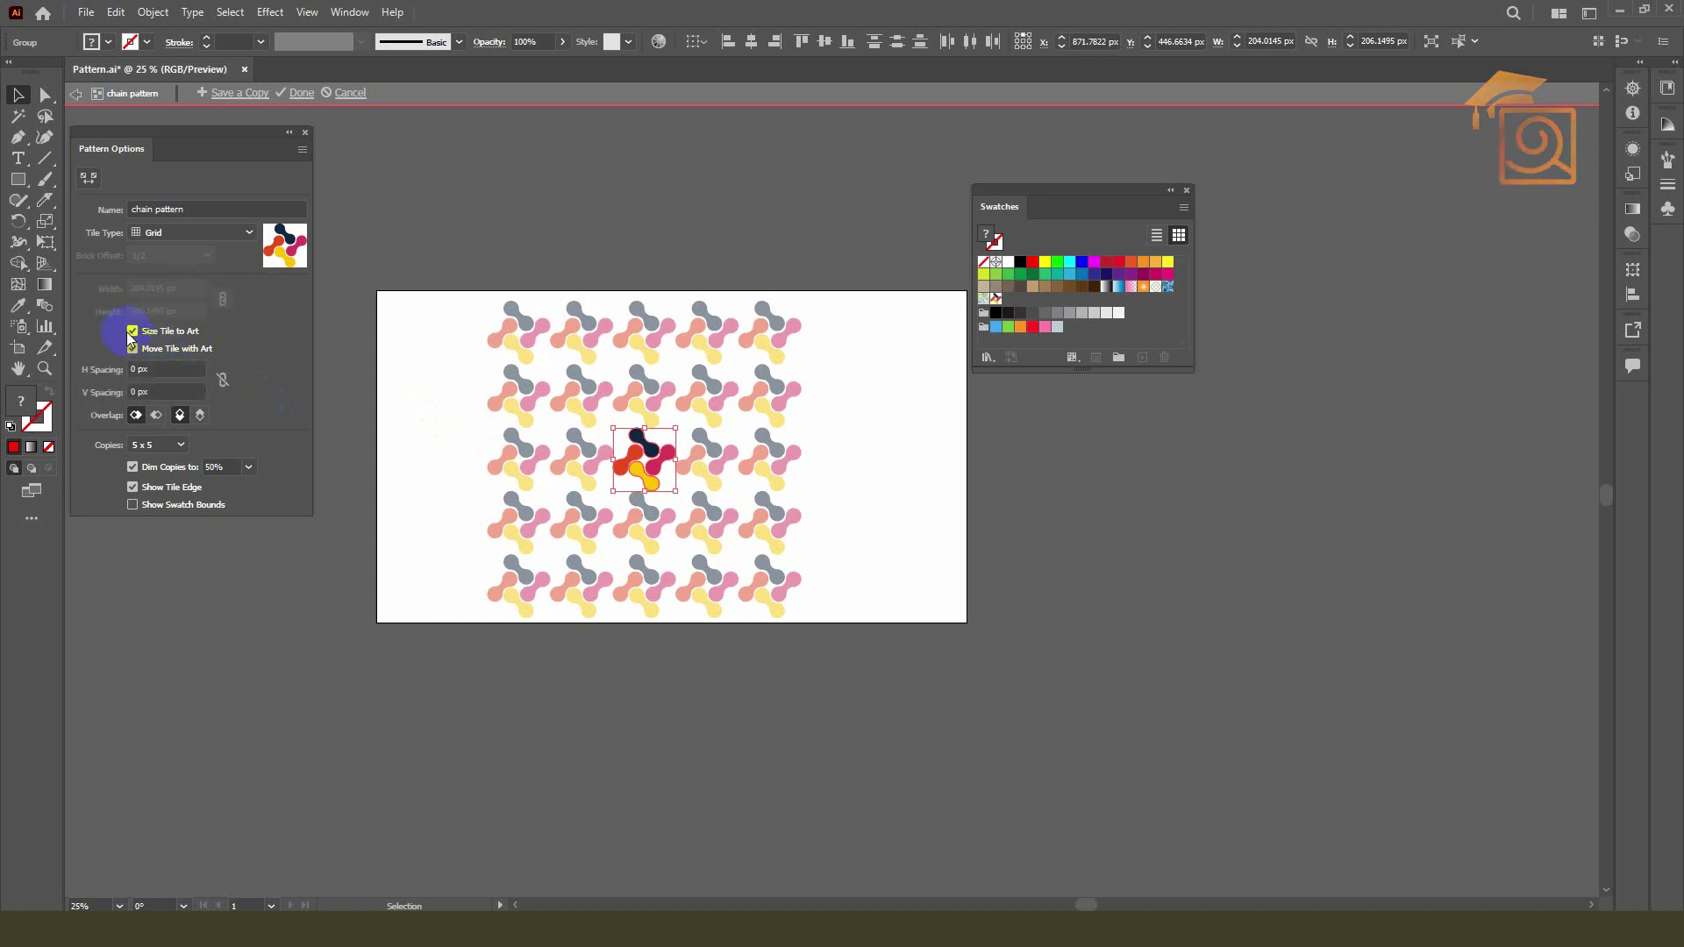
Step: Try -13 px horizontal and 4 / -10 px vertical spacing, then reset both to 0 px
{"action": "left_click", "coordinate": [156, 369]}
{"action": "type", "text": "-13"}
{"action": "key", "text": "Return"}
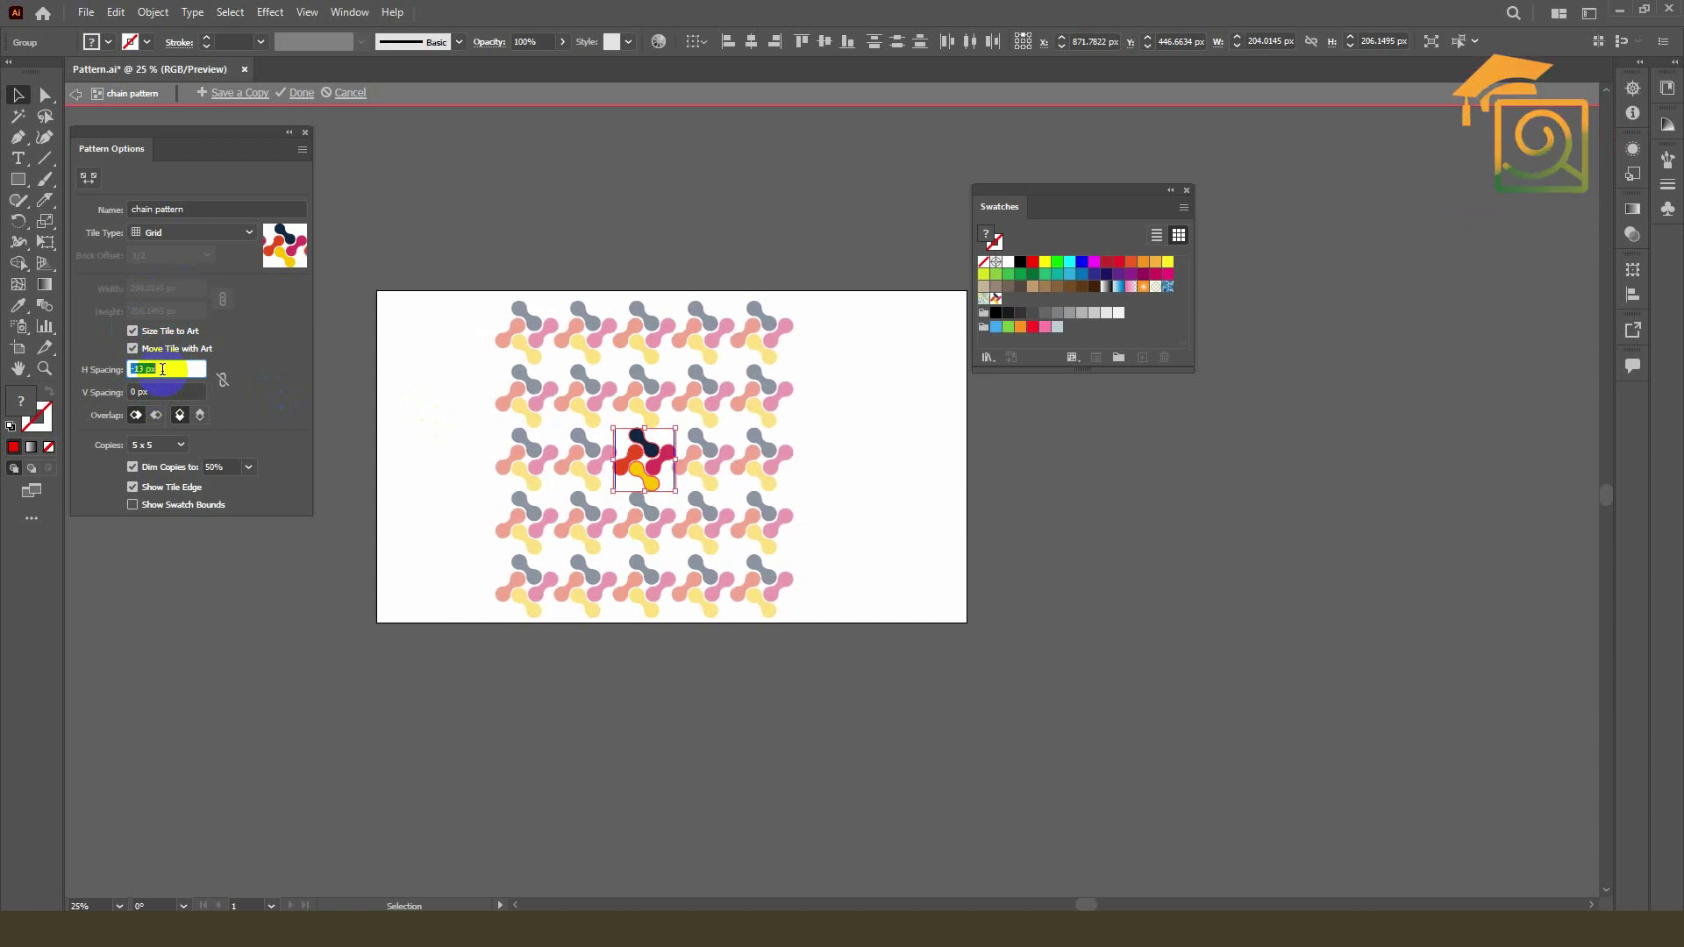
{"action": "left_click", "coordinate": [158, 391]}
{"action": "type", "text": "4"}
{"action": "key", "text": "Return"}
{"action": "key", "text": "Down"}
{"action": "key", "text": "Down"}
{"action": "key", "text": "Down"}
{"action": "left_click", "coordinate": [138, 330]}
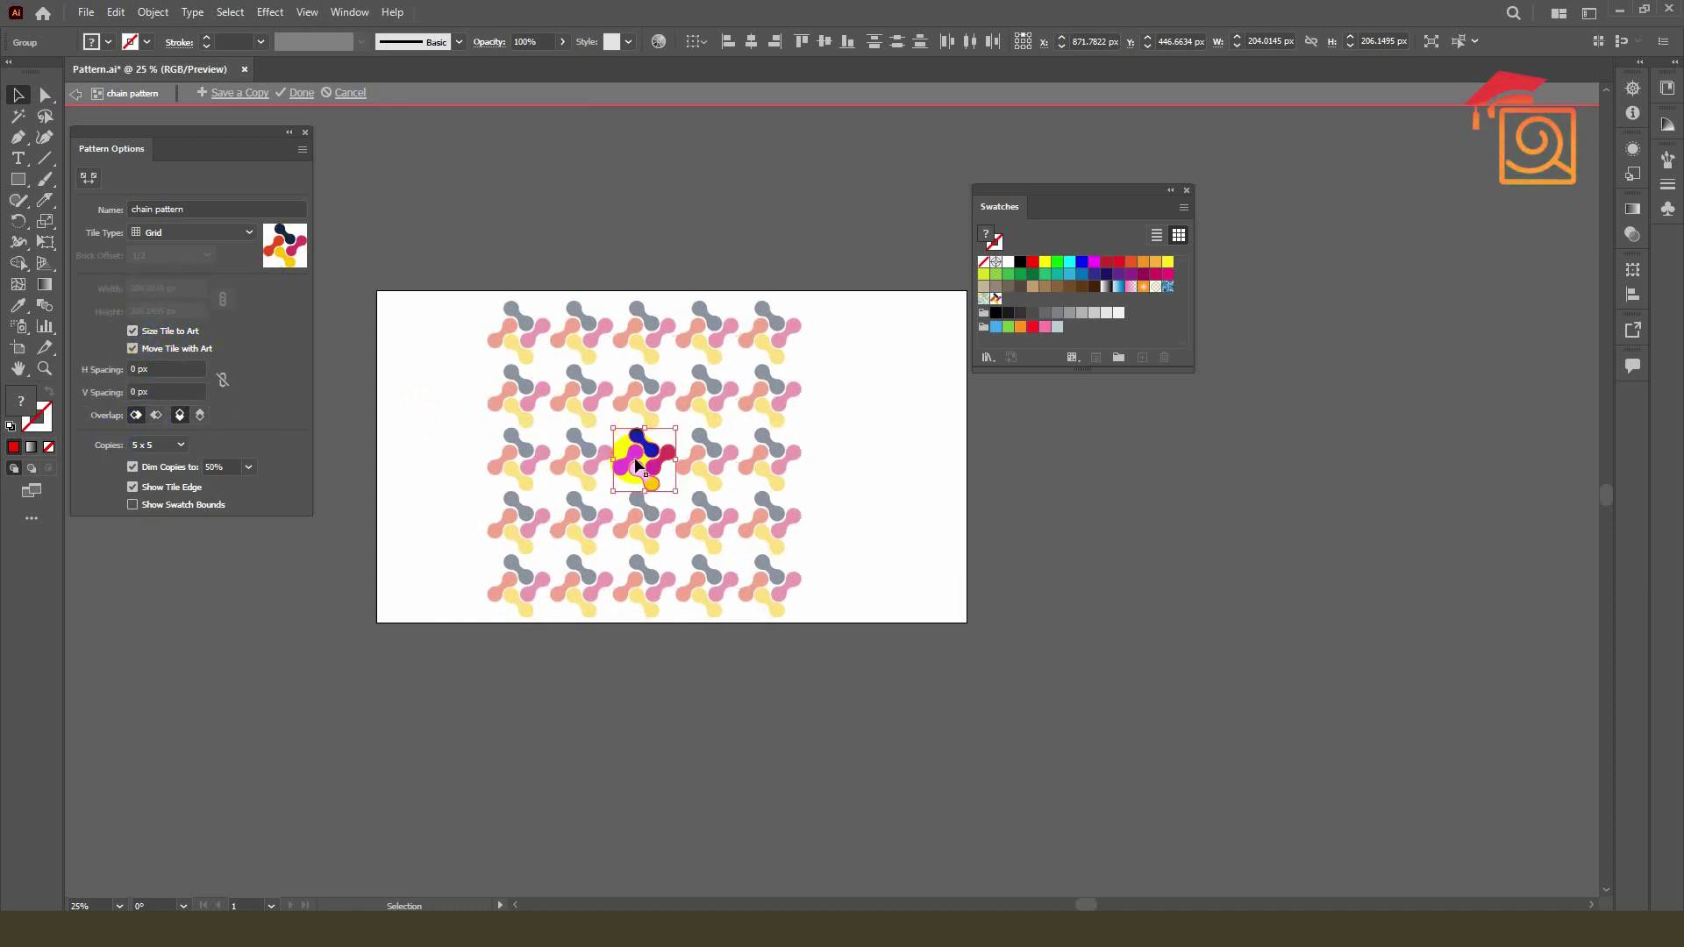
Step: Compare the overlap stacking orders, finishing on Left in Front
{"action": "left_click", "coordinate": [156, 412]}
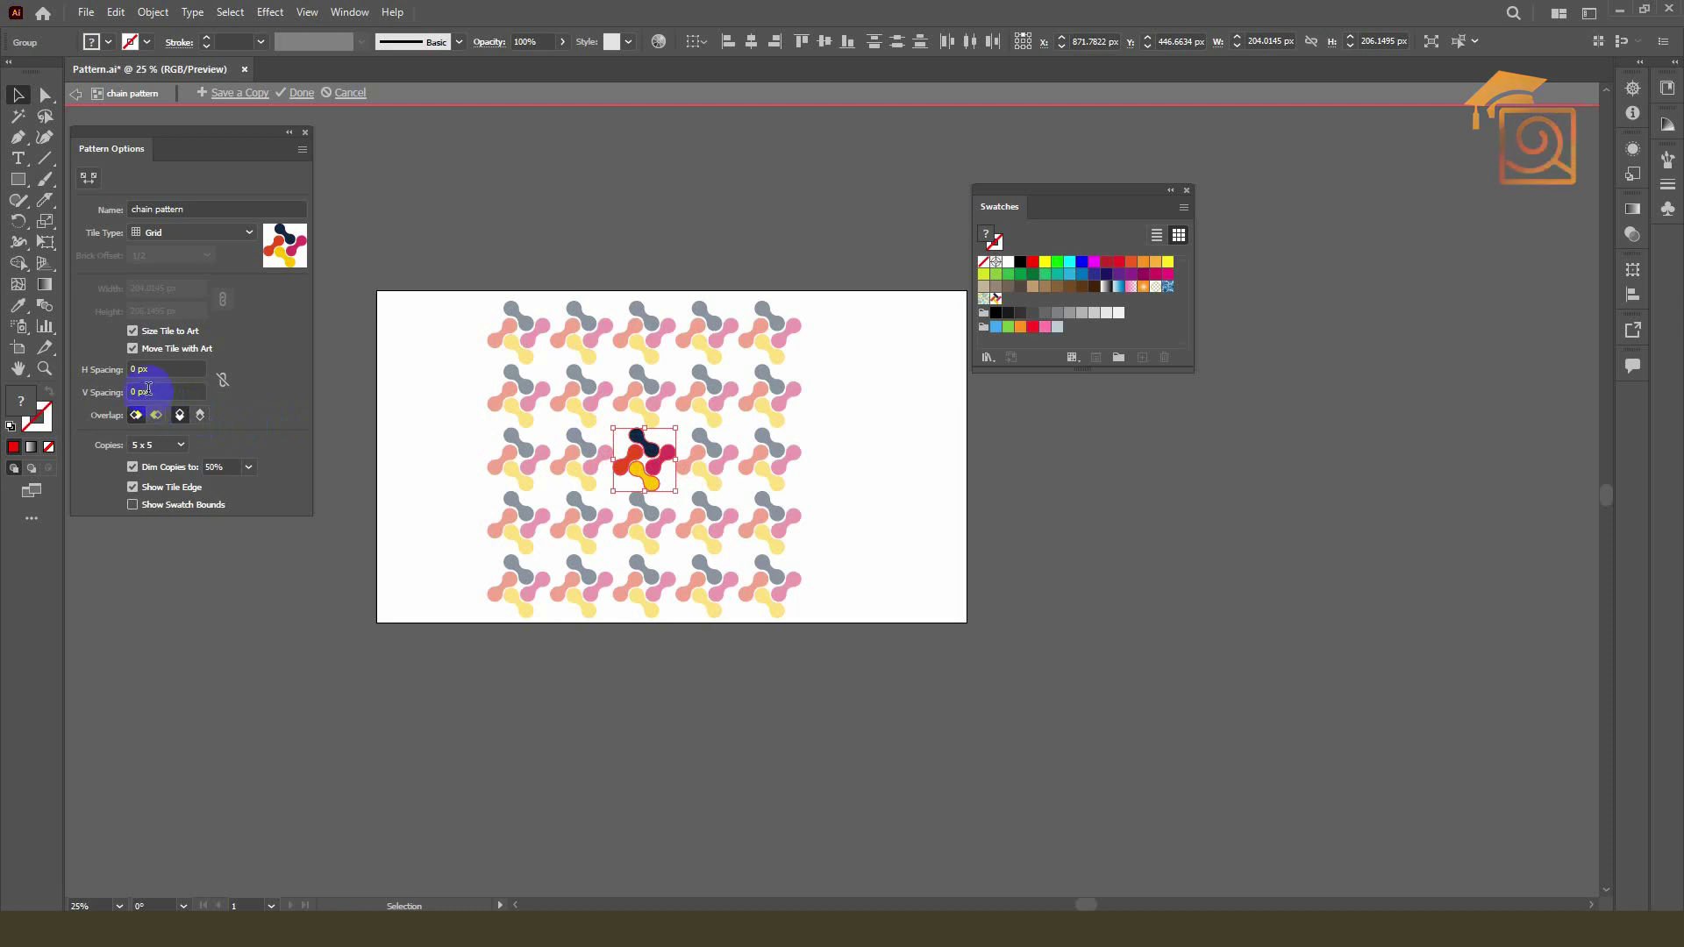
{"action": "left_click", "coordinate": [156, 415]}
{"action": "left_click", "coordinate": [180, 418]}
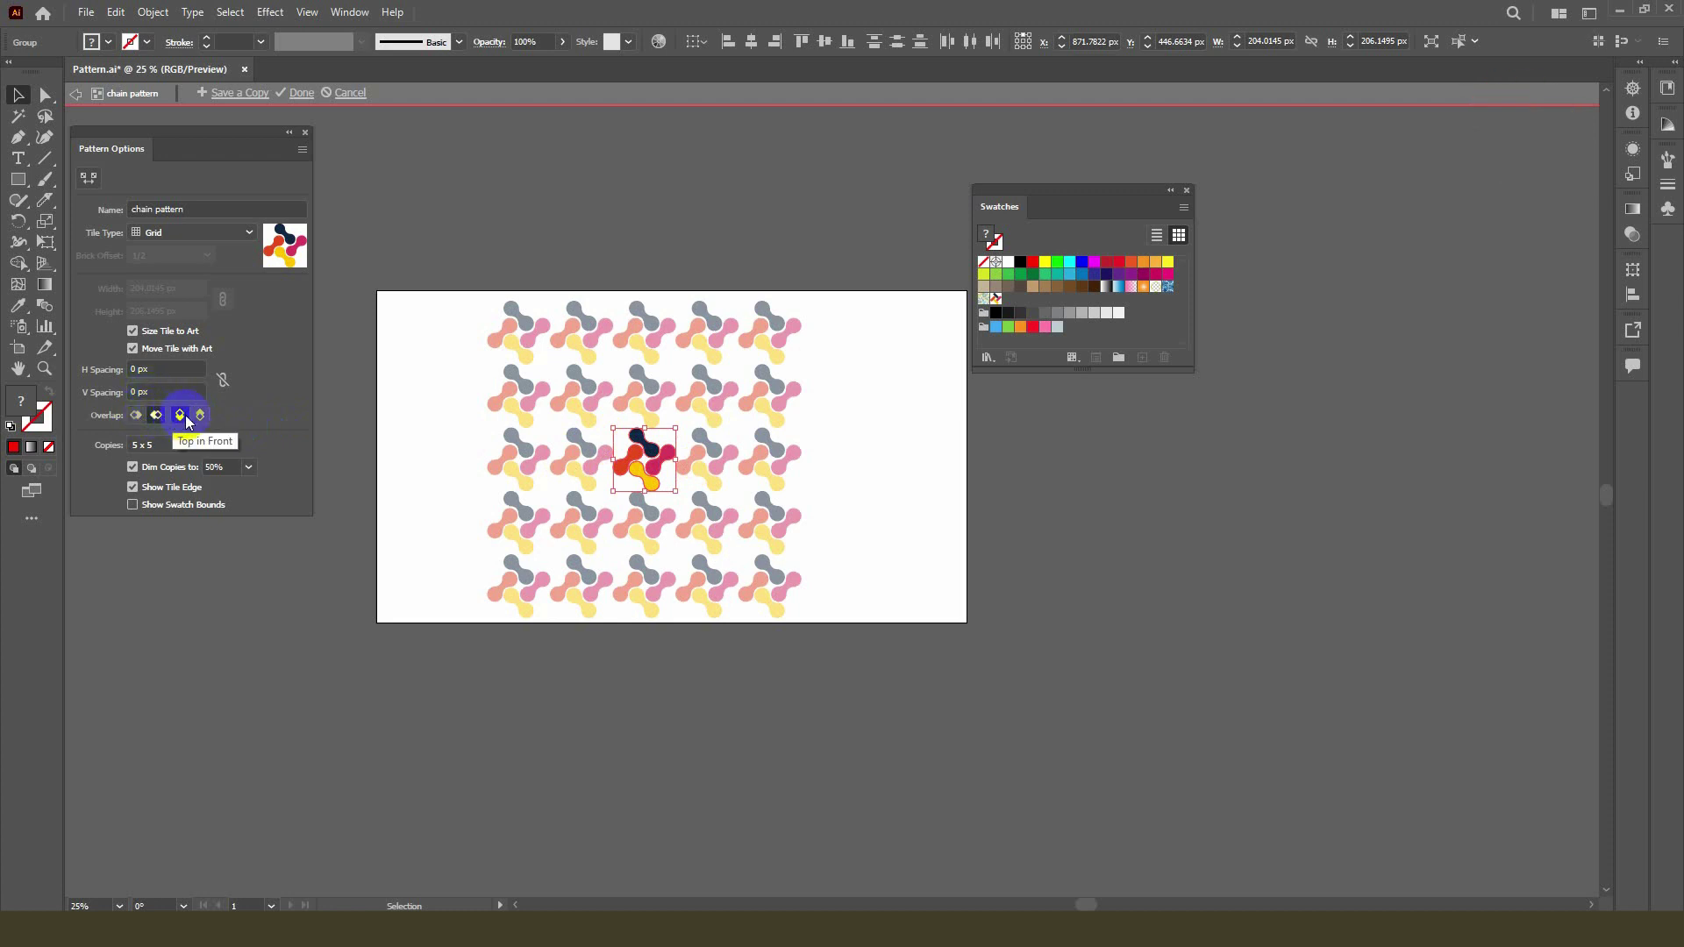
{"action": "left_click", "coordinate": [136, 415]}
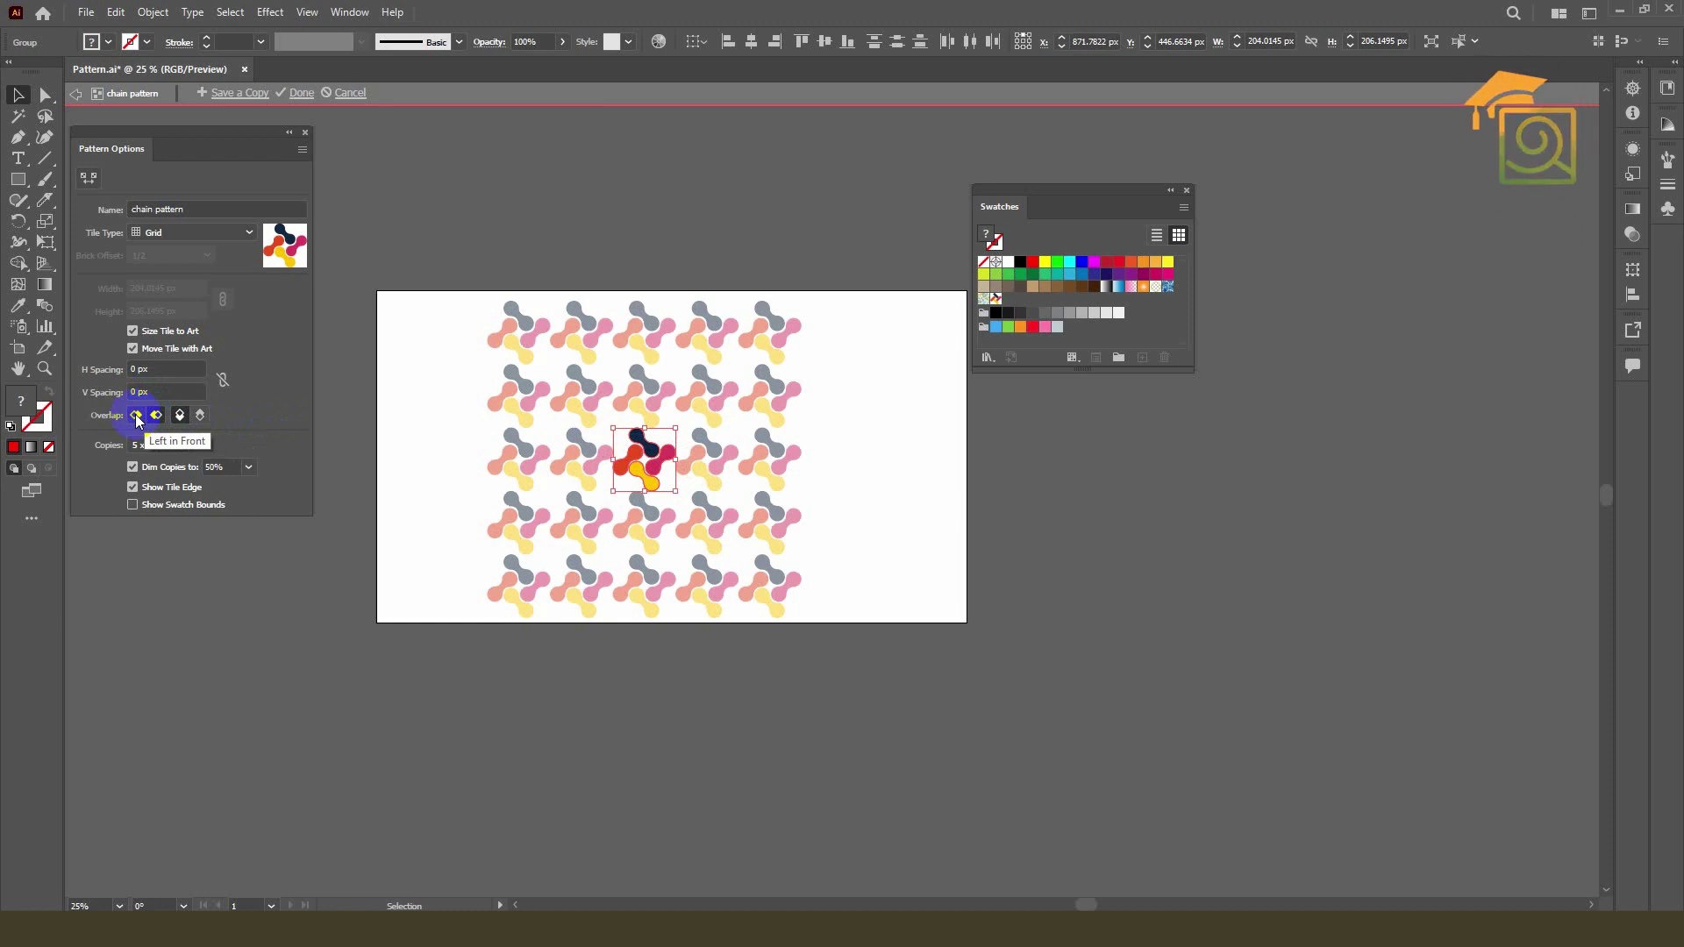
{"action": "left_click", "coordinate": [155, 414]}
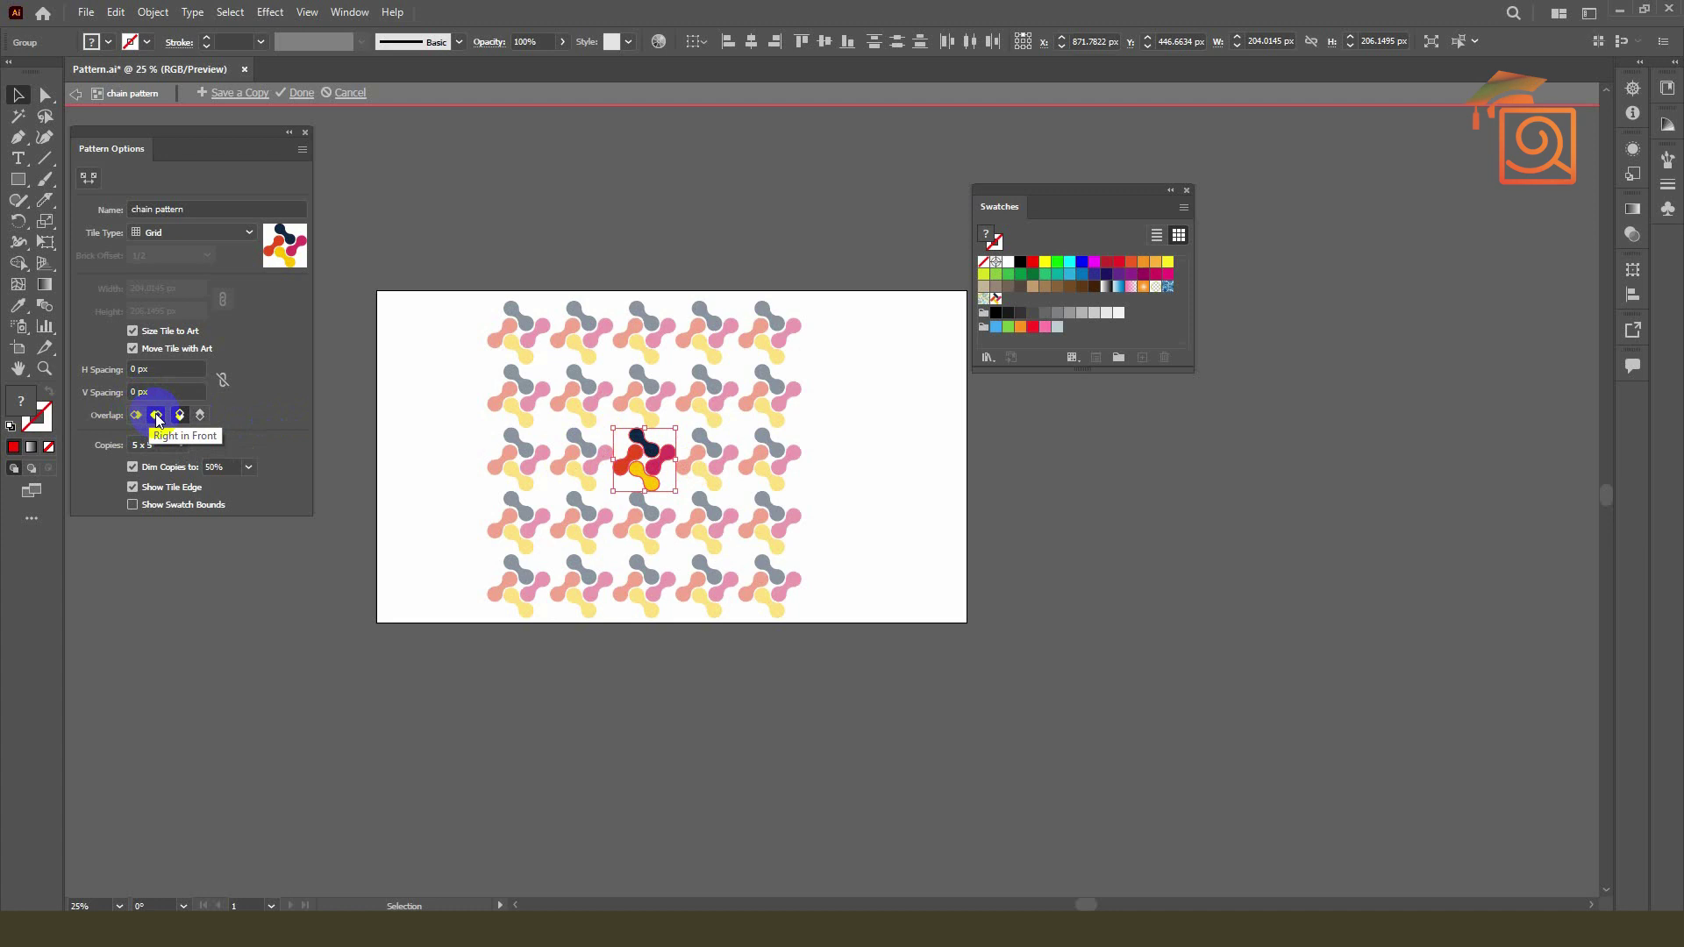
{"action": "left_click", "coordinate": [136, 416]}
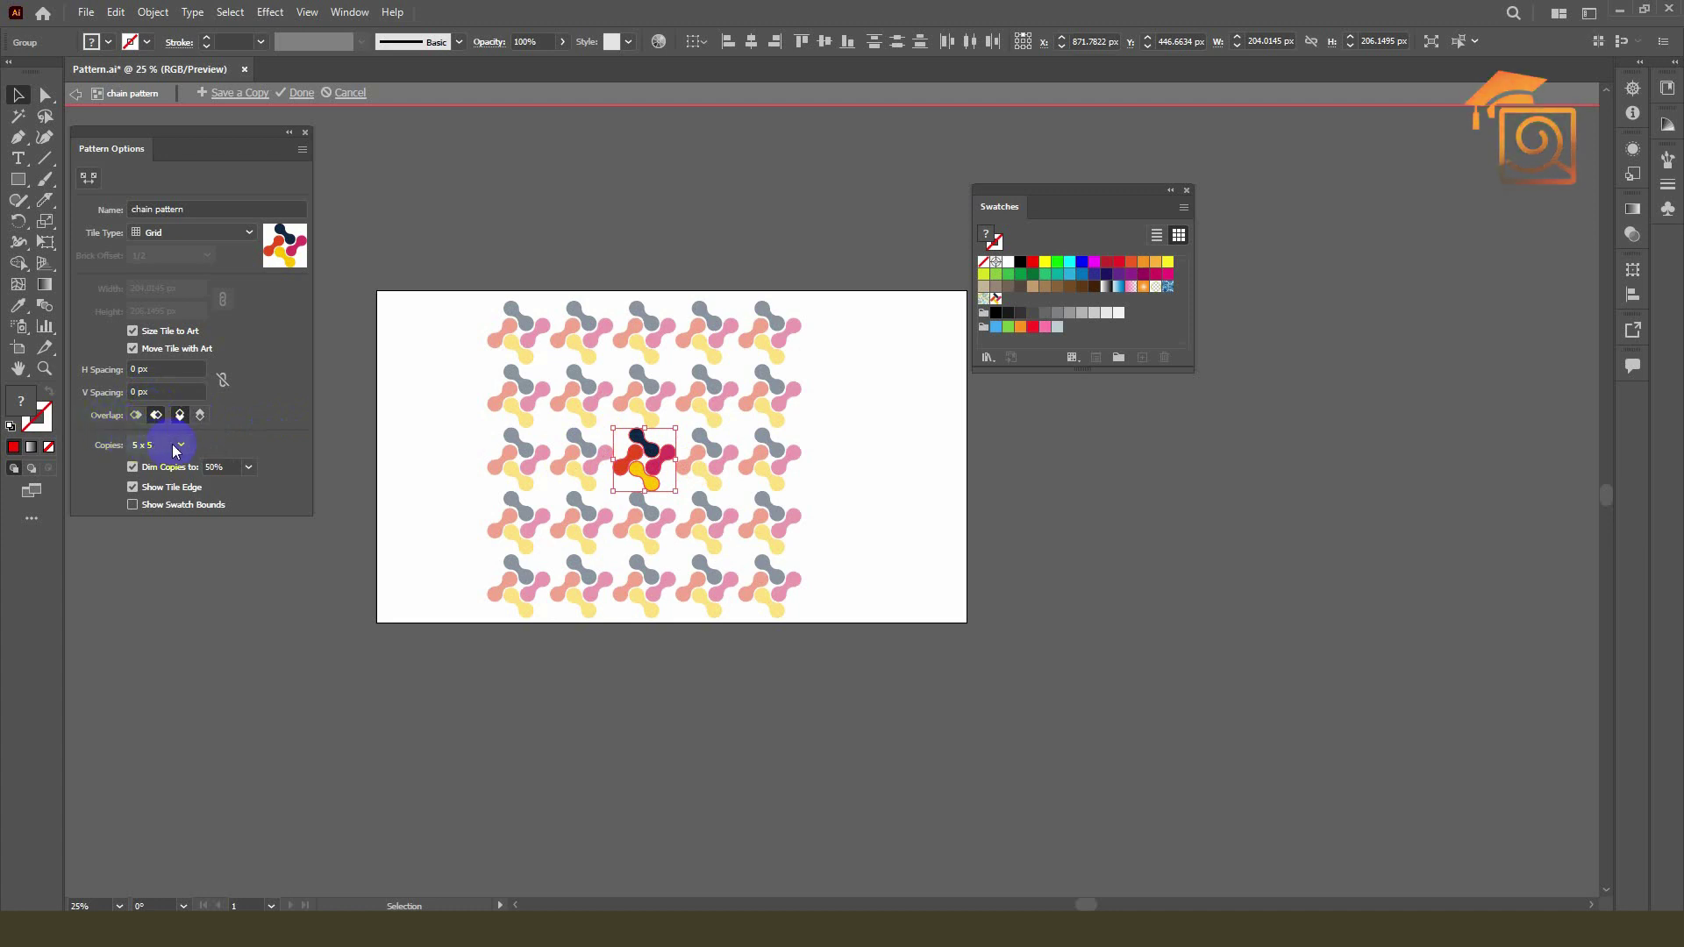
{"action": "left_click", "coordinate": [176, 447]}
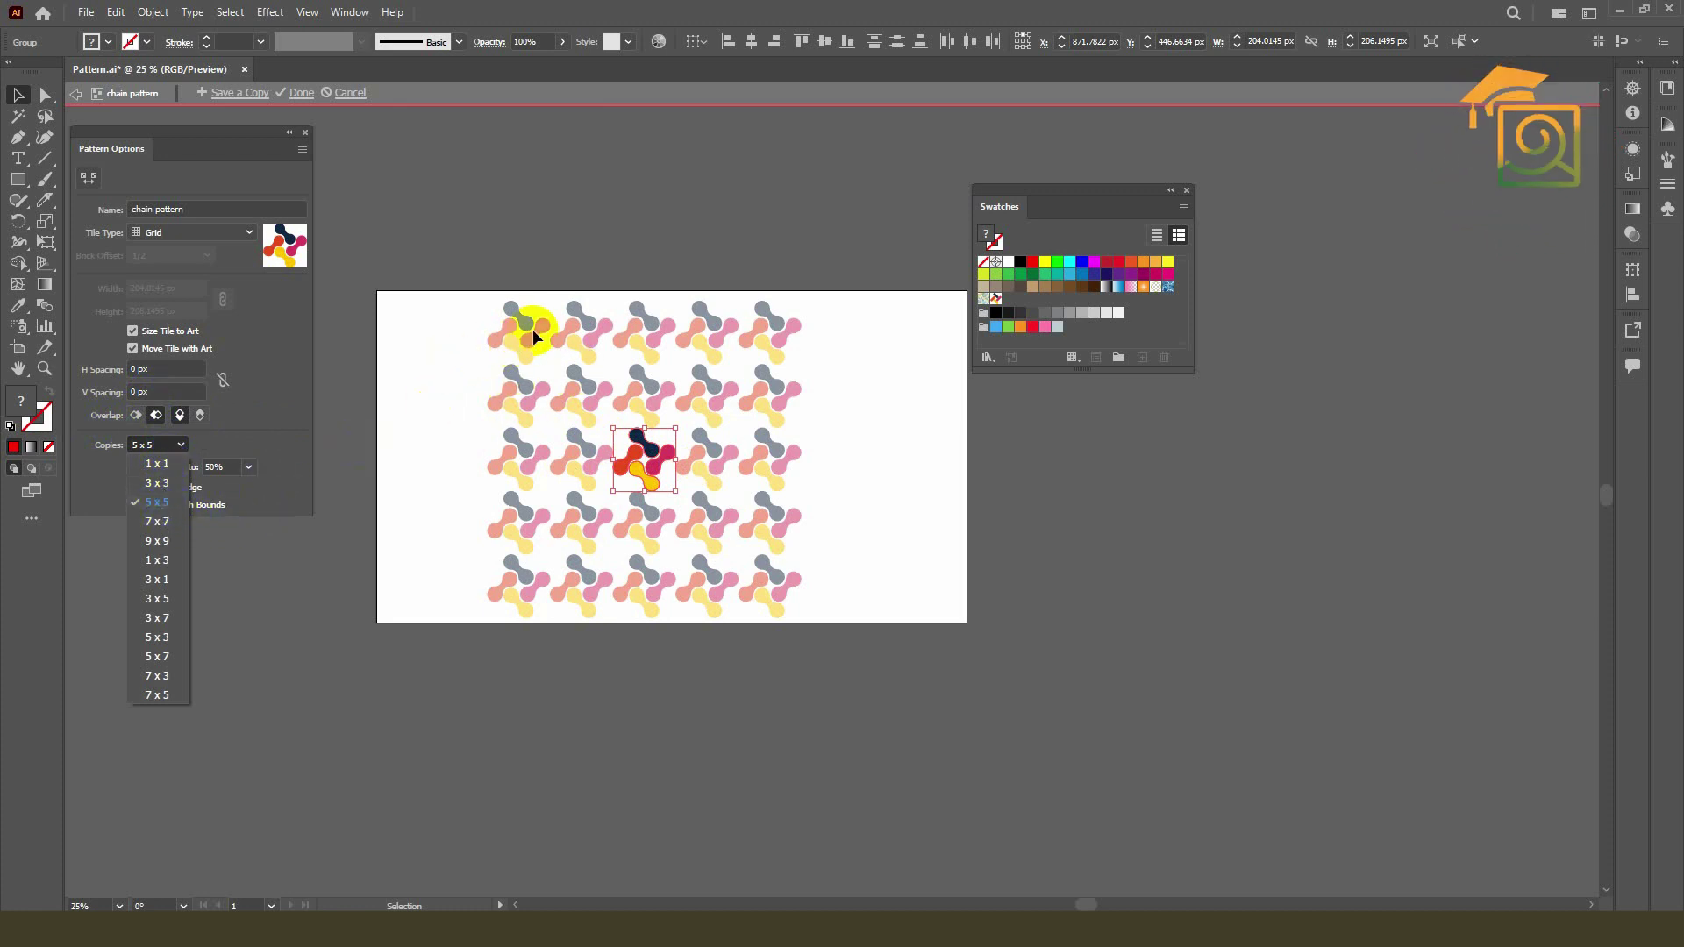
Step: Preview the chain pattern as 3 x 7 copies, then as 5 x 7 copies
{"action": "left_click", "coordinate": [159, 618]}
{"action": "left_click", "coordinate": [167, 446]}
{"action": "left_click", "coordinate": [164, 446]}
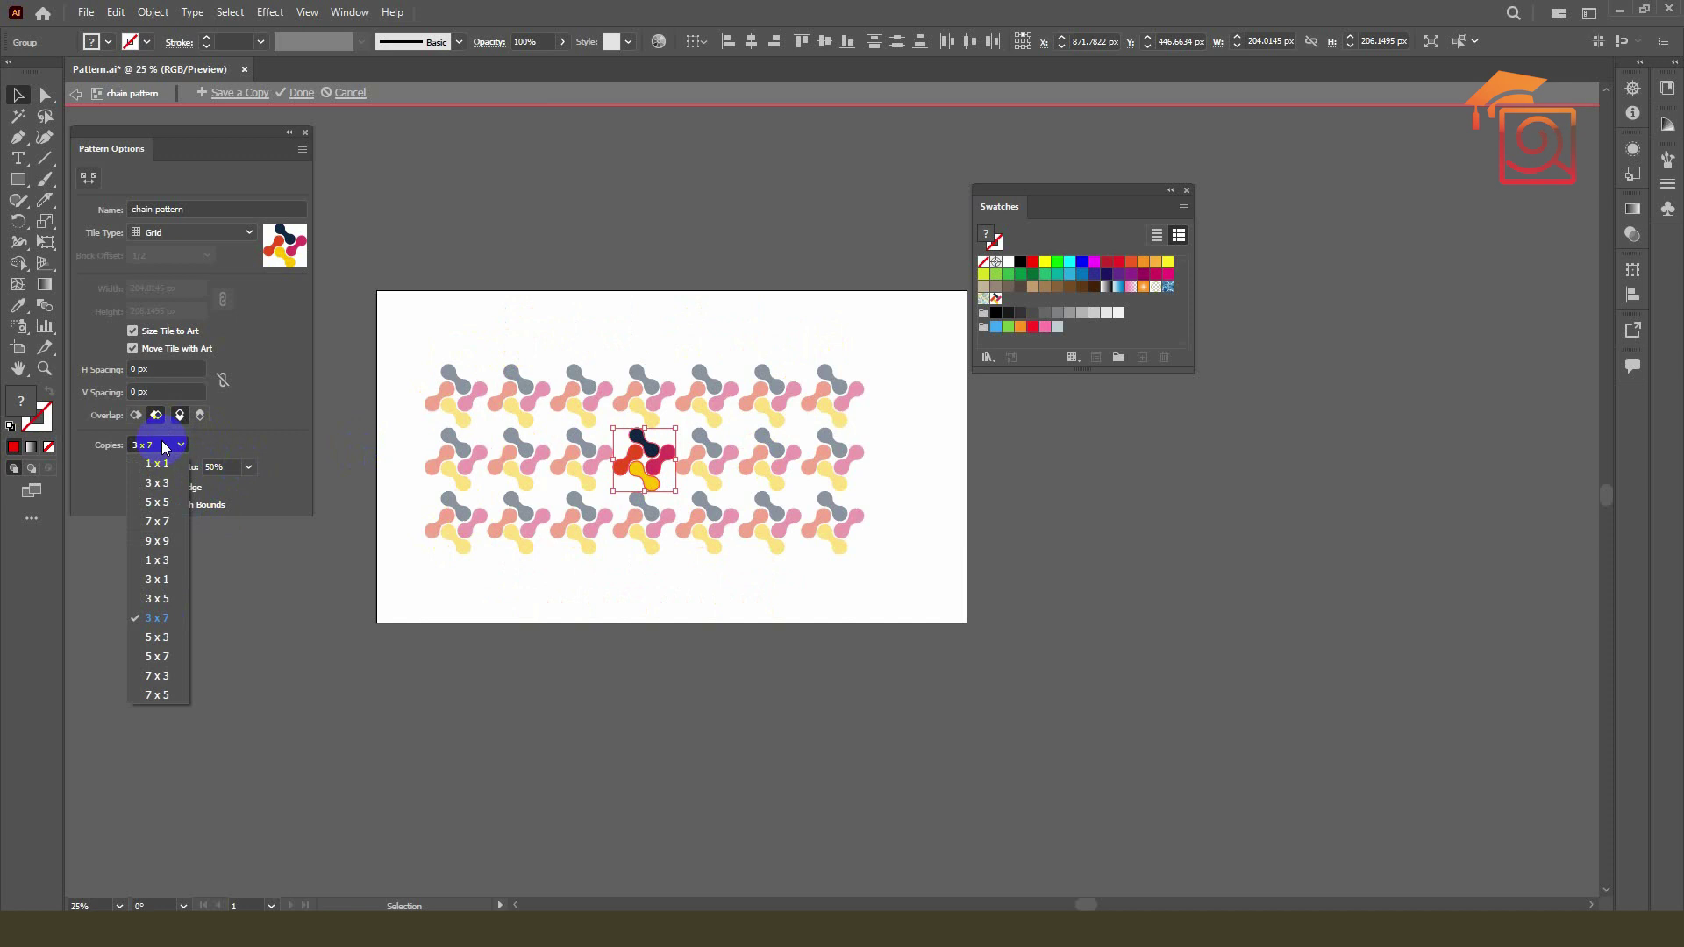
{"action": "left_click", "coordinate": [171, 639]}
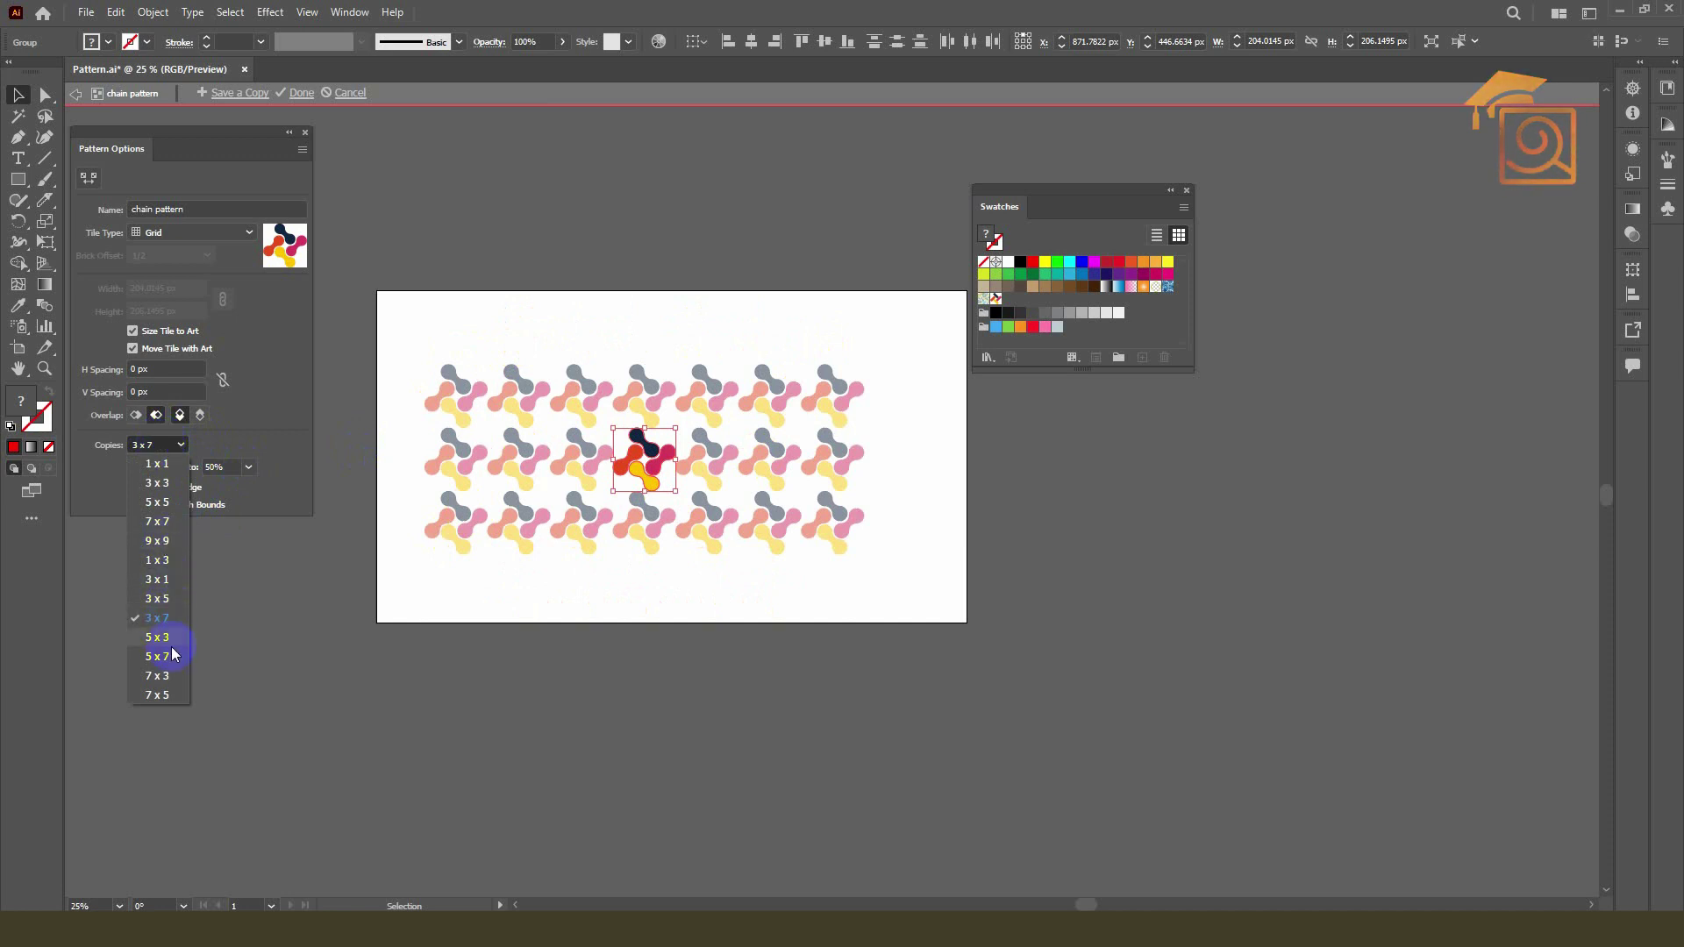
{"action": "left_click", "coordinate": [166, 659]}
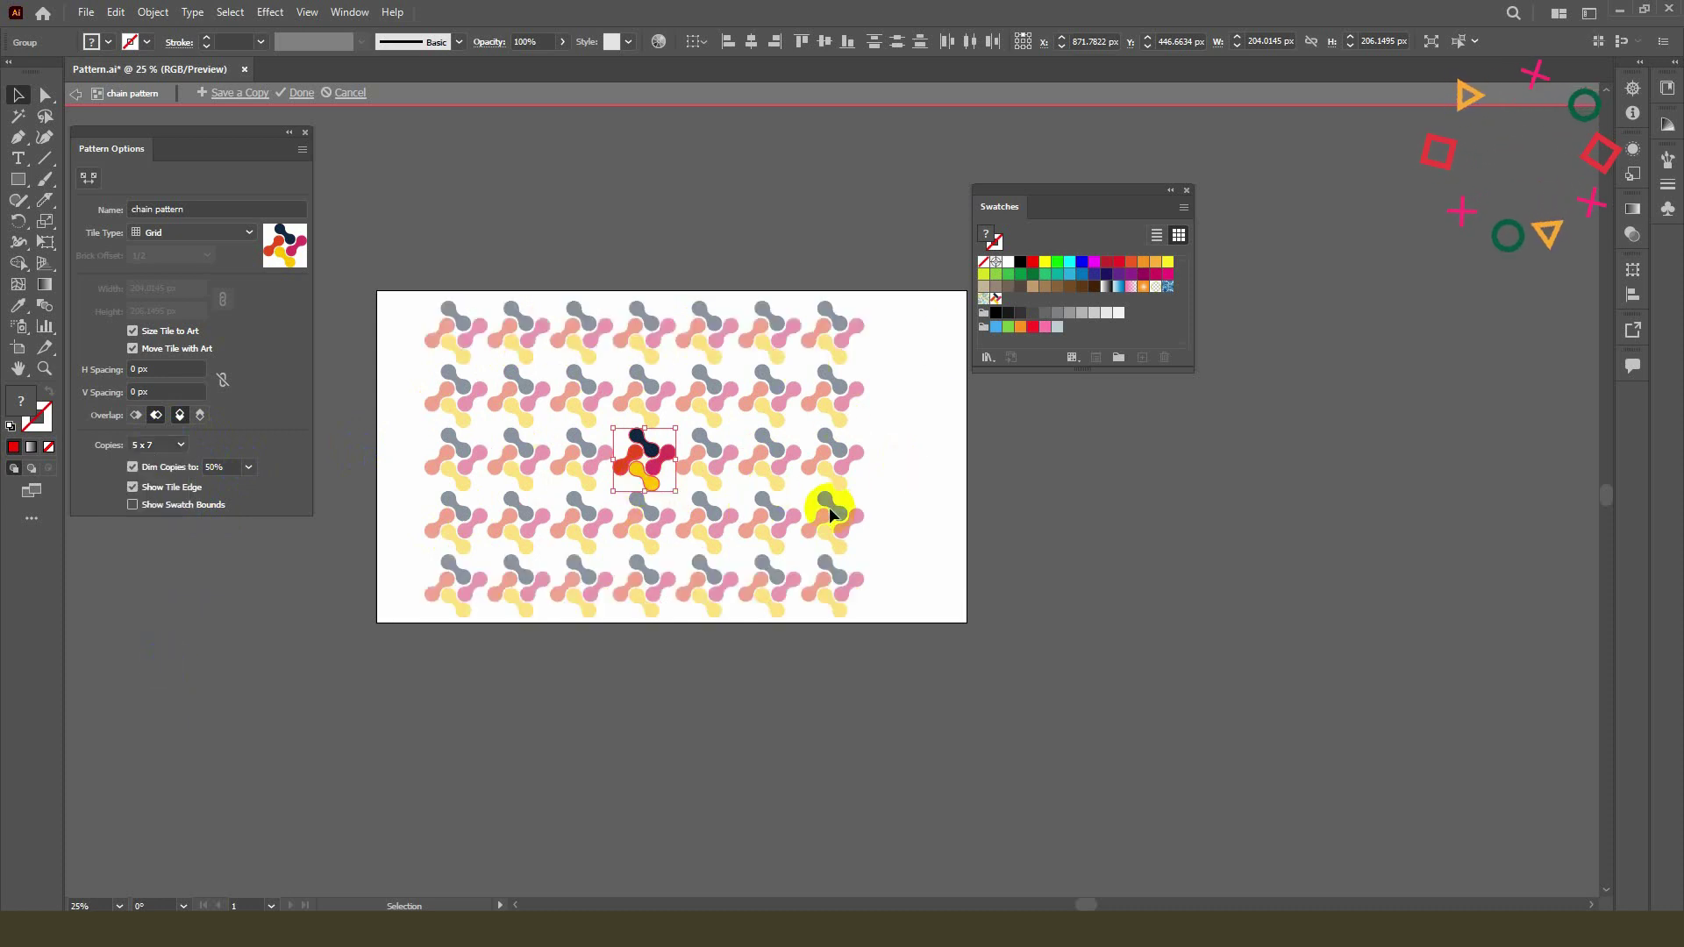
{"action": "left_click", "coordinate": [167, 471]}
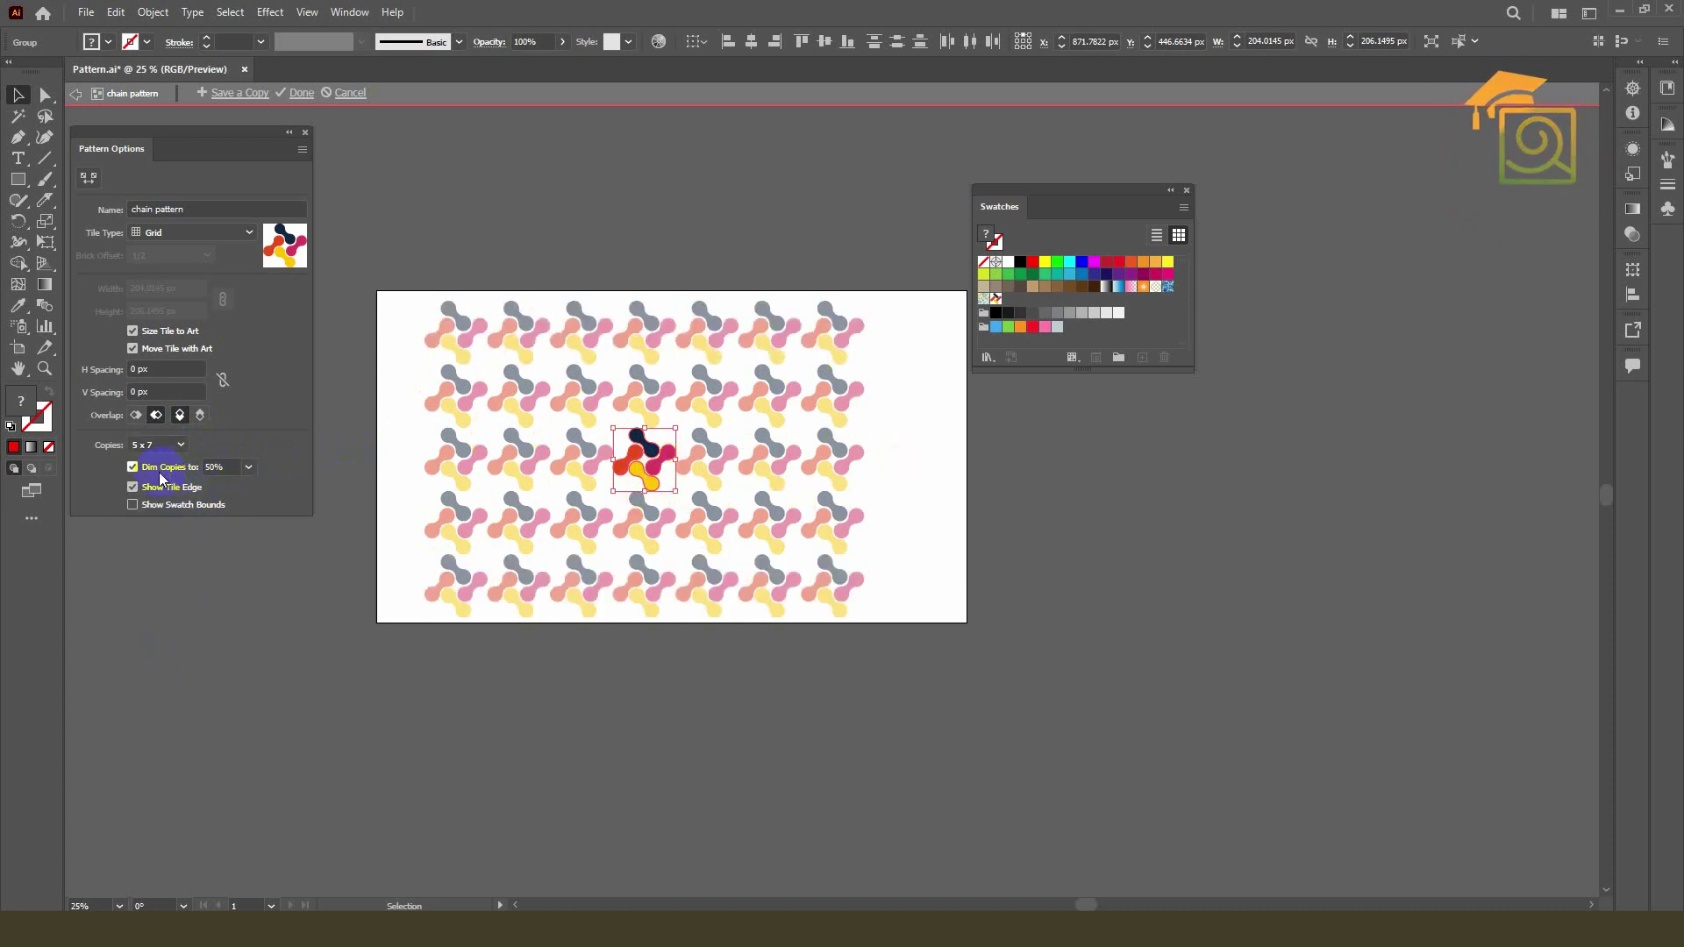
Step: Dim the surrounding copies to 70%, then set the dimming back to 50%
{"action": "left_click", "coordinate": [248, 467]}
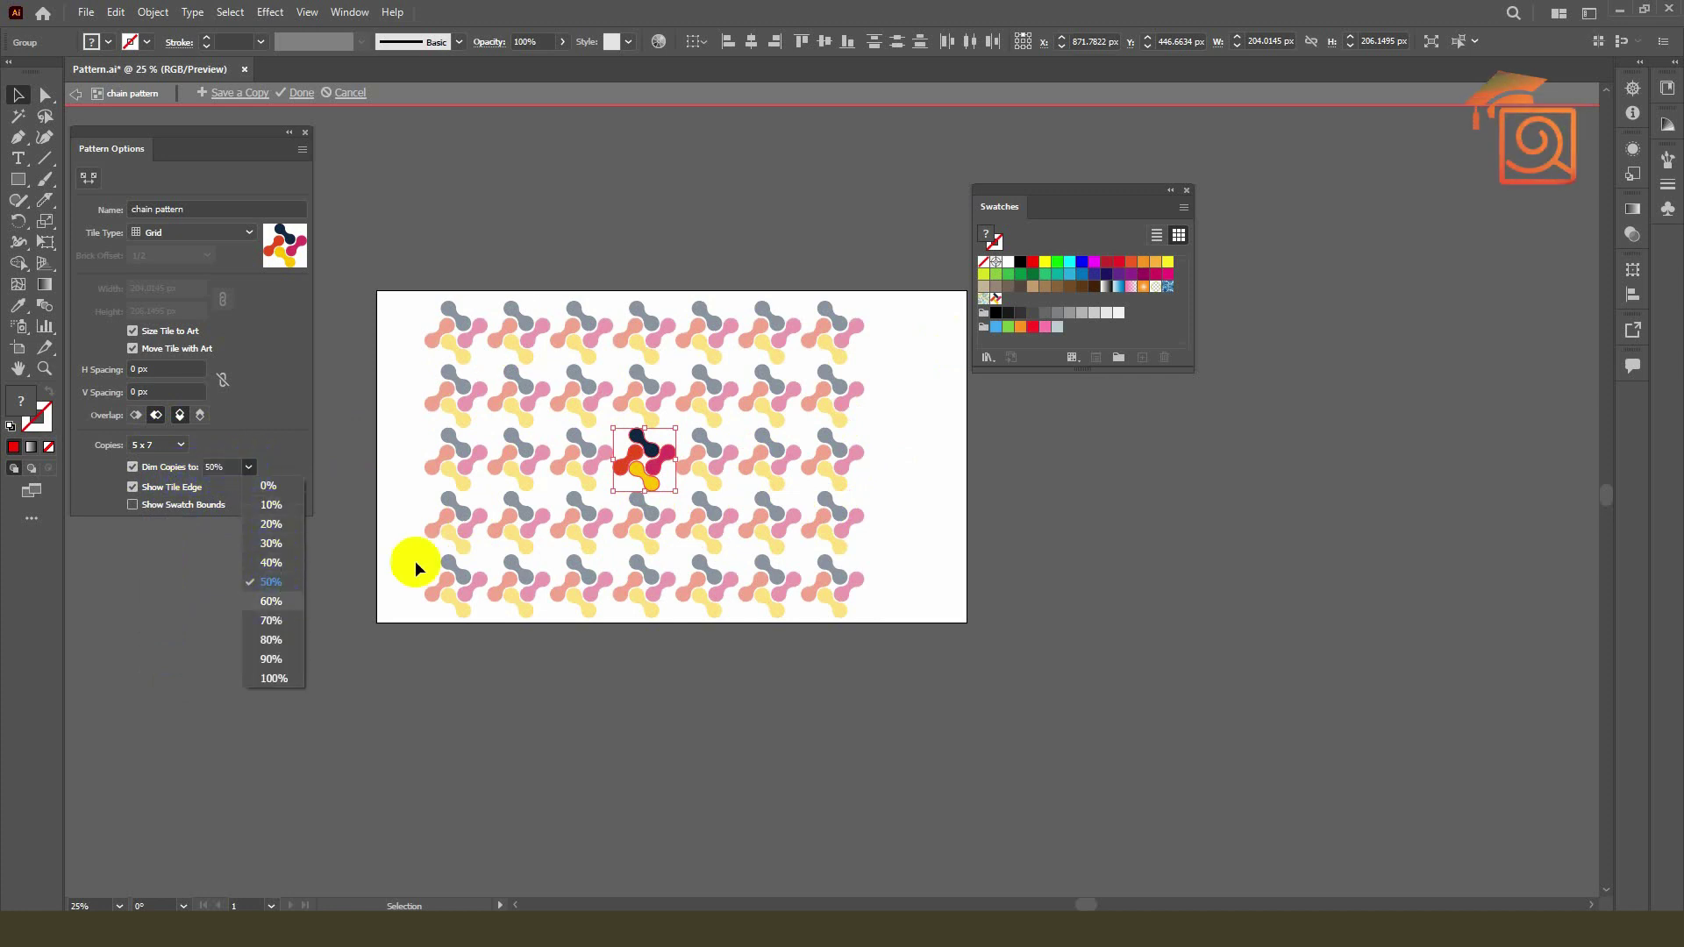
{"action": "left_click", "coordinate": [275, 621]}
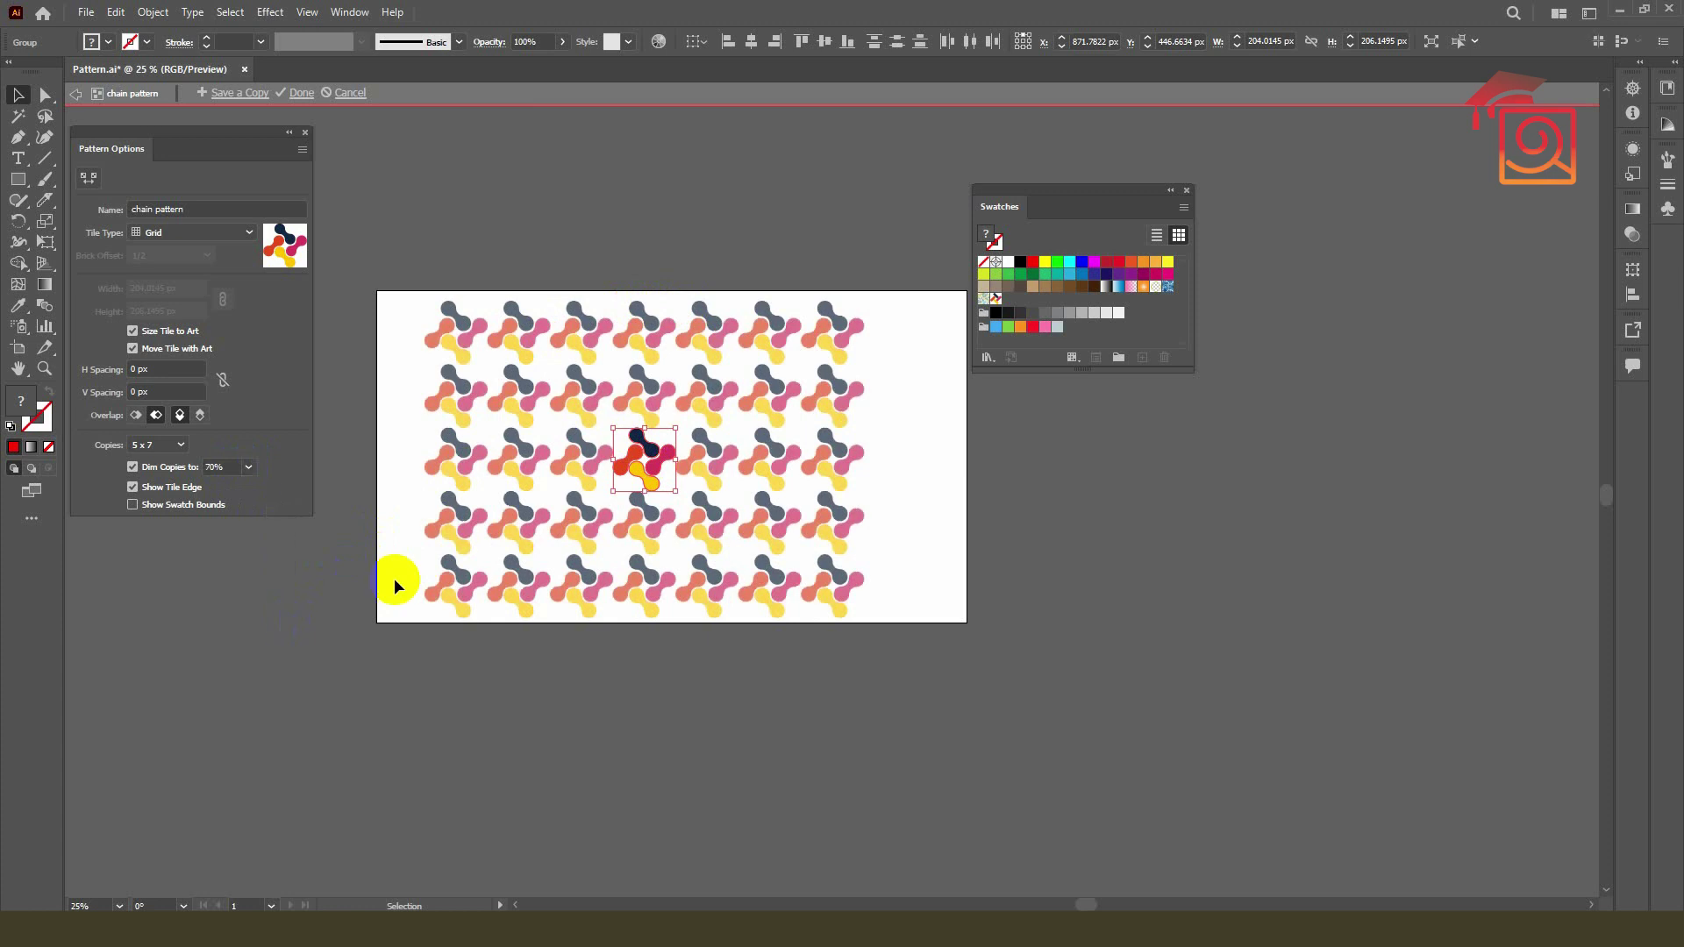
{"action": "left_click", "coordinate": [248, 467]}
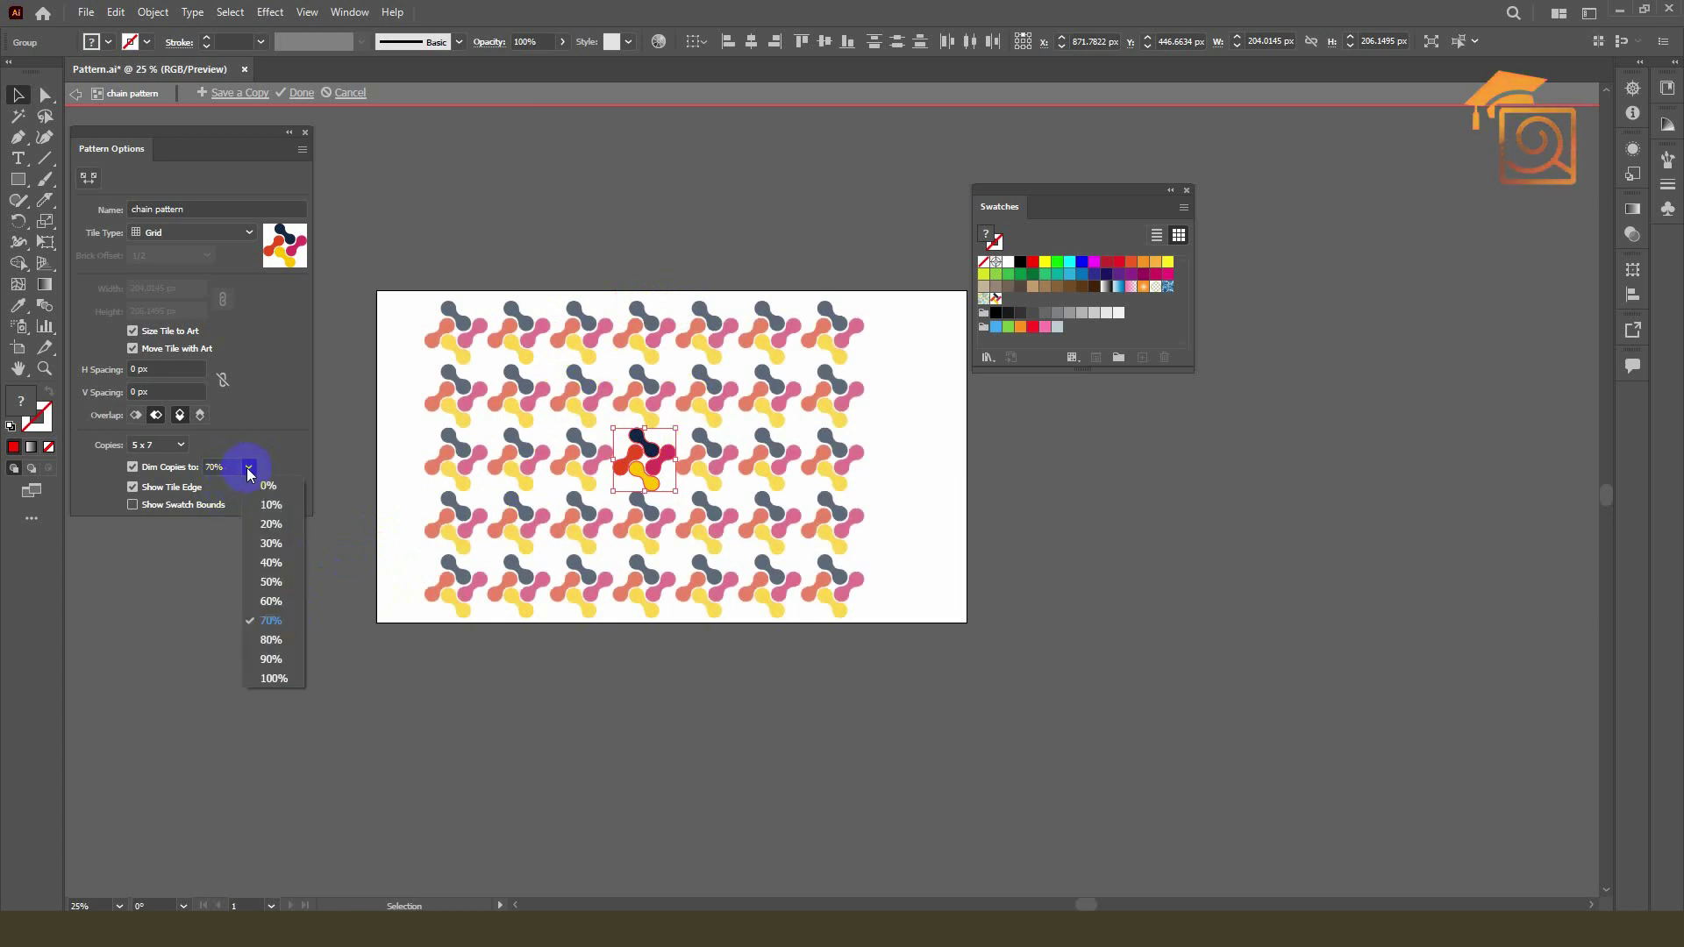
{"action": "left_click", "coordinate": [271, 581]}
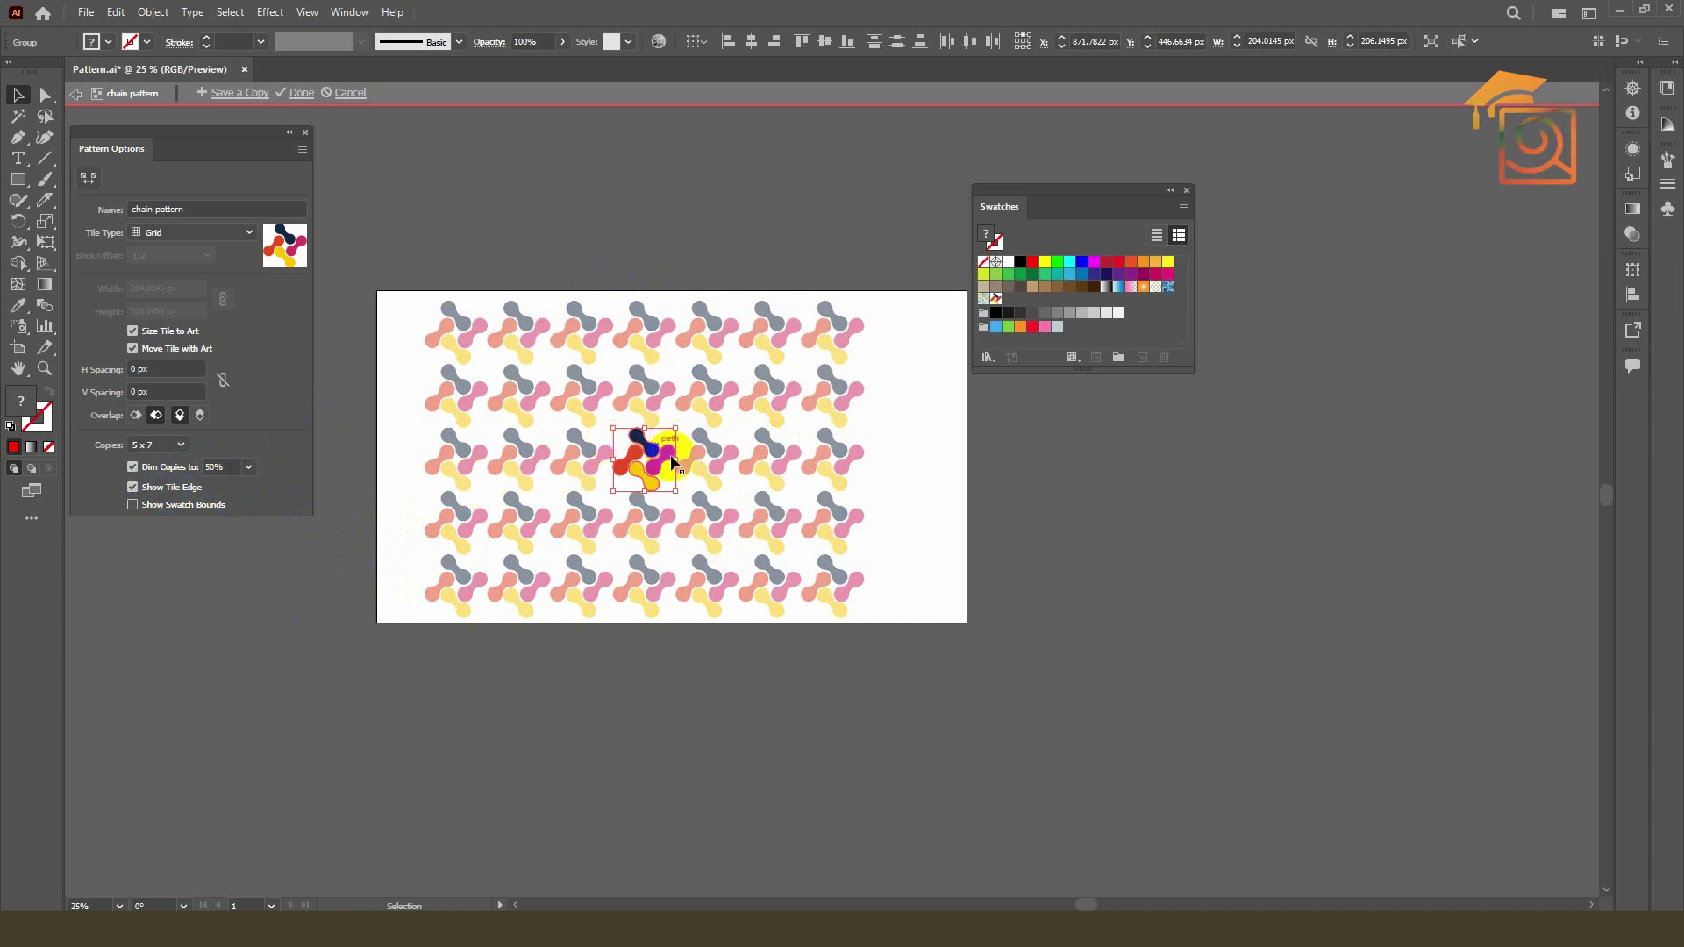
{"action": "left_click", "coordinate": [134, 489]}
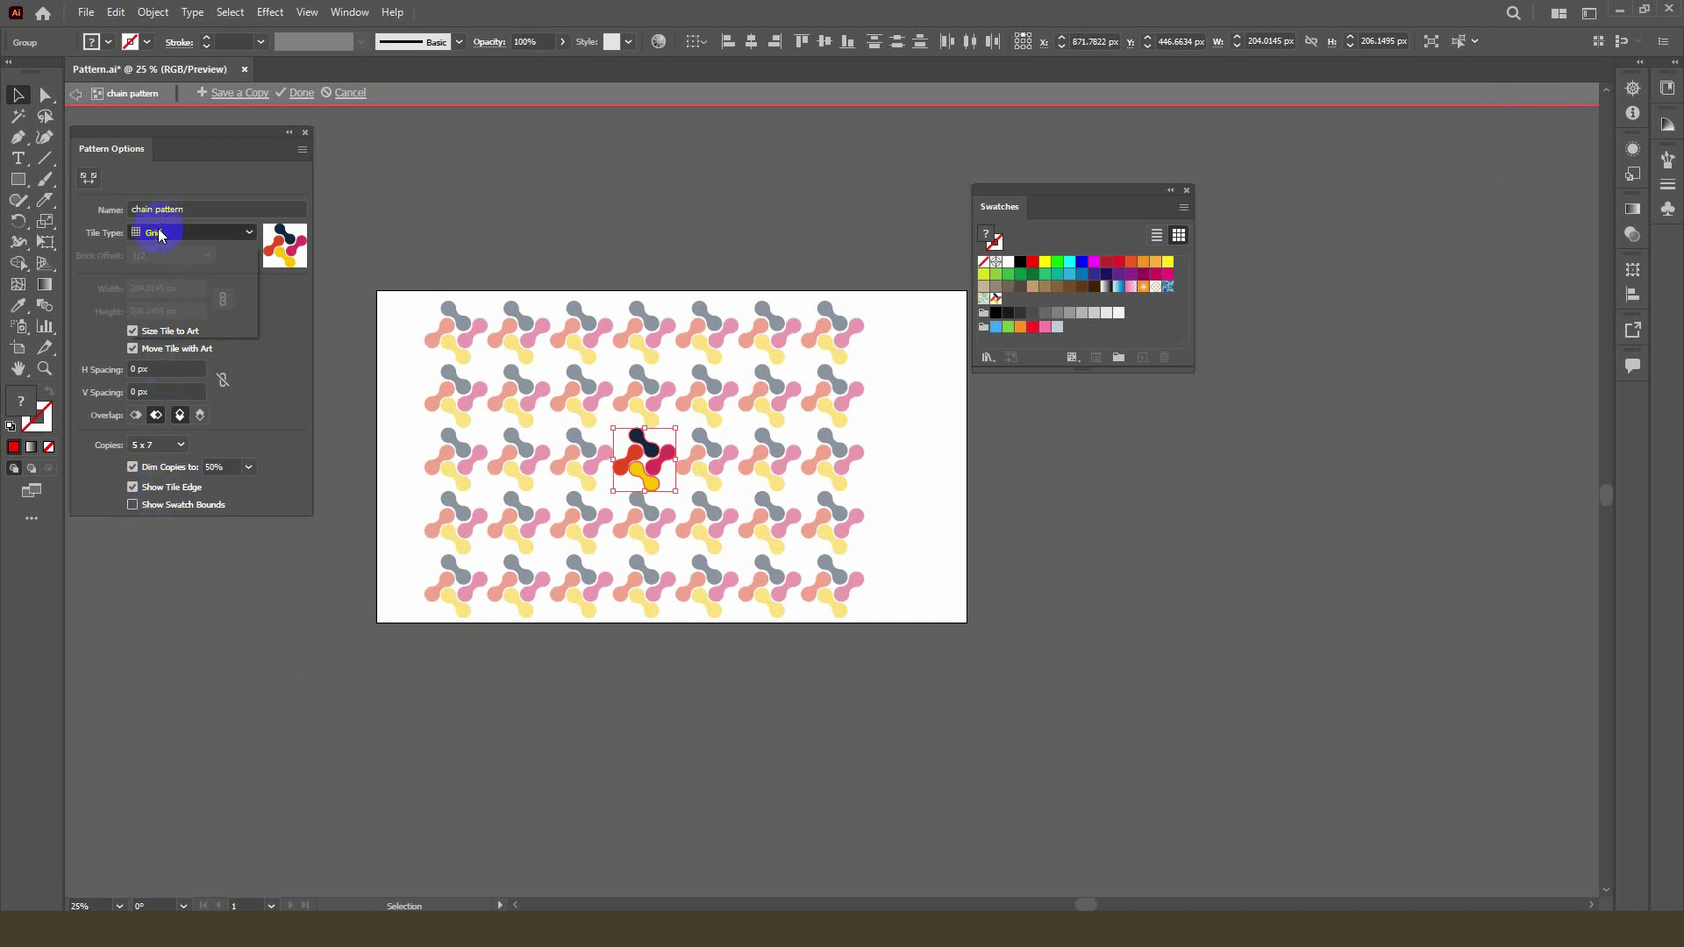
Step: Preview Hex by Column tiling with the tile edge hidden, then return to Grid
{"action": "left_click", "coordinate": [176, 232]}
{"action": "left_click", "coordinate": [188, 309]}
{"action": "left_click", "coordinate": [133, 488]}
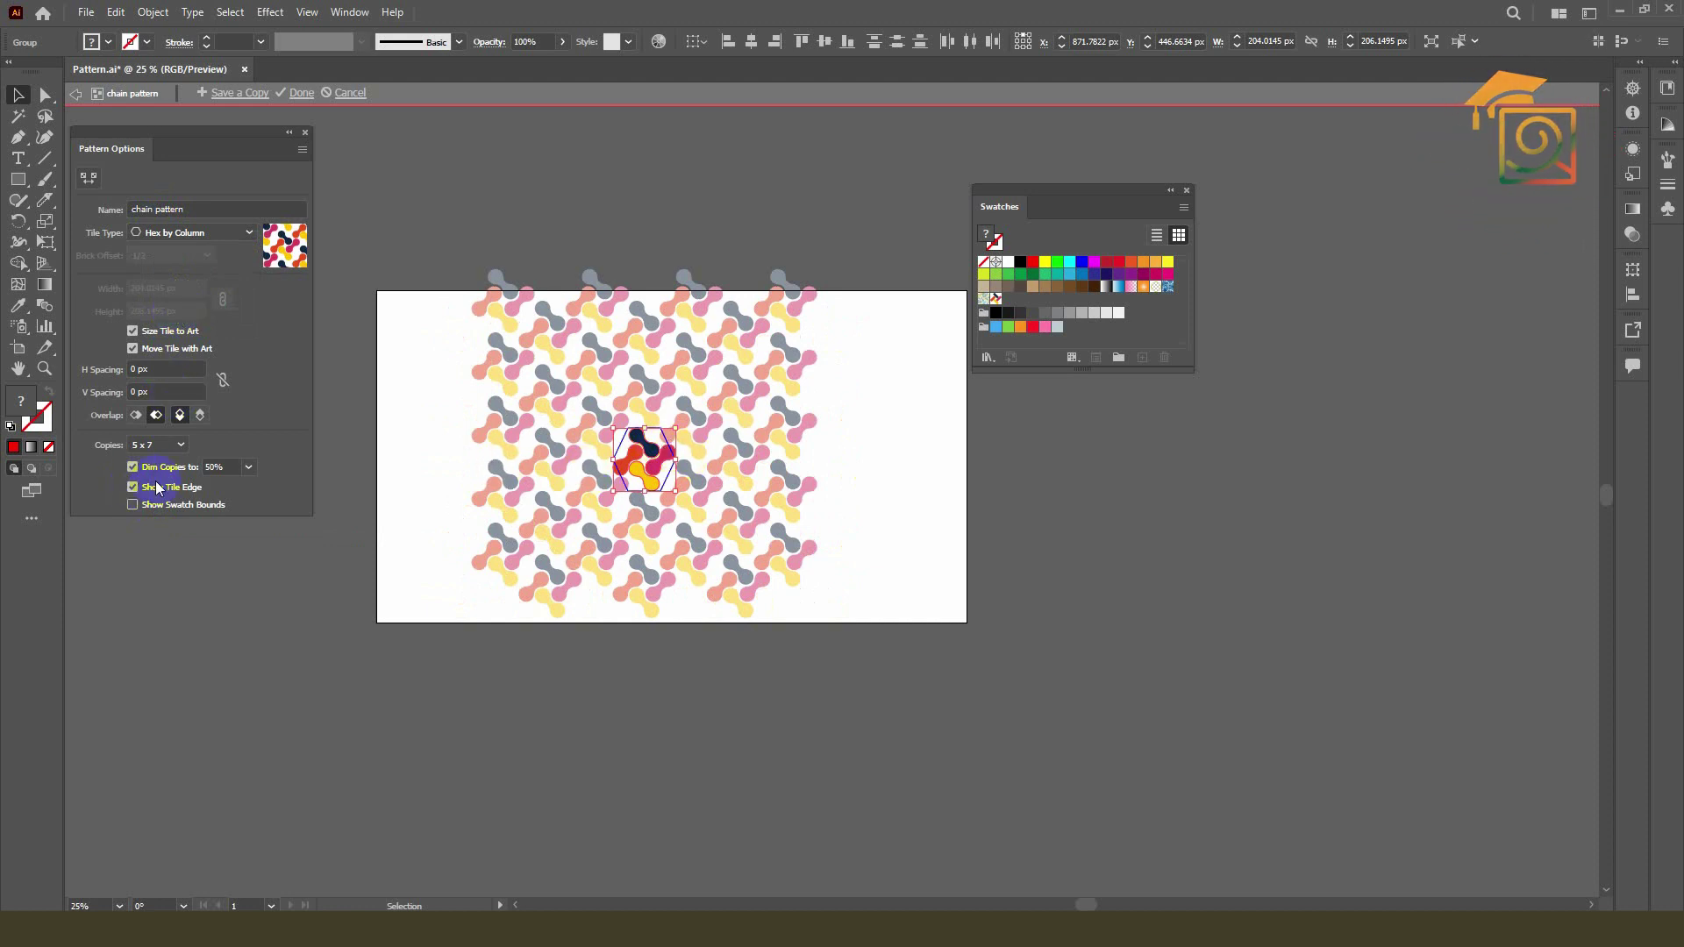
{"action": "left_click", "coordinate": [134, 488]}
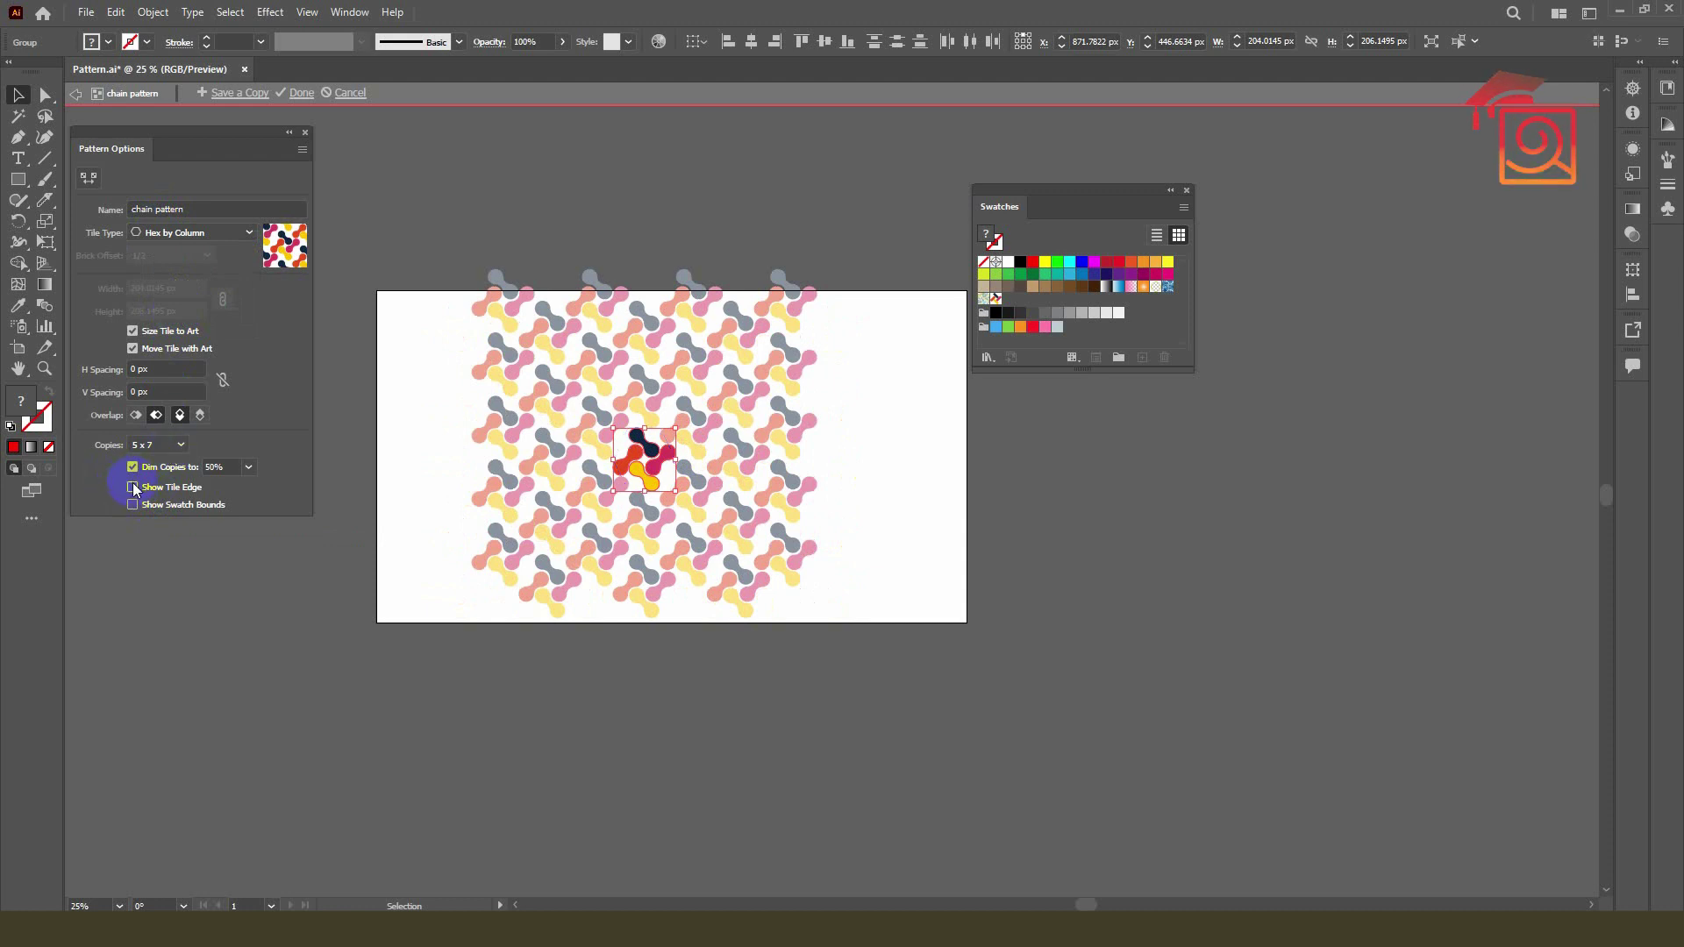
{"action": "left_click", "coordinate": [170, 230]}
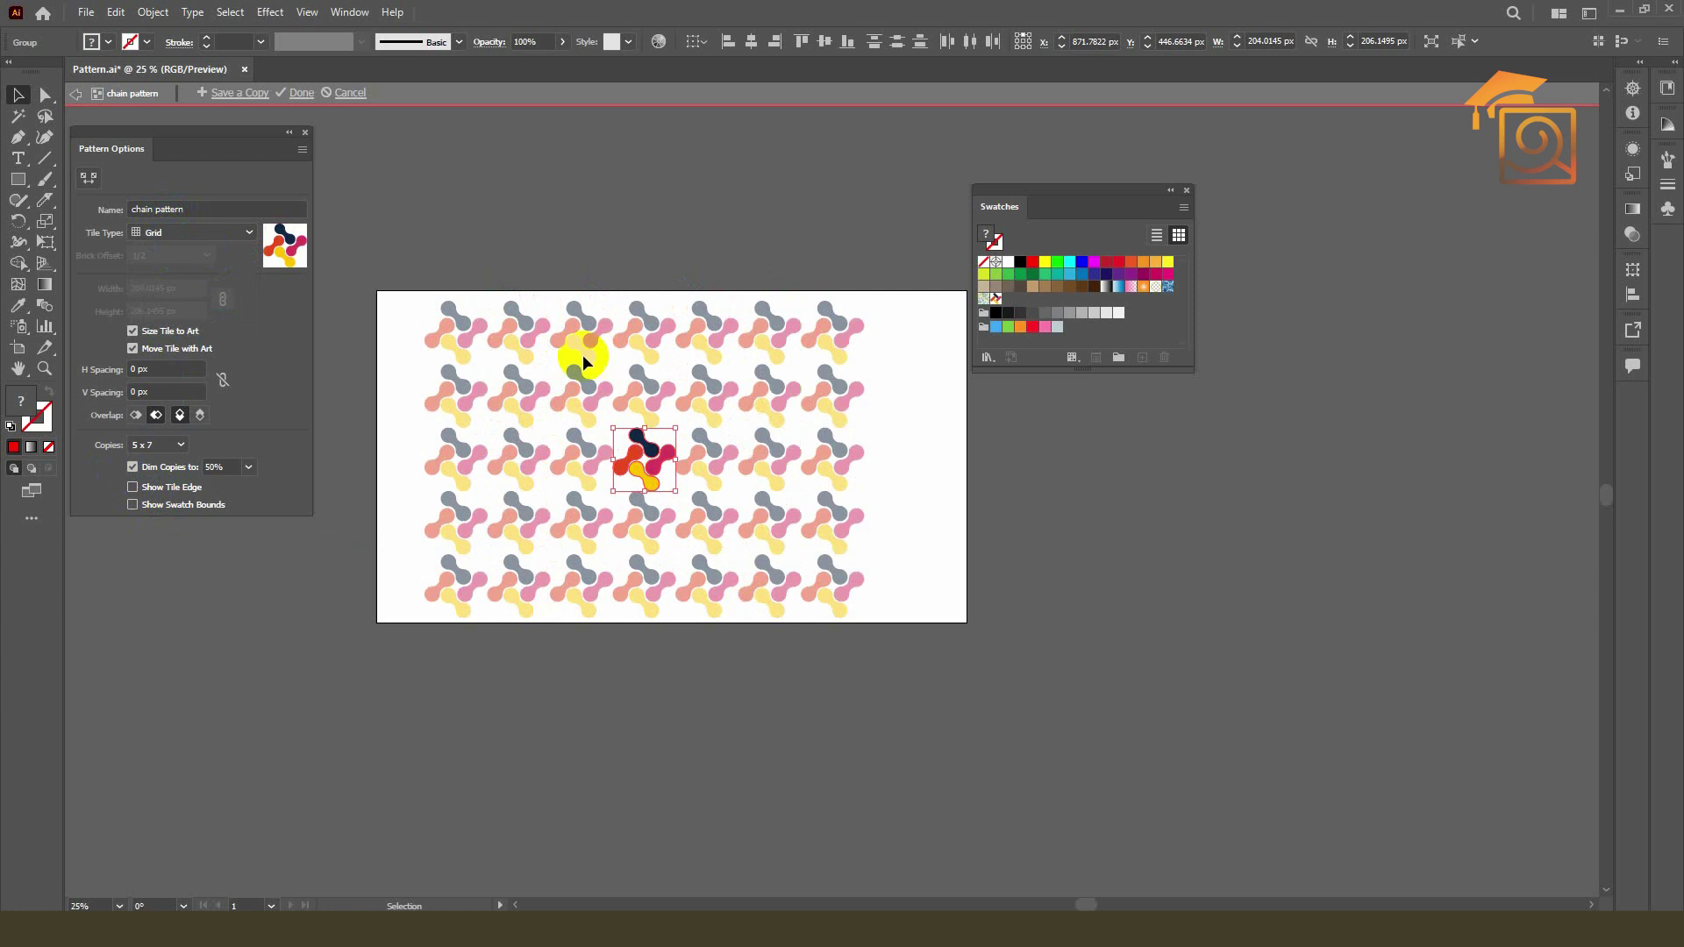
{"action": "scroll", "coordinate": [562, 460], "scroll_direction": "up", "scroll_amount": 3}
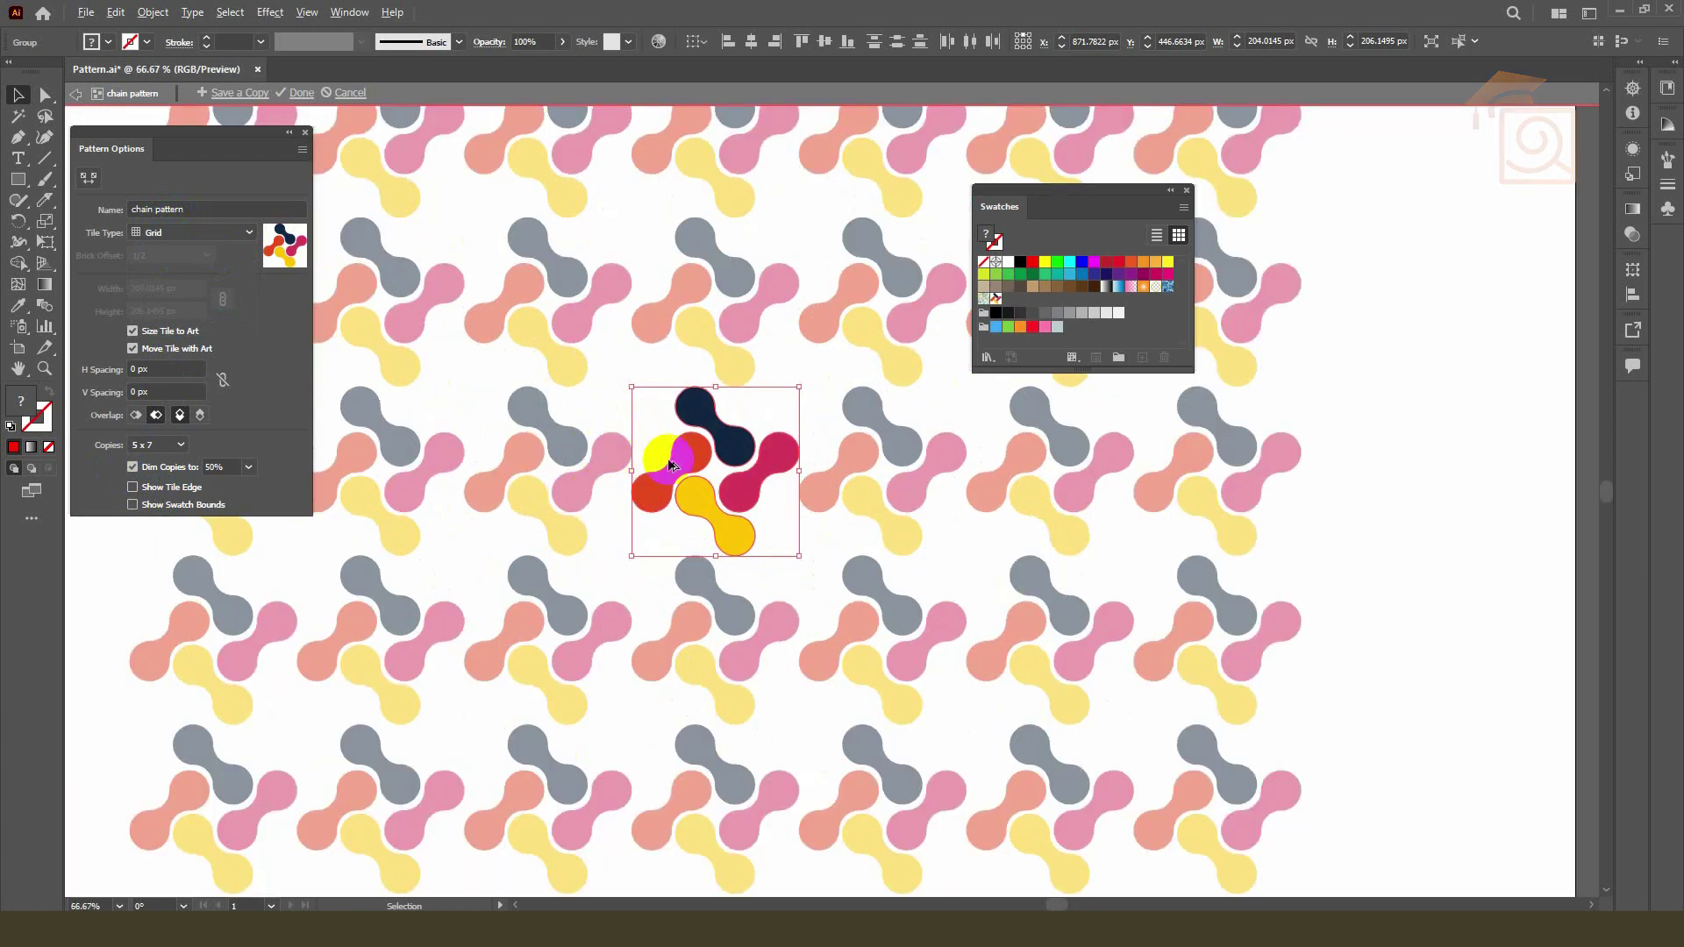
Step: Show the tile edge again and resize the small red link inside the tile
{"action": "scroll", "coordinate": [646, 458], "scroll_direction": "down", "scroll_amount": 1}
{"action": "scroll", "coordinate": [715, 439], "scroll_direction": "up", "scroll_amount": 1}
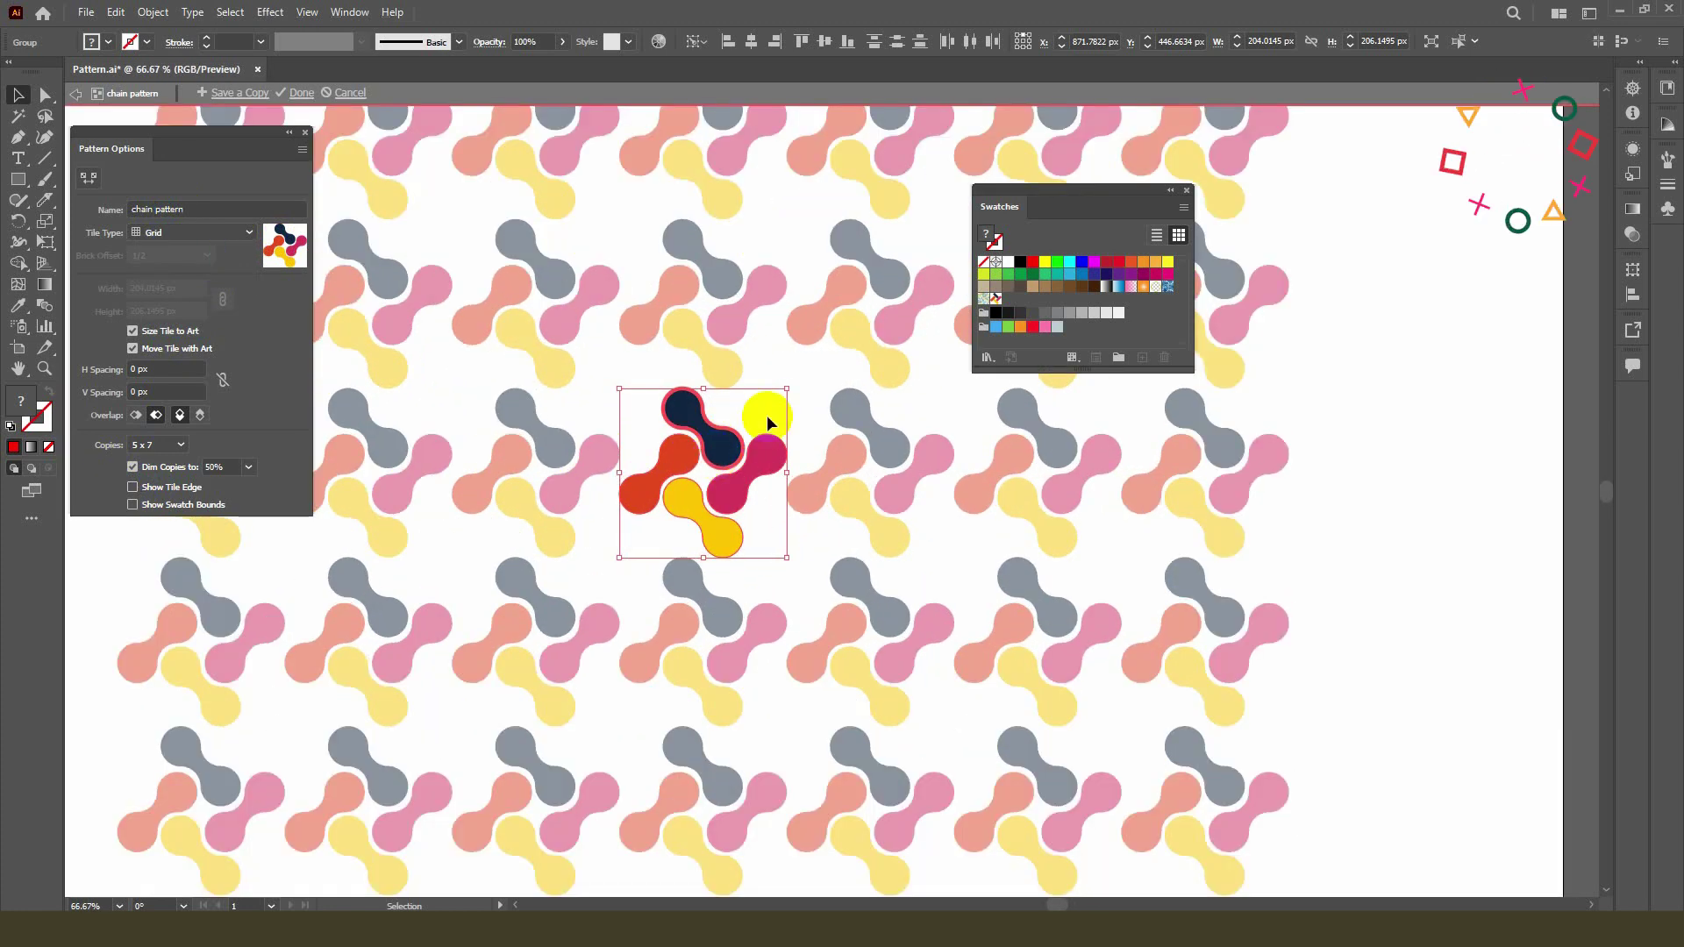
{"action": "left_click", "coordinate": [628, 379]}
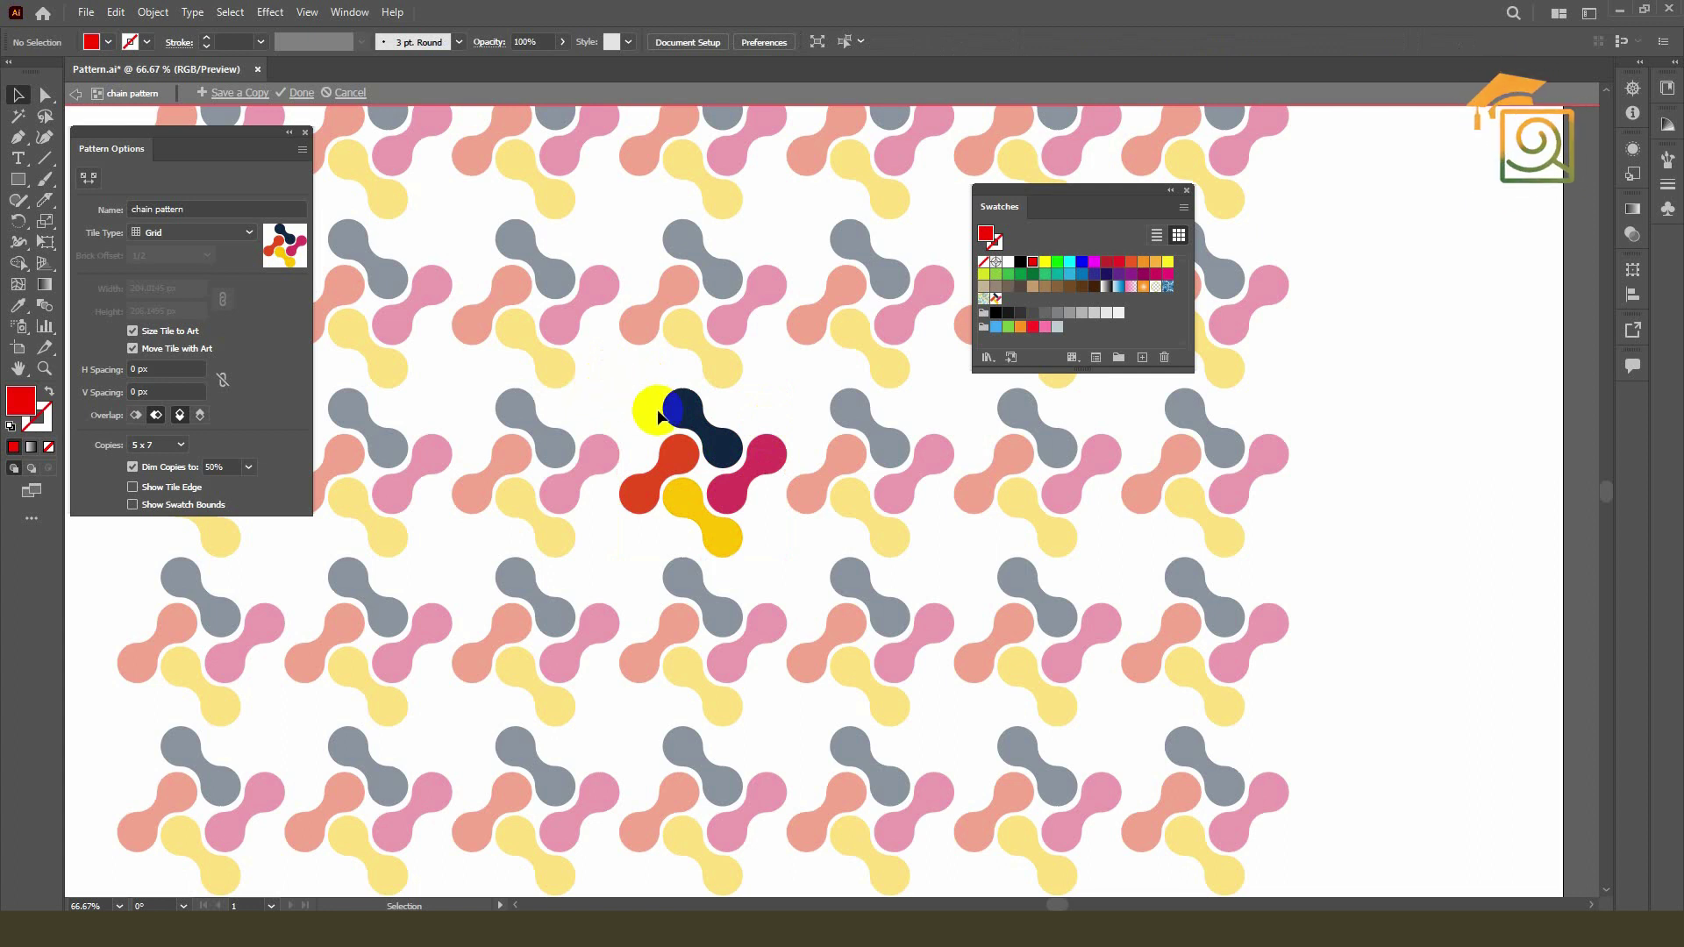
{"action": "mouse_move", "coordinate": [698, 424]}
{"action": "left_mouse_down"}
{"action": "mouse_move", "coordinate": [741, 454]}
{"action": "mouse_move", "coordinate": [715, 439]}
{"action": "left_mouse_up"}
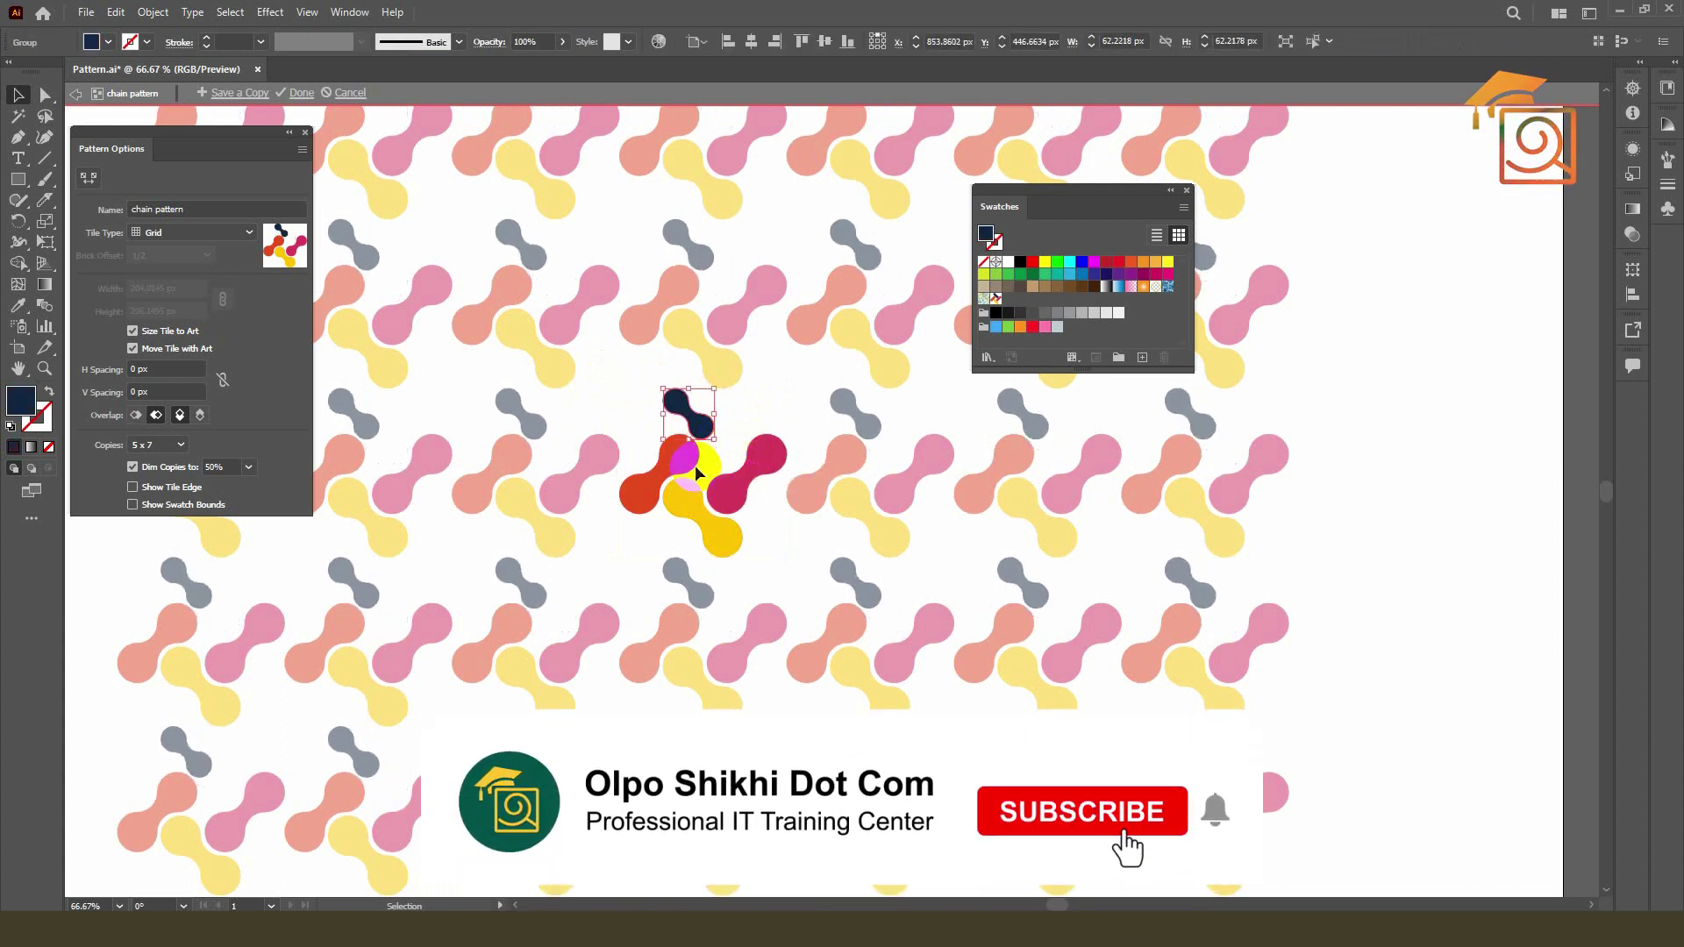
{"action": "left_click", "coordinate": [171, 489]}
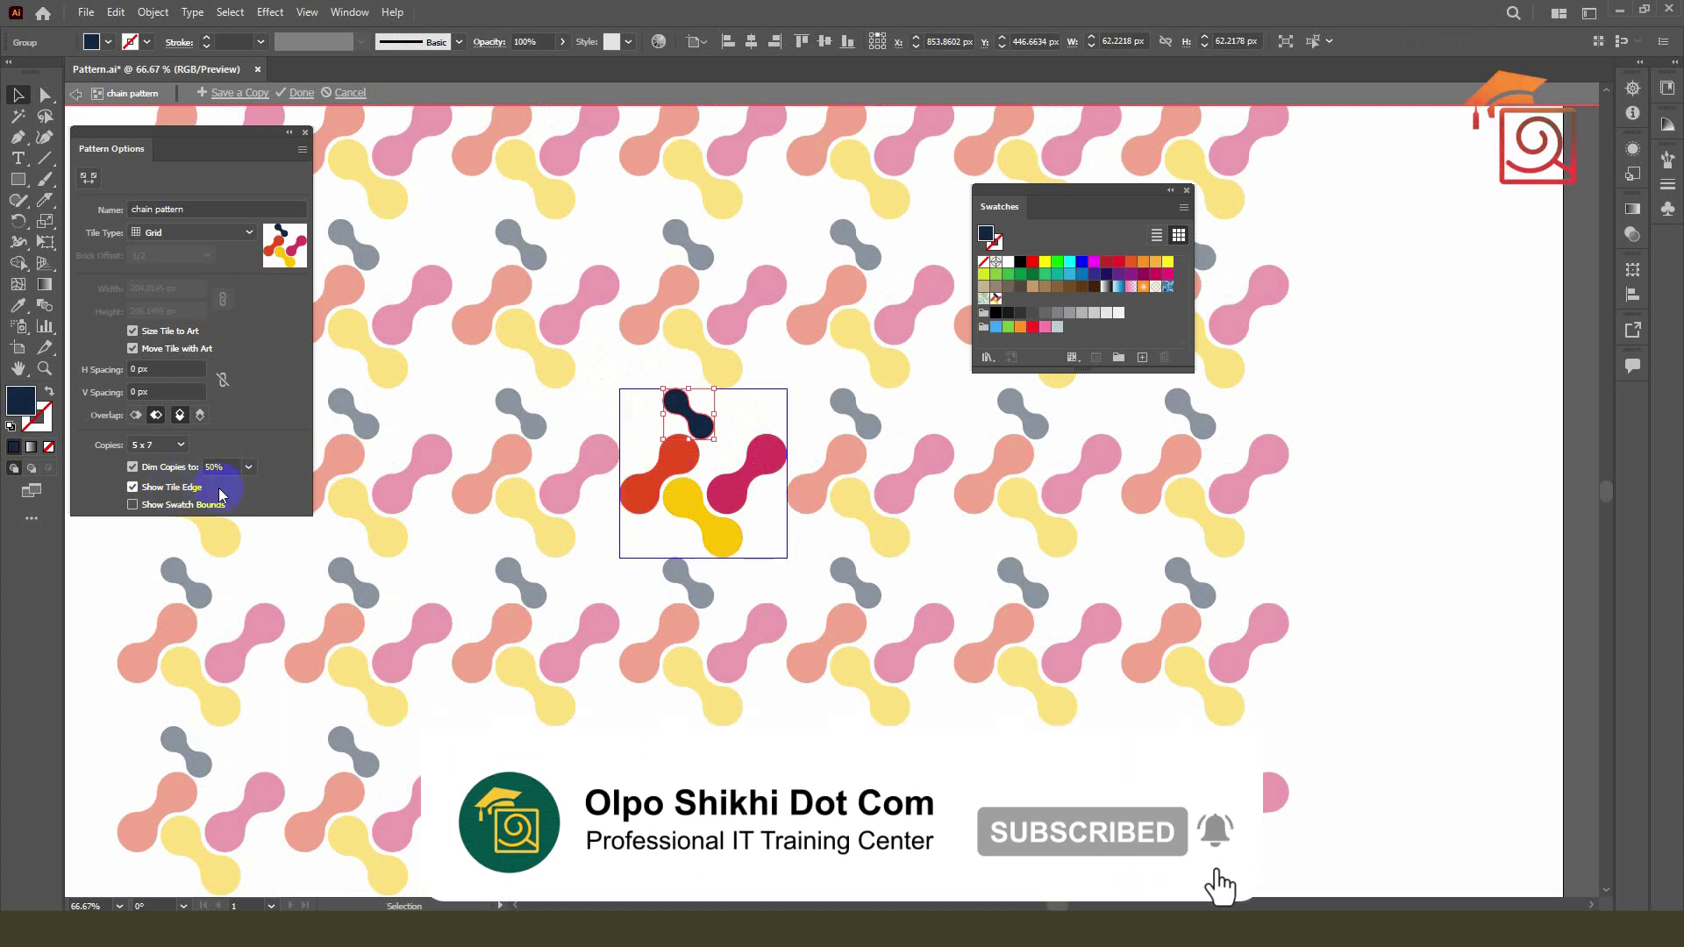
{"action": "left_click", "coordinate": [693, 467]}
{"action": "scroll", "coordinate": [693, 467], "scroll_direction": "up", "scroll_amount": 1}
{"action": "mouse_move", "coordinate": [682, 459]}
{"action": "left_mouse_down"}
{"action": "mouse_move", "coordinate": [594, 502]}
{"action": "mouse_move", "coordinate": [609, 502]}
{"action": "left_mouse_up"}
Step: Move and shrink the pink piece toward the top-right, and move the yellow piece top-left
{"action": "left_click", "coordinate": [781, 491]}
{"action": "left_click_drag", "start_coordinate": [788, 474], "coordinate": [843, 448]}
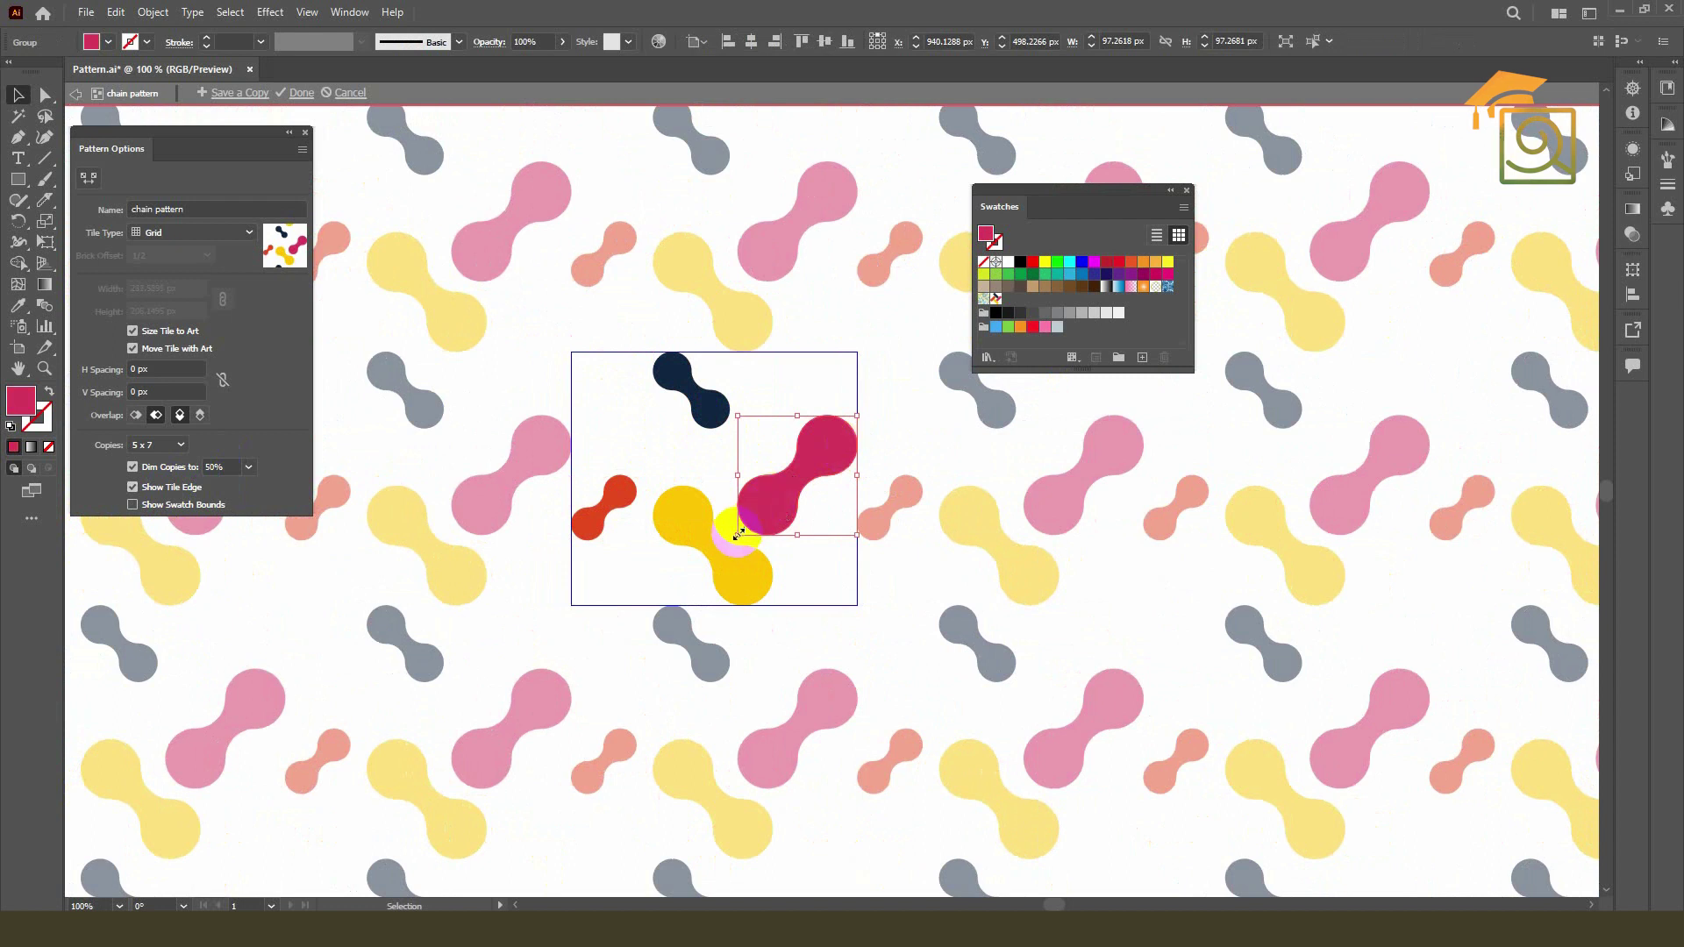
{"action": "left_click_drag", "start_coordinate": [738, 533], "coordinate": [779, 494]}
{"action": "left_click", "coordinate": [737, 562]}
{"action": "mouse_move", "coordinate": [735, 561]}
{"action": "left_mouse_down"}
{"action": "mouse_move", "coordinate": [747, 513]}
{"action": "mouse_move", "coordinate": [663, 440]}
{"action": "left_mouse_up"}
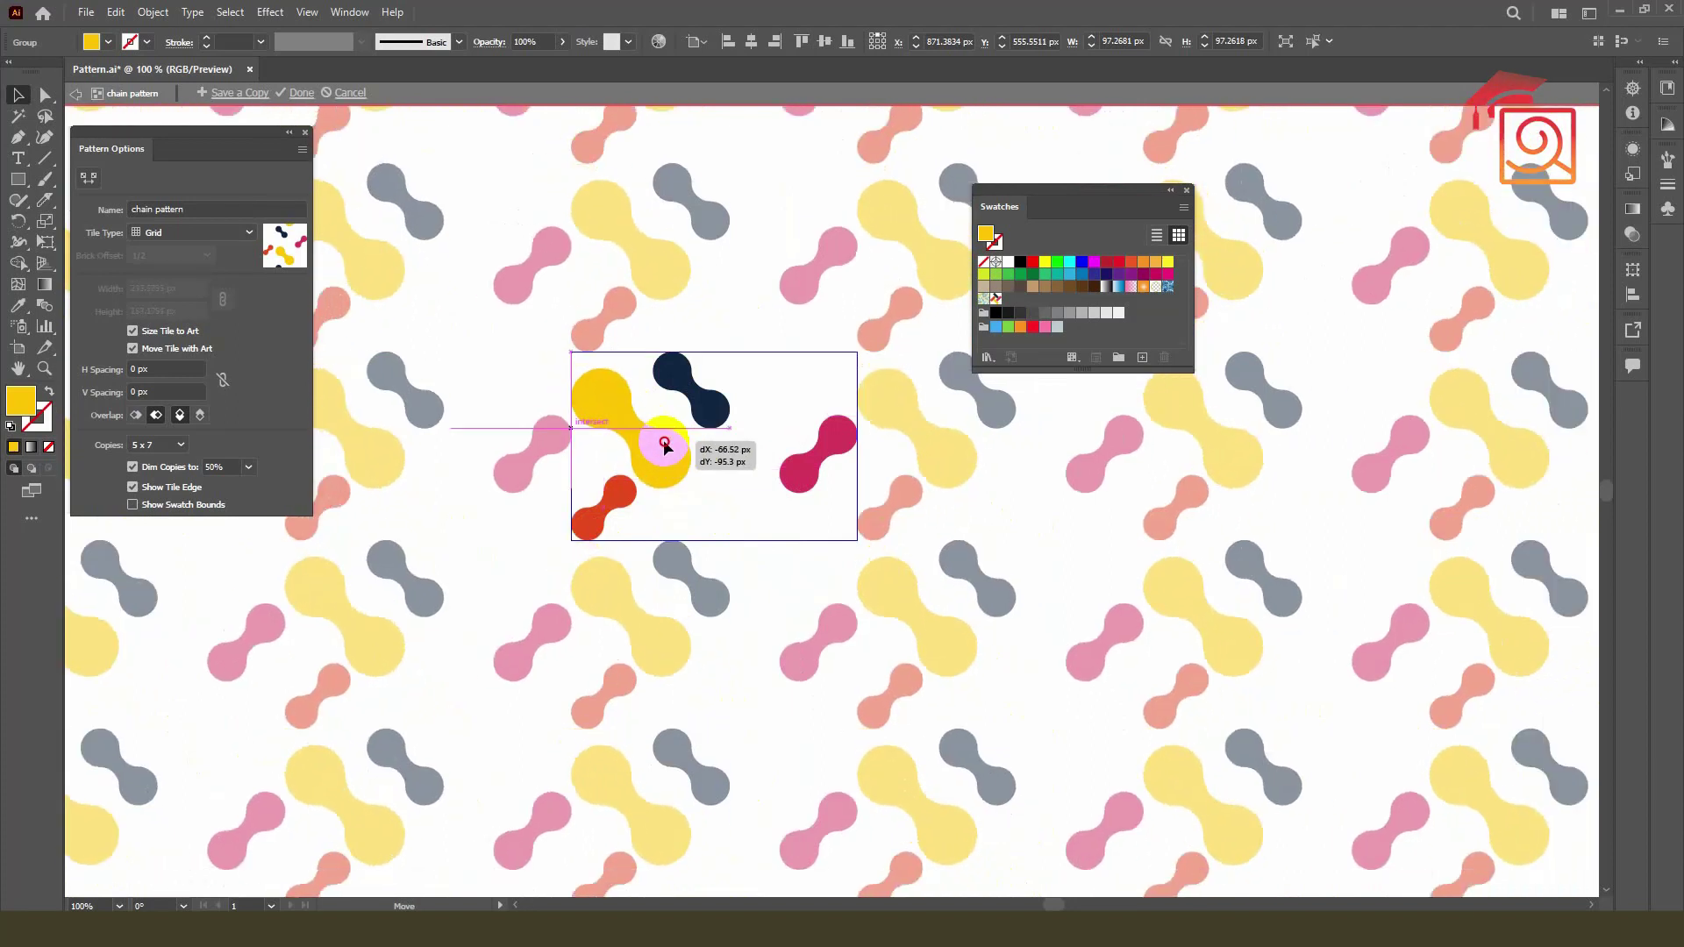
{"action": "left_click_drag", "start_coordinate": [663, 440], "coordinate": [661, 434]}
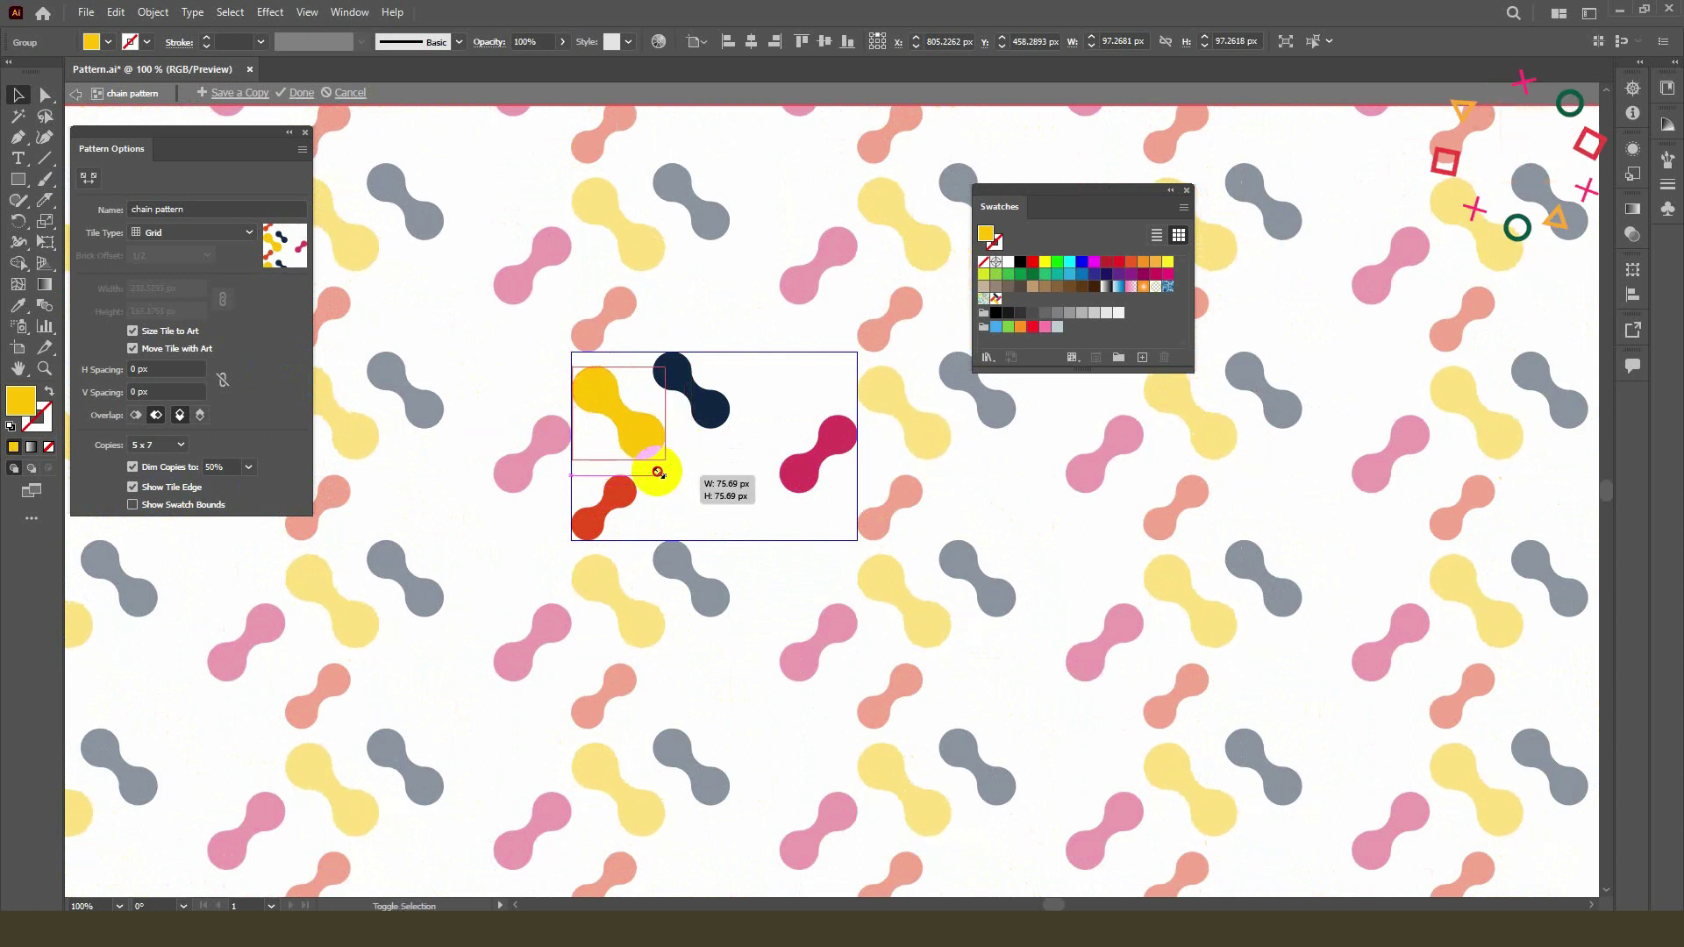
Step: Reposition the red links toward the top-right and copy the yellow link lower right
{"action": "mouse_move", "coordinate": [684, 483]}
{"action": "left_mouse_down"}
{"action": "mouse_move", "coordinate": [616, 514]}
{"action": "mouse_move", "coordinate": [715, 507]}
{"action": "mouse_move", "coordinate": [833, 377]}
{"action": "left_mouse_up"}
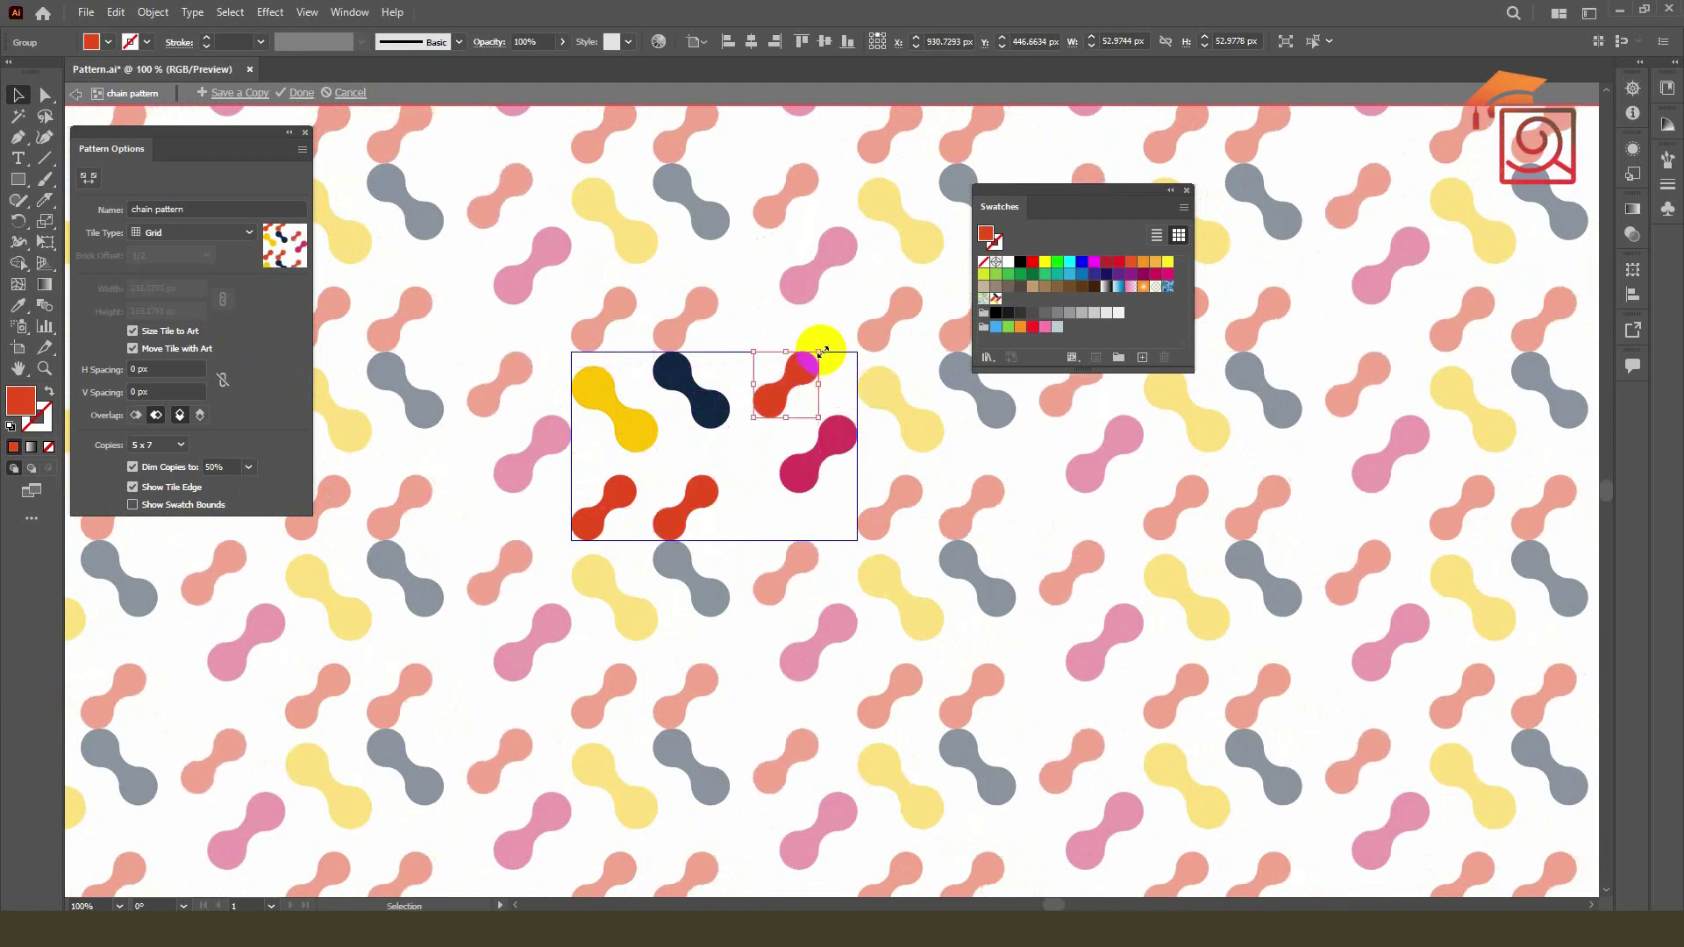
{"action": "mouse_move", "coordinate": [824, 346]}
{"action": "left_mouse_down"}
{"action": "mouse_move", "coordinate": [844, 390]}
{"action": "mouse_move", "coordinate": [762, 386]}
{"action": "left_mouse_up"}
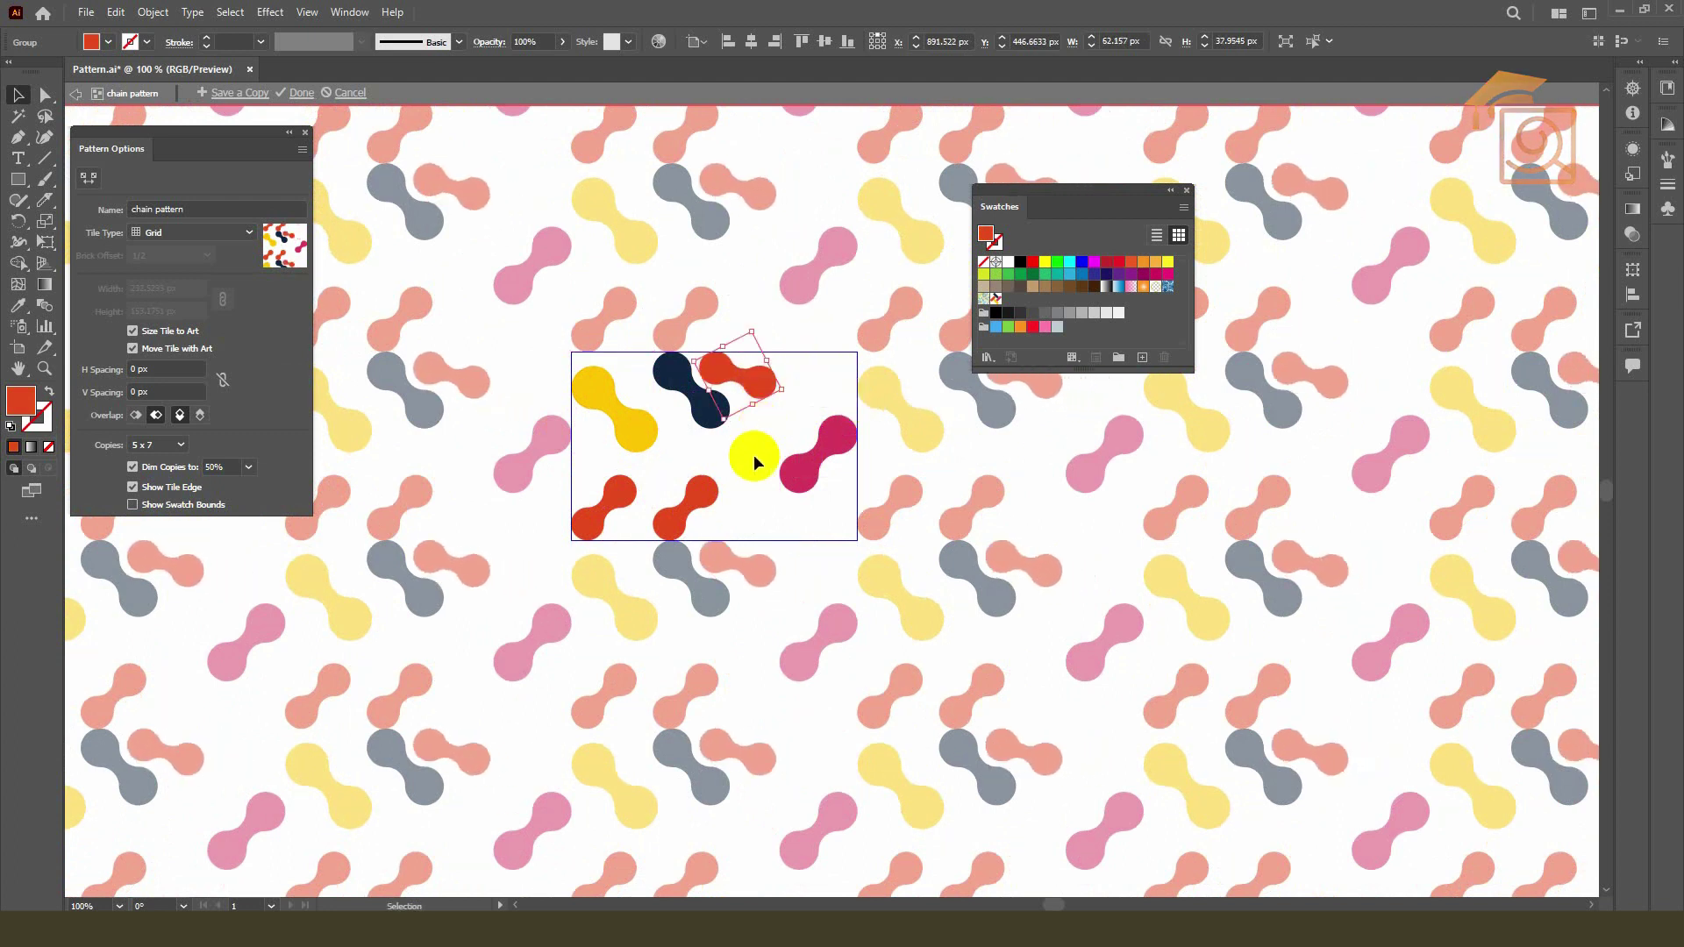
{"action": "left_click_drag", "start_coordinate": [702, 491], "coordinate": [787, 422]}
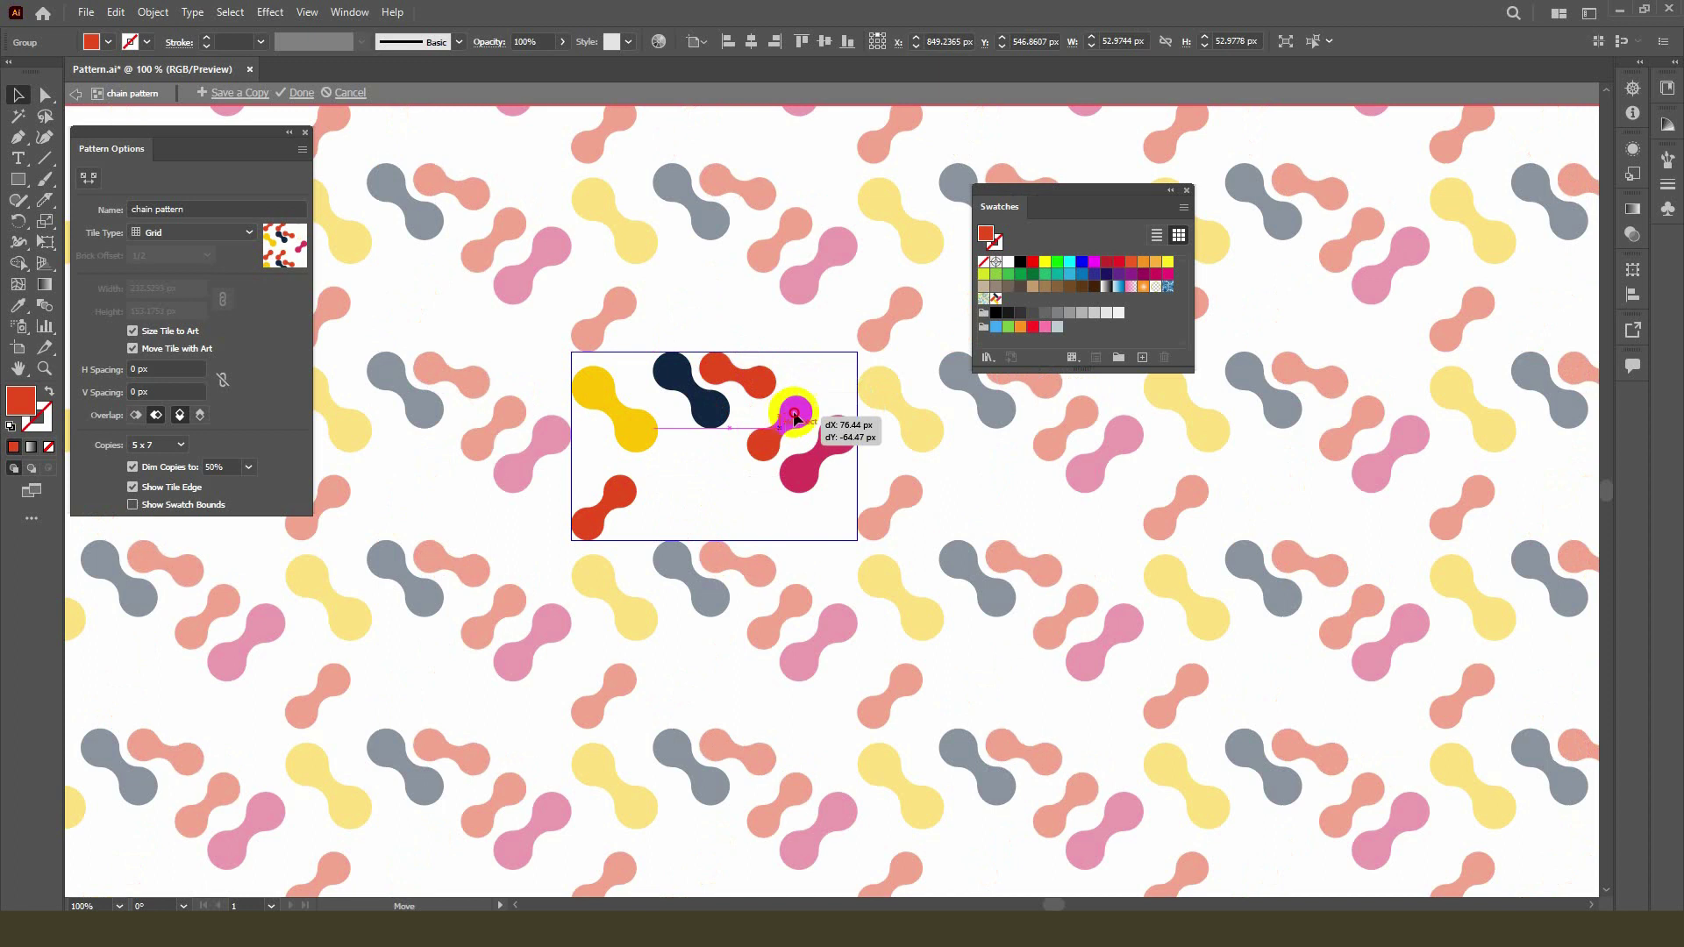
{"action": "left_click_drag", "start_coordinate": [787, 423], "coordinate": [783, 418]}
{"action": "left_click", "coordinate": [638, 436]}
{"action": "left_click_drag", "start_coordinate": [638, 436], "coordinate": [759, 496]}
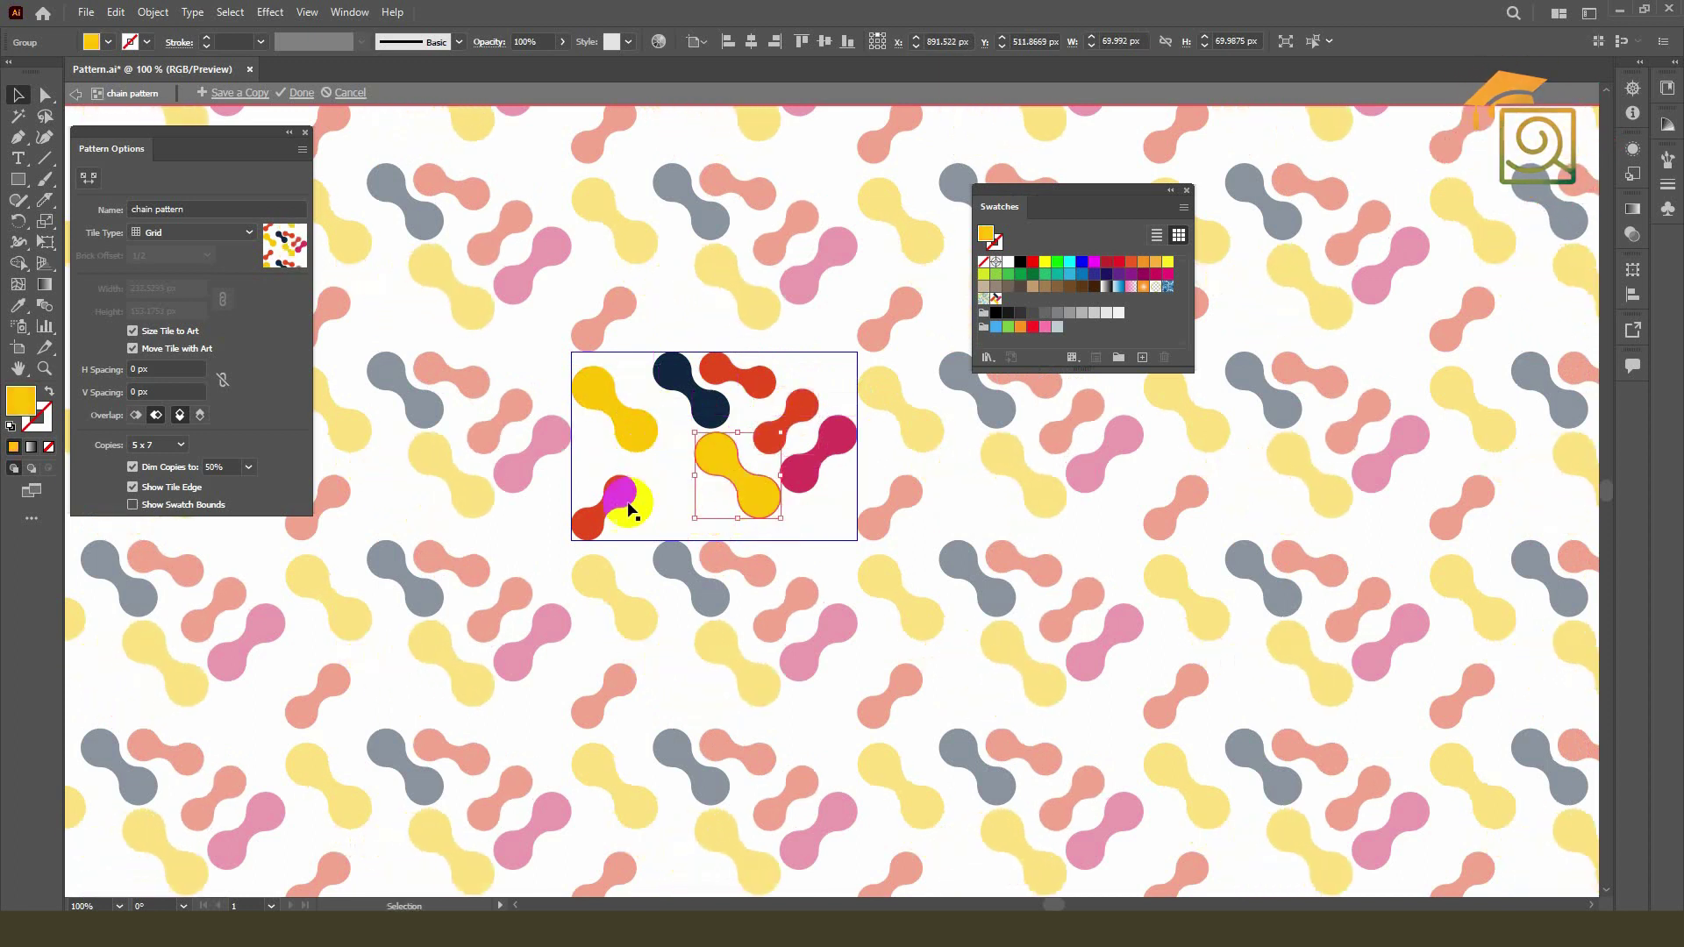
Step: Try hexagonal column tiling, then return the pattern to a plain grid
{"action": "left_click", "coordinate": [163, 234]}
{"action": "left_click", "coordinate": [169, 310]}
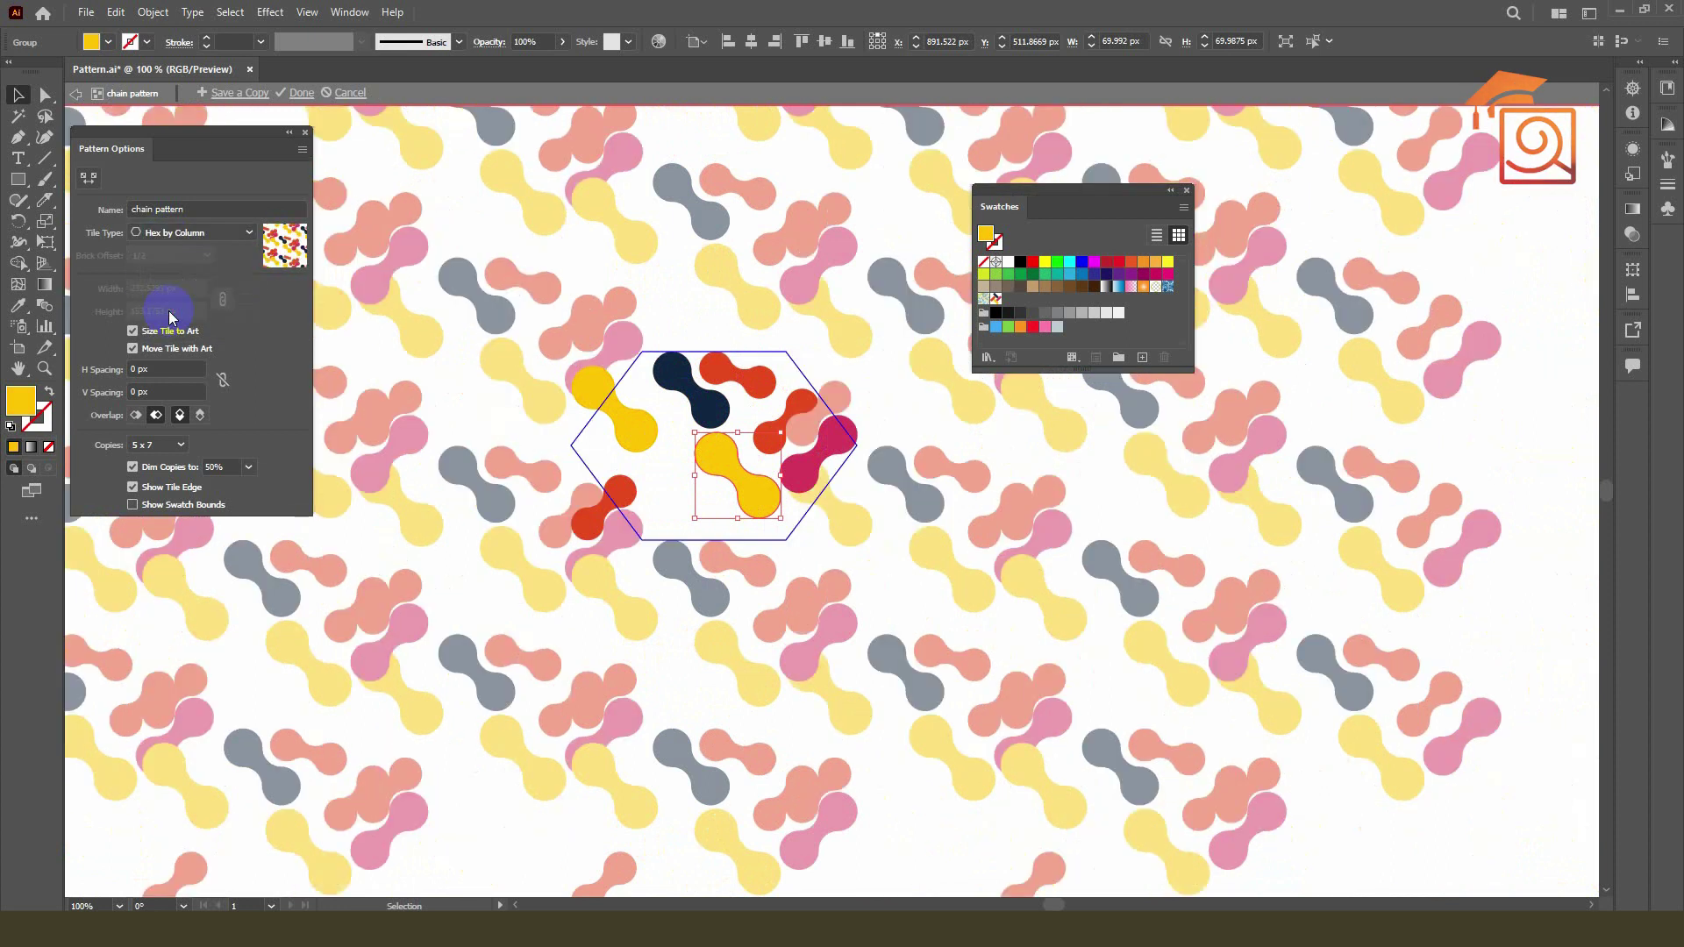
{"action": "left_click", "coordinate": [167, 233]}
{"action": "left_click", "coordinate": [170, 252]}
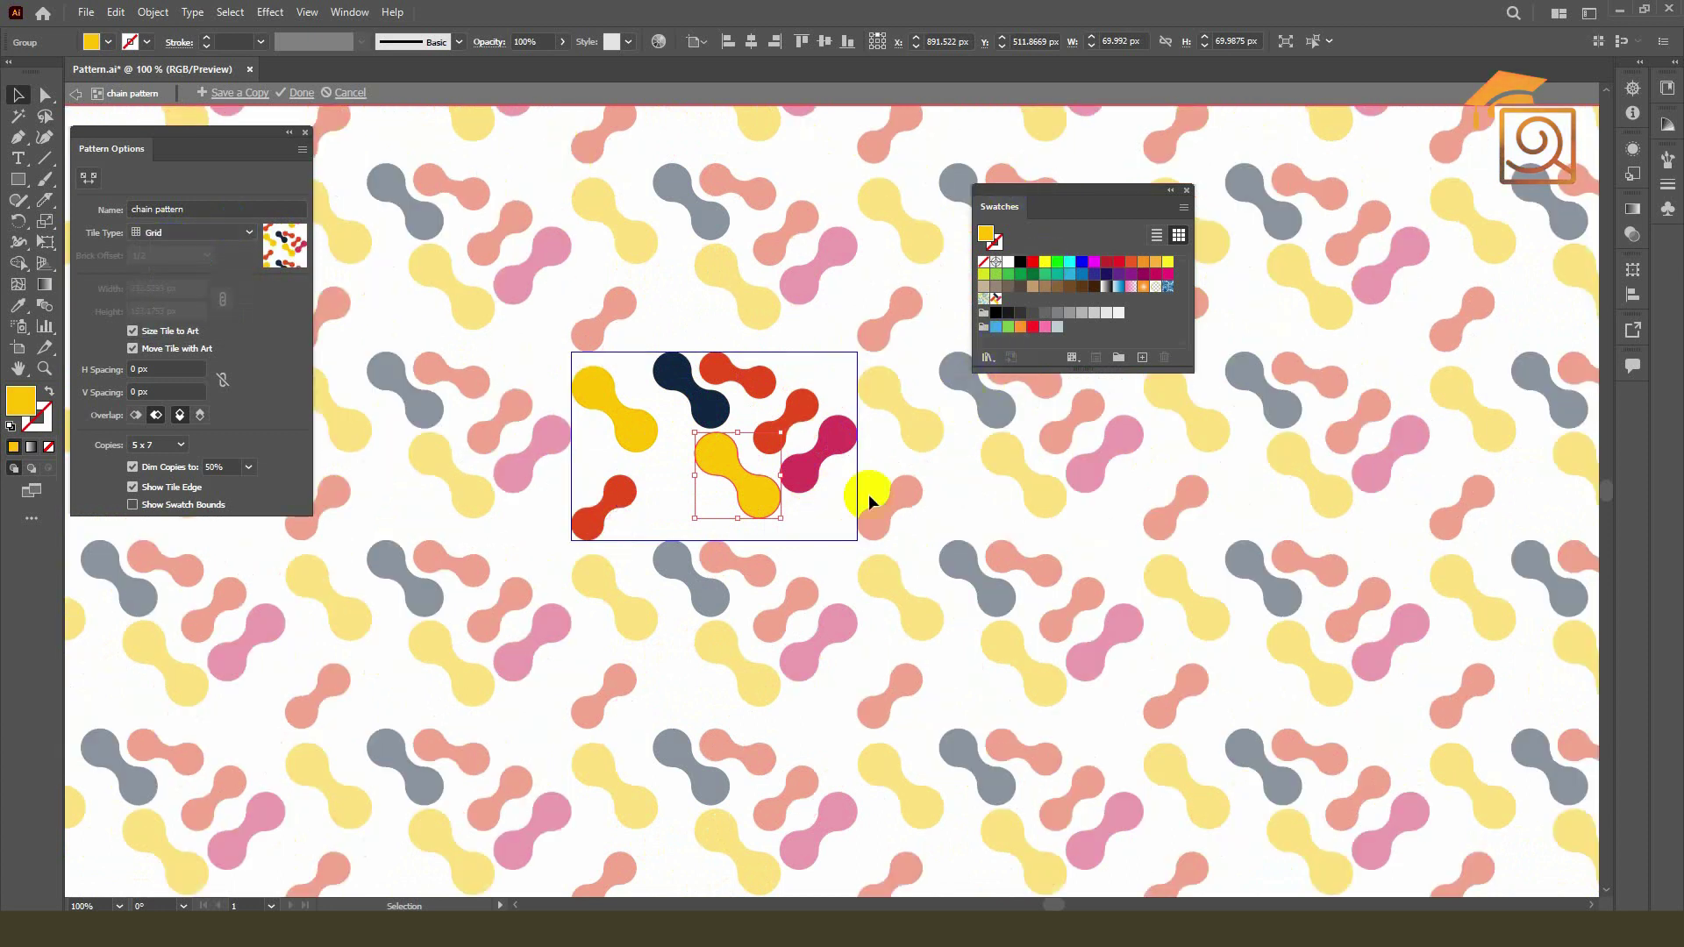
Step: Copy the navy link lower in the tile and finish editing the chain pattern
{"action": "left_click", "coordinate": [628, 494]}
{"action": "left_click_drag", "start_coordinate": [717, 424], "coordinate": [716, 544]}
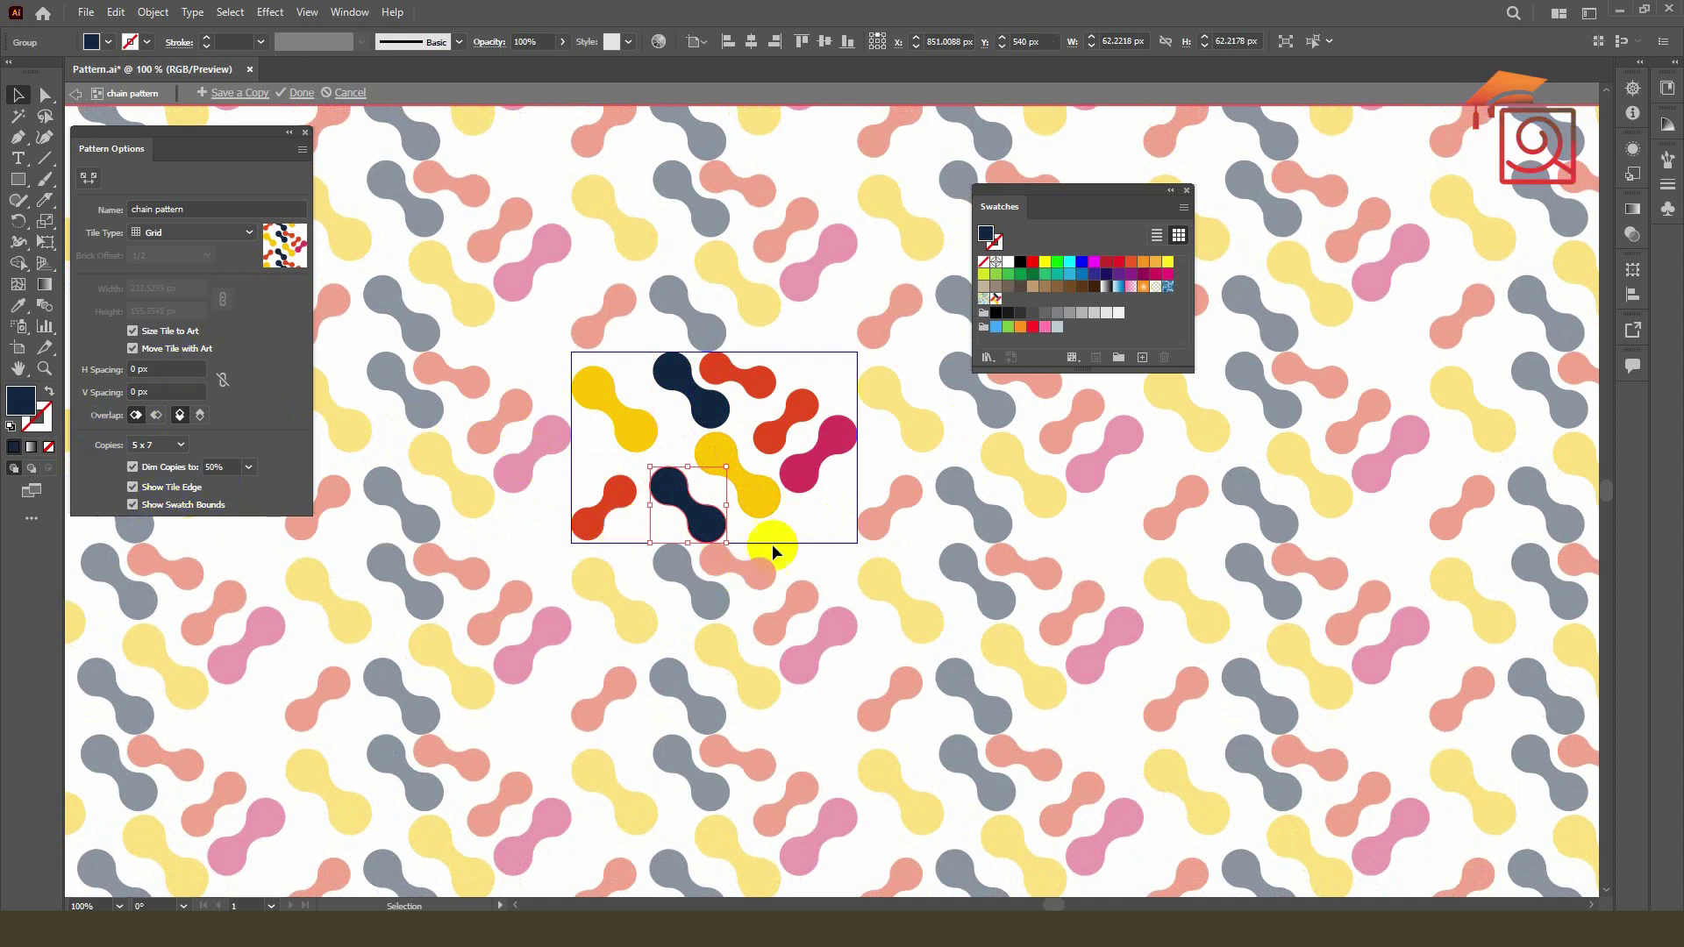
{"action": "scroll", "coordinate": [737, 443], "scroll_direction": "down", "scroll_amount": 4}
{"action": "scroll", "coordinate": [786, 449], "scroll_direction": "up", "scroll_amount": 2}
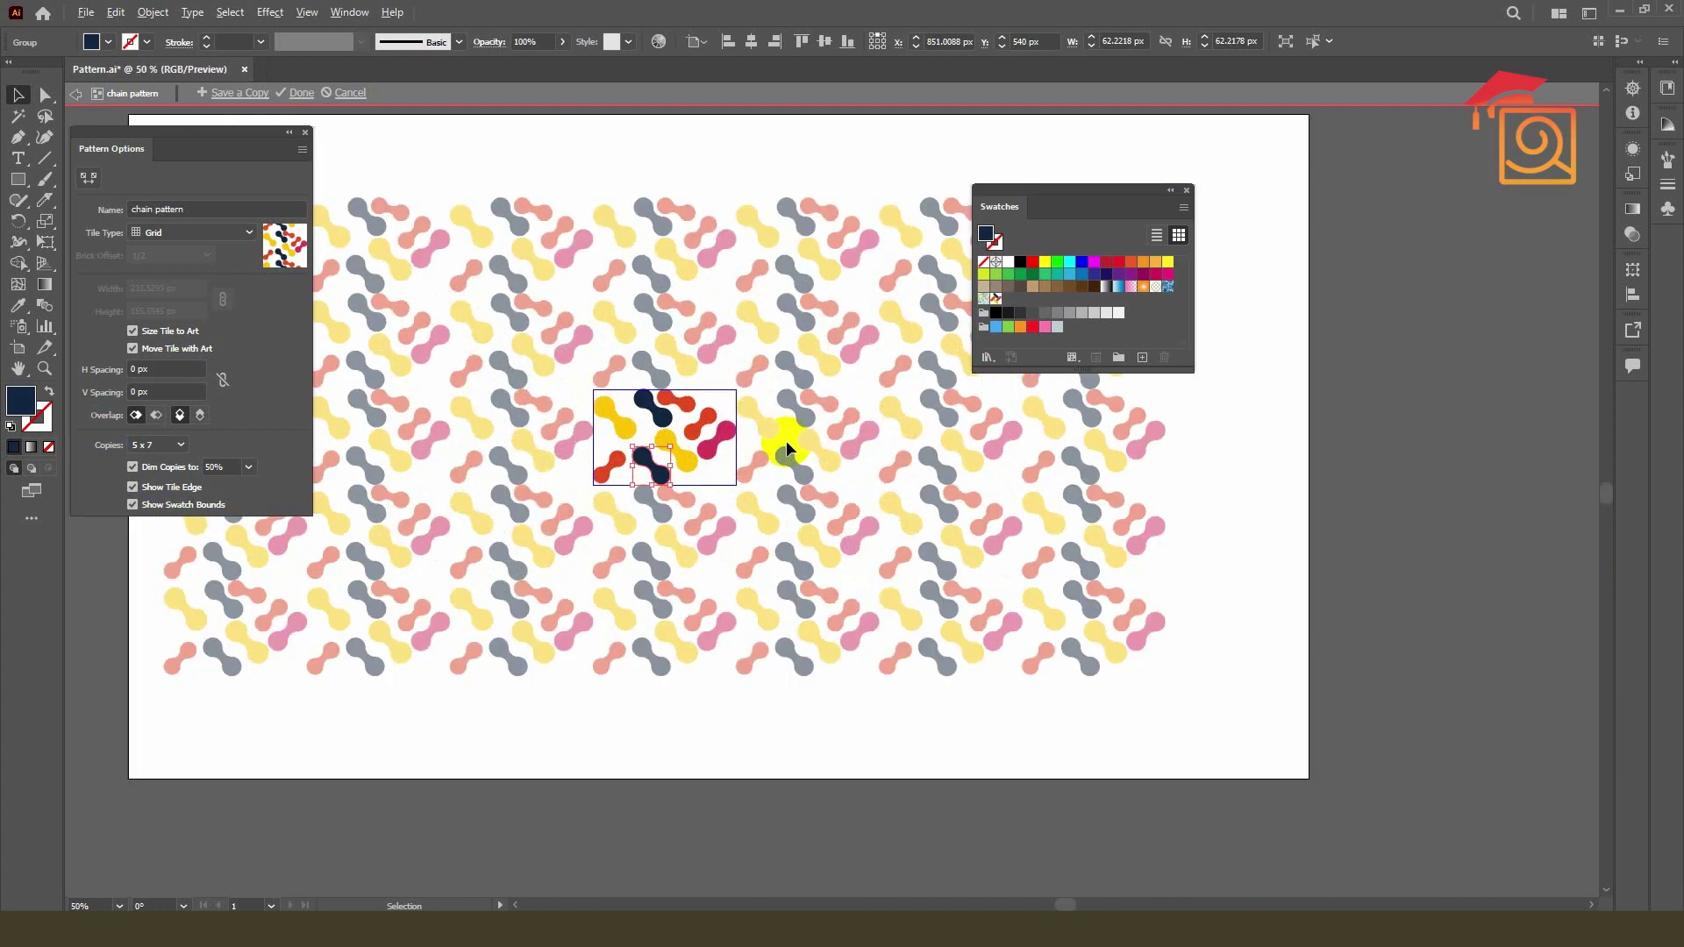
{"action": "left_click", "coordinate": [298, 93]}
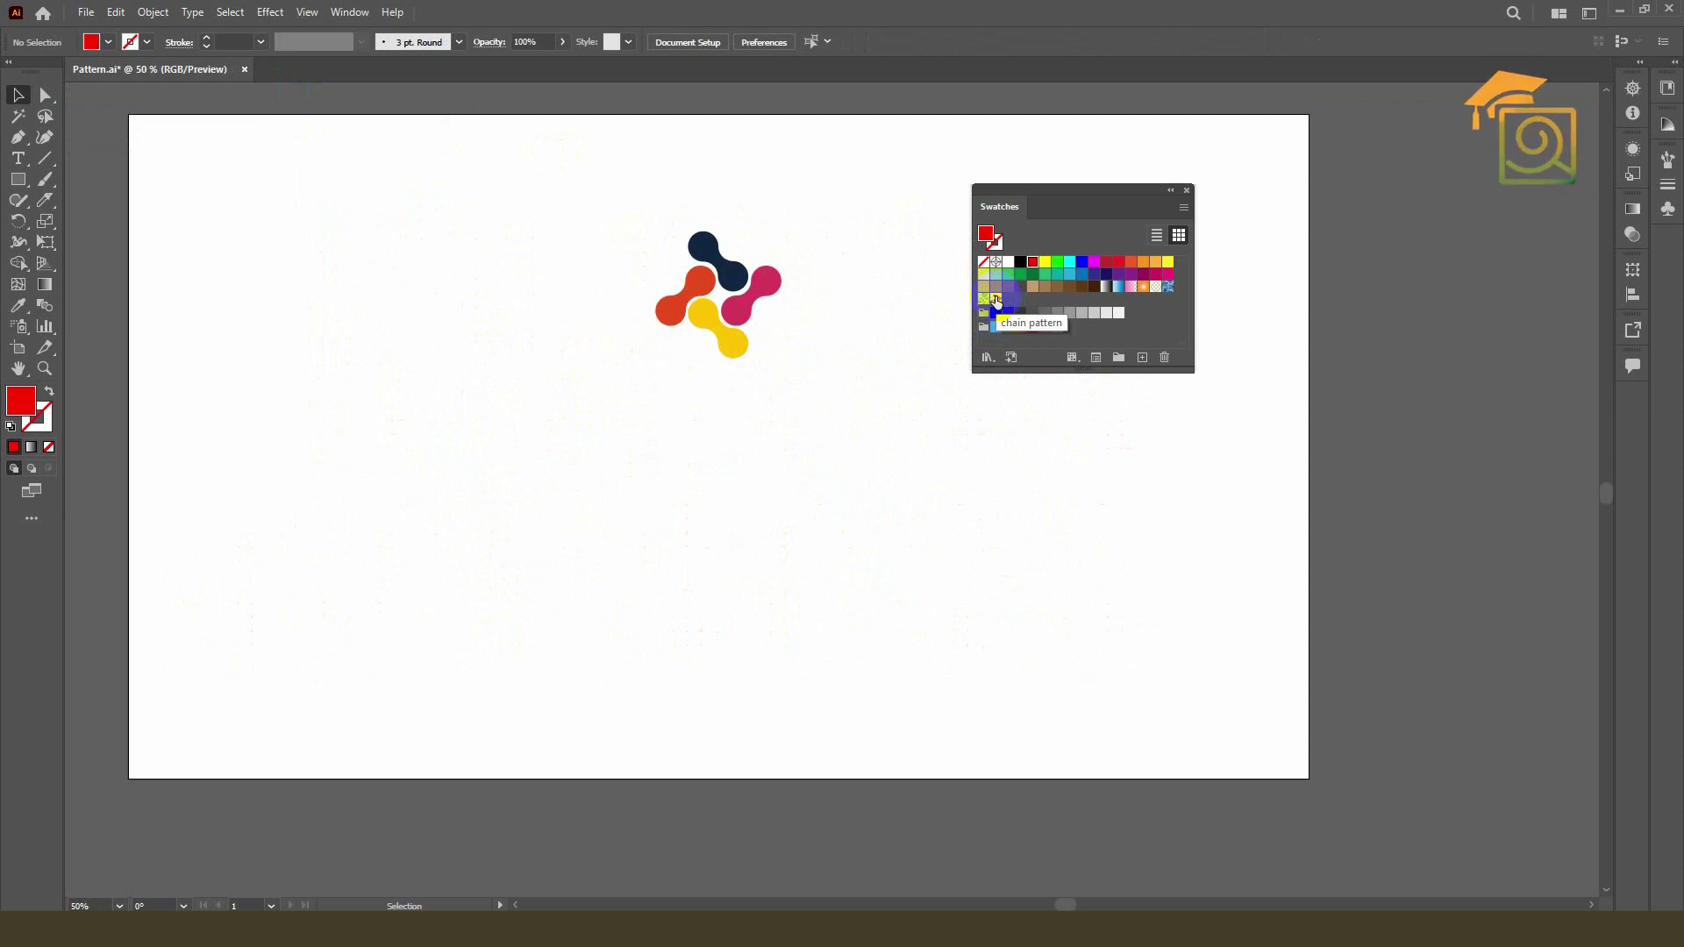
Step: Move the original chain motif off the artboard to the upper left
{"action": "scroll", "coordinate": [870, 399], "scroll_direction": "down", "scroll_amount": 3}
{"action": "left_click_drag", "start_coordinate": [752, 319], "coordinate": [847, 440]}
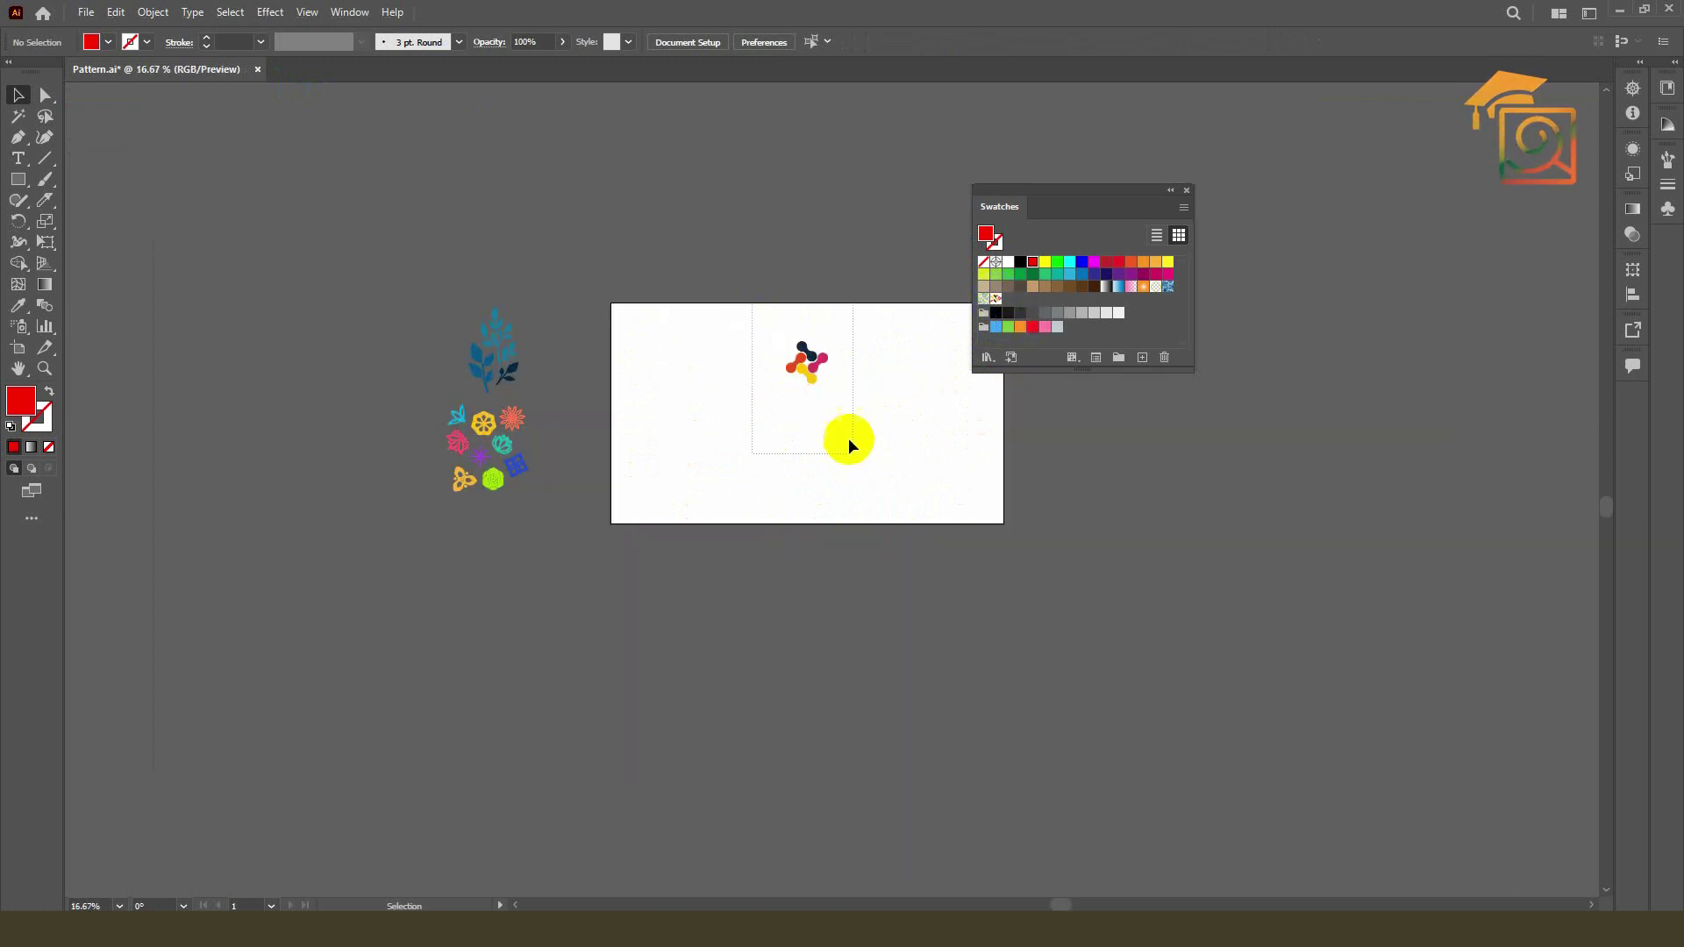
{"action": "mouse_move", "coordinate": [801, 360]}
{"action": "left_mouse_down"}
{"action": "mouse_move", "coordinate": [579, 294]}
{"action": "mouse_move", "coordinate": [510, 252]}
{"action": "left_mouse_up"}
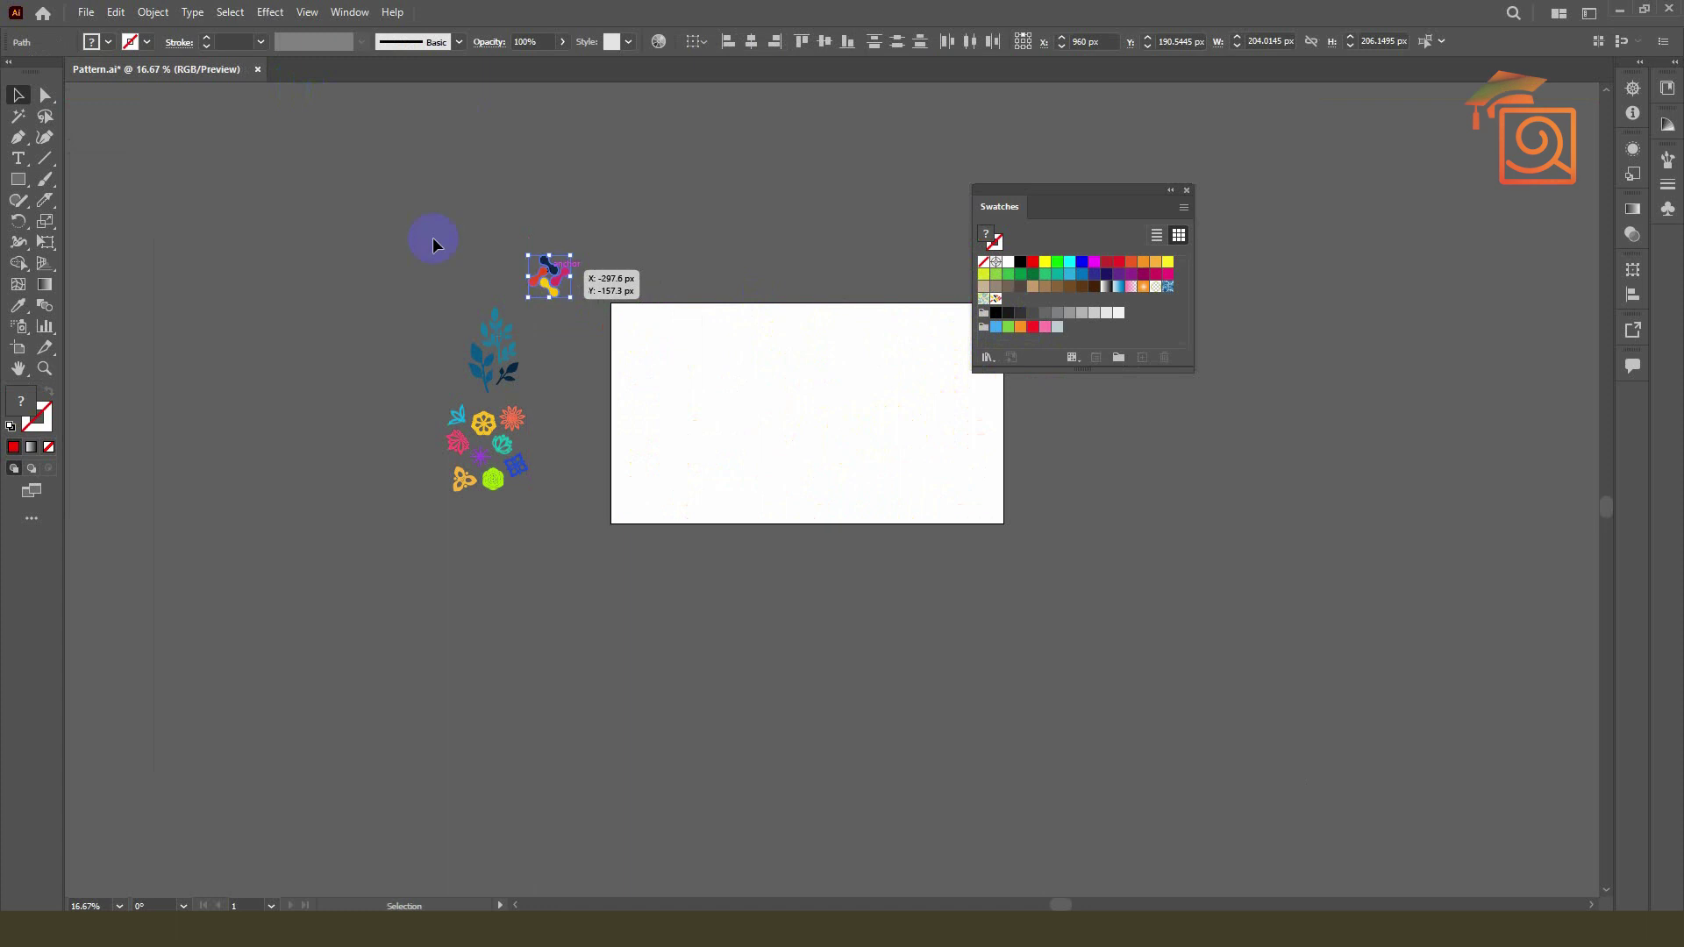
Step: Undo a stray yellow fill on the motif and draw a tall rectangle on the artboard's left
{"action": "left_click", "coordinate": [19, 179]}
{"action": "scroll", "coordinate": [1053, 432], "scroll_direction": "up", "scroll_amount": 1}
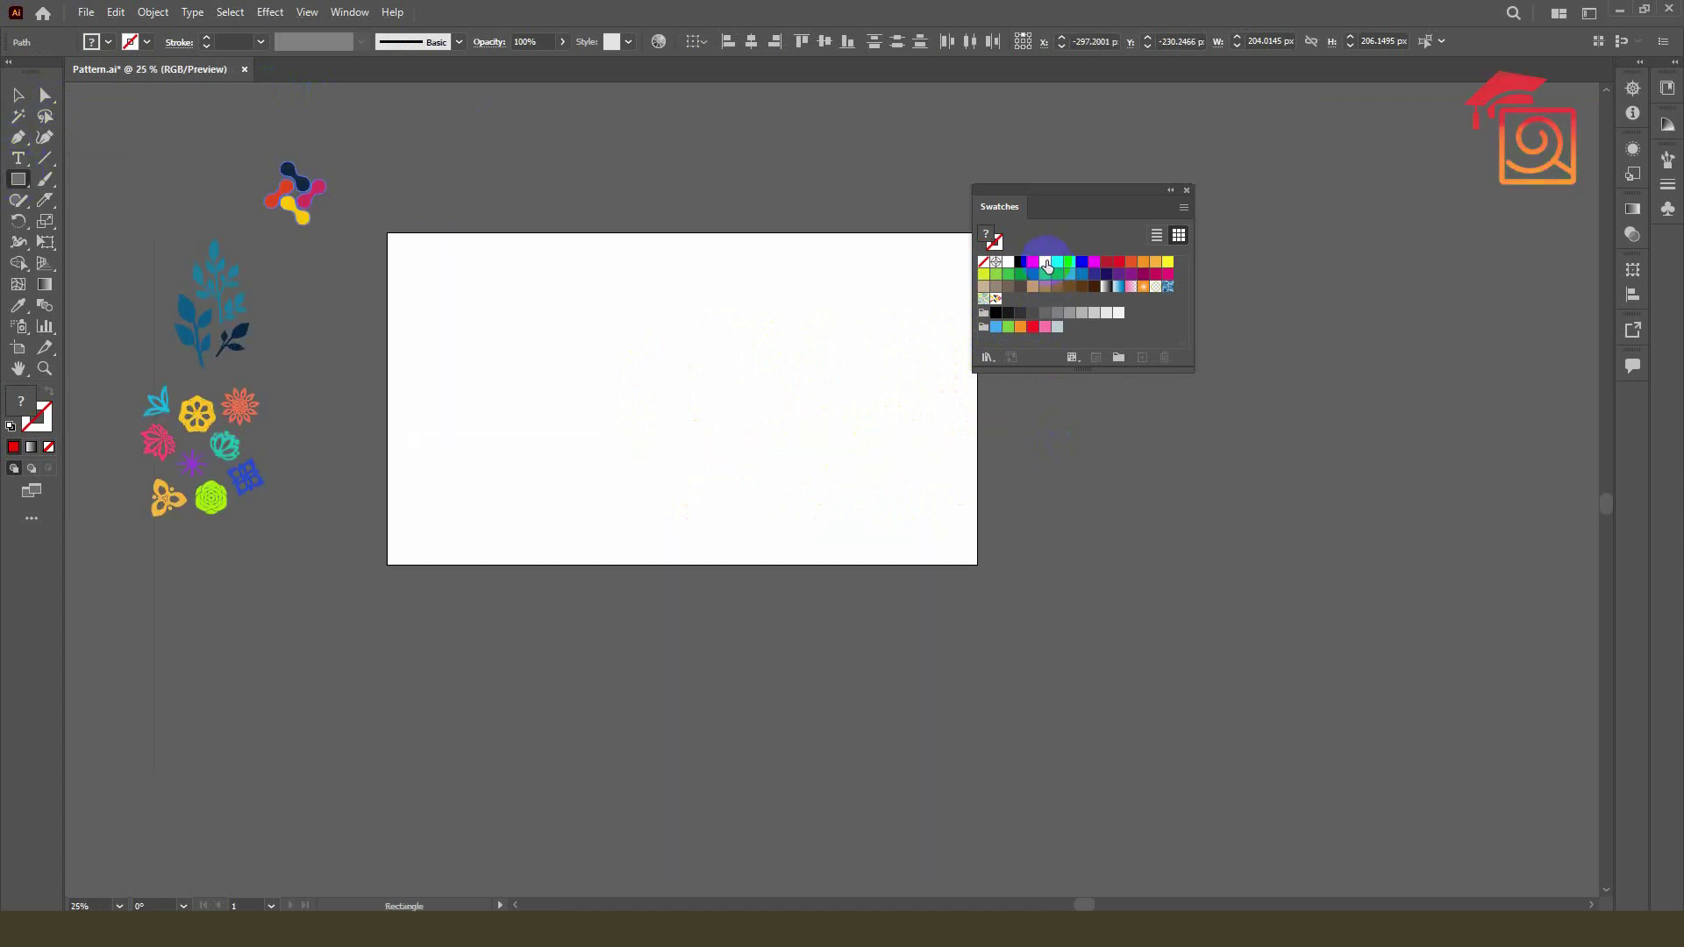
{"action": "left_click", "coordinate": [1045, 261]}
{"action": "key", "text": "ctrl+z"}
{"action": "key", "text": "v"}
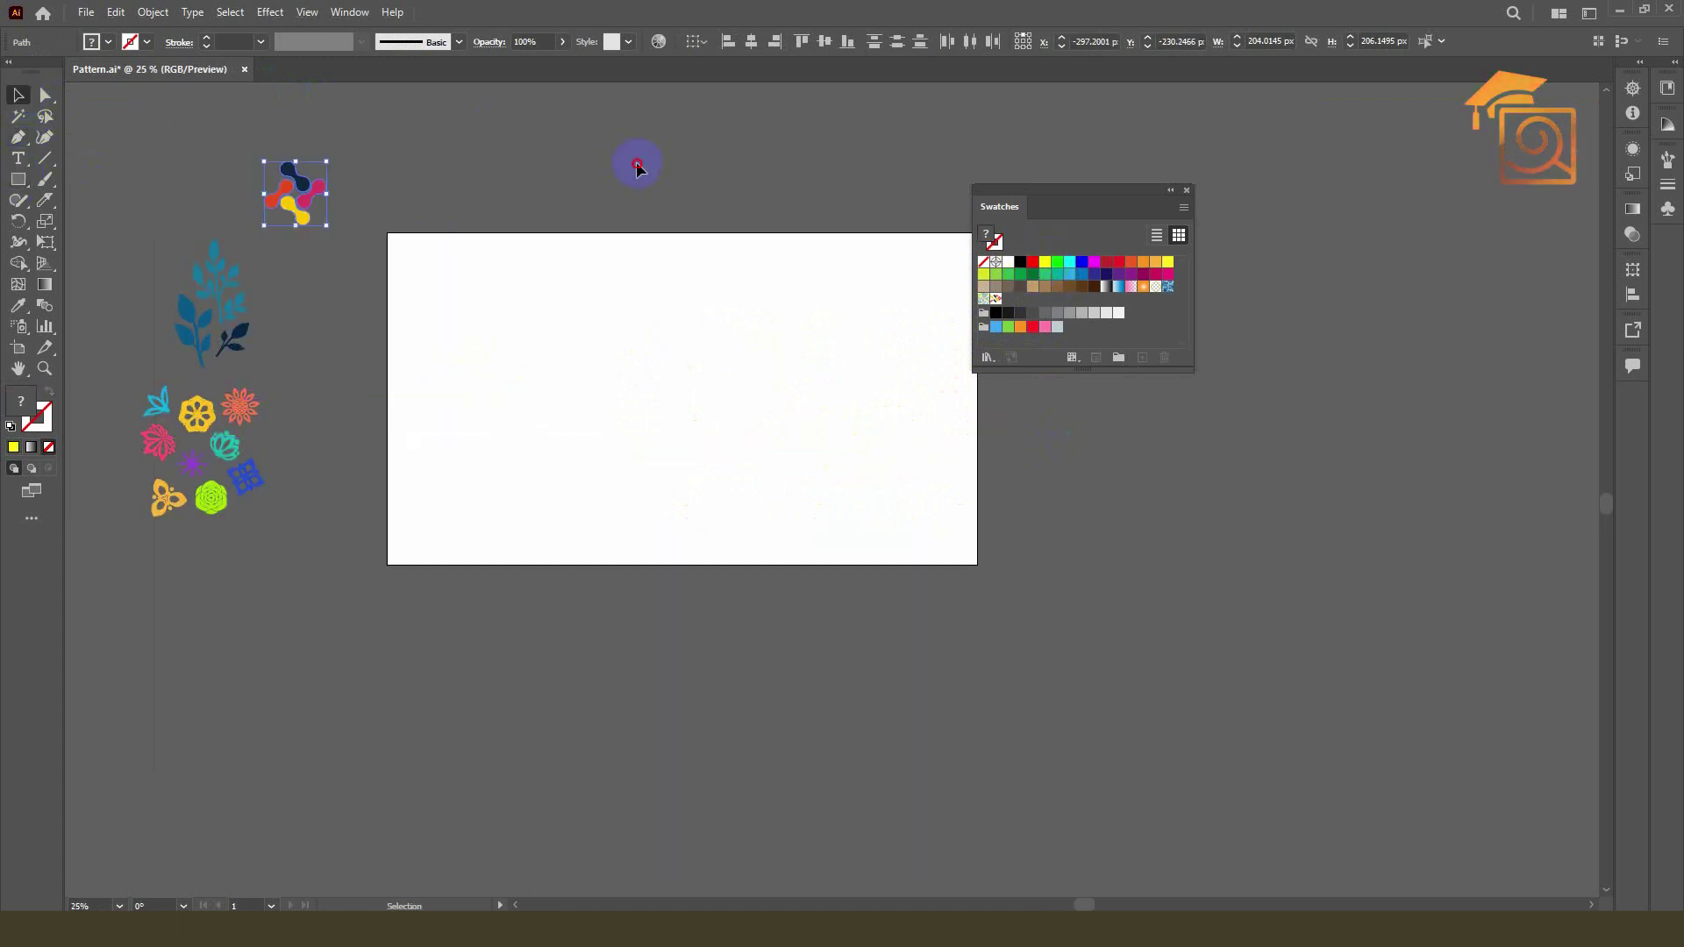
{"action": "left_click", "coordinate": [667, 172]}
{"action": "left_click", "coordinate": [21, 181]}
{"action": "left_click_drag", "start_coordinate": [401, 244], "coordinate": [590, 553]}
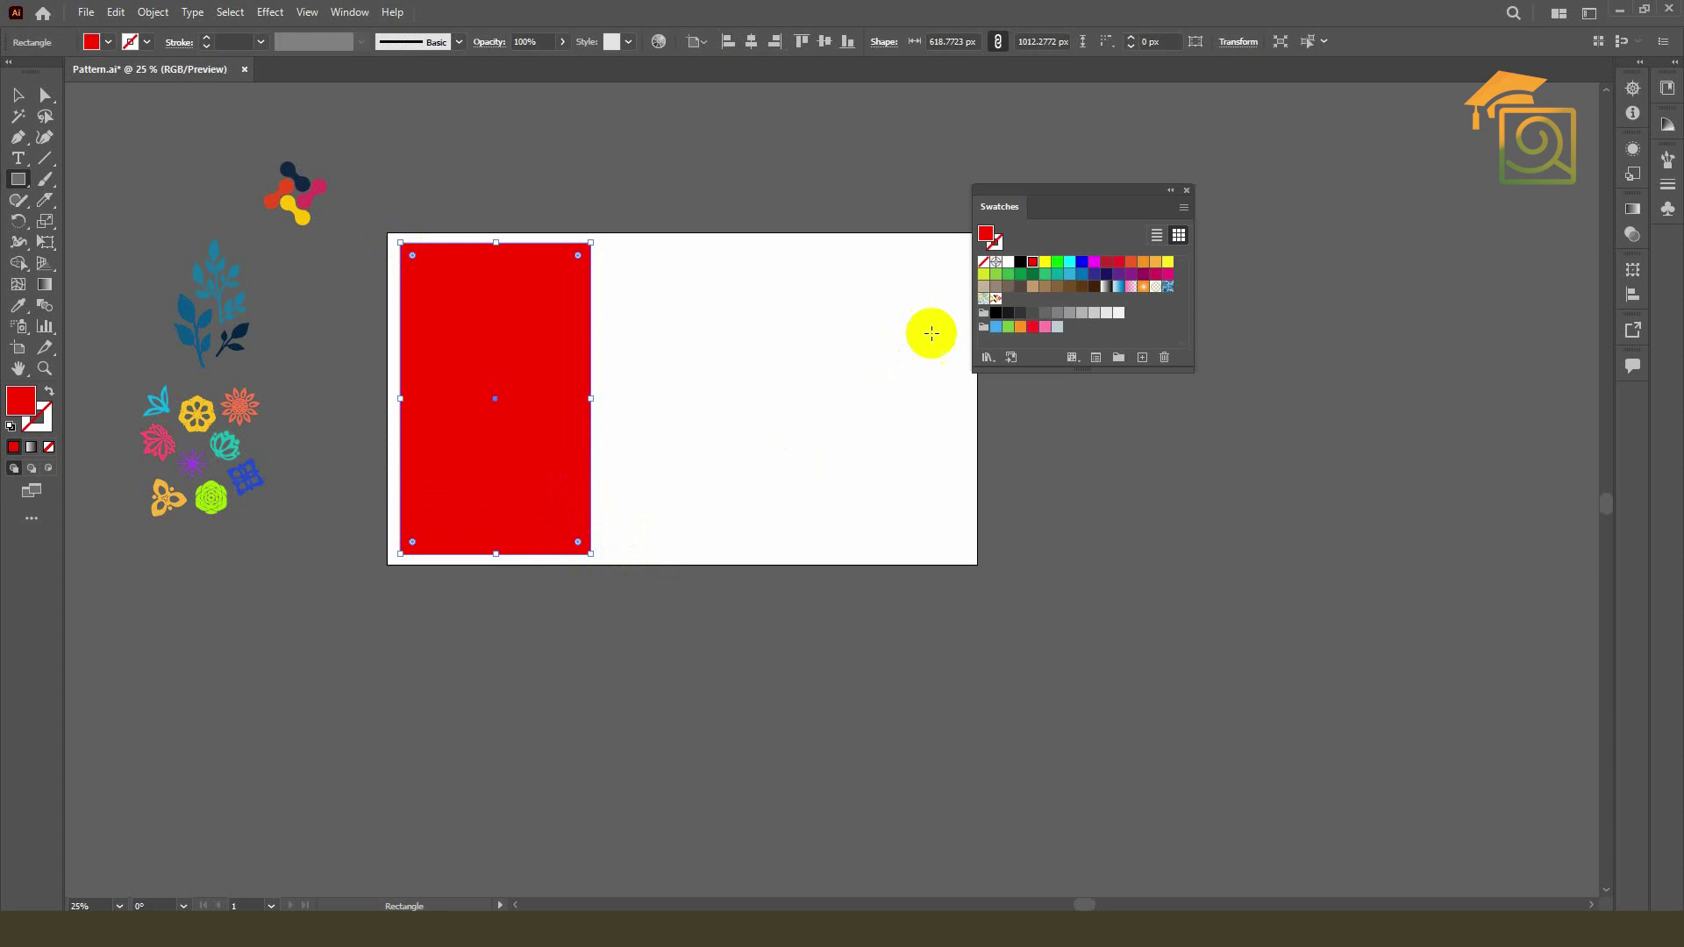
Step: Fill the rectangle with the chain pattern swatch, undoing an accidental duplicate
{"action": "left_click", "coordinate": [997, 298]}
{"action": "left_click", "coordinate": [17, 94]}
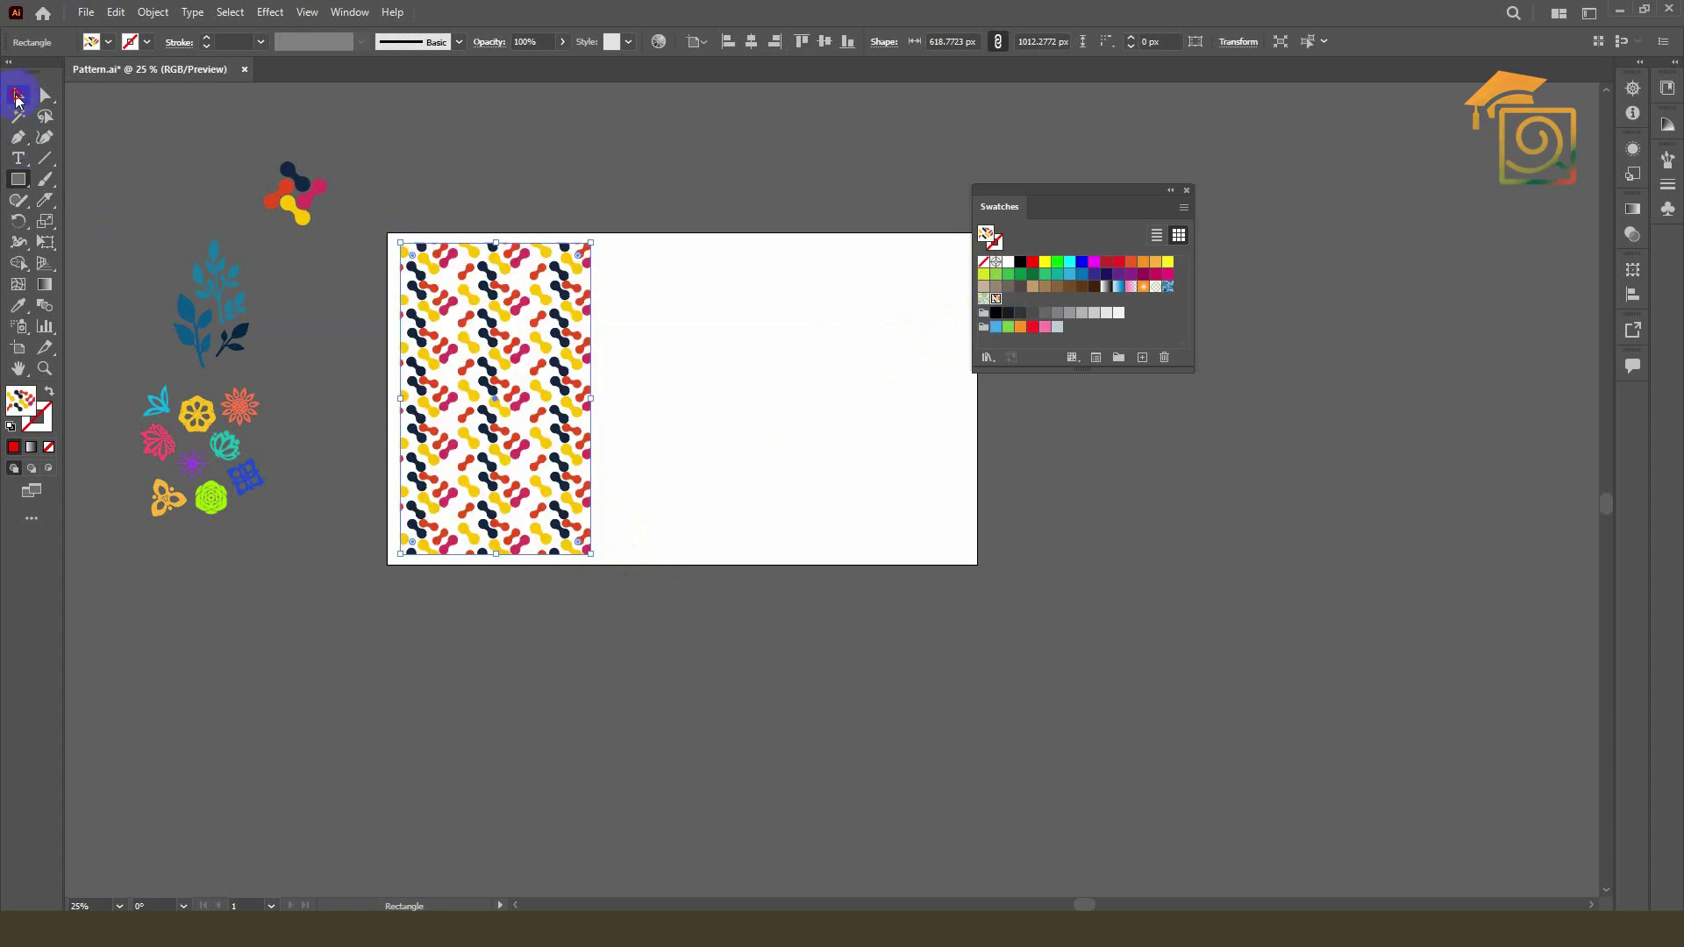
{"action": "left_click", "coordinate": [592, 220]}
{"action": "scroll", "coordinate": [489, 413], "scroll_direction": "up", "scroll_amount": 1}
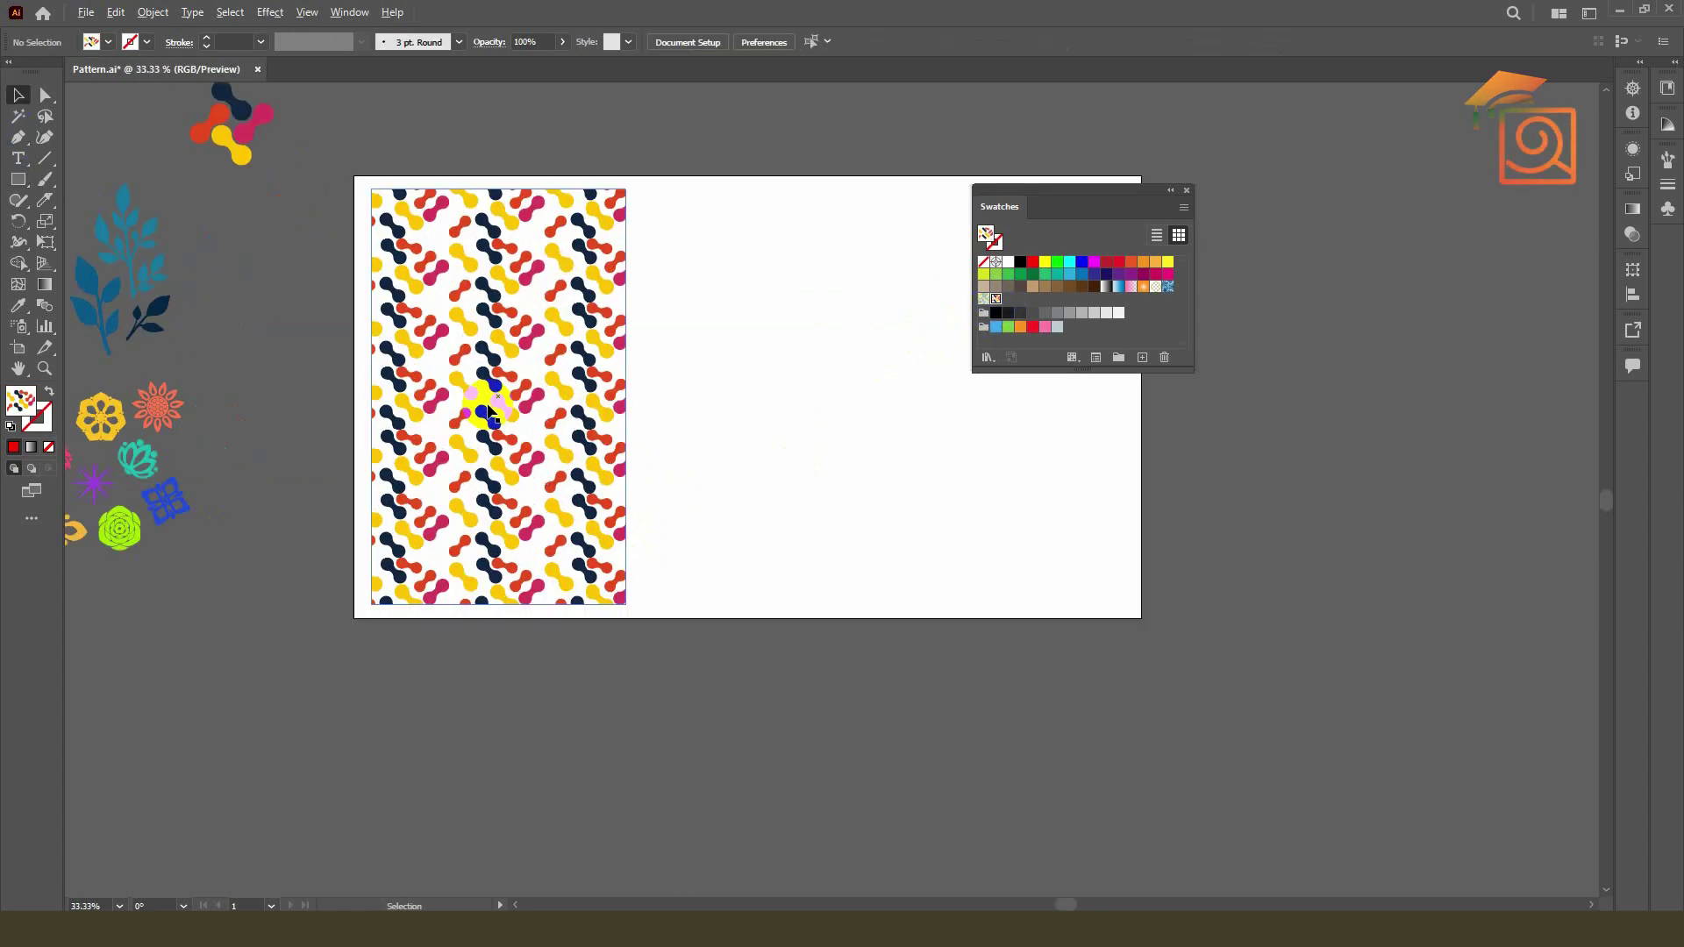
{"action": "left_click", "coordinate": [456, 360]}
{"action": "left_click_drag", "start_coordinate": [447, 347], "coordinate": [699, 348]}
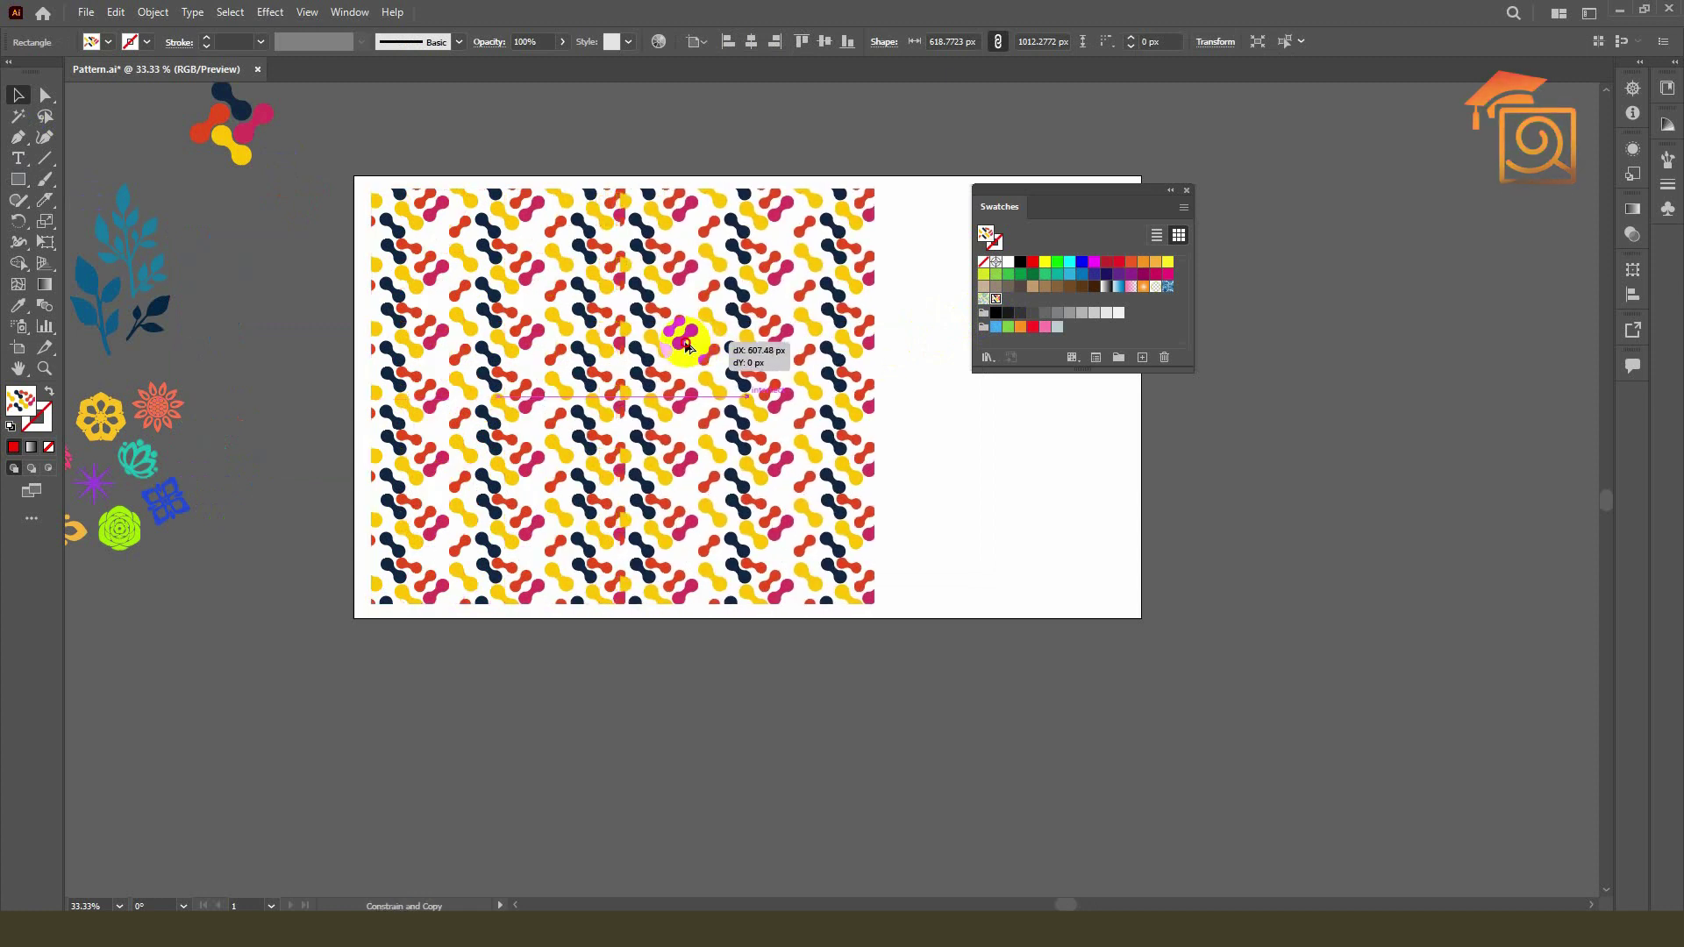
{"action": "left_click_drag", "start_coordinate": [691, 348], "coordinate": [680, 339]}
{"action": "key", "text": "ctrl+z"}
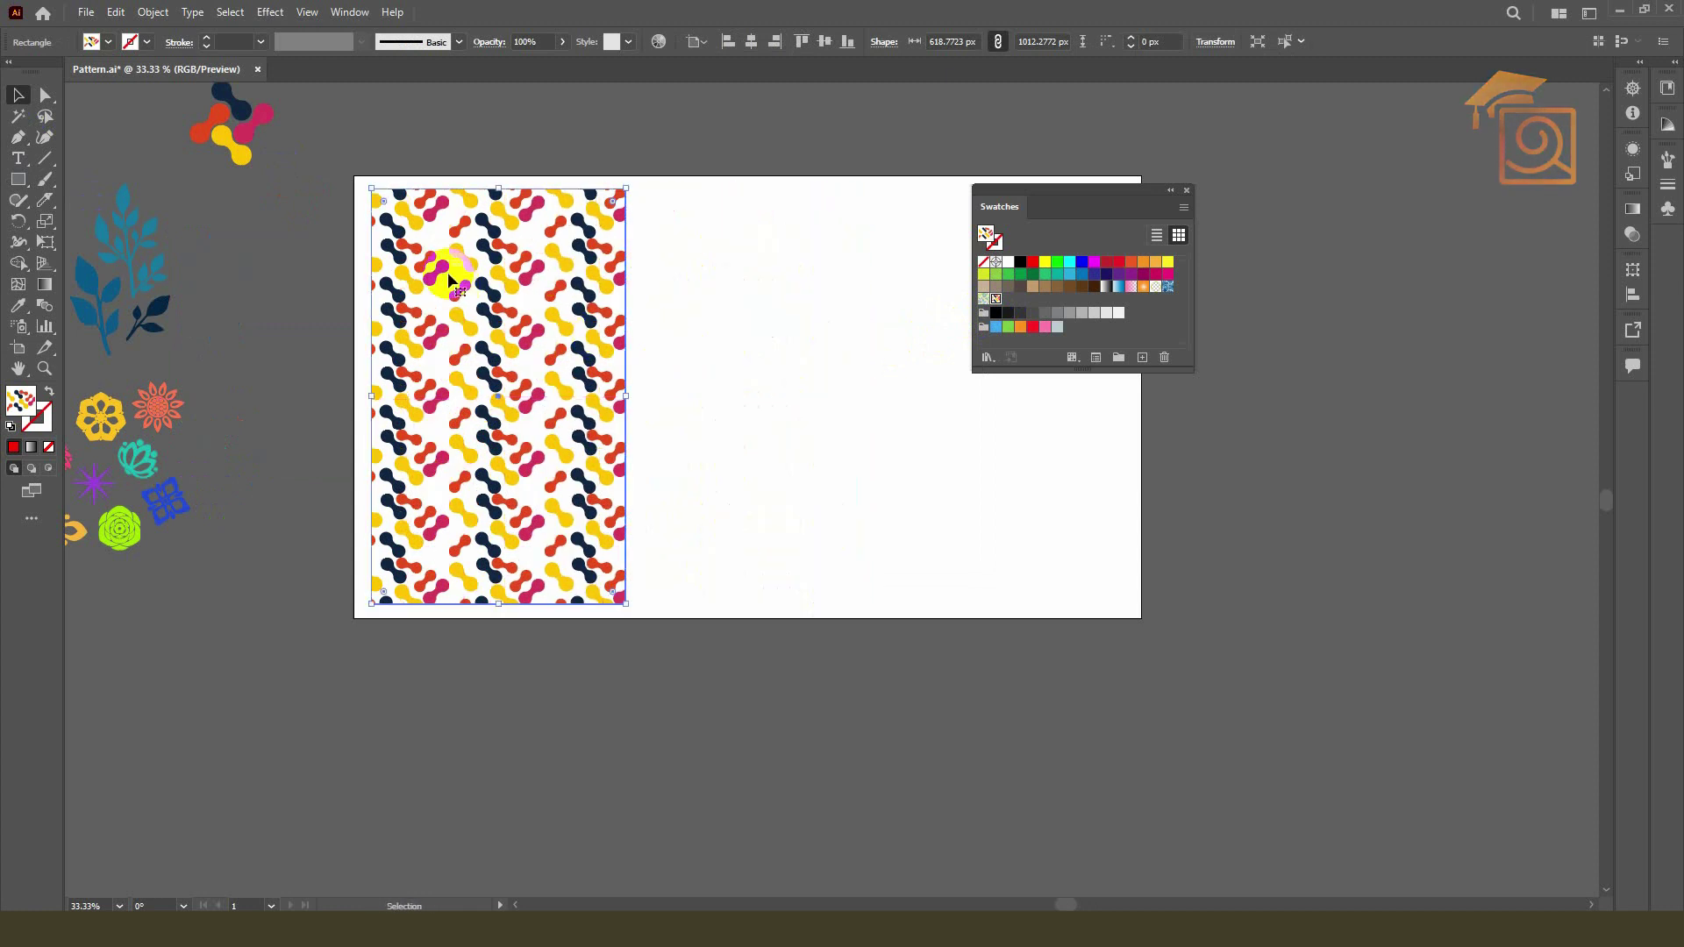
Step: Snap the chain-pattern rectangle to the artboard's top-left corner
{"action": "left_click_drag", "start_coordinate": [435, 214], "coordinate": [421, 205]}
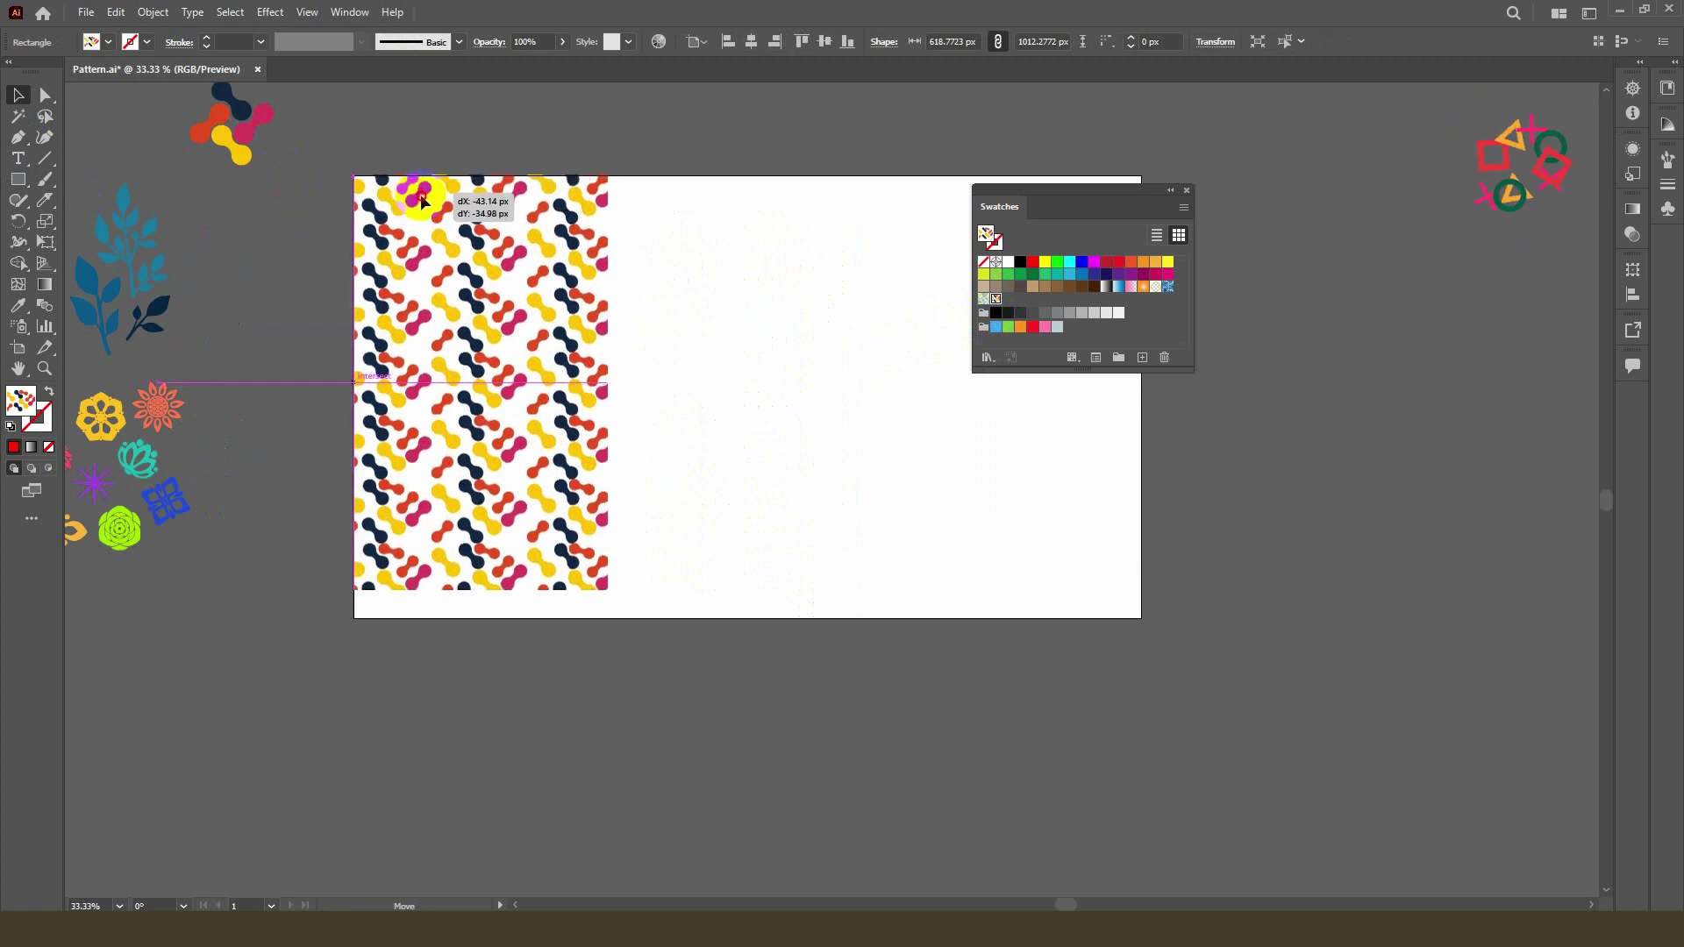
{"action": "key", "text": "ctrl+plus"}
{"action": "key", "text": "ctrl+plus"}
{"action": "left_click_drag", "start_coordinate": [421, 205], "coordinate": [309, 193]}
{"action": "key", "text": "ctrl+minus"}
{"action": "key", "text": "ctrl+minus"}
{"action": "key", "text": "ctrl+minus"}
Step: Stretch the chain-pattern rectangle to cover the full 1920 × 1080 artboard
{"action": "key", "text": "a"}
{"action": "left_click", "coordinate": [506, 285]}
{"action": "left_click_drag", "start_coordinate": [507, 493], "coordinate": [904, 507]}
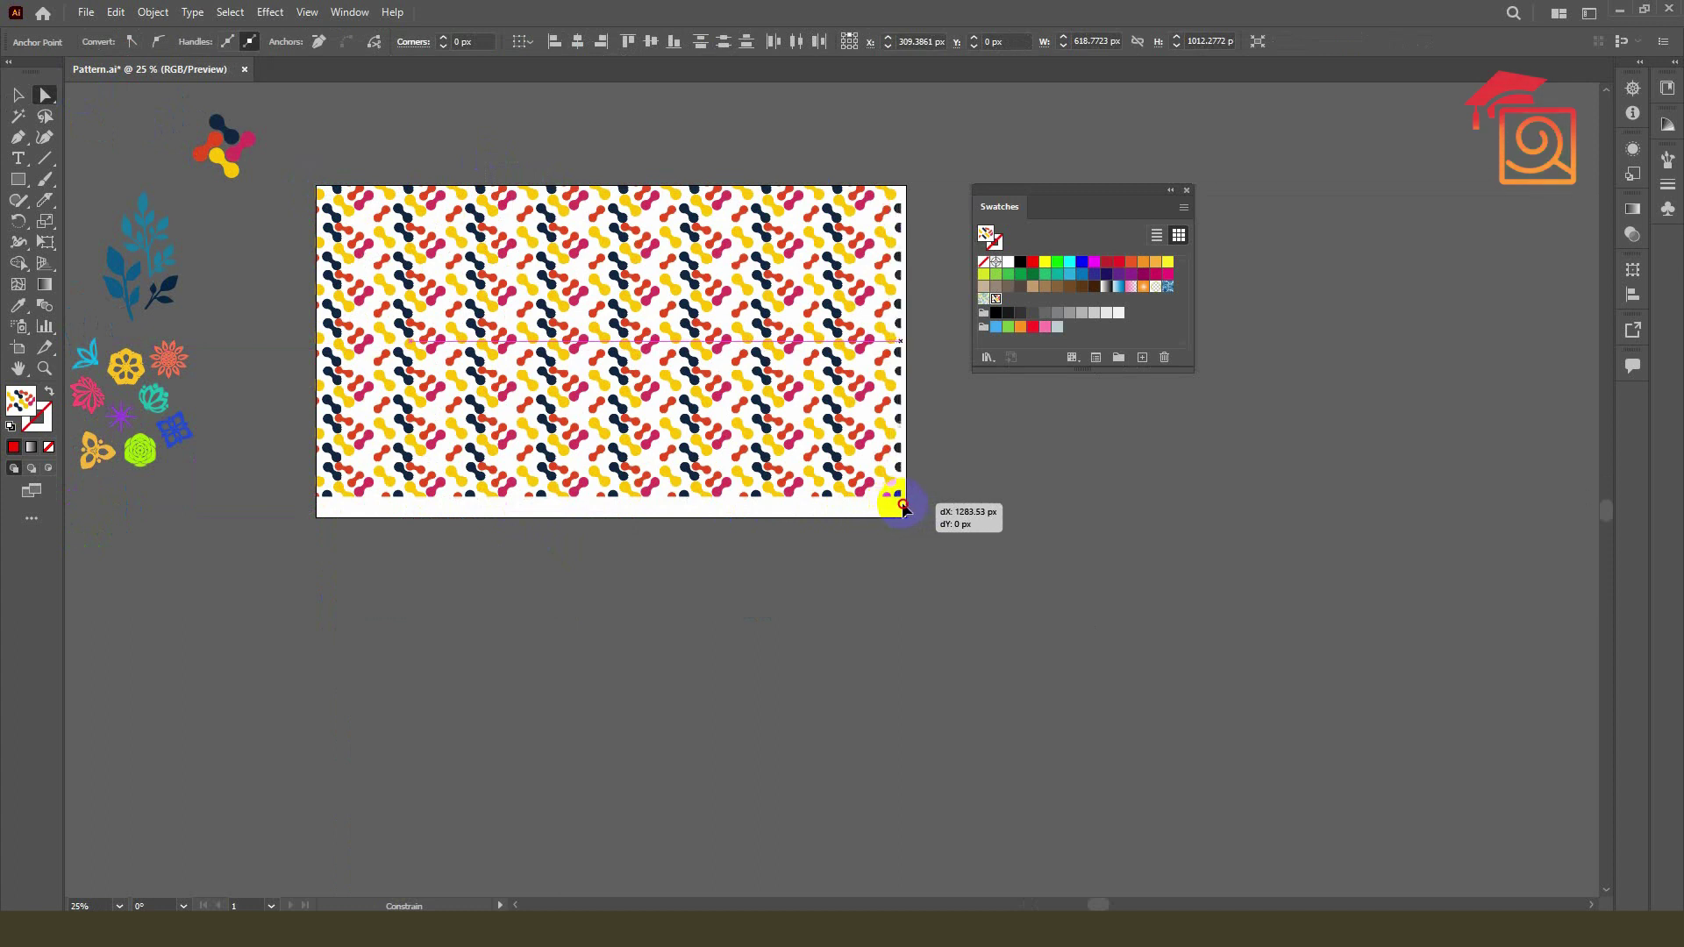
{"action": "left_click", "coordinate": [18, 93]}
{"action": "left_click", "coordinate": [643, 518]}
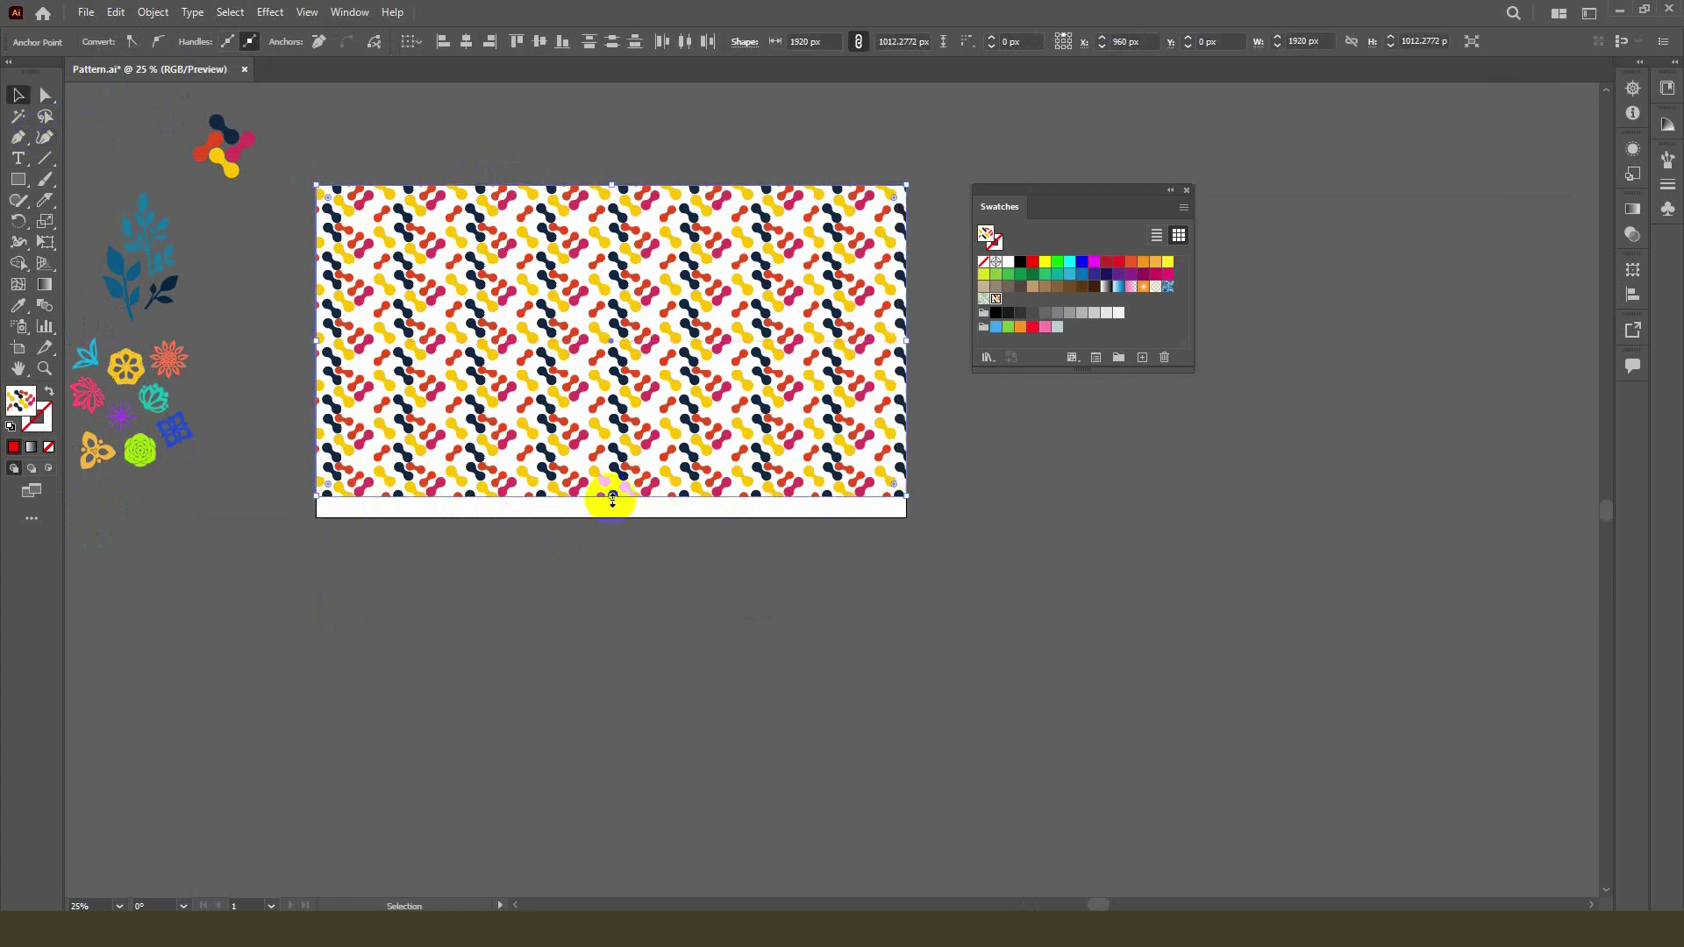
{"action": "left_click_drag", "start_coordinate": [612, 498], "coordinate": [612, 518]}
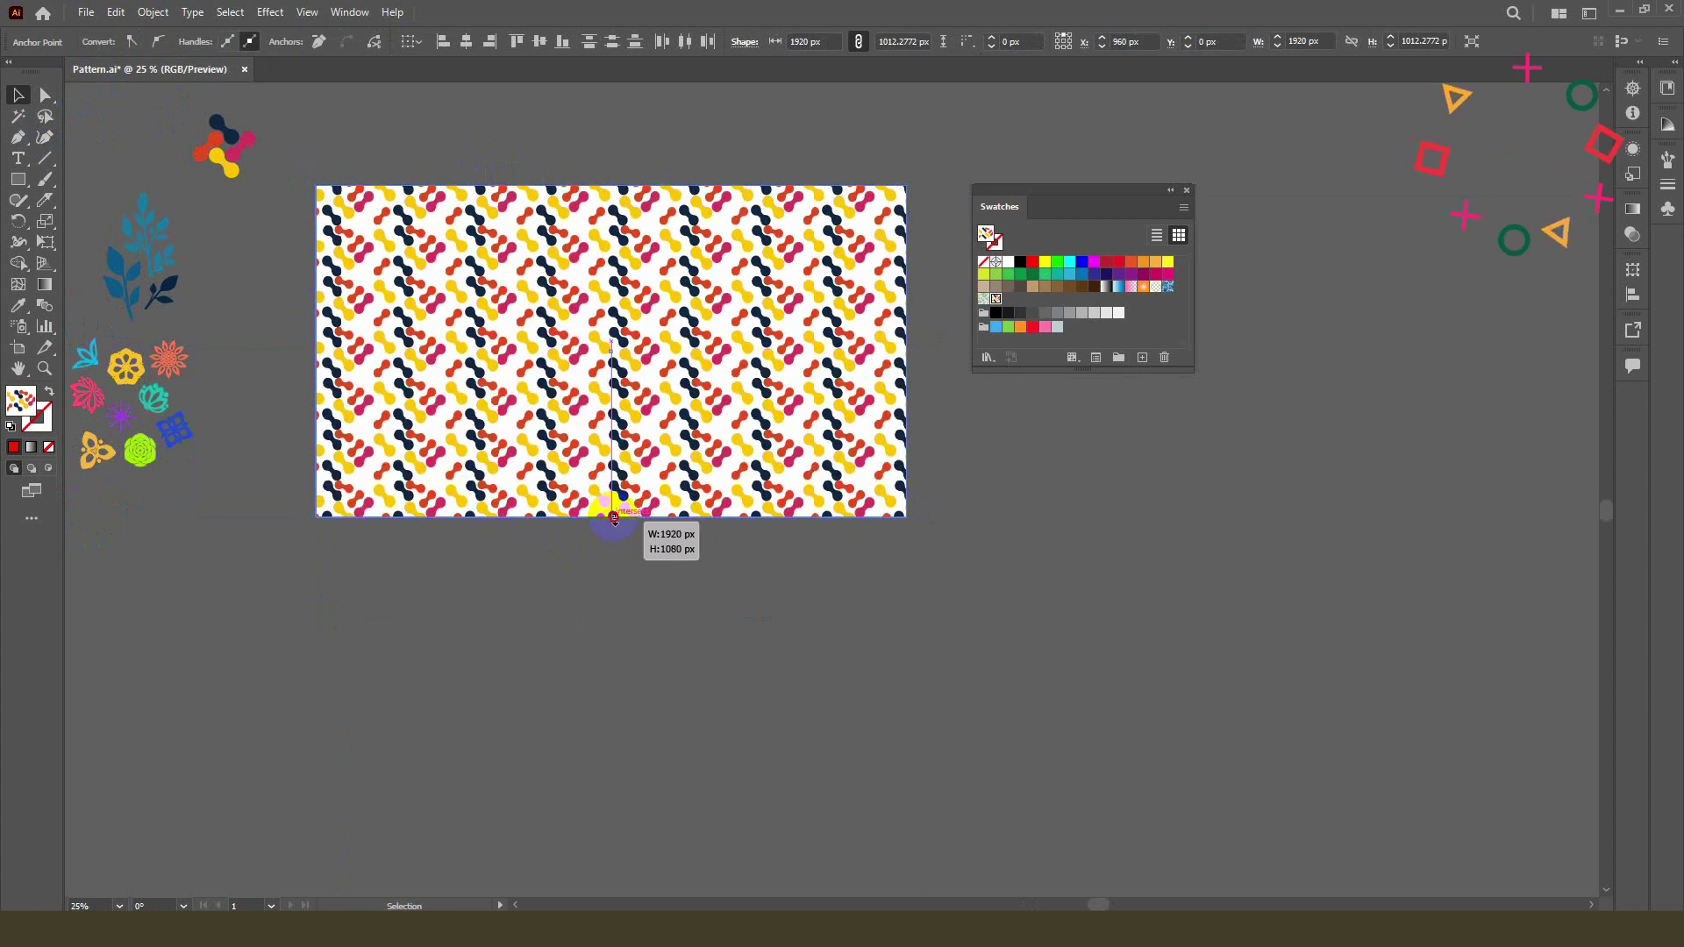
{"action": "left_click_drag", "start_coordinate": [614, 449], "coordinate": [619, 518]}
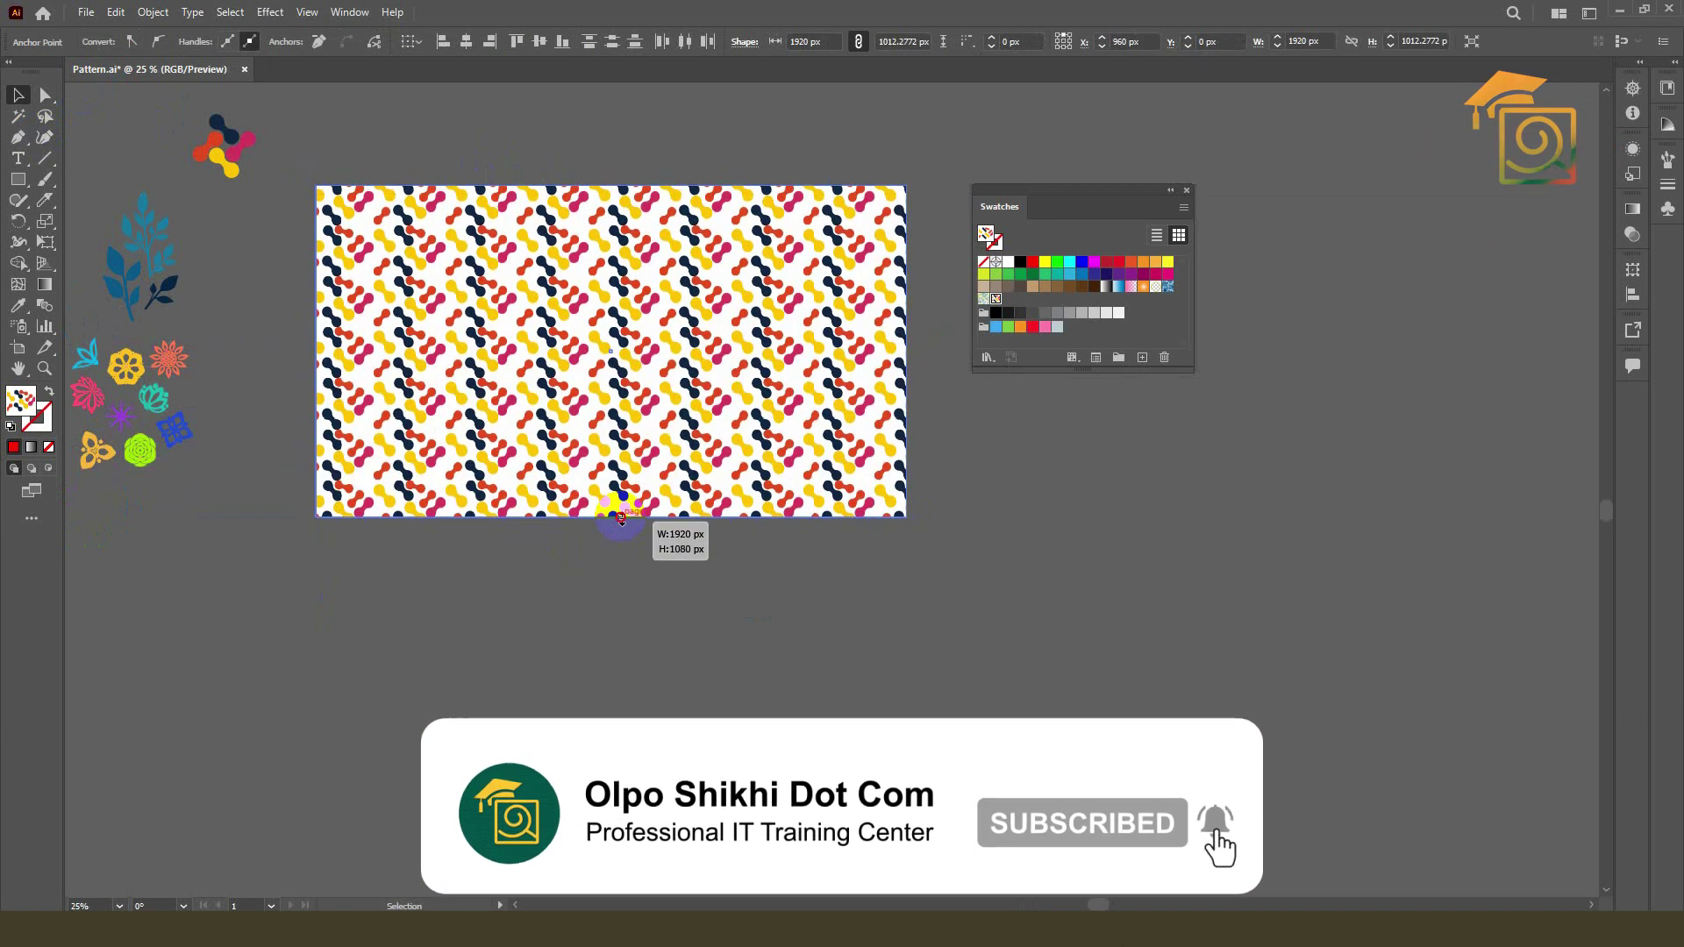
{"action": "scroll", "coordinate": [458, 405], "scroll_direction": "up", "scroll_amount": 1}
{"action": "scroll", "coordinate": [458, 413], "scroll_direction": "up", "scroll_amount": 1}
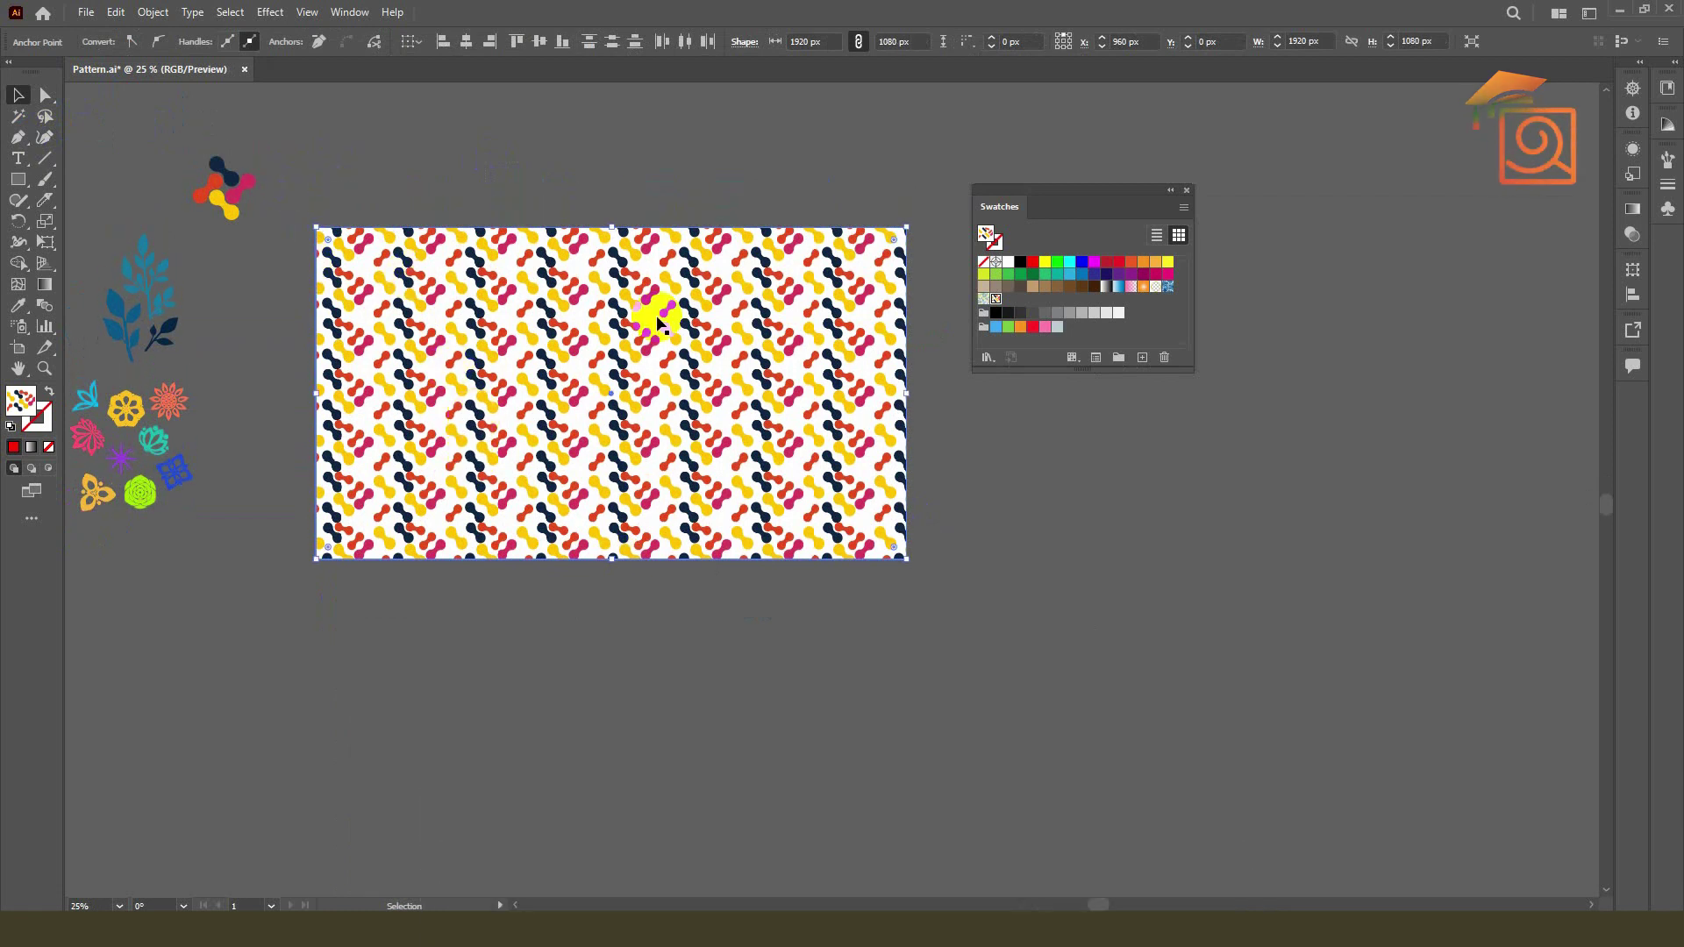
Step: Briefly open and close chain pattern editing, then deselect the rectangle
{"action": "double_click", "coordinate": [995, 300]}
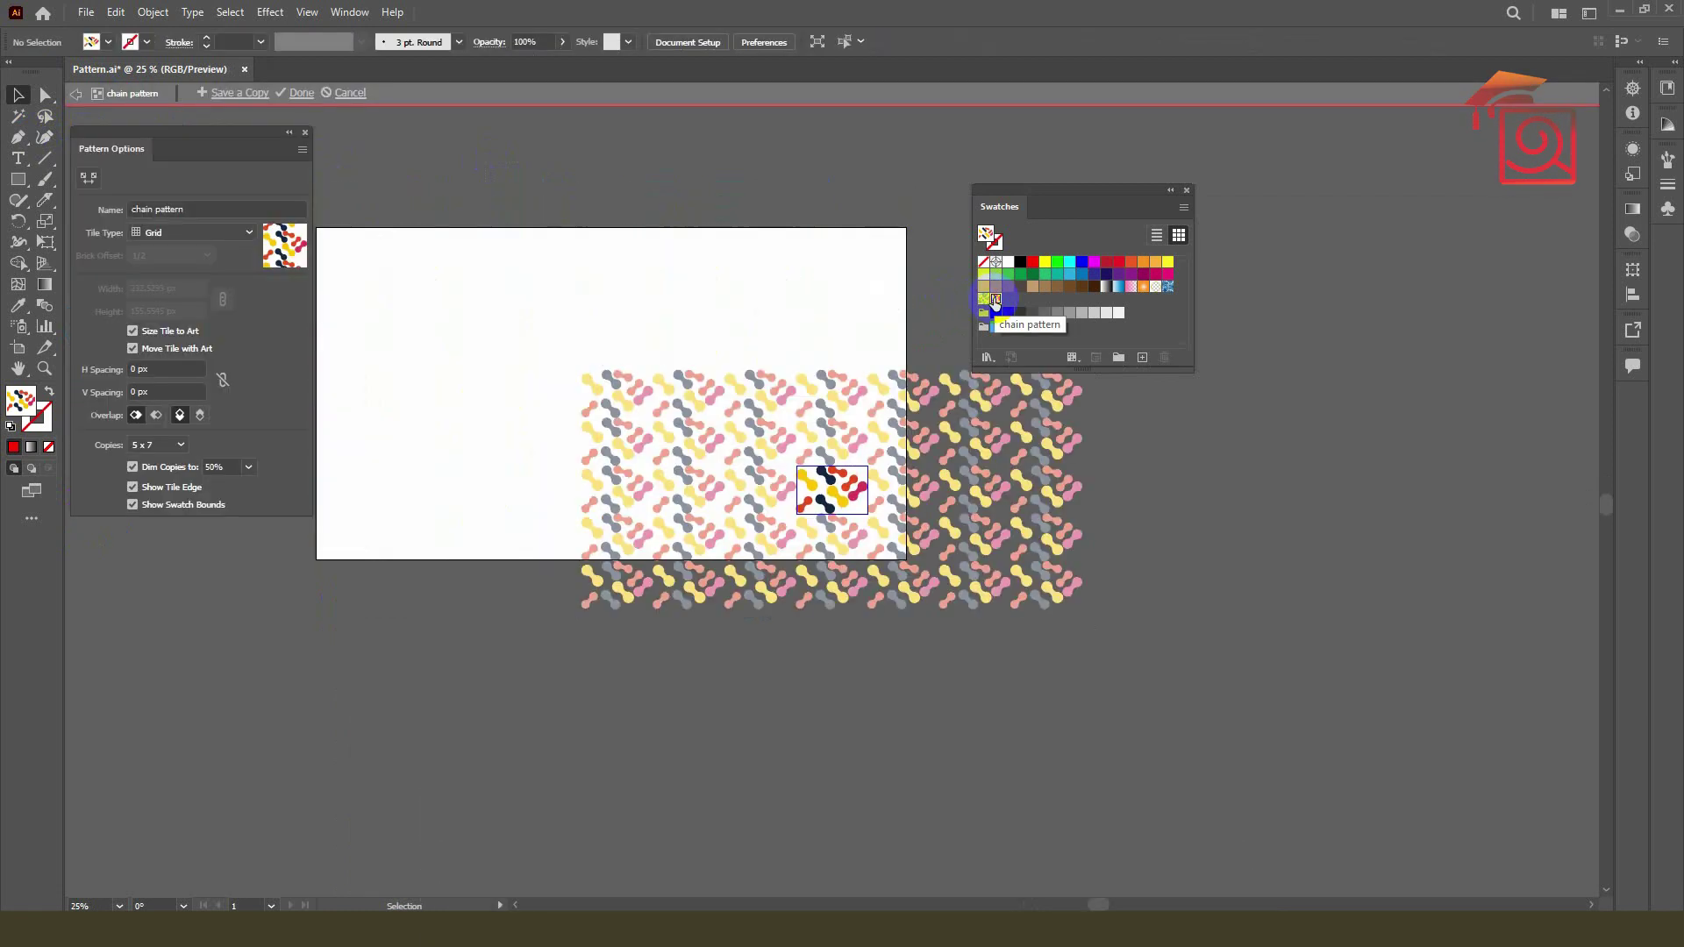
{"action": "left_click", "coordinate": [600, 93]}
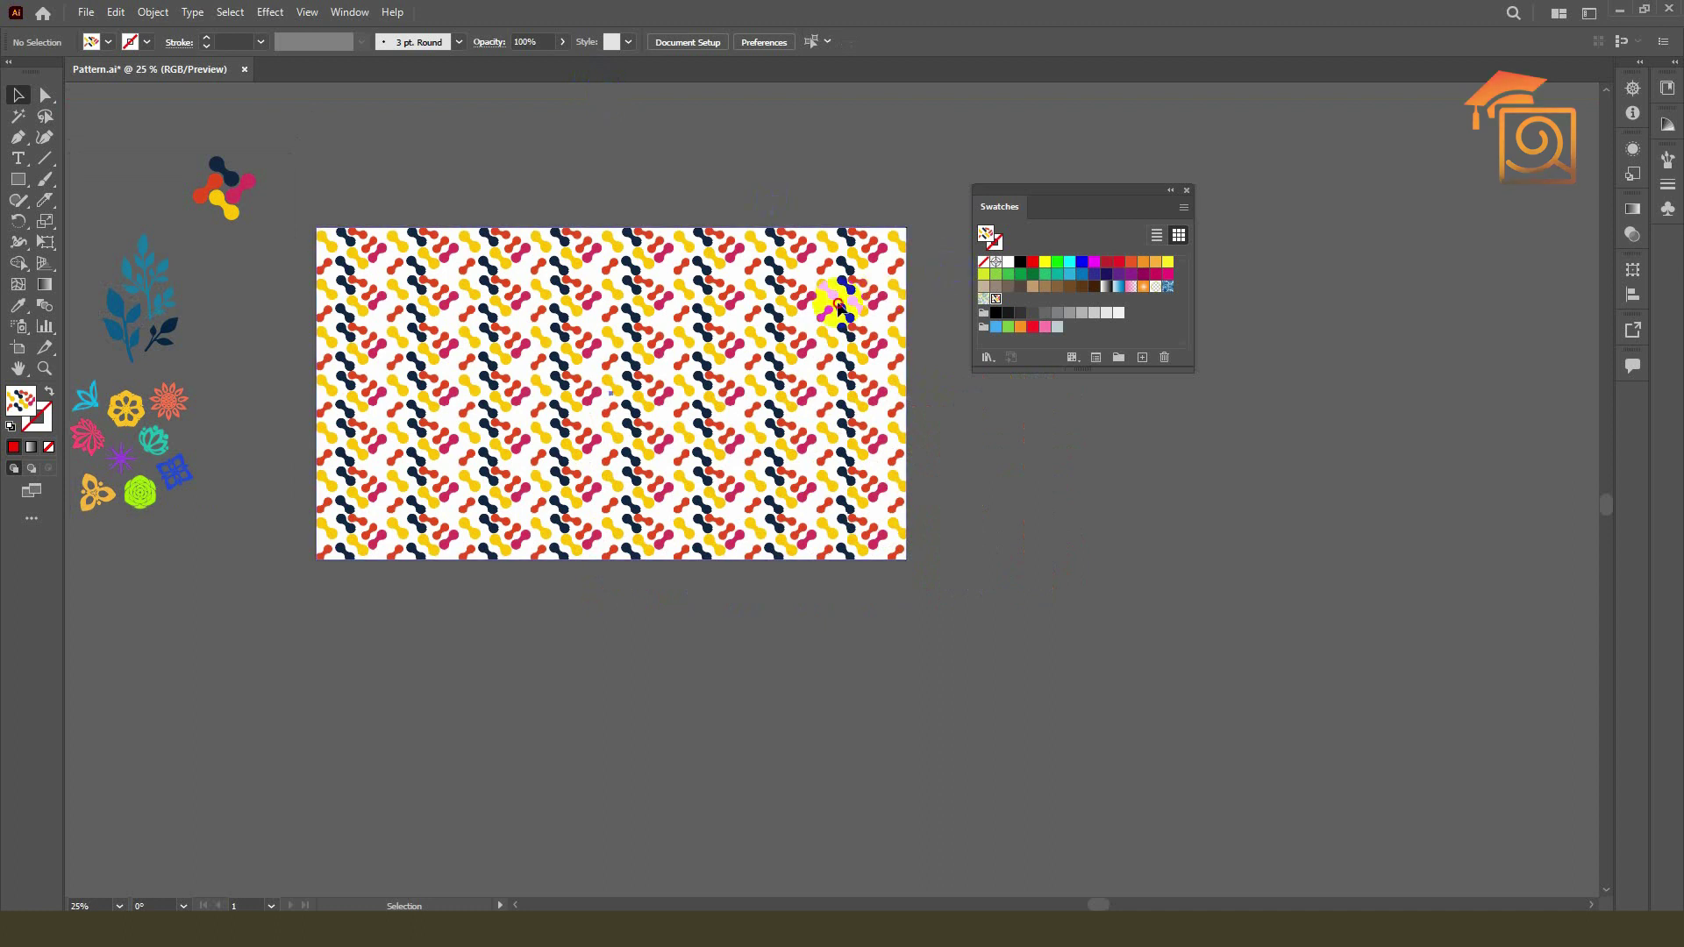
{"action": "key", "text": "ctrl+z"}
{"action": "key", "text": "ctrl+shift+z"}
{"action": "left_click", "coordinate": [954, 550]}
Step: Move the chain-pattern rectangle straight up off the artboard and deselect it
{"action": "left_click_drag", "start_coordinate": [517, 395], "coordinate": [741, 531]}
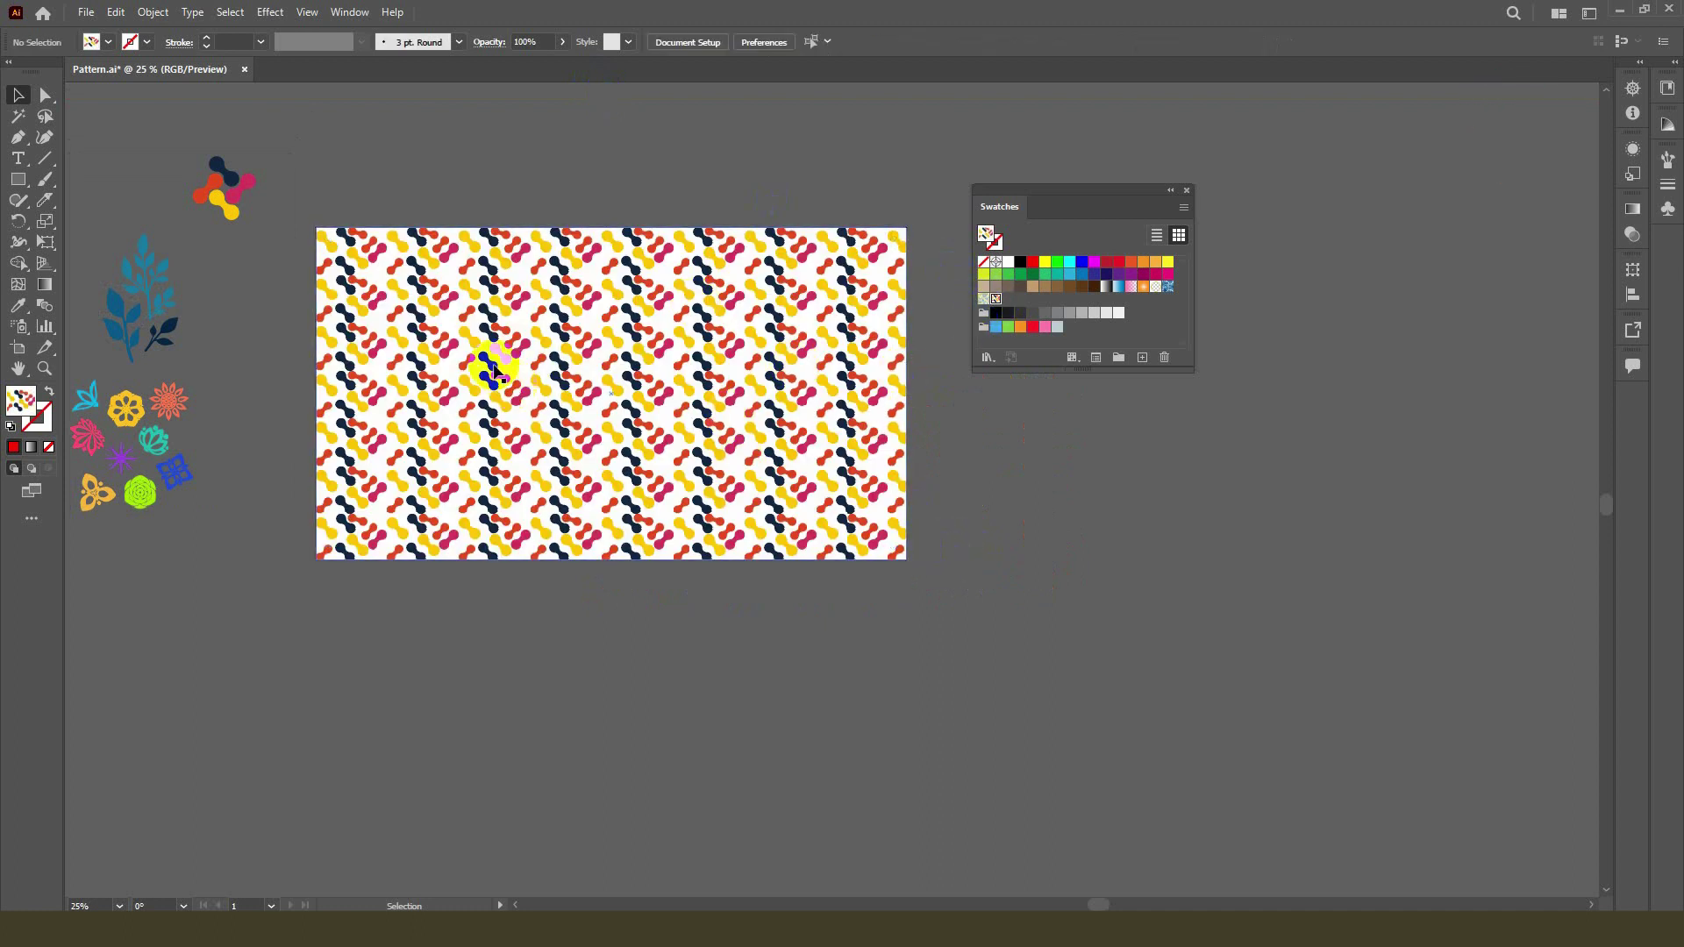
{"action": "key", "text": "ctrl+minus"}
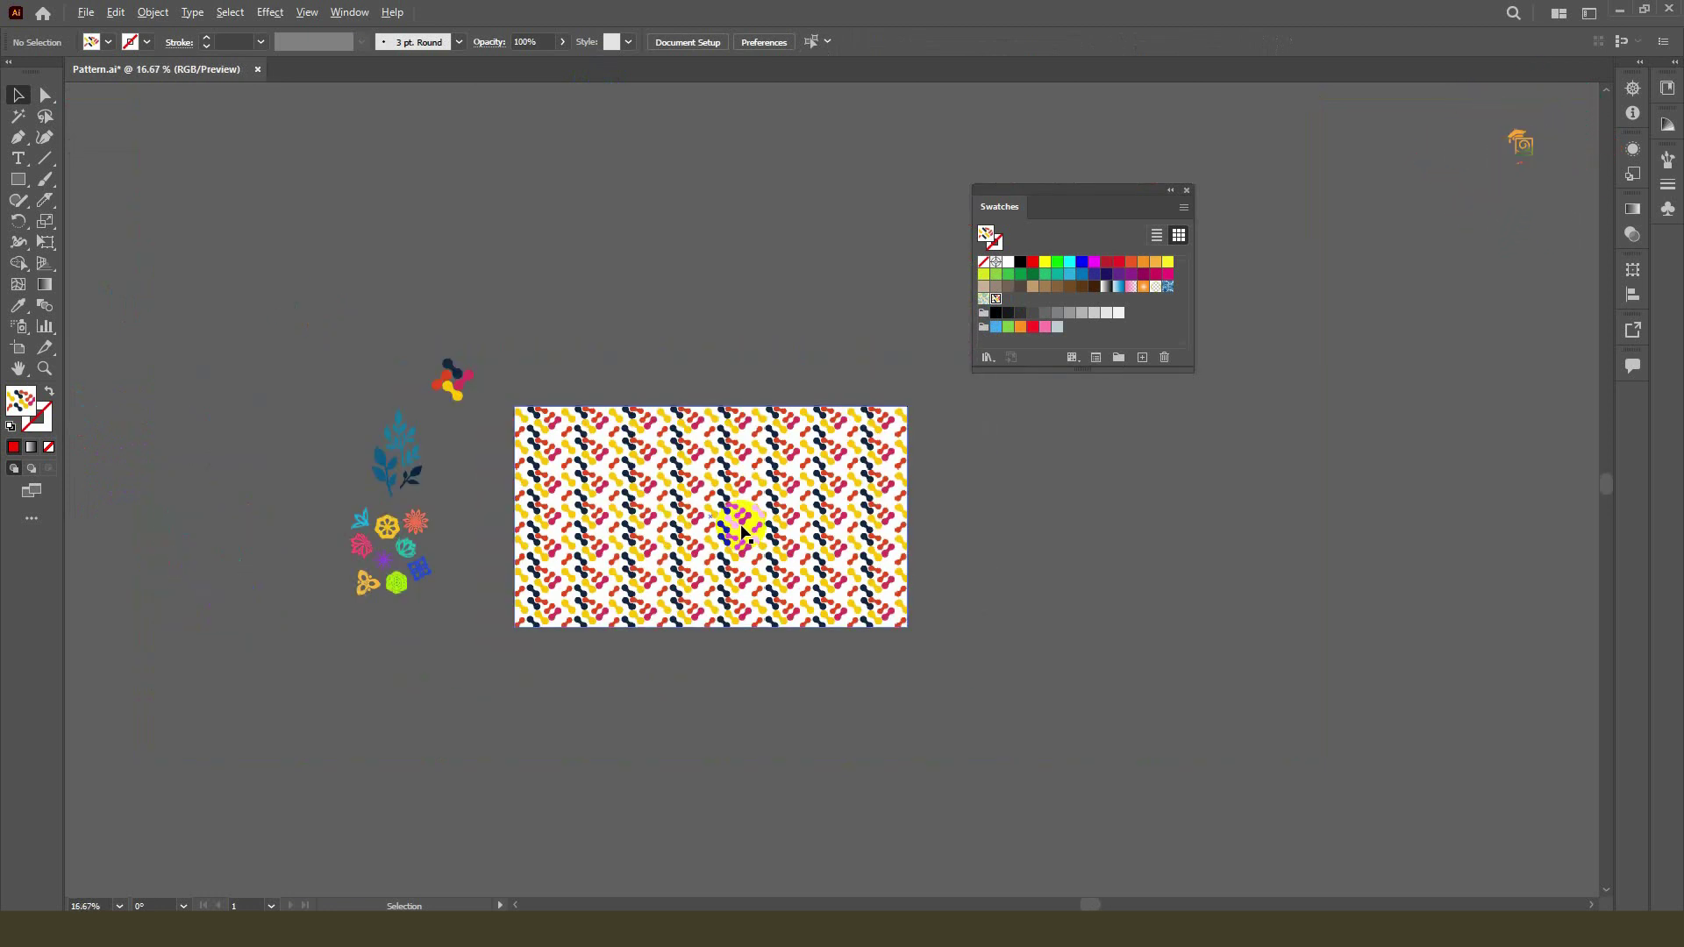
{"action": "left_click_drag", "start_coordinate": [744, 416], "coordinate": [742, 93]}
{"action": "left_click", "coordinate": [706, 425]}
{"action": "scroll", "coordinate": [591, 471], "scroll_direction": "up", "scroll_amount": 1}
Step: Place the leaf branch on the artboard, scale it down, and make it a pattern
{"action": "left_click_drag", "start_coordinate": [353, 500], "coordinate": [660, 521]}
{"action": "scroll", "coordinate": [576, 482], "scroll_direction": "up", "scroll_amount": 2}
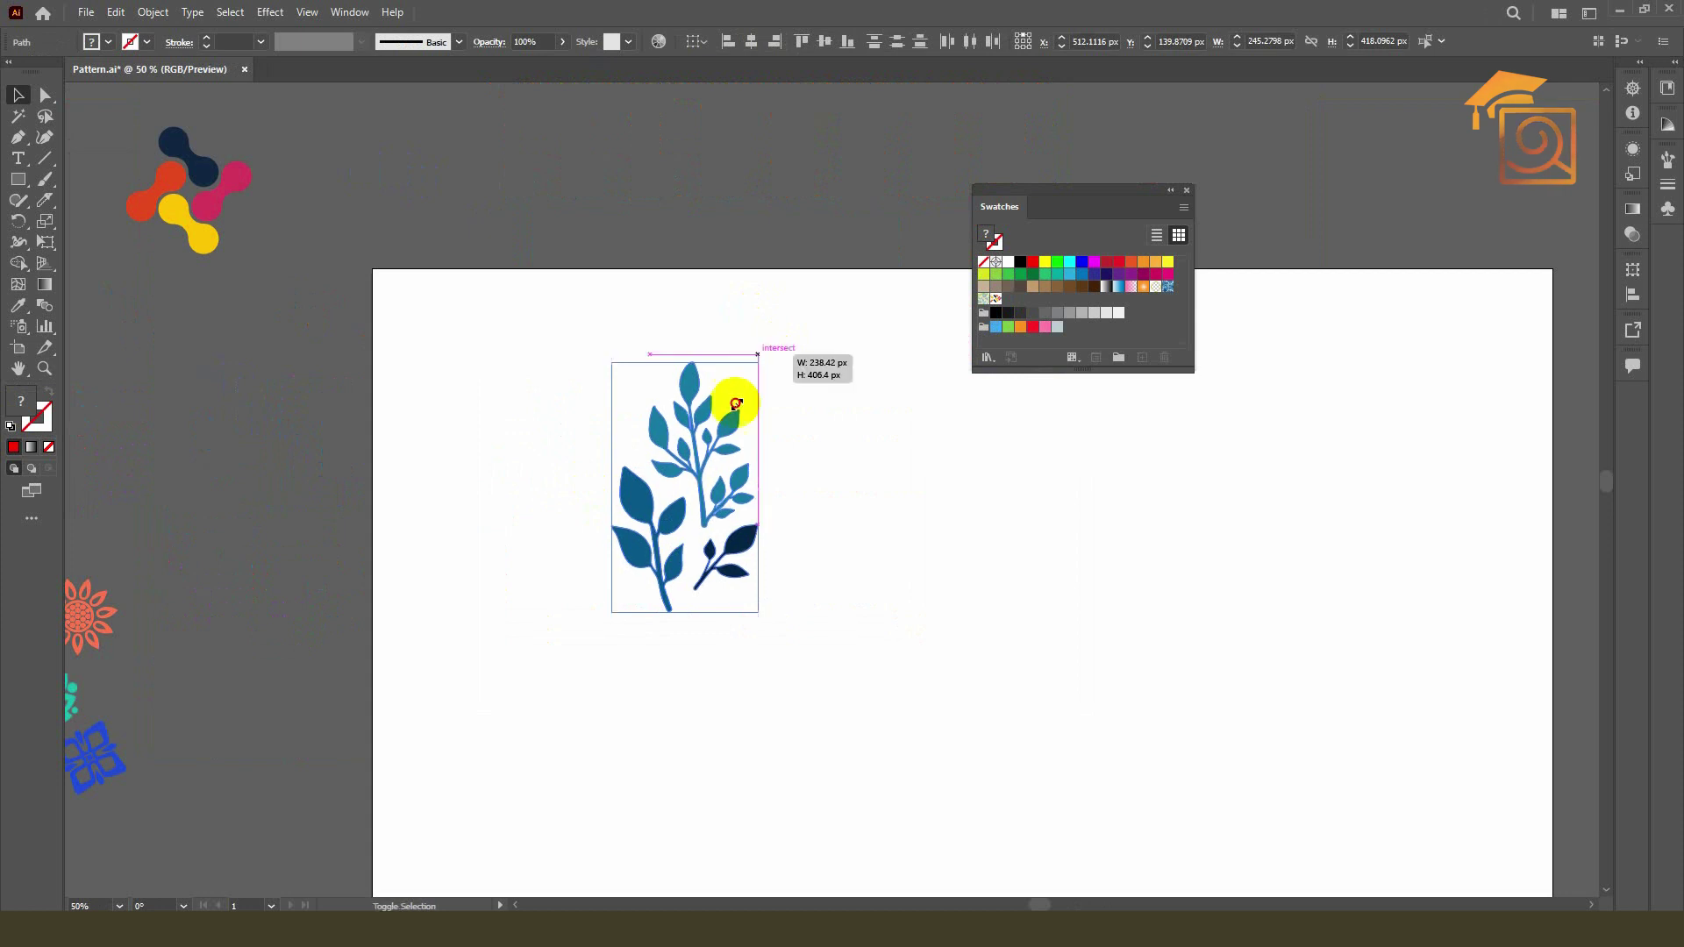
{"action": "left_click_drag", "start_coordinate": [760, 354], "coordinate": [715, 435]}
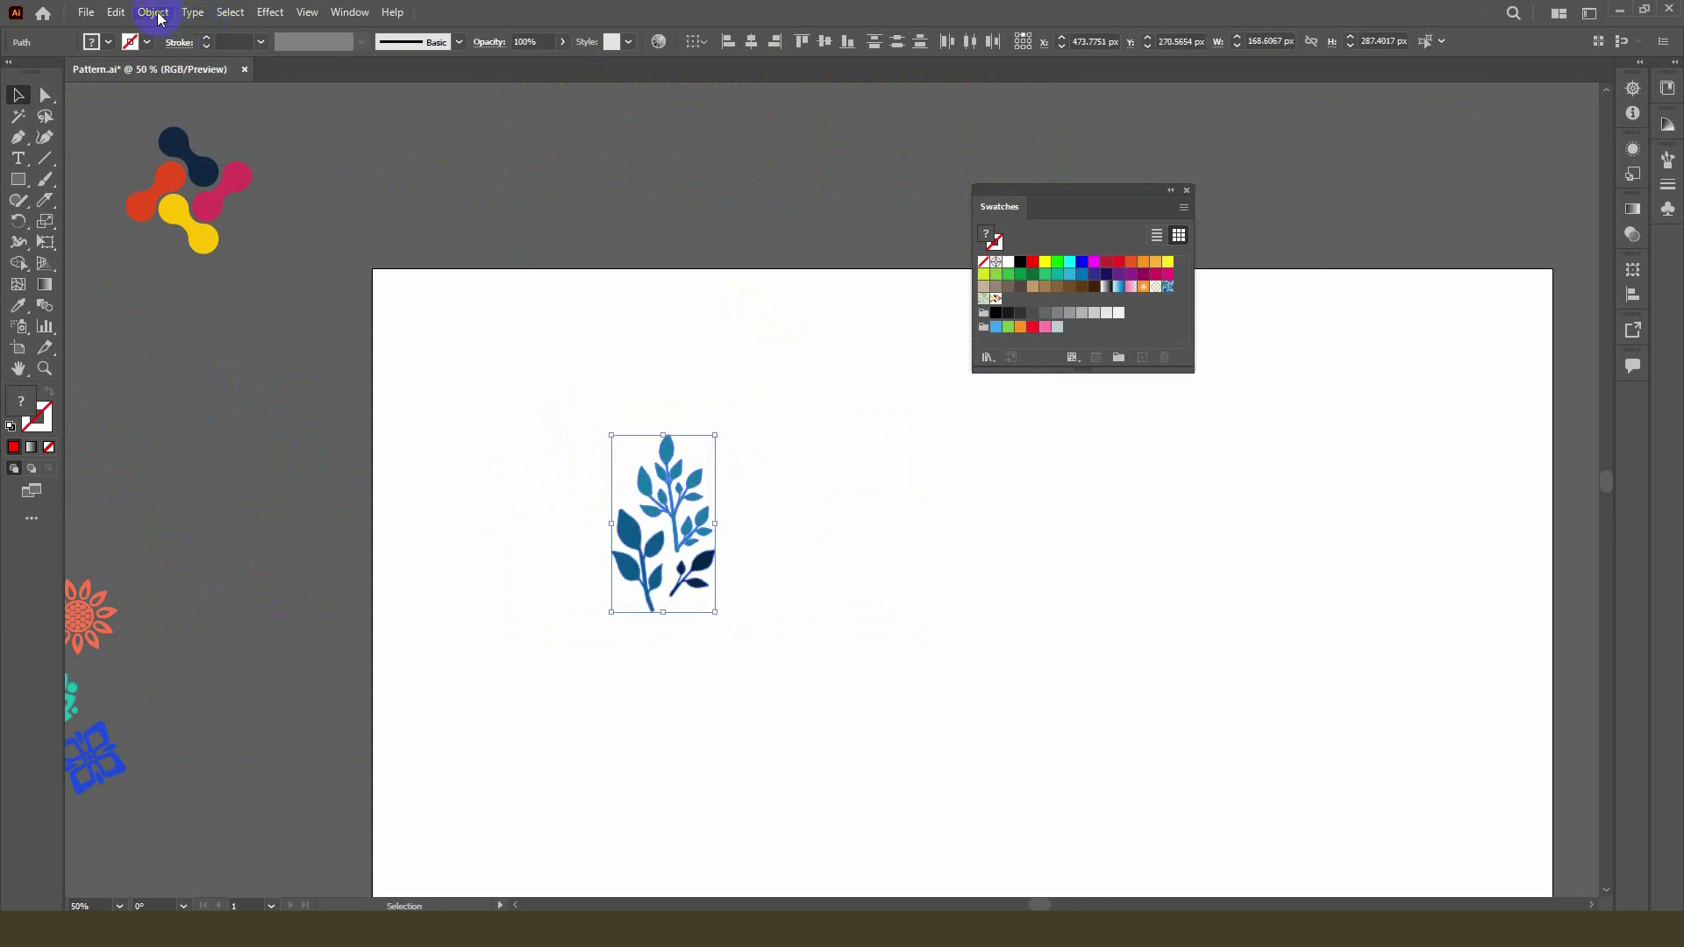
{"action": "left_click", "coordinate": [155, 12]}
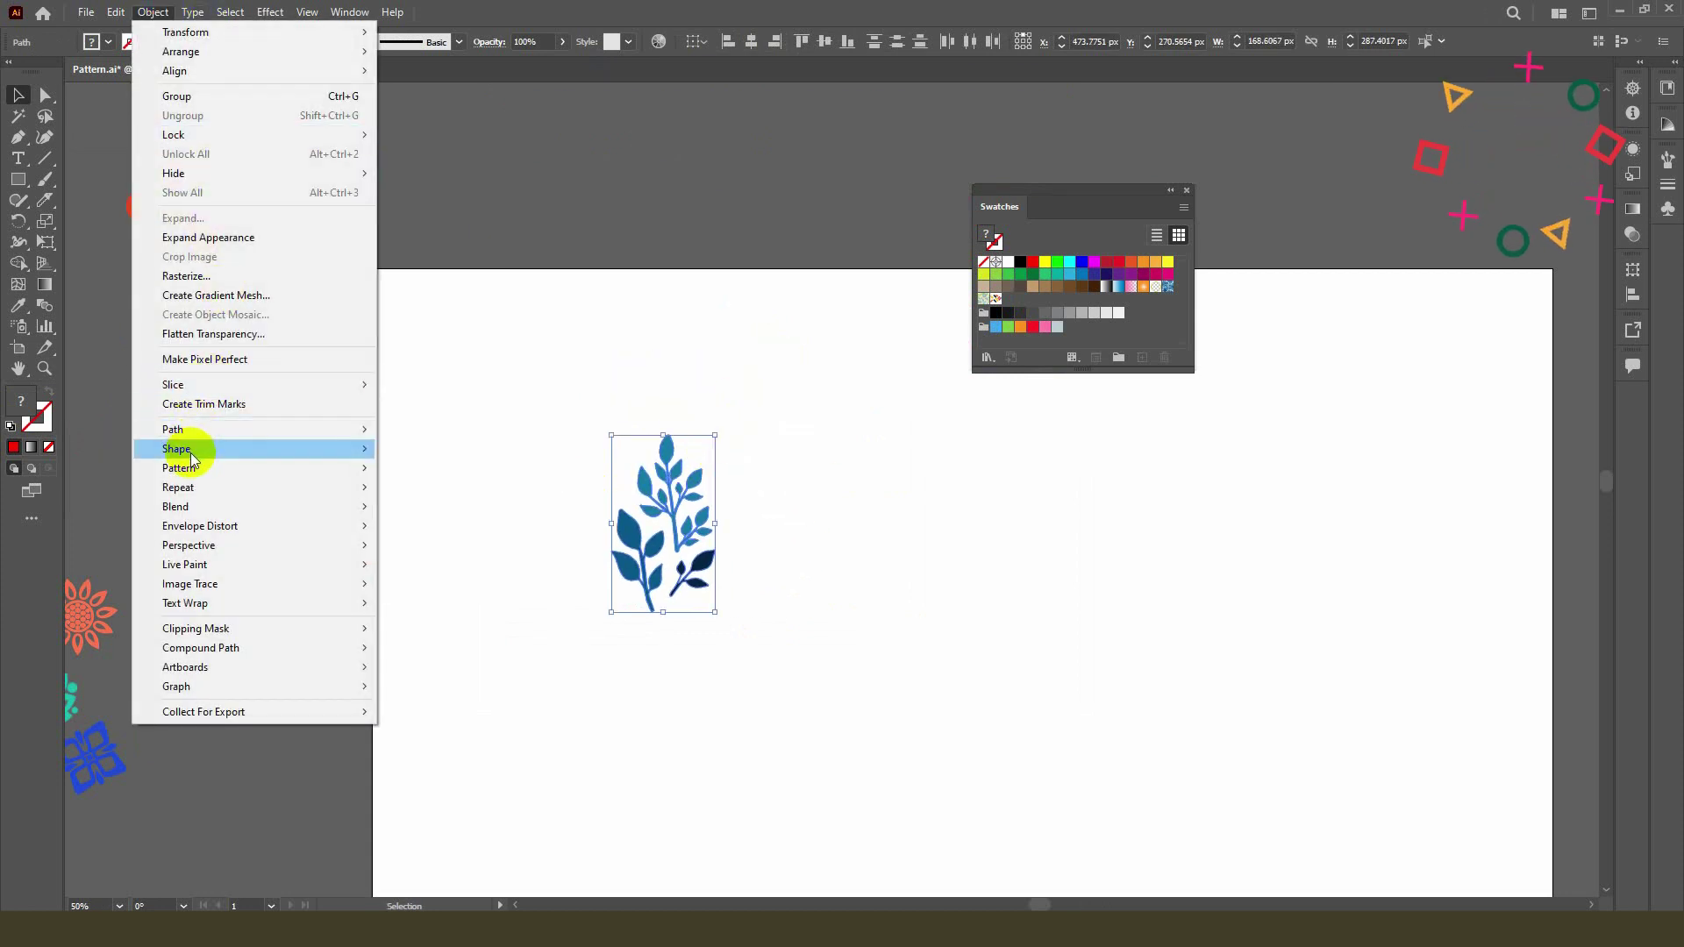
{"action": "left_click", "coordinate": [518, 470]}
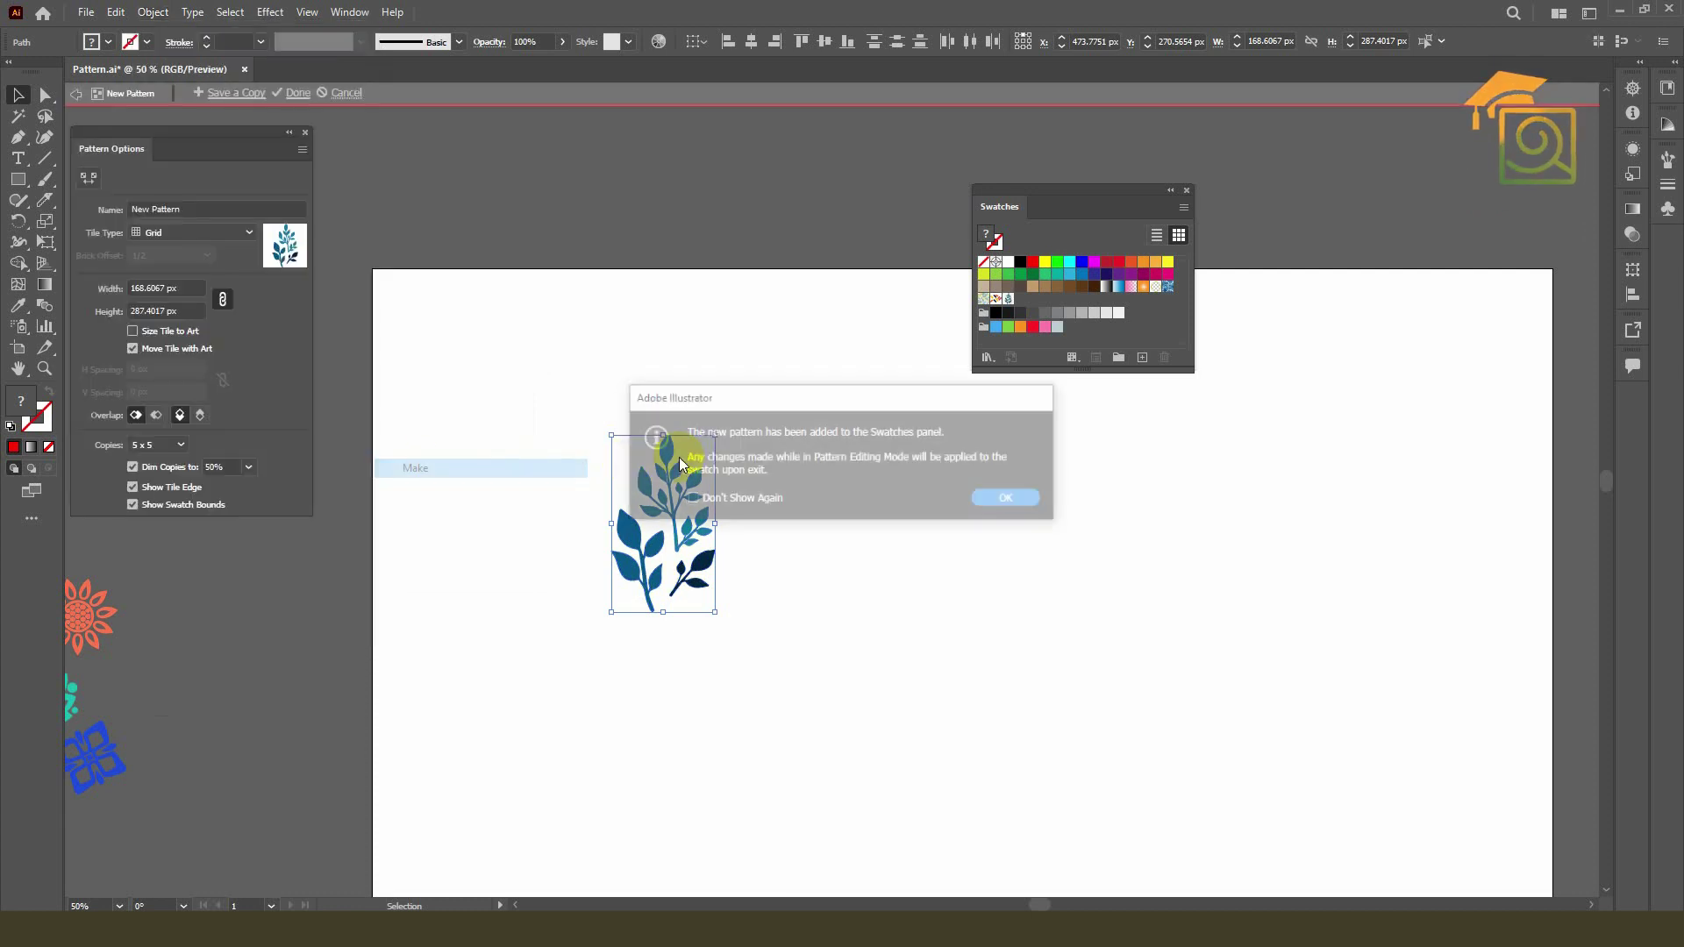
{"action": "left_click", "coordinate": [1006, 498]}
Step: Turn on Size Tile to Art and preview the pattern with 5 x 7 copies
{"action": "scroll", "coordinate": [471, 398], "scroll_direction": "down", "scroll_amount": 2, "text": "alt"}
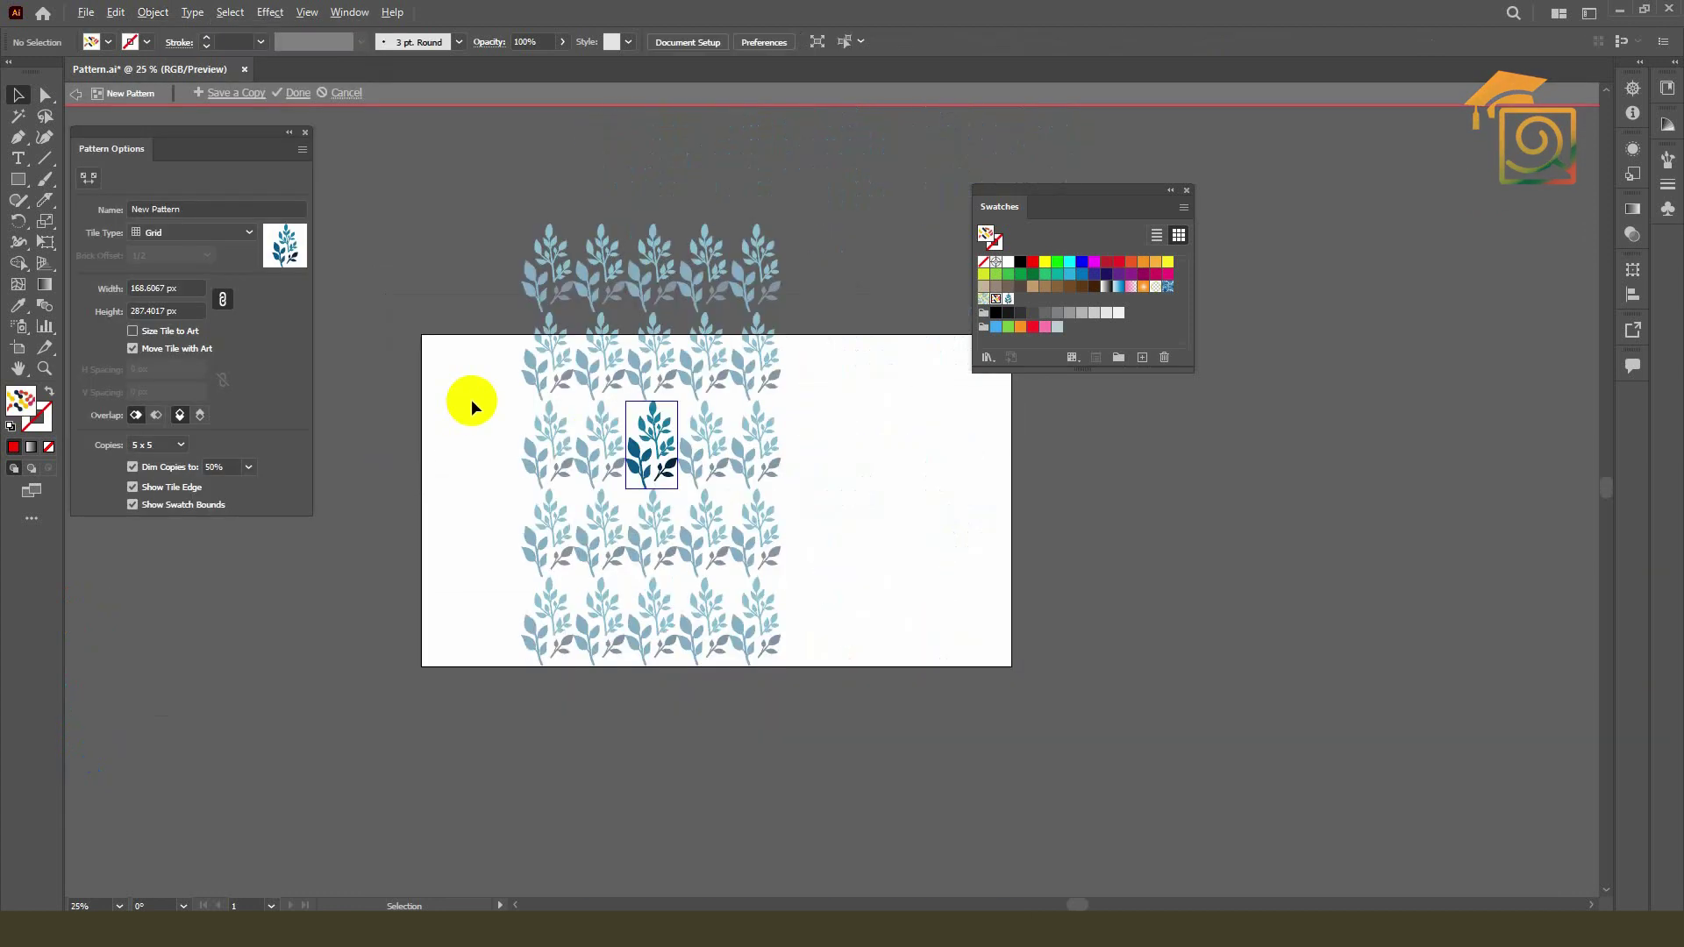
{"action": "scroll", "coordinate": [590, 408], "scroll_direction": "up", "scroll_amount": 1, "text": "alt"}
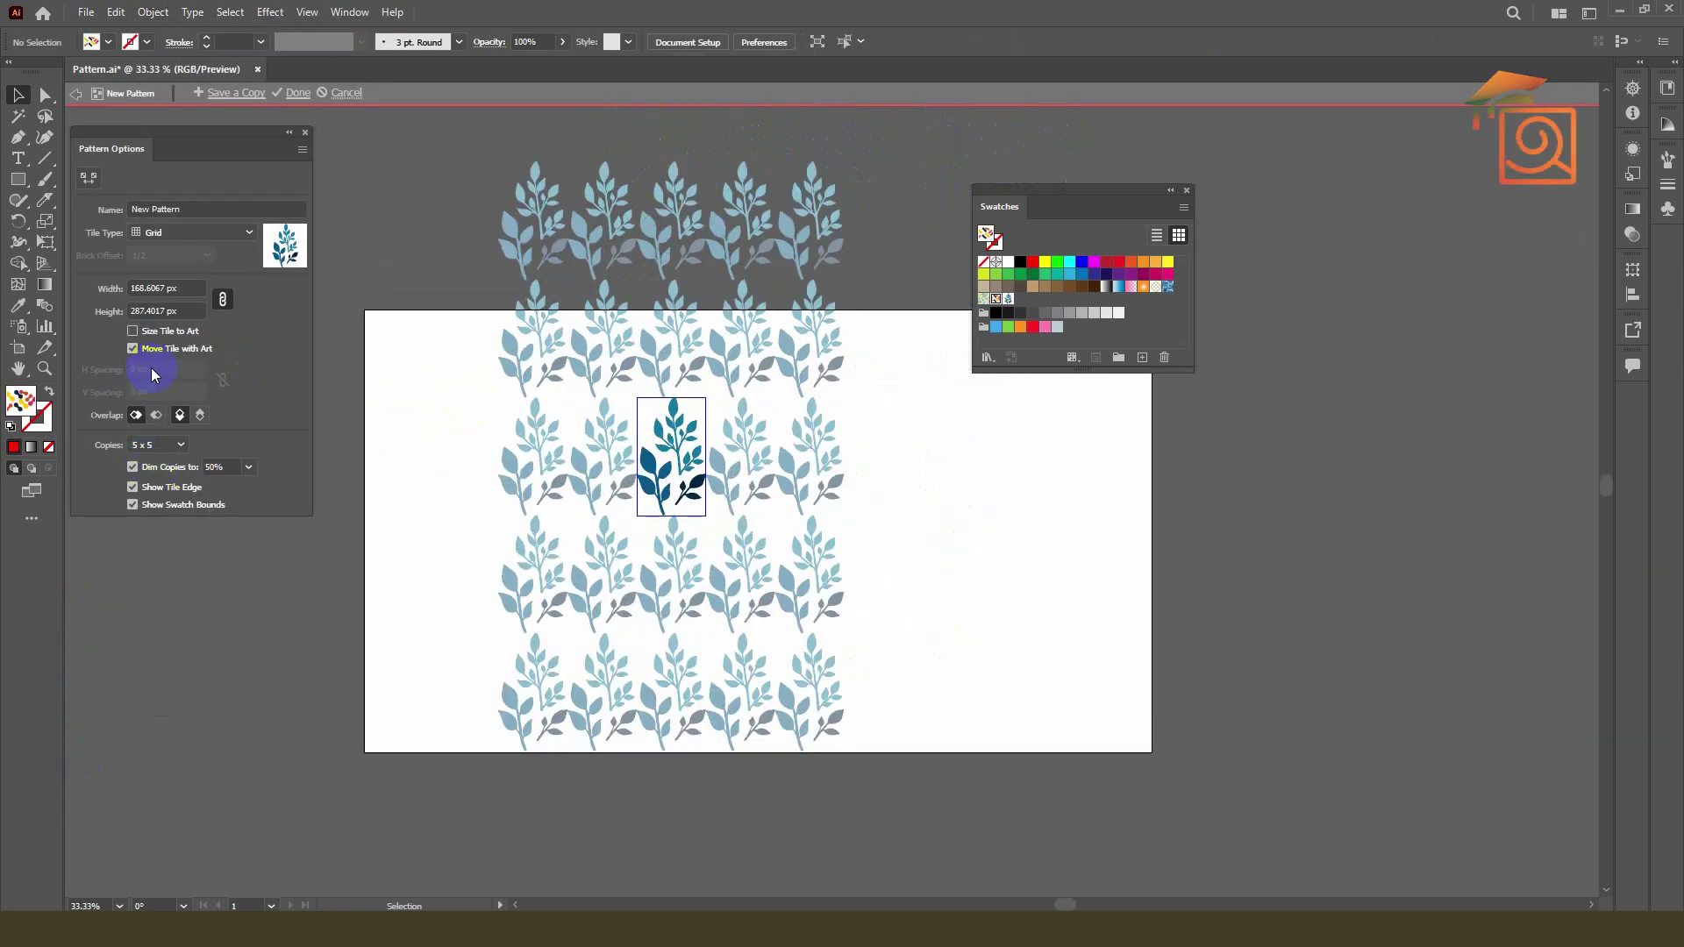
{"action": "left_click", "coordinate": [156, 334]}
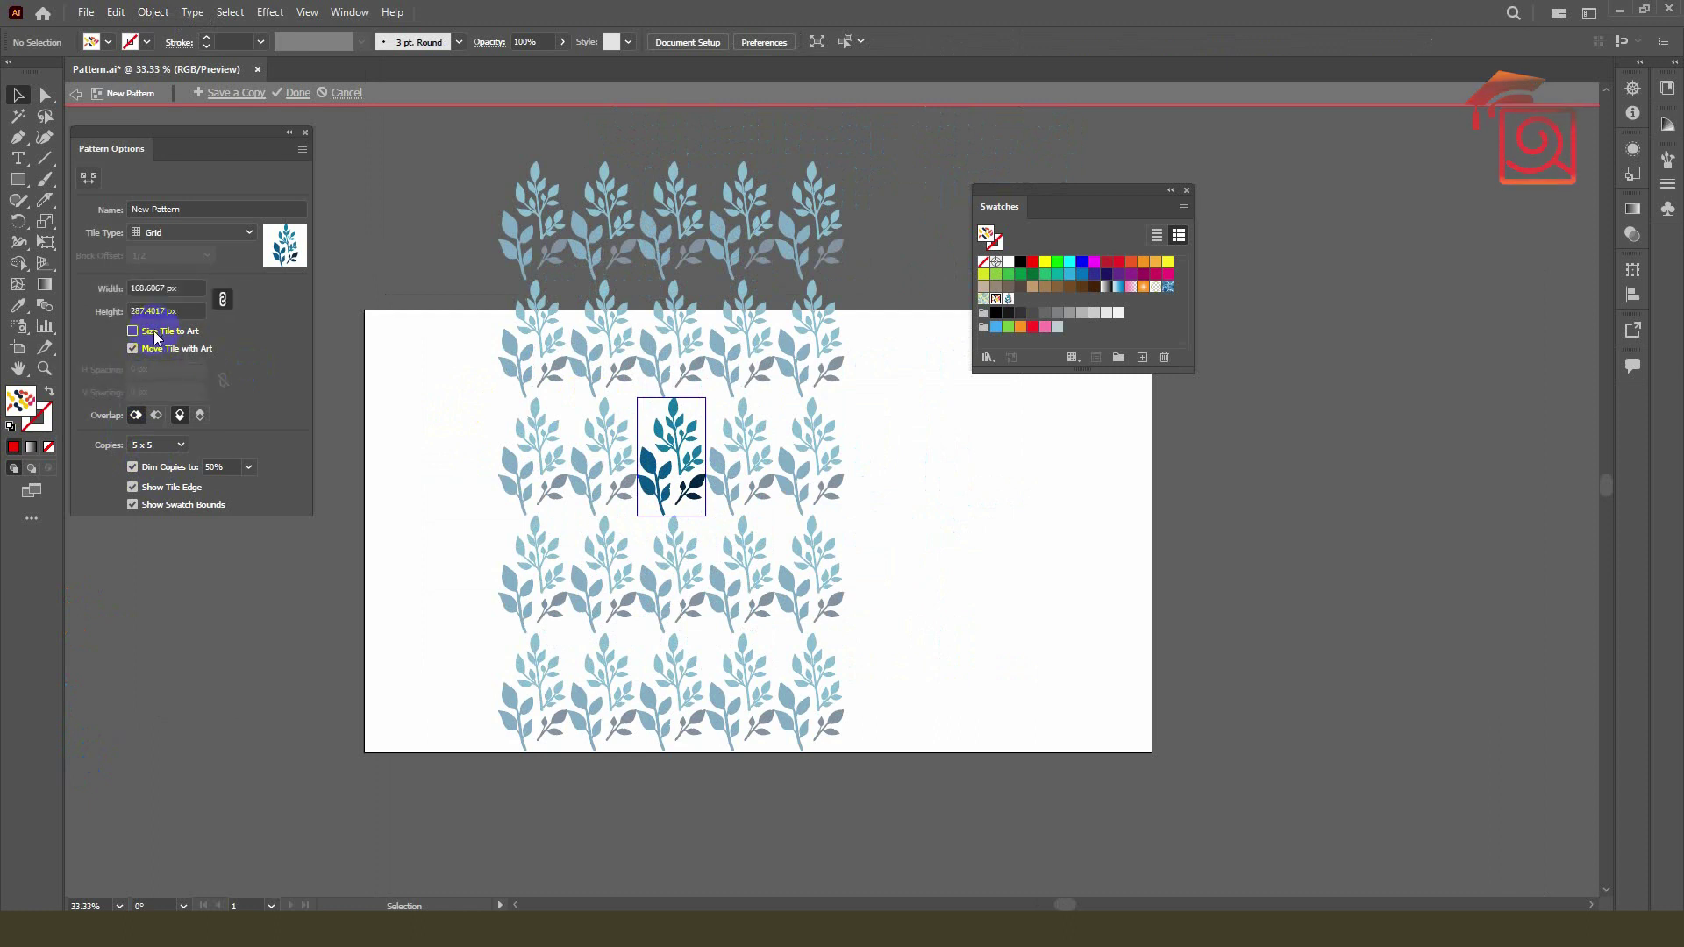
{"action": "left_click", "coordinate": [166, 446]}
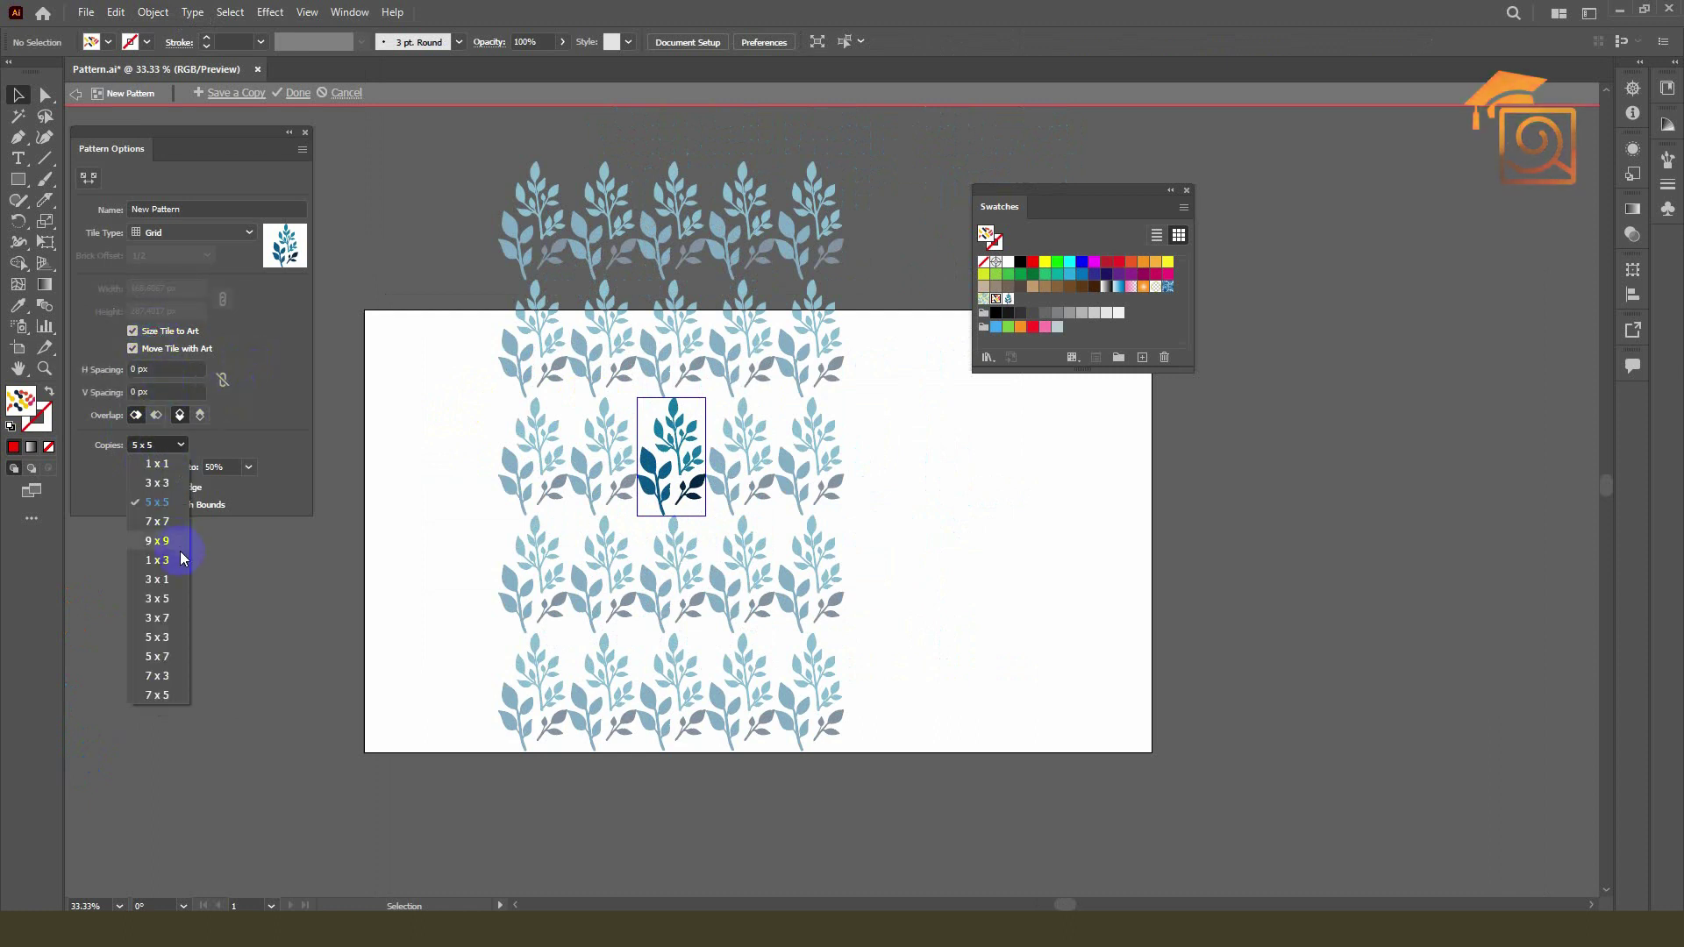
{"action": "left_click", "coordinate": [158, 656]}
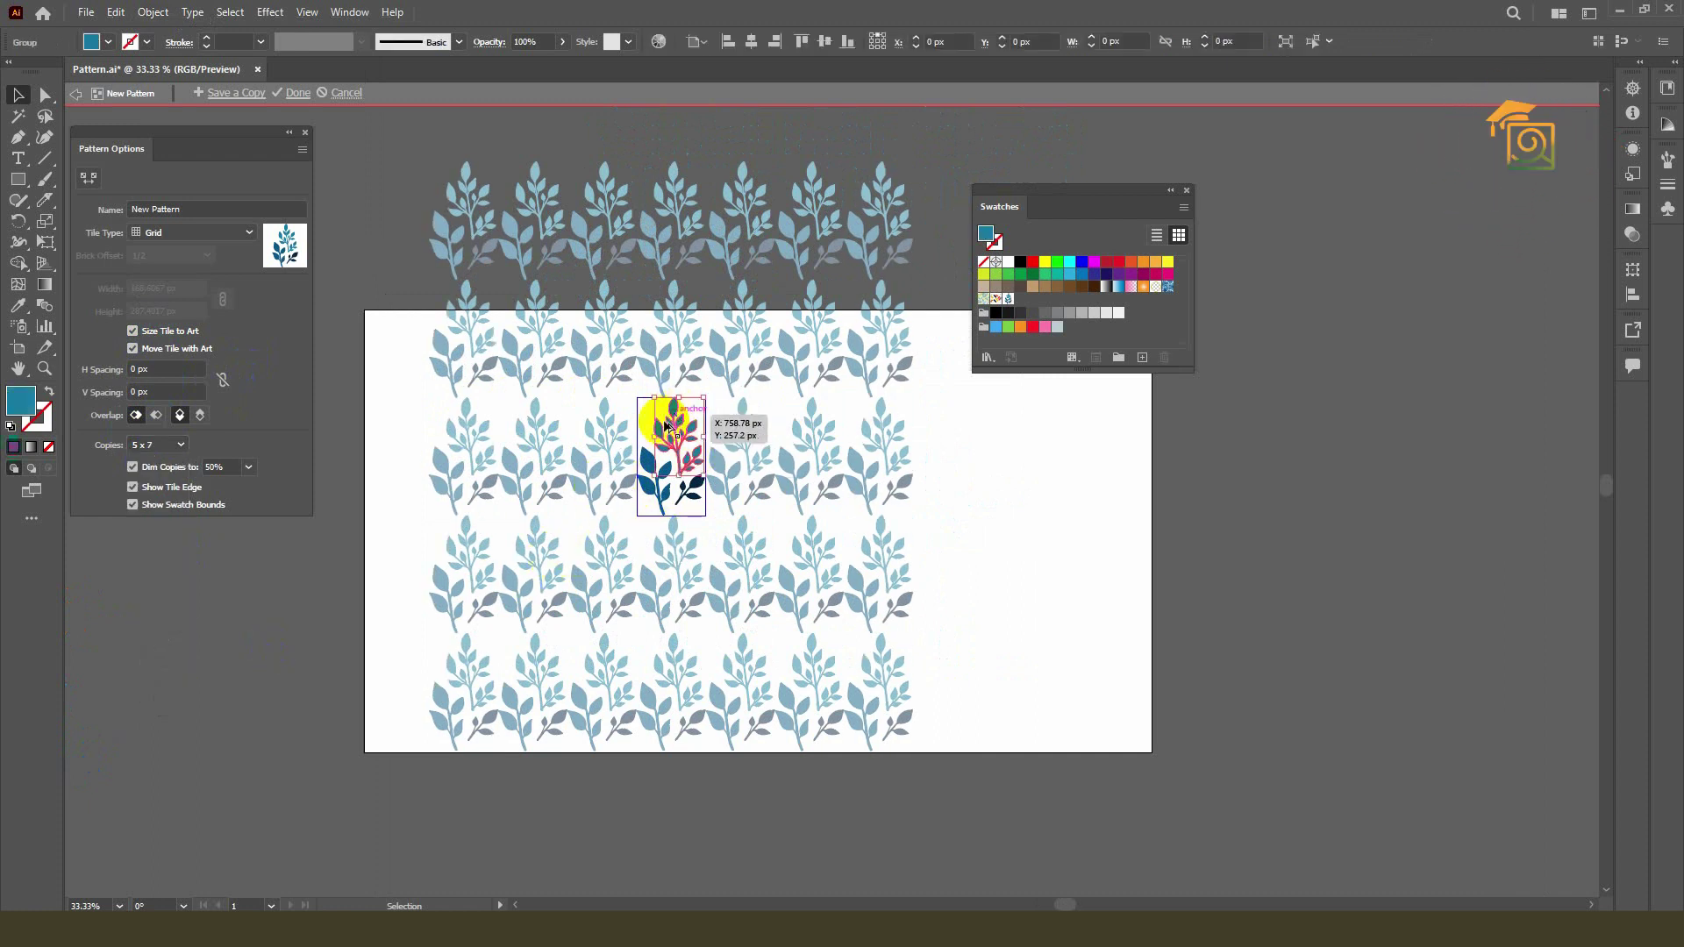
Step: Reposition and rotate the leaf groups within the pattern tile
{"action": "scroll", "coordinate": [679, 420], "scroll_direction": "up", "scroll_amount": 2}
{"action": "left_click_drag", "start_coordinate": [682, 429], "coordinate": [632, 378]}
{"action": "left_click", "coordinate": [669, 507]}
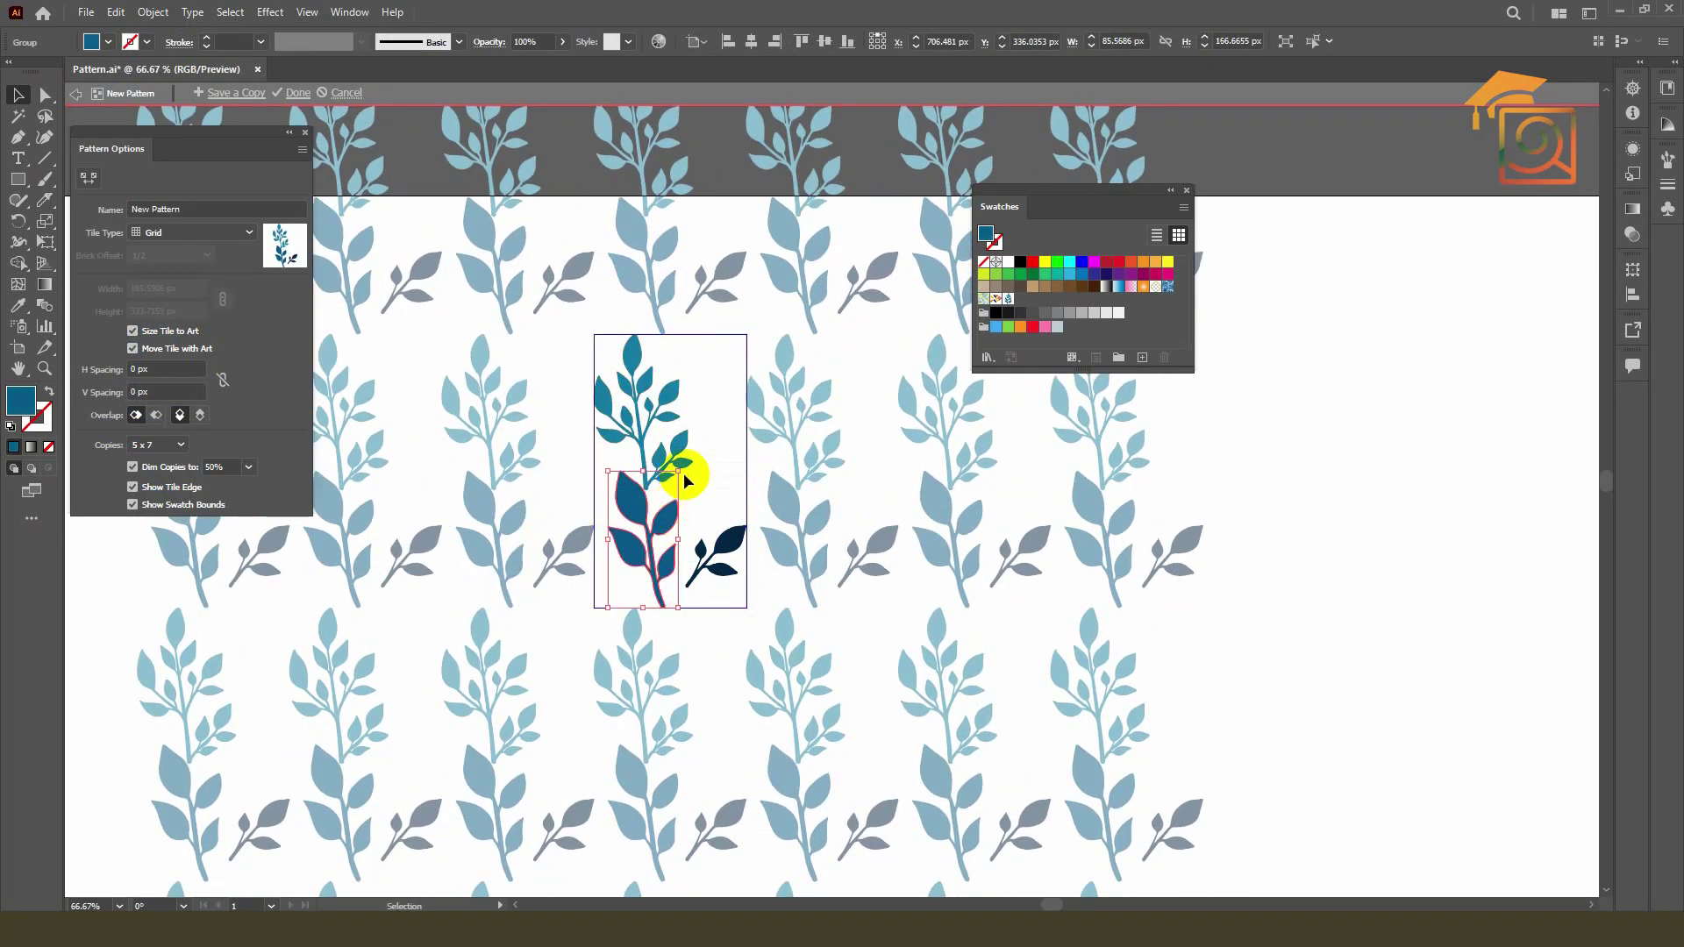
{"action": "mouse_move", "coordinate": [688, 474]}
{"action": "left_mouse_down"}
{"action": "mouse_move", "coordinate": [671, 460]}
{"action": "mouse_move", "coordinate": [649, 497]}
{"action": "left_mouse_up"}
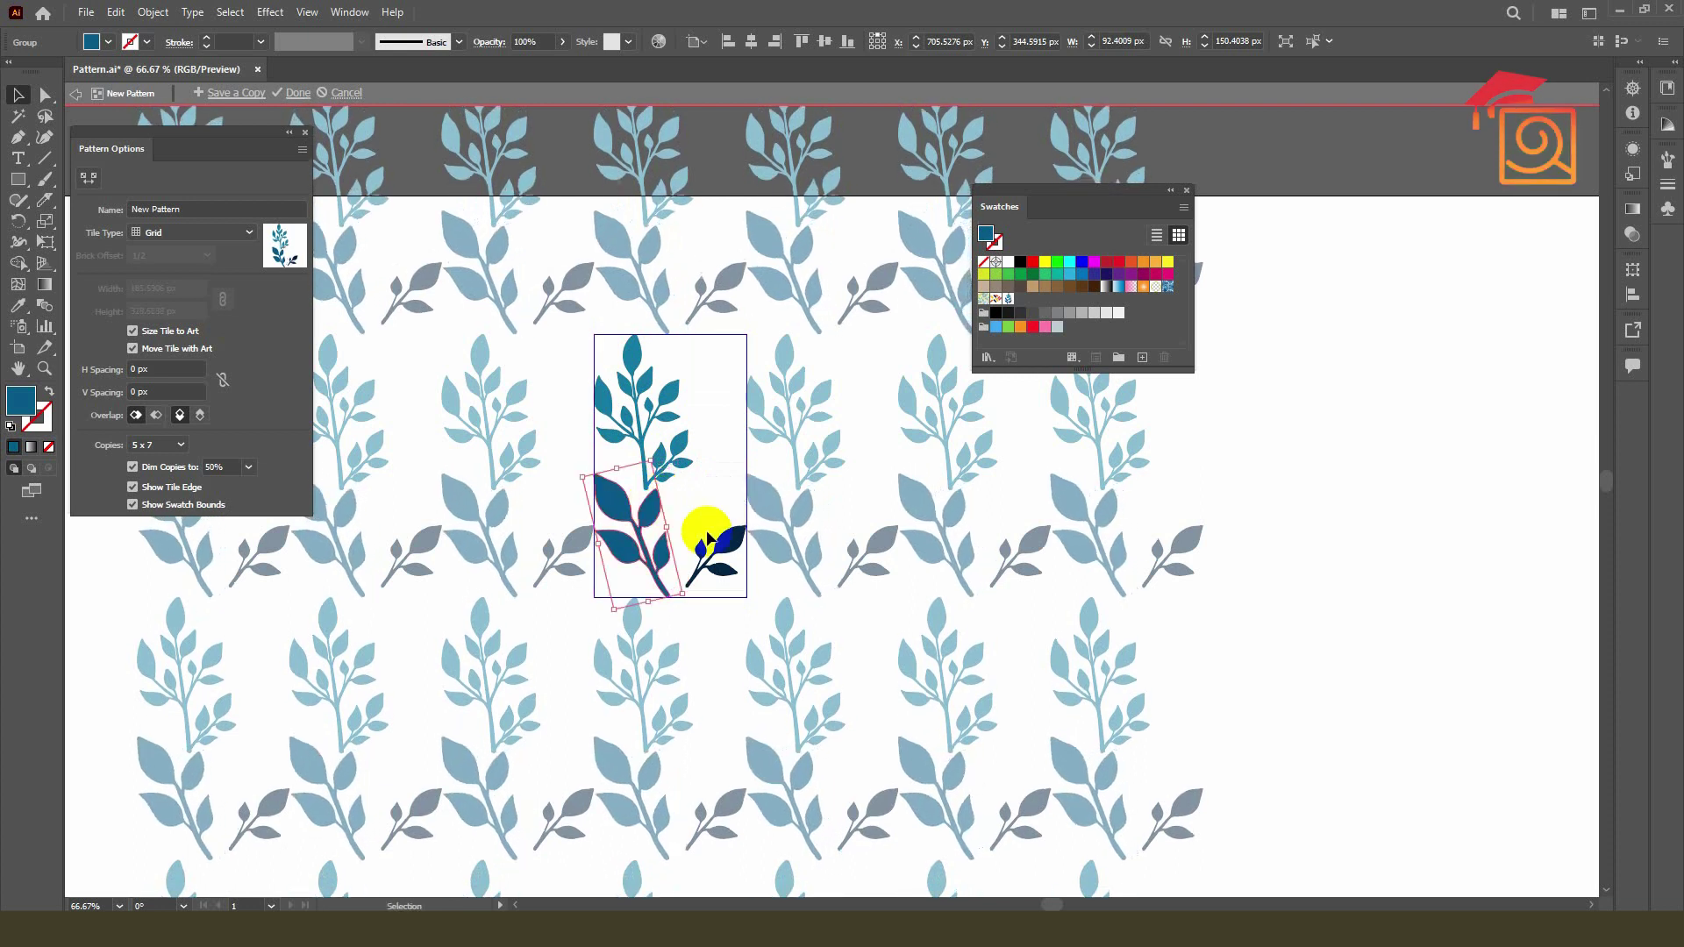
{"action": "mouse_move", "coordinate": [725, 544]}
{"action": "left_mouse_down"}
{"action": "mouse_move", "coordinate": [720, 361]}
{"action": "mouse_move", "coordinate": [752, 422]}
{"action": "left_mouse_up"}
{"action": "left_click_drag", "start_coordinate": [718, 442], "coordinate": [685, 363]}
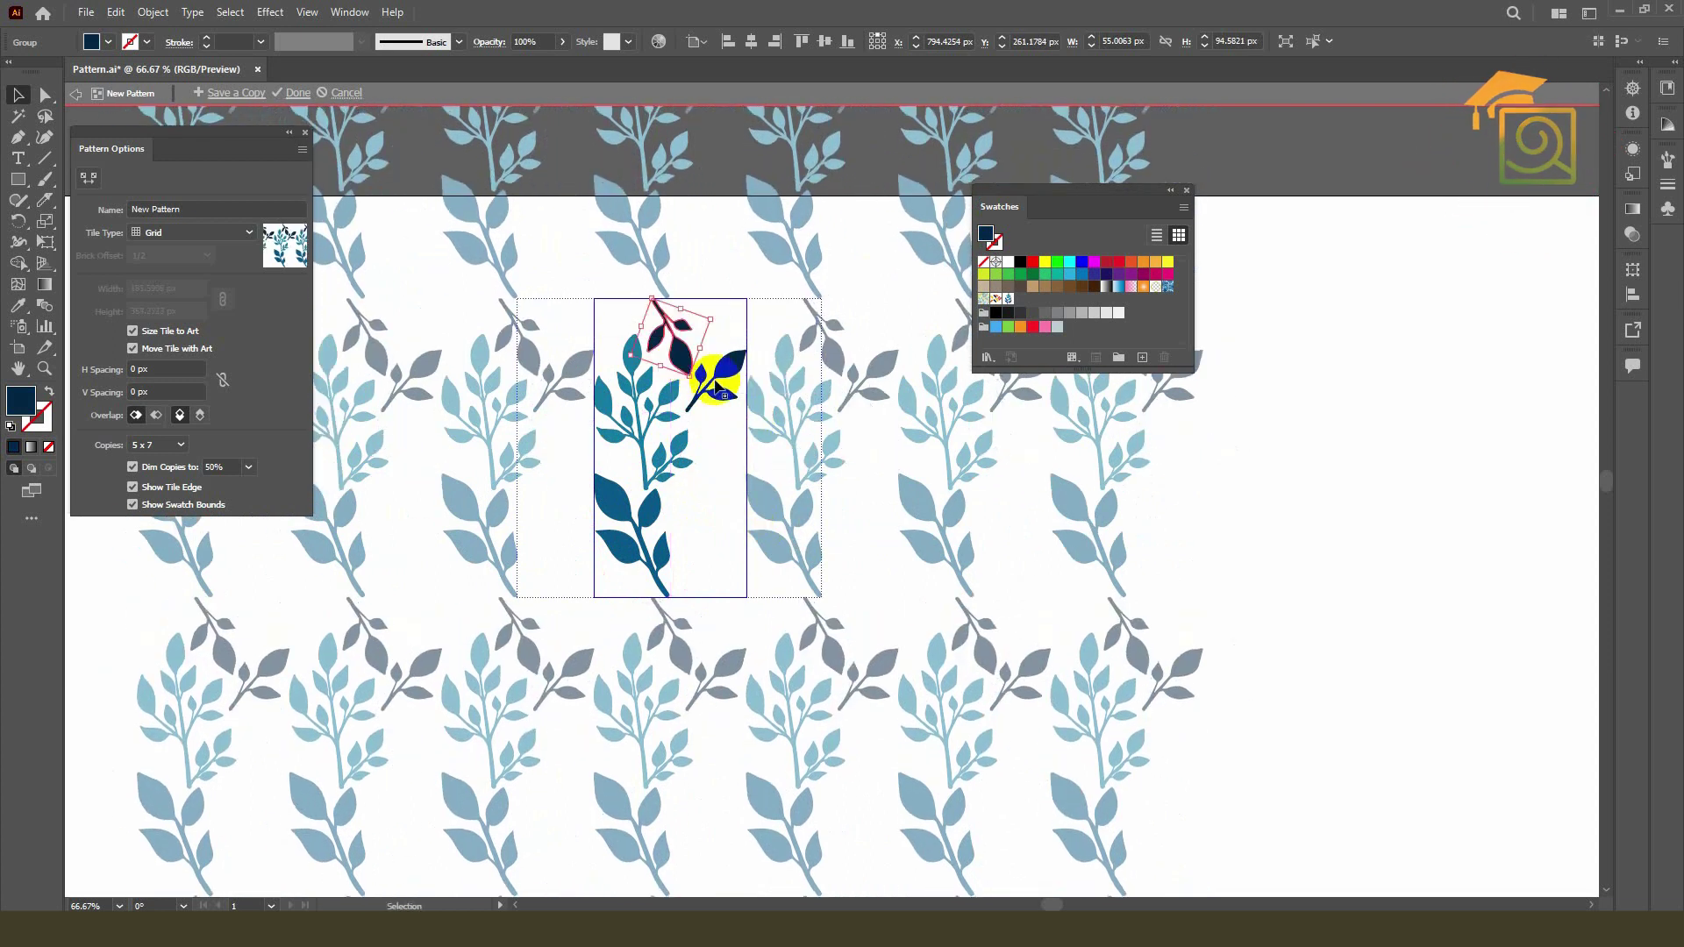
{"action": "left_click_drag", "start_coordinate": [685, 363], "coordinate": [737, 369]}
{"action": "mouse_move", "coordinate": [658, 507]}
{"action": "left_mouse_down"}
{"action": "mouse_move", "coordinate": [714, 488]}
{"action": "mouse_move", "coordinate": [732, 436]}
{"action": "mouse_move", "coordinate": [718, 453]}
{"action": "left_mouse_up"}
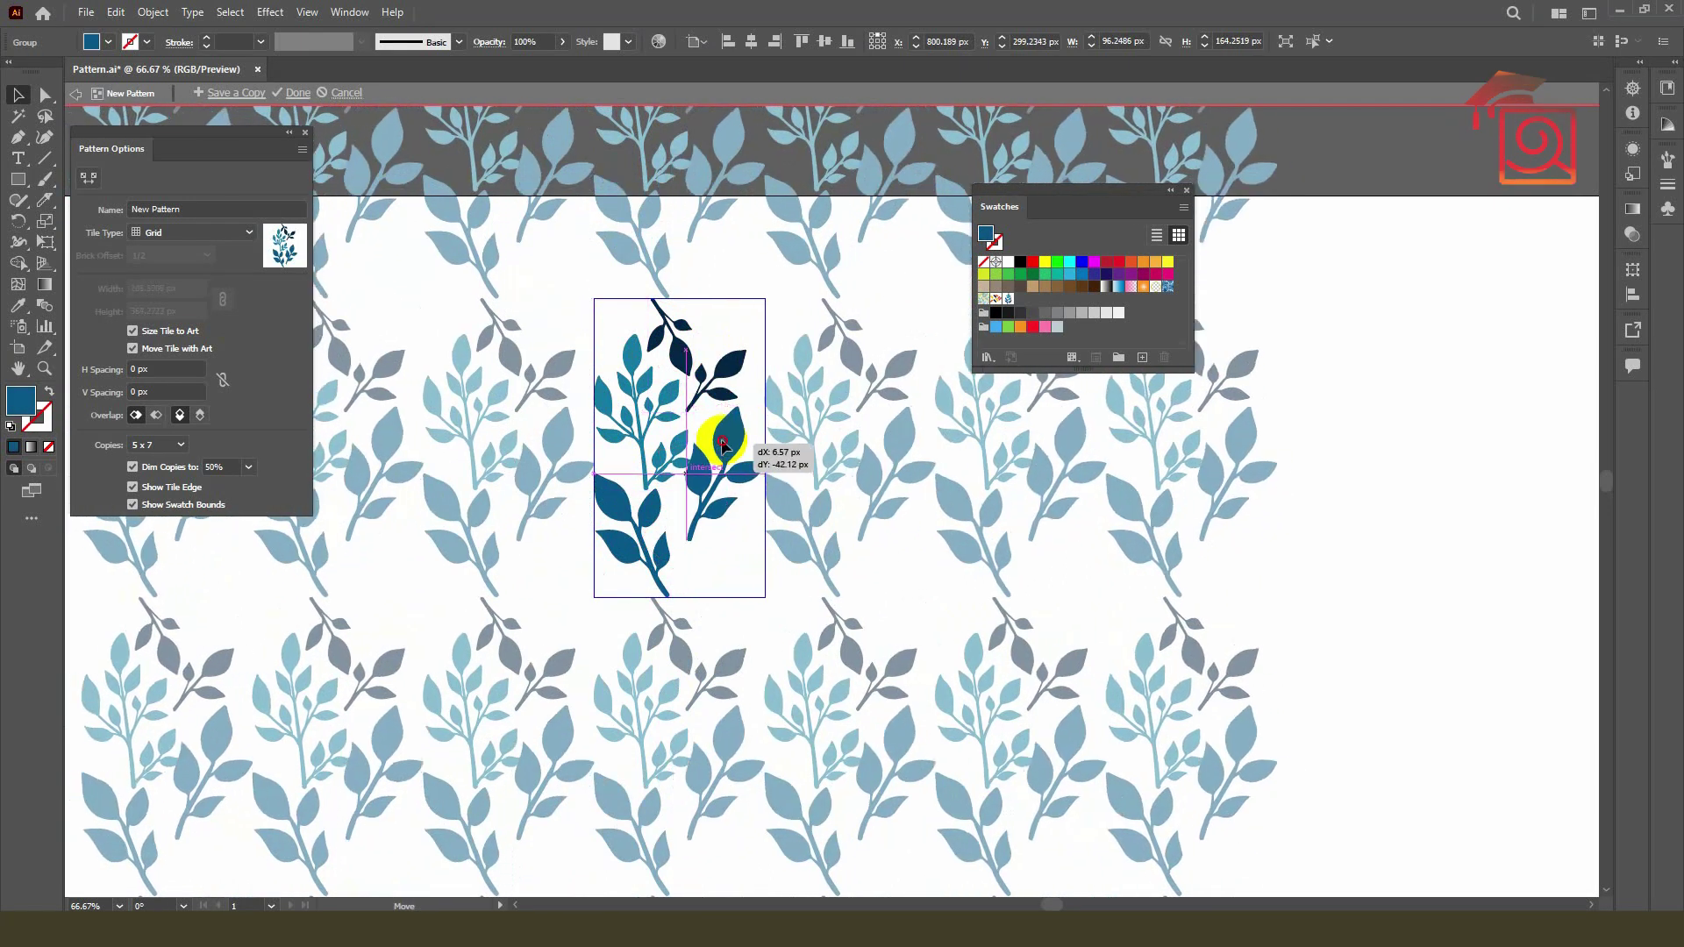
{"action": "left_click_drag", "start_coordinate": [717, 453], "coordinate": [736, 437]}
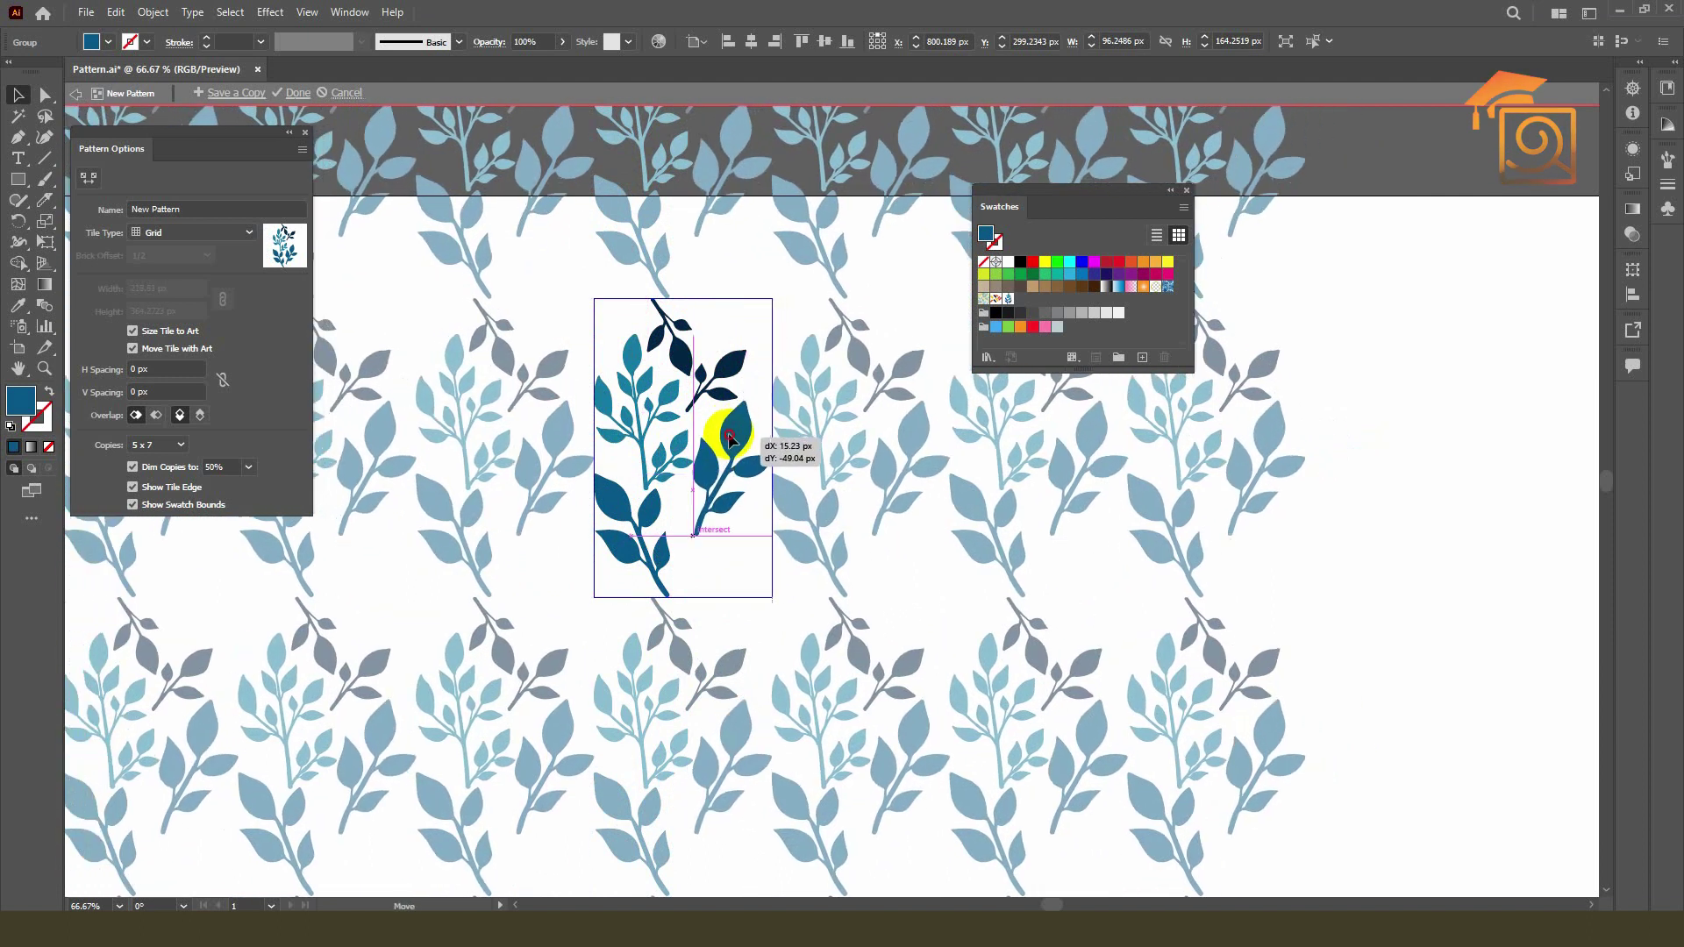
{"action": "mouse_move", "coordinate": [640, 369]}
{"action": "left_mouse_down"}
{"action": "mouse_move", "coordinate": [741, 469]}
{"action": "mouse_move", "coordinate": [734, 520]}
{"action": "mouse_move", "coordinate": [680, 481]}
{"action": "mouse_move", "coordinate": [733, 569]}
{"action": "mouse_move", "coordinate": [750, 551]}
{"action": "left_mouse_up"}
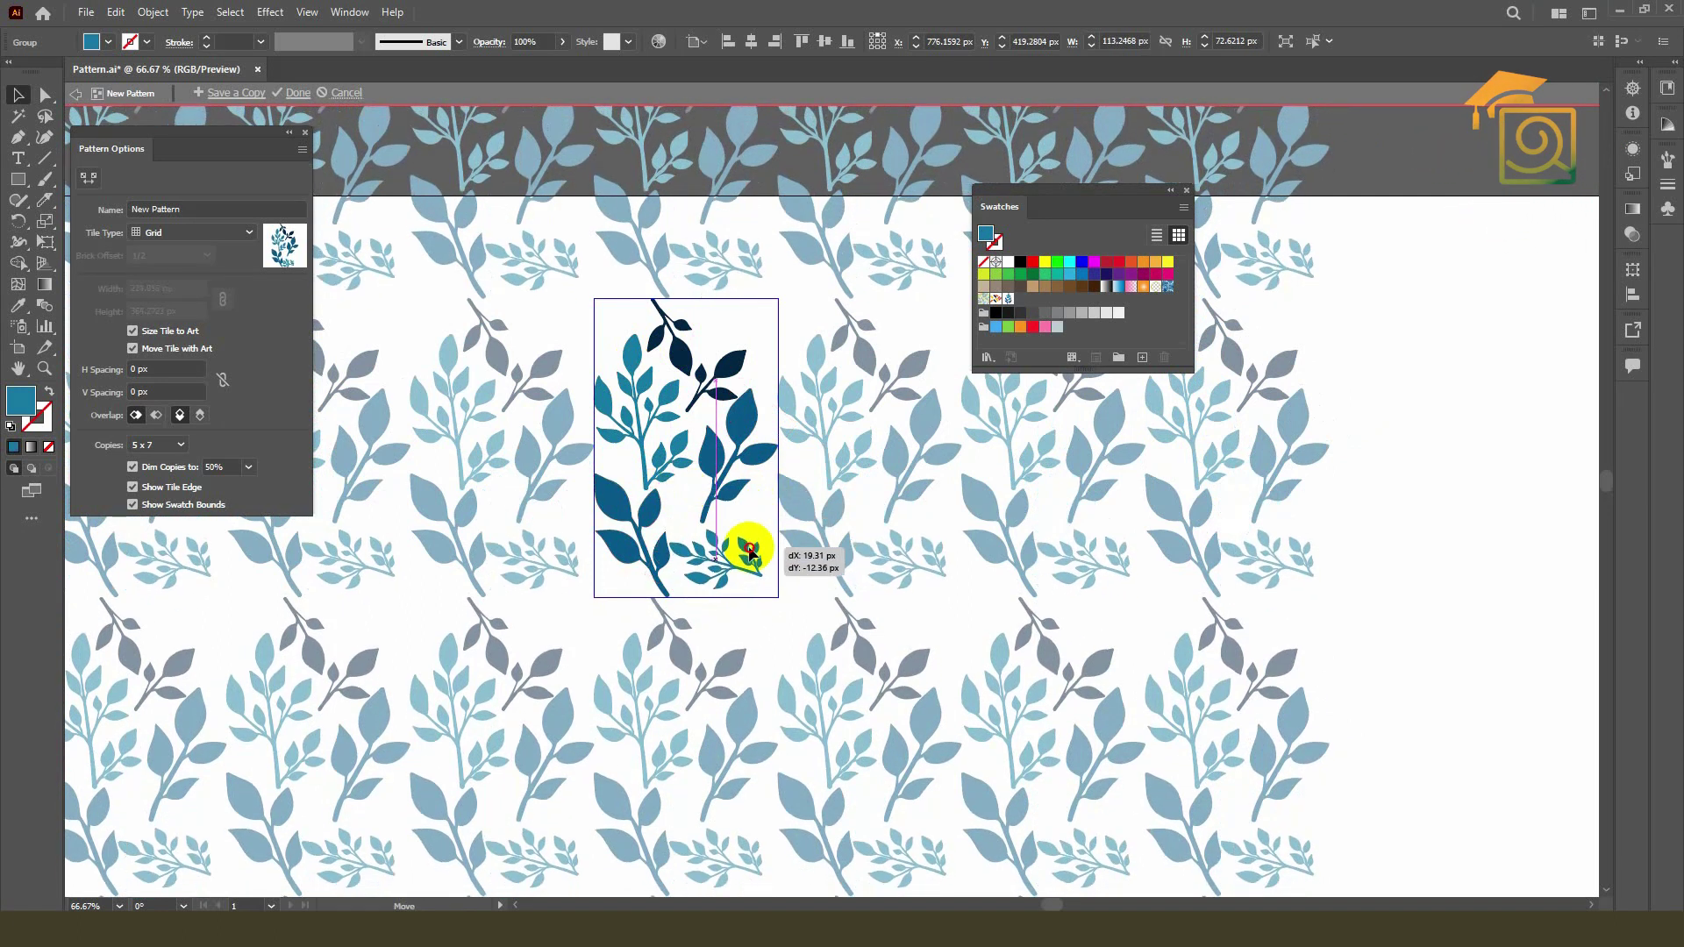
Step: Add a smaller, tilted leafy branch at the tile's top right
{"action": "left_click", "coordinate": [714, 361]}
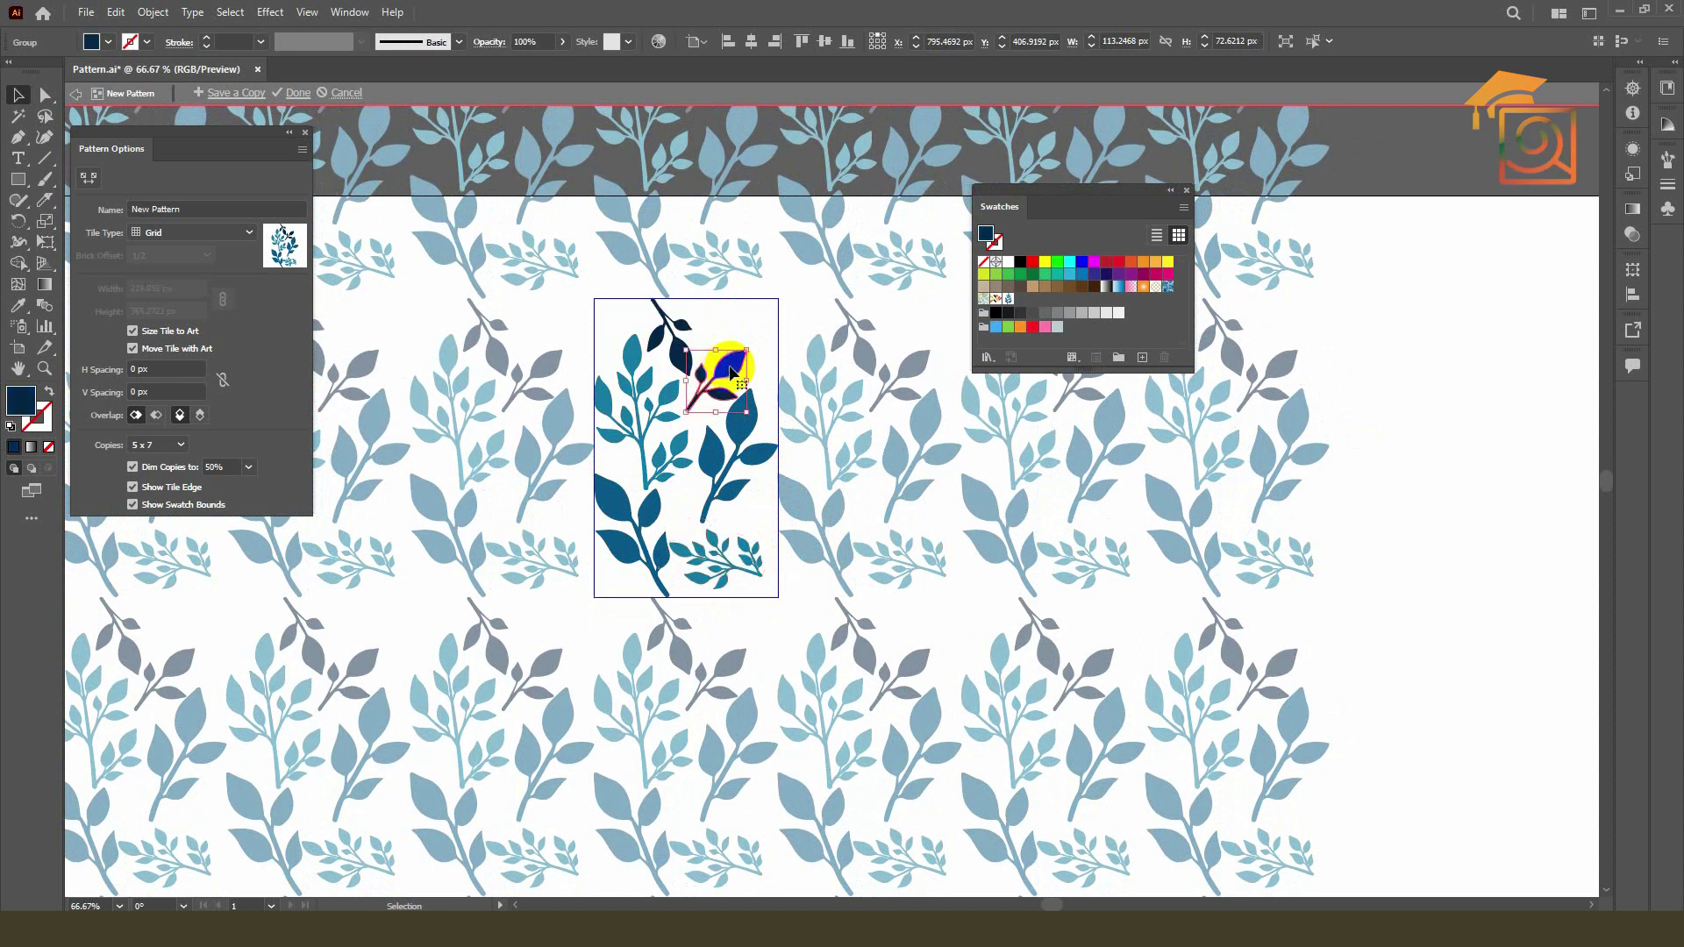
{"action": "left_click_drag", "start_coordinate": [661, 526], "coordinate": [733, 376]}
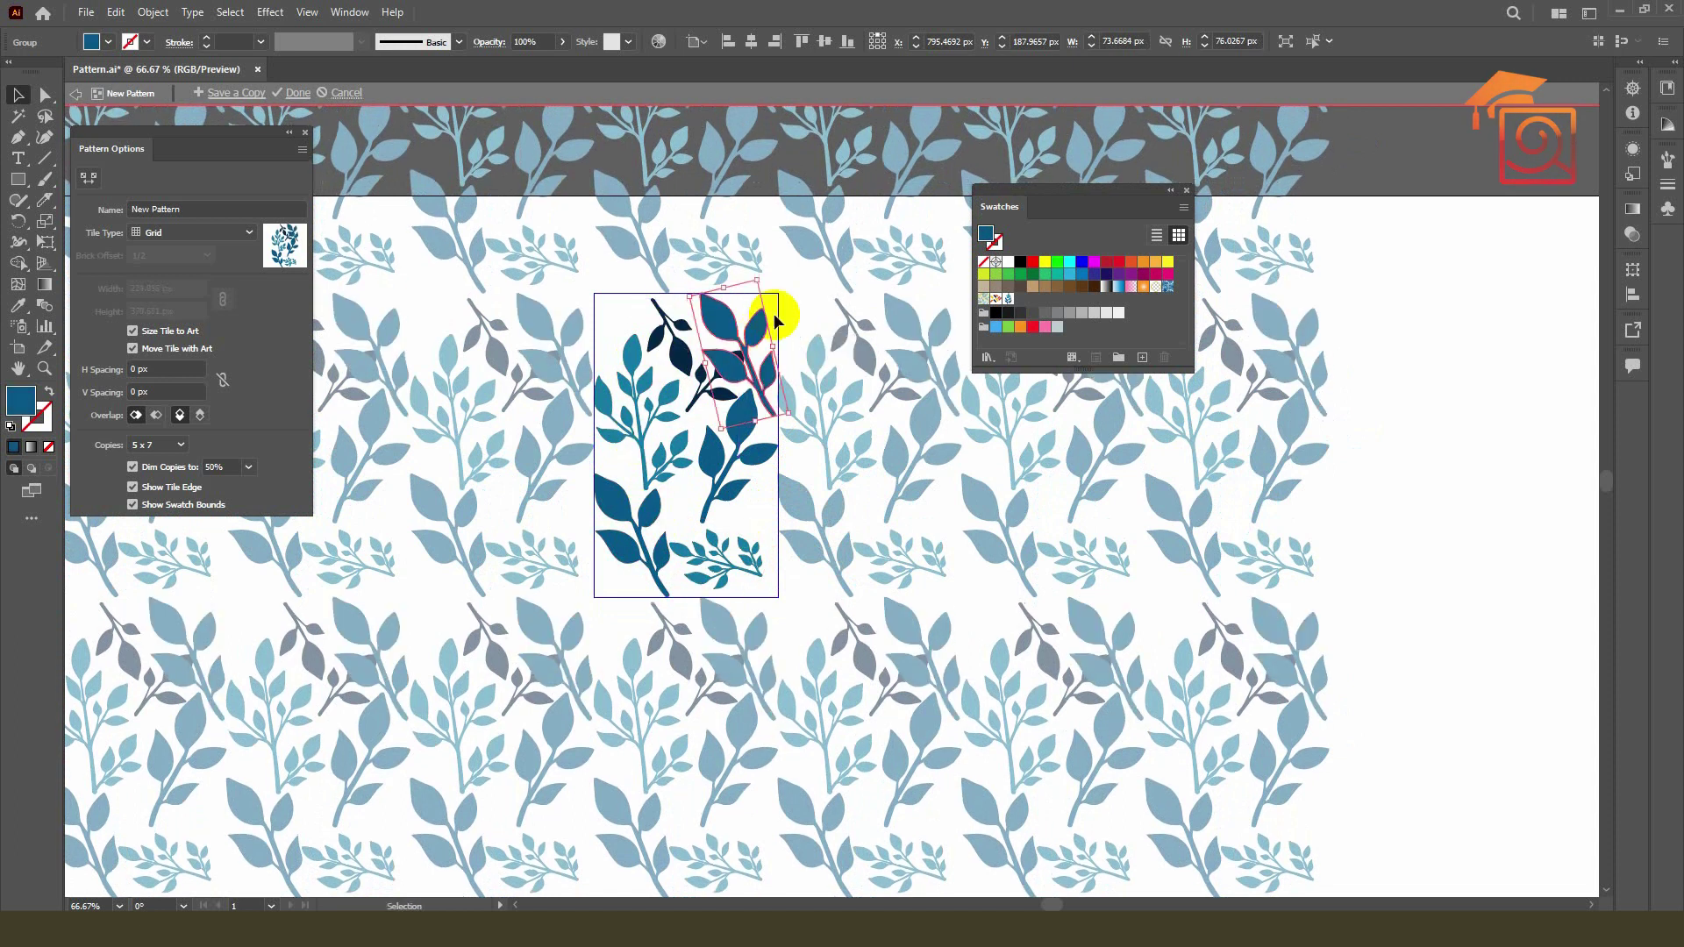
{"action": "mouse_move", "coordinate": [752, 291]}
{"action": "left_mouse_down"}
{"action": "mouse_move", "coordinate": [716, 327]}
{"action": "mouse_move", "coordinate": [746, 400]}
{"action": "mouse_move", "coordinate": [735, 316]}
{"action": "left_mouse_up"}
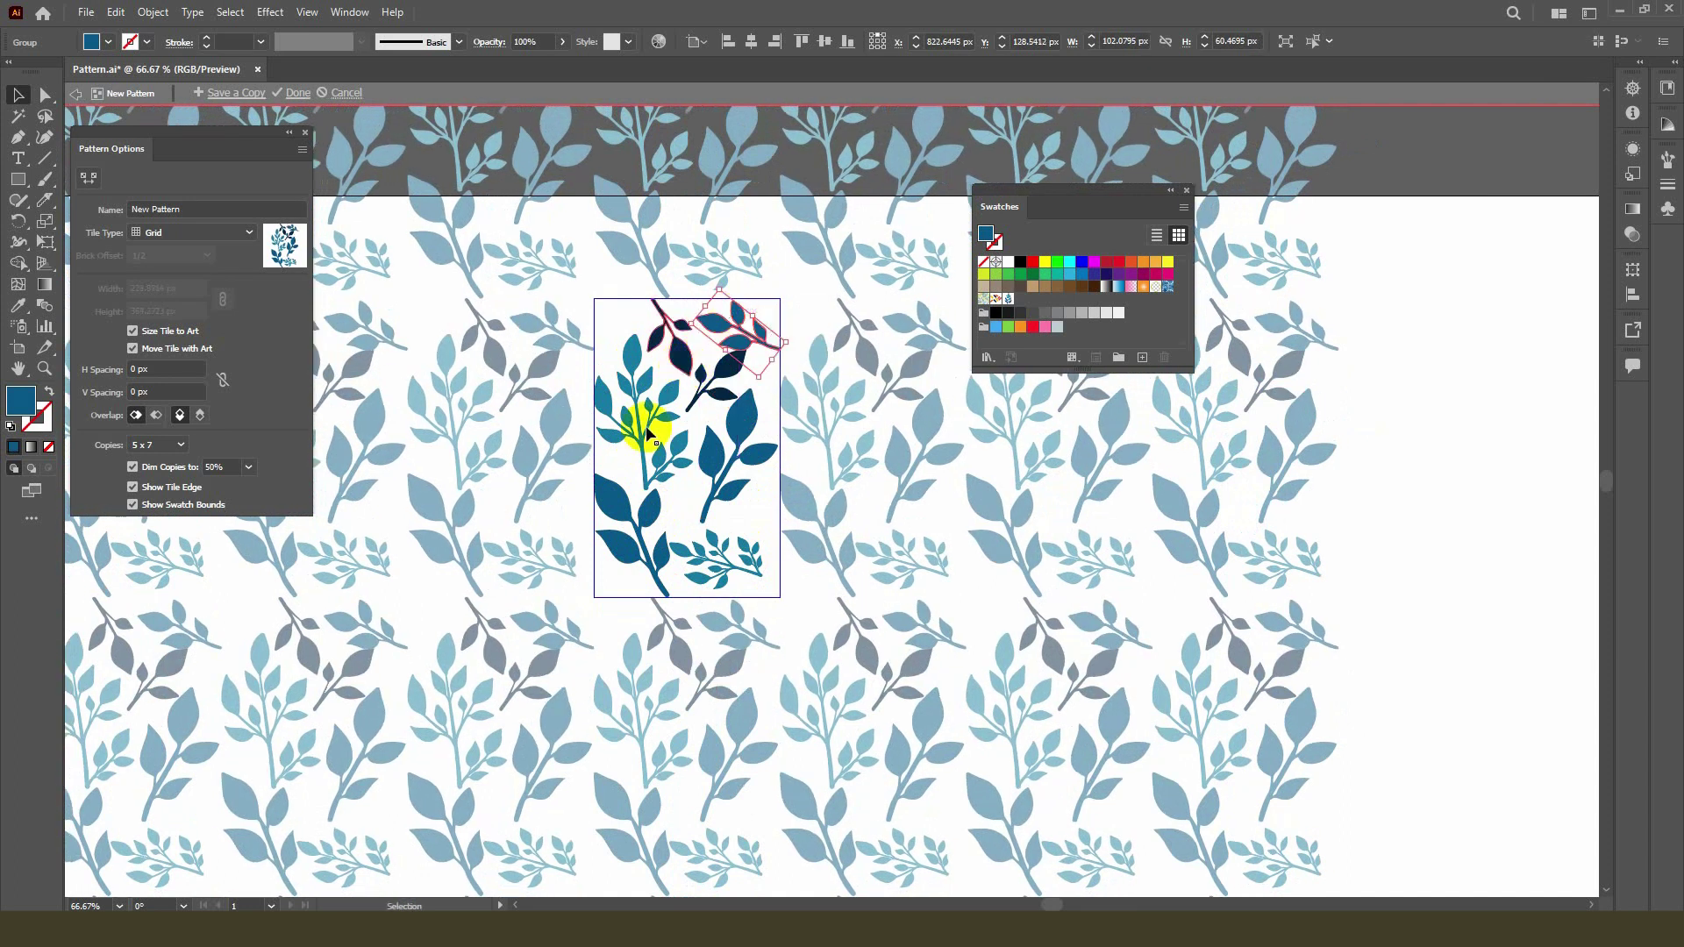
{"action": "scroll", "coordinate": [777, 470], "scroll_direction": "down", "scroll_amount": 1}
{"action": "scroll", "coordinate": [790, 465], "scroll_direction": "down", "scroll_amount": 1}
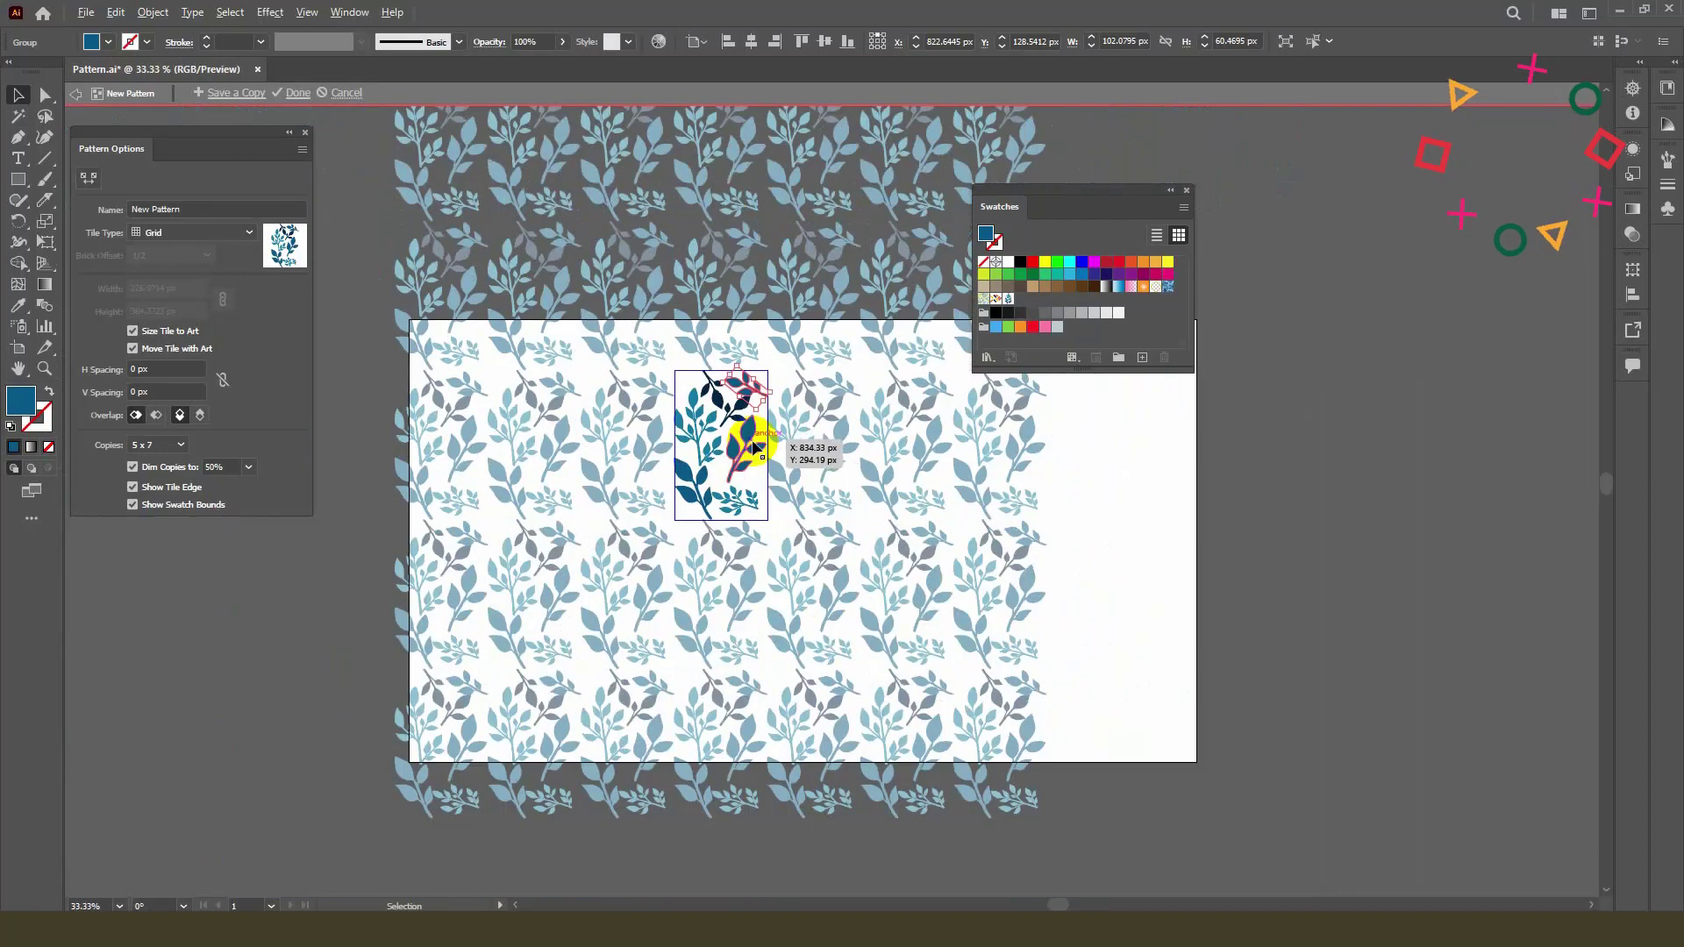
{"action": "left_click_drag", "start_coordinate": [800, 459], "coordinate": [715, 465]}
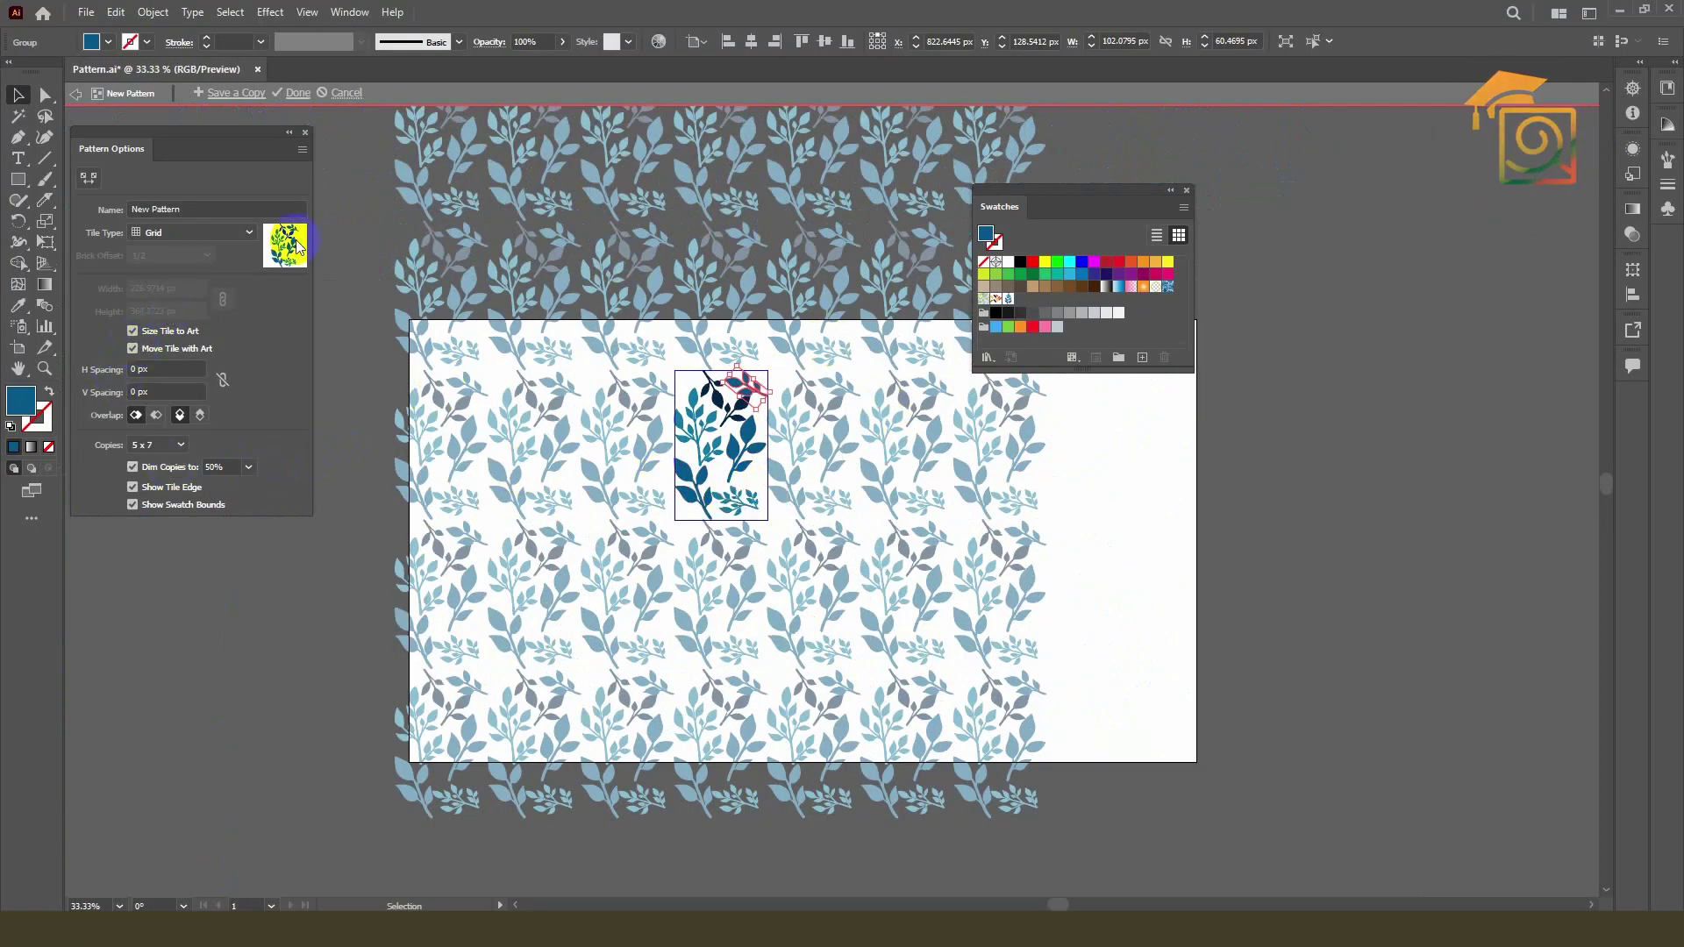
Step: Name the pattern 'Leaf Pattern' and finish pattern editing
{"action": "left_click", "coordinate": [156, 211]}
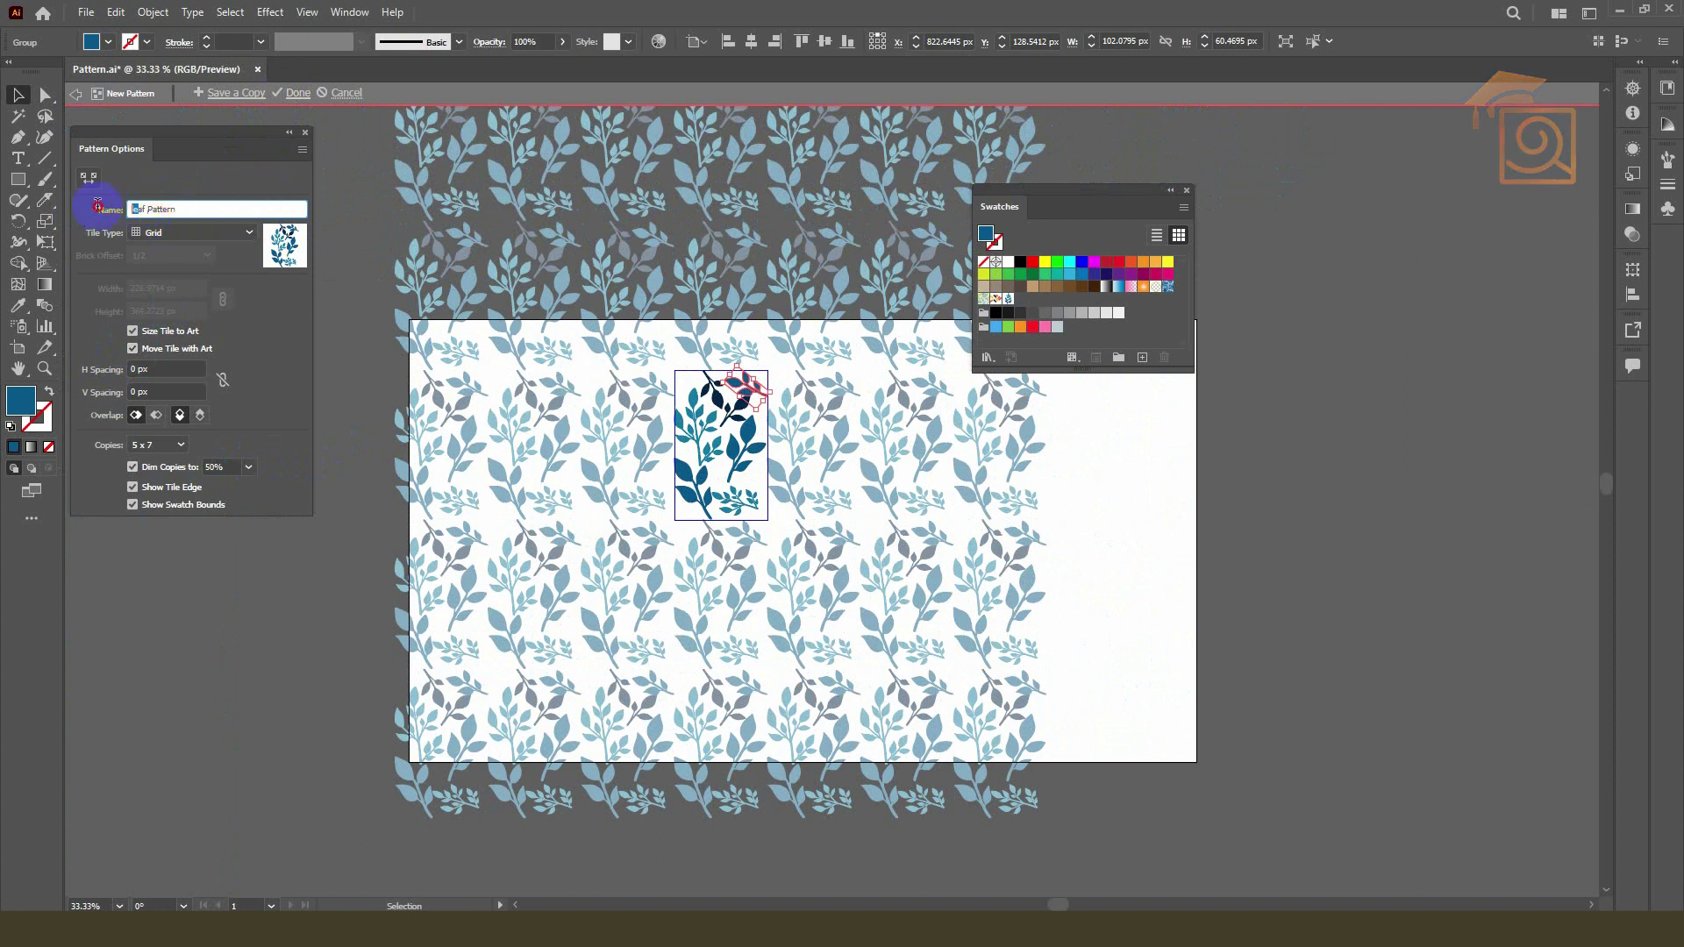
{"action": "type", "text": "Leaf"}
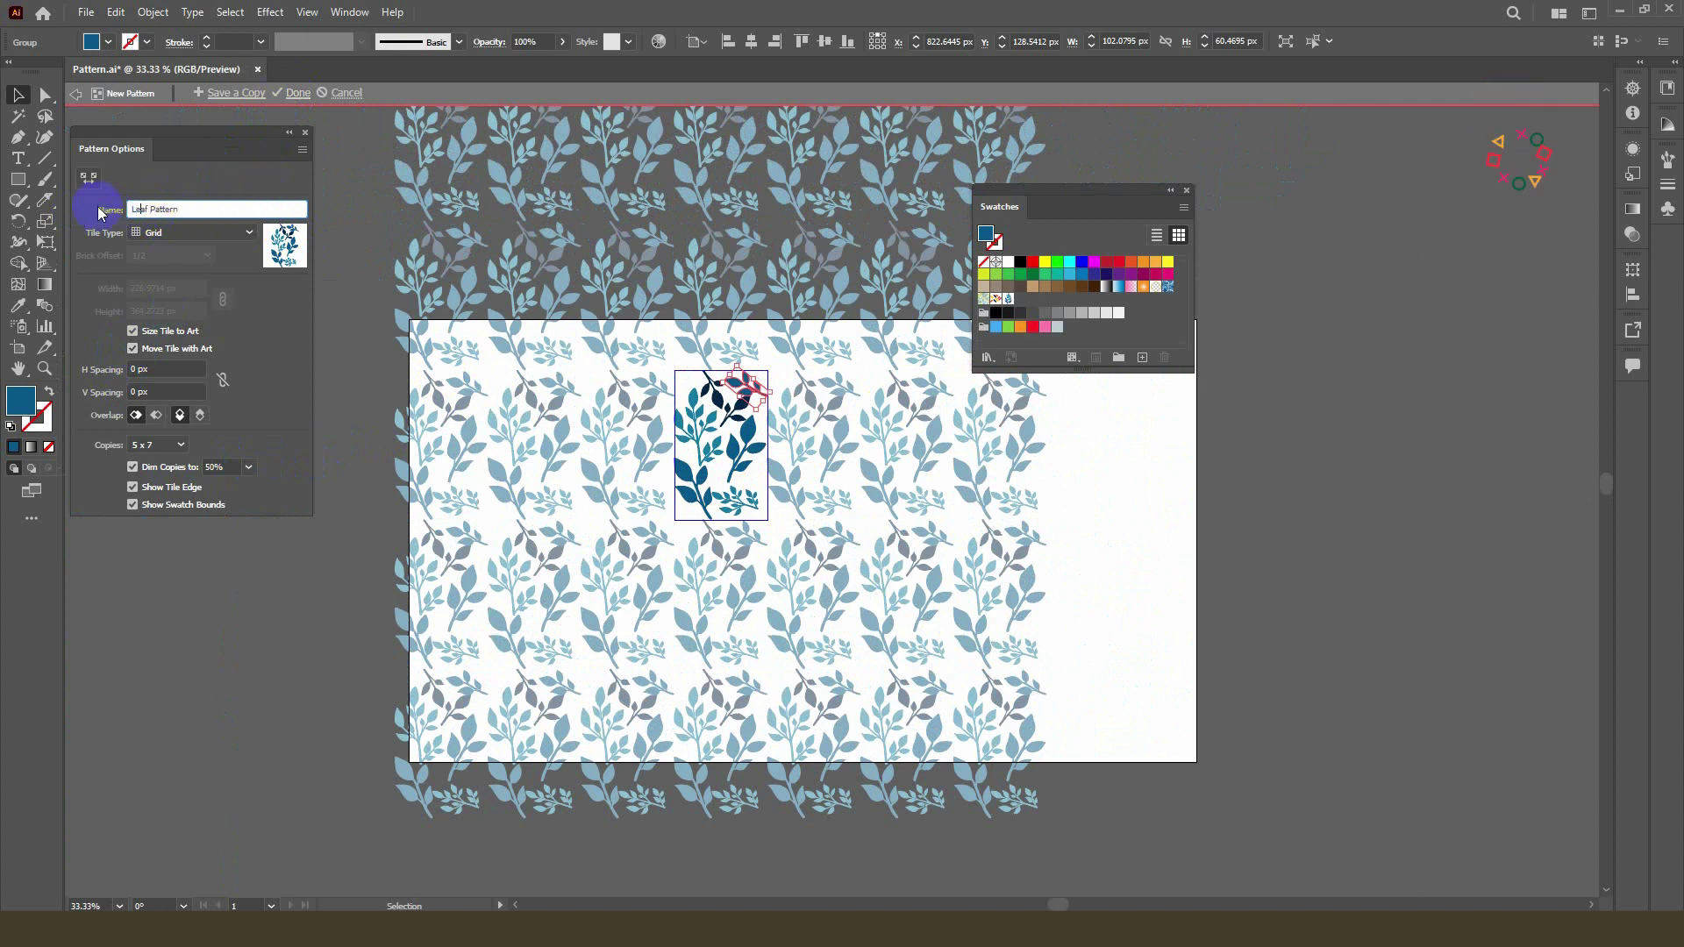
{"action": "left_click", "coordinate": [302, 91]}
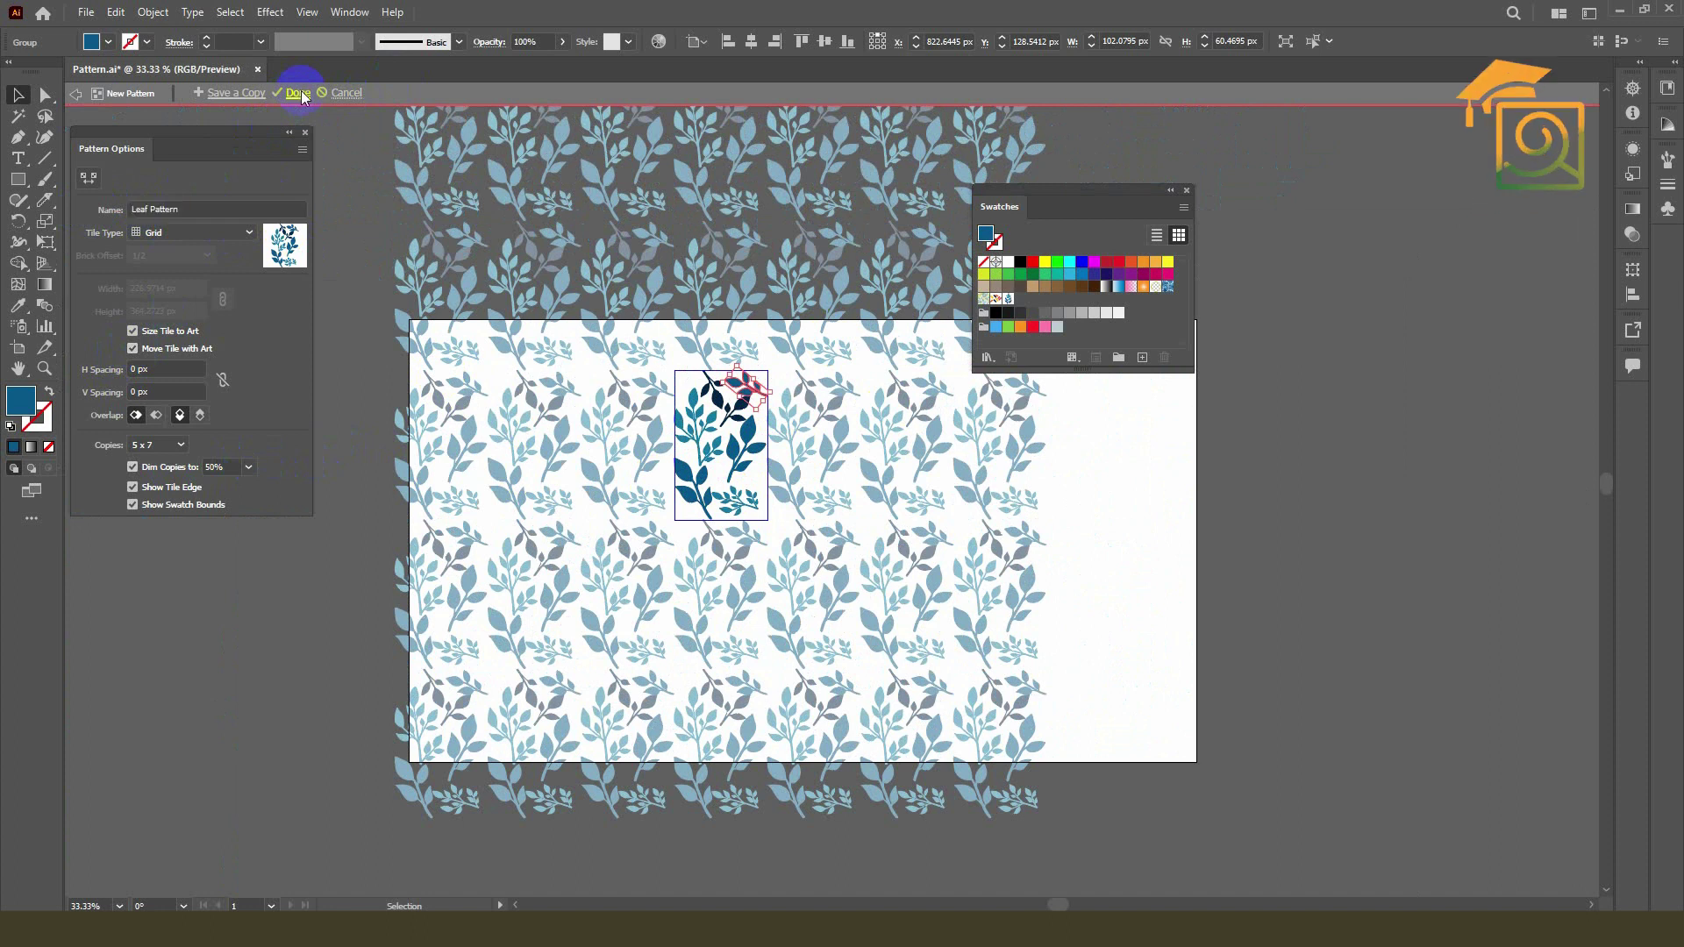
{"action": "left_click", "coordinate": [570, 93]}
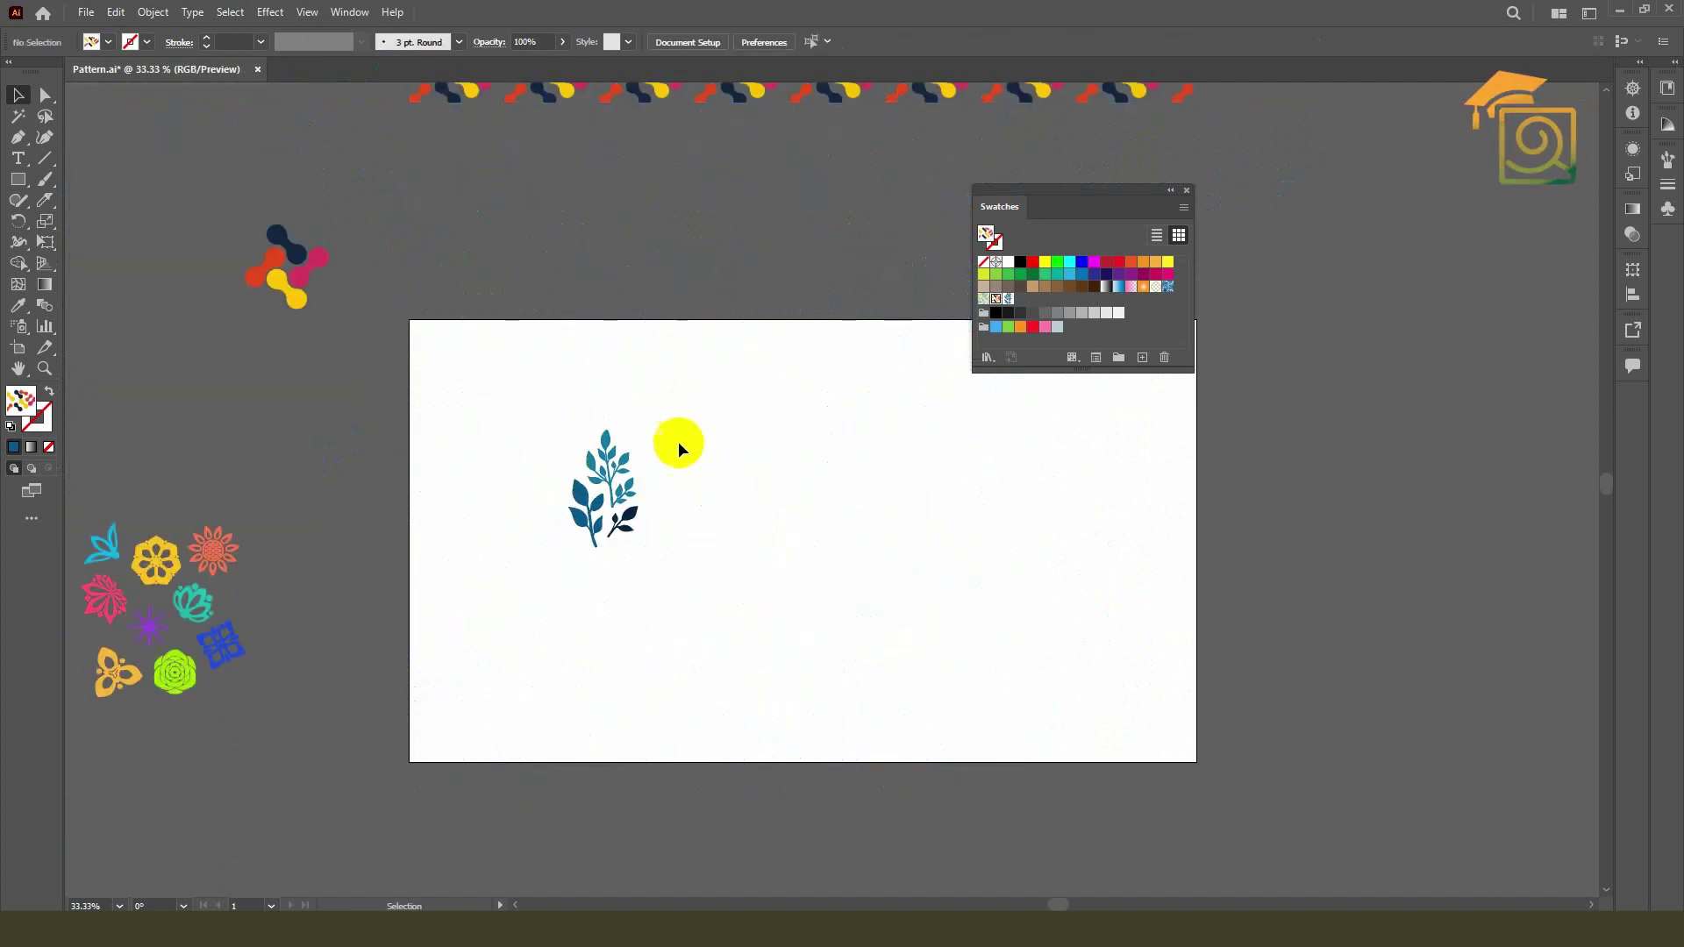
Step: Move the leaf artwork off the artboard to the left
{"action": "scroll", "coordinate": [734, 401], "scroll_direction": "down", "scroll_amount": 1, "text": "alt"}
{"action": "left_click_drag", "start_coordinate": [571, 406], "coordinate": [684, 526]}
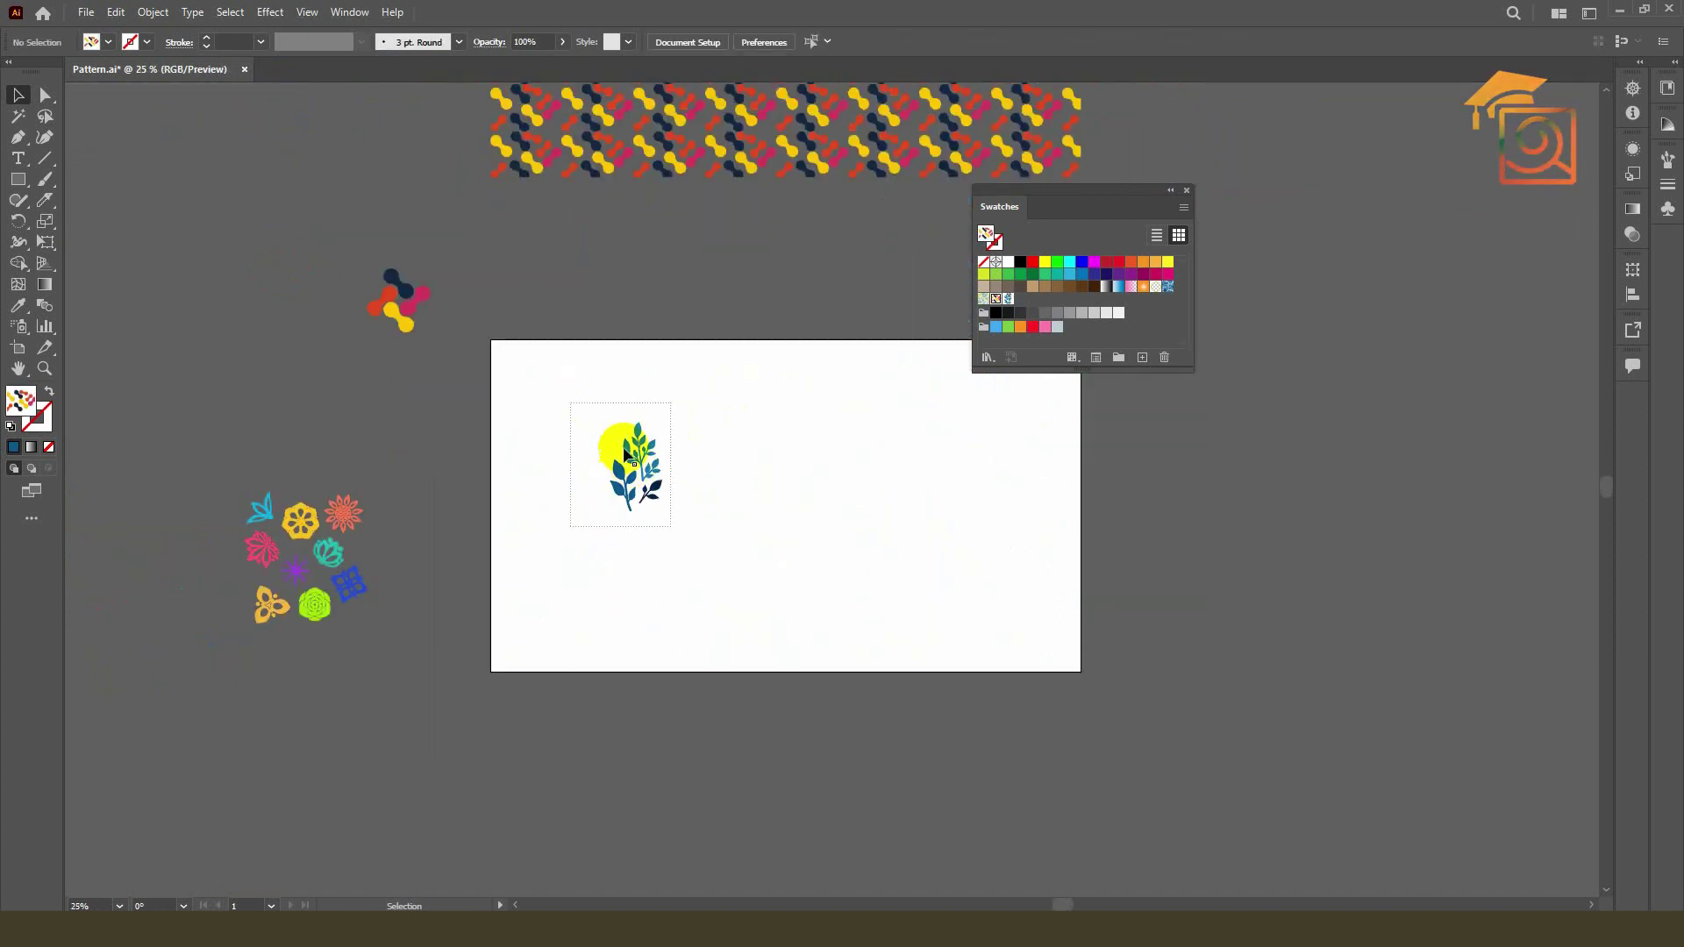
{"action": "left_click_drag", "start_coordinate": [308, 376], "coordinate": [261, 316]}
Step: Draw a tall strip from the artboard's top-left corner and duplicate it to the right
{"action": "left_click", "coordinate": [17, 179]}
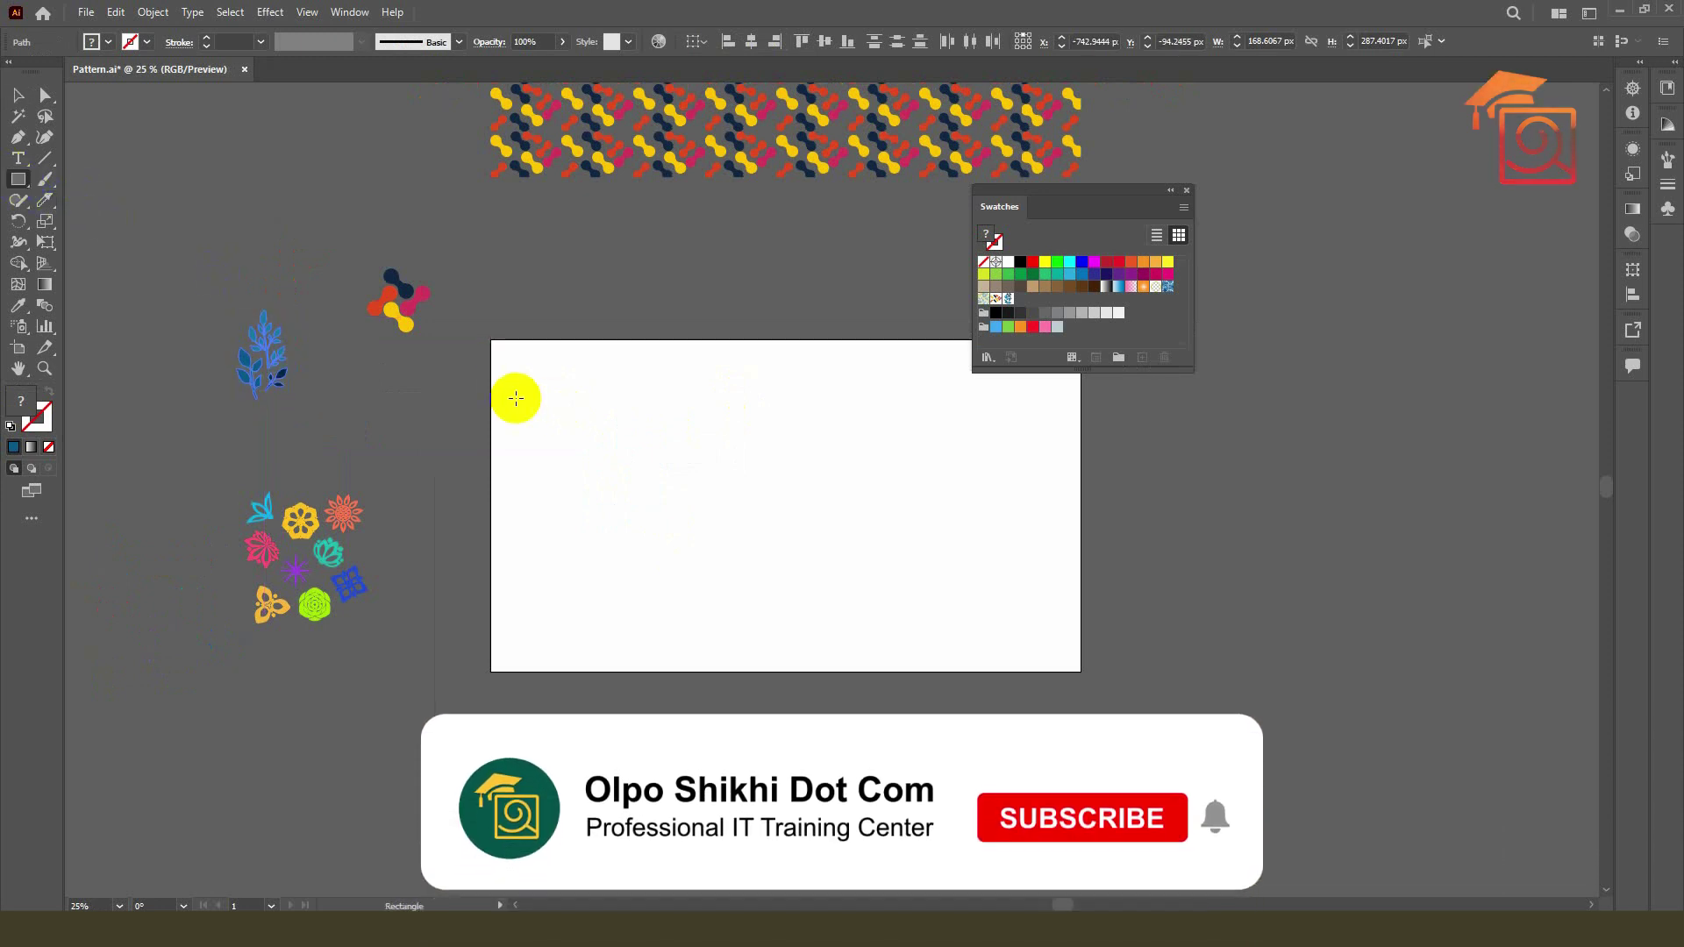
{"action": "left_click_drag", "start_coordinate": [495, 336], "coordinate": [583, 672]}
{"action": "left_click", "coordinate": [18, 94]}
{"action": "left_click_drag", "start_coordinate": [545, 387], "coordinate": [643, 411]}
Step: Apply Leaf Pattern to the duplicated strip, zoom out, and select the flower motifs
{"action": "double_click", "coordinate": [1008, 299]}
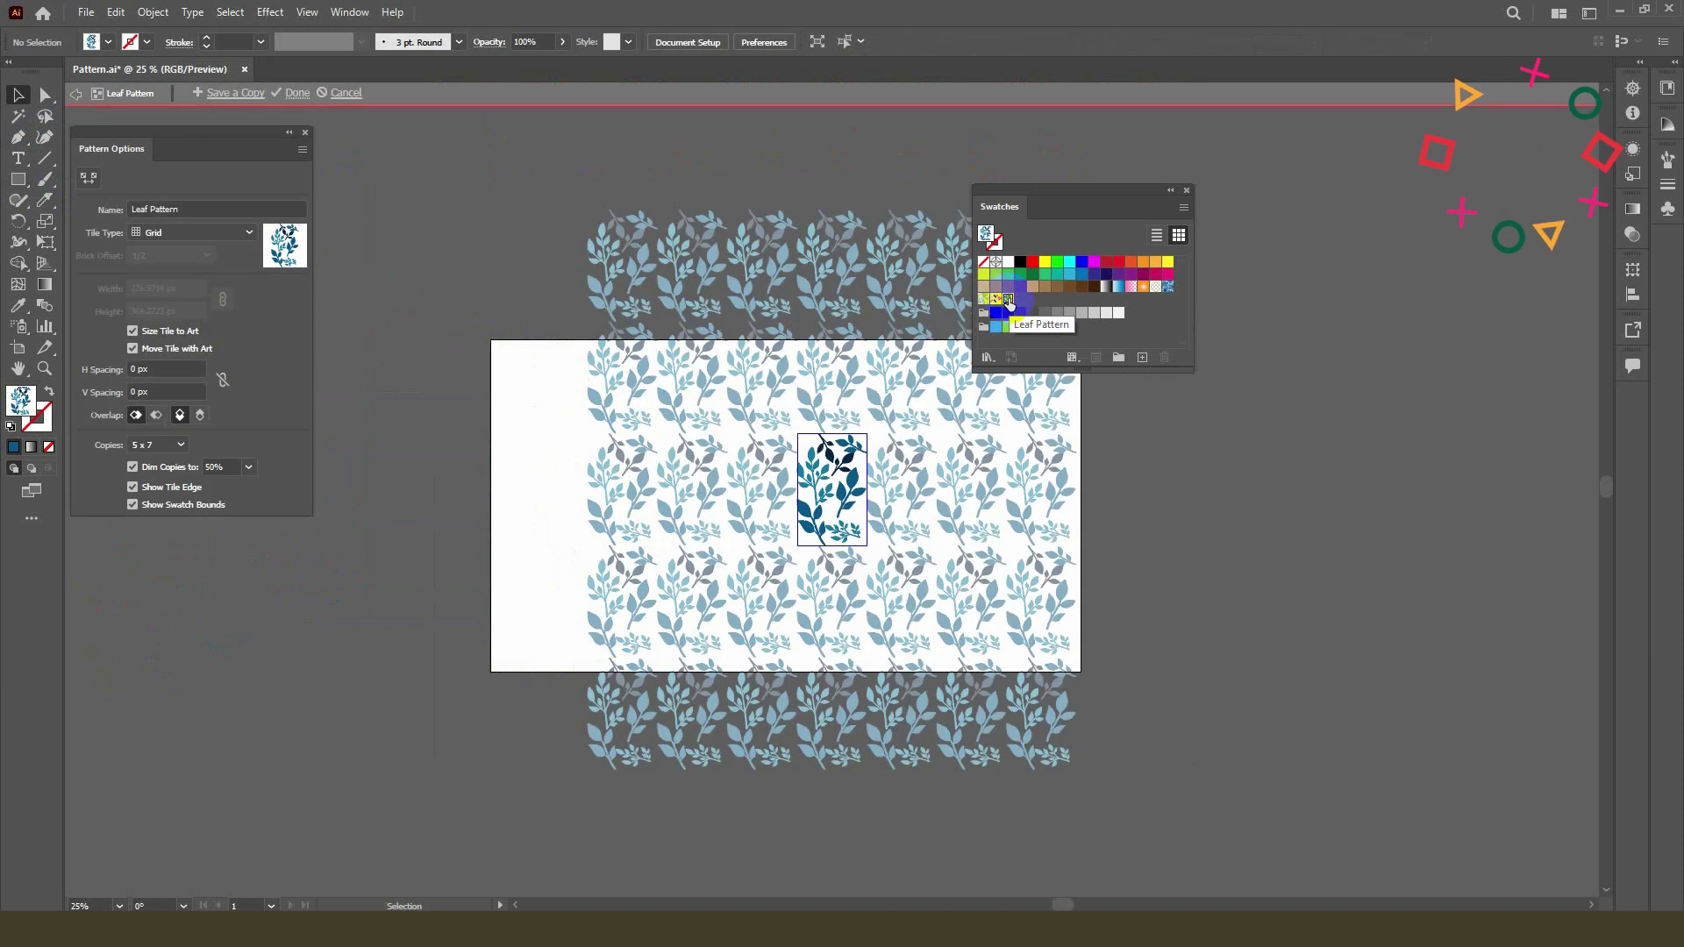
{"action": "double_click", "coordinate": [811, 138]}
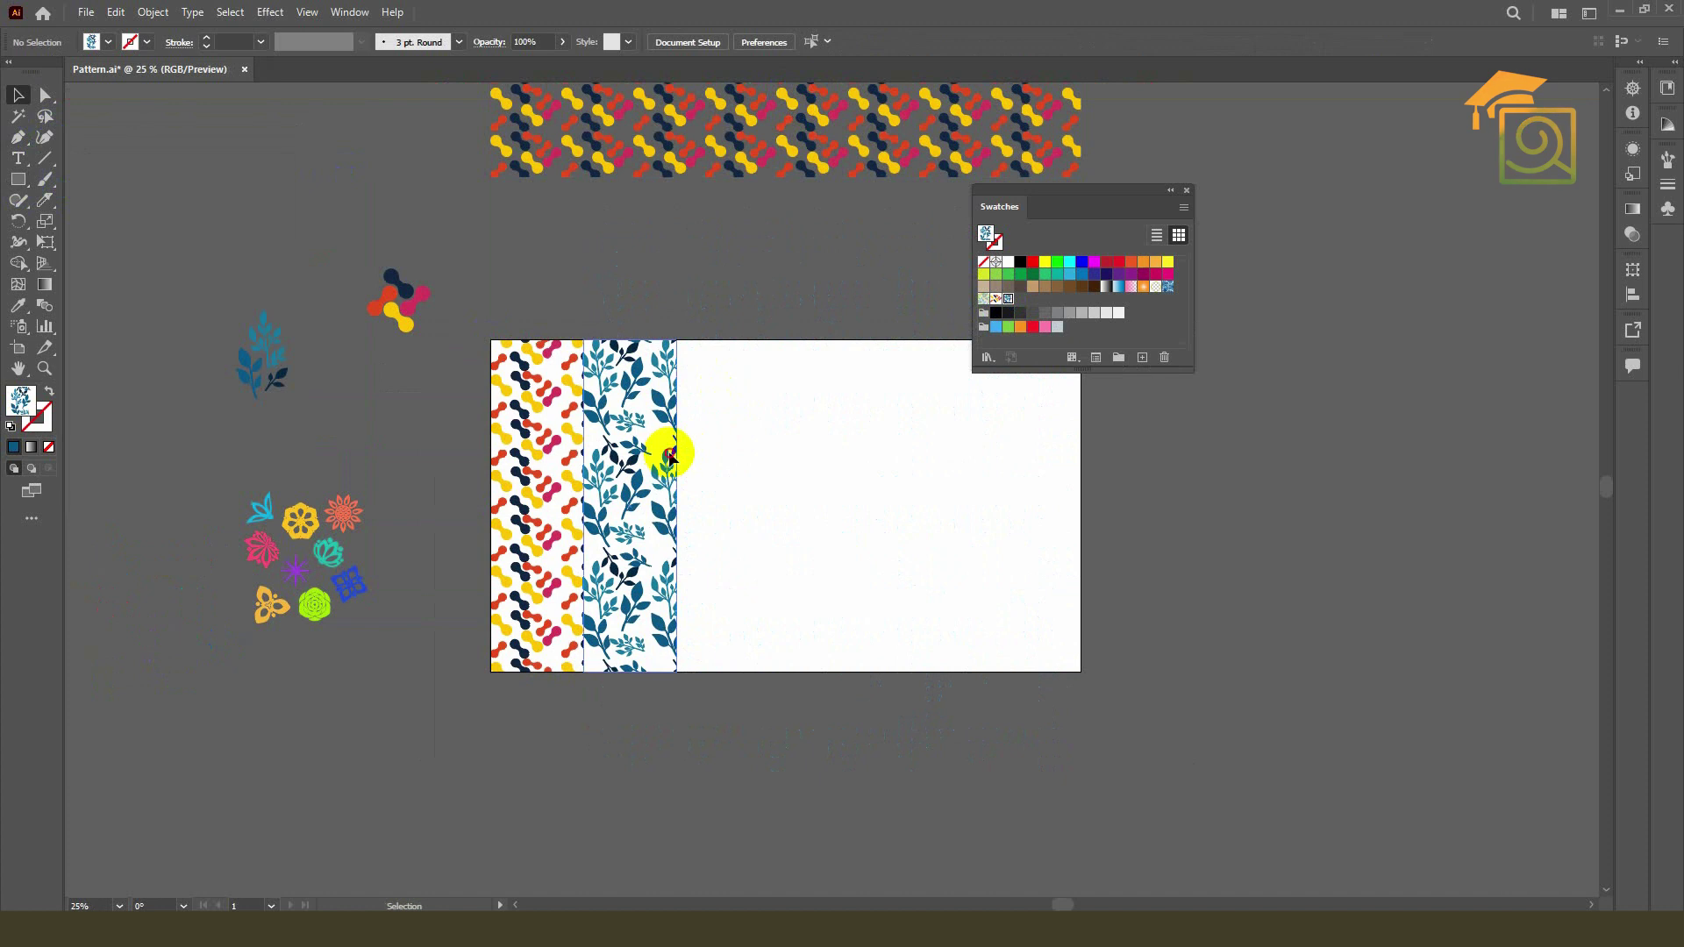
{"action": "key", "text": "ctrl+minus"}
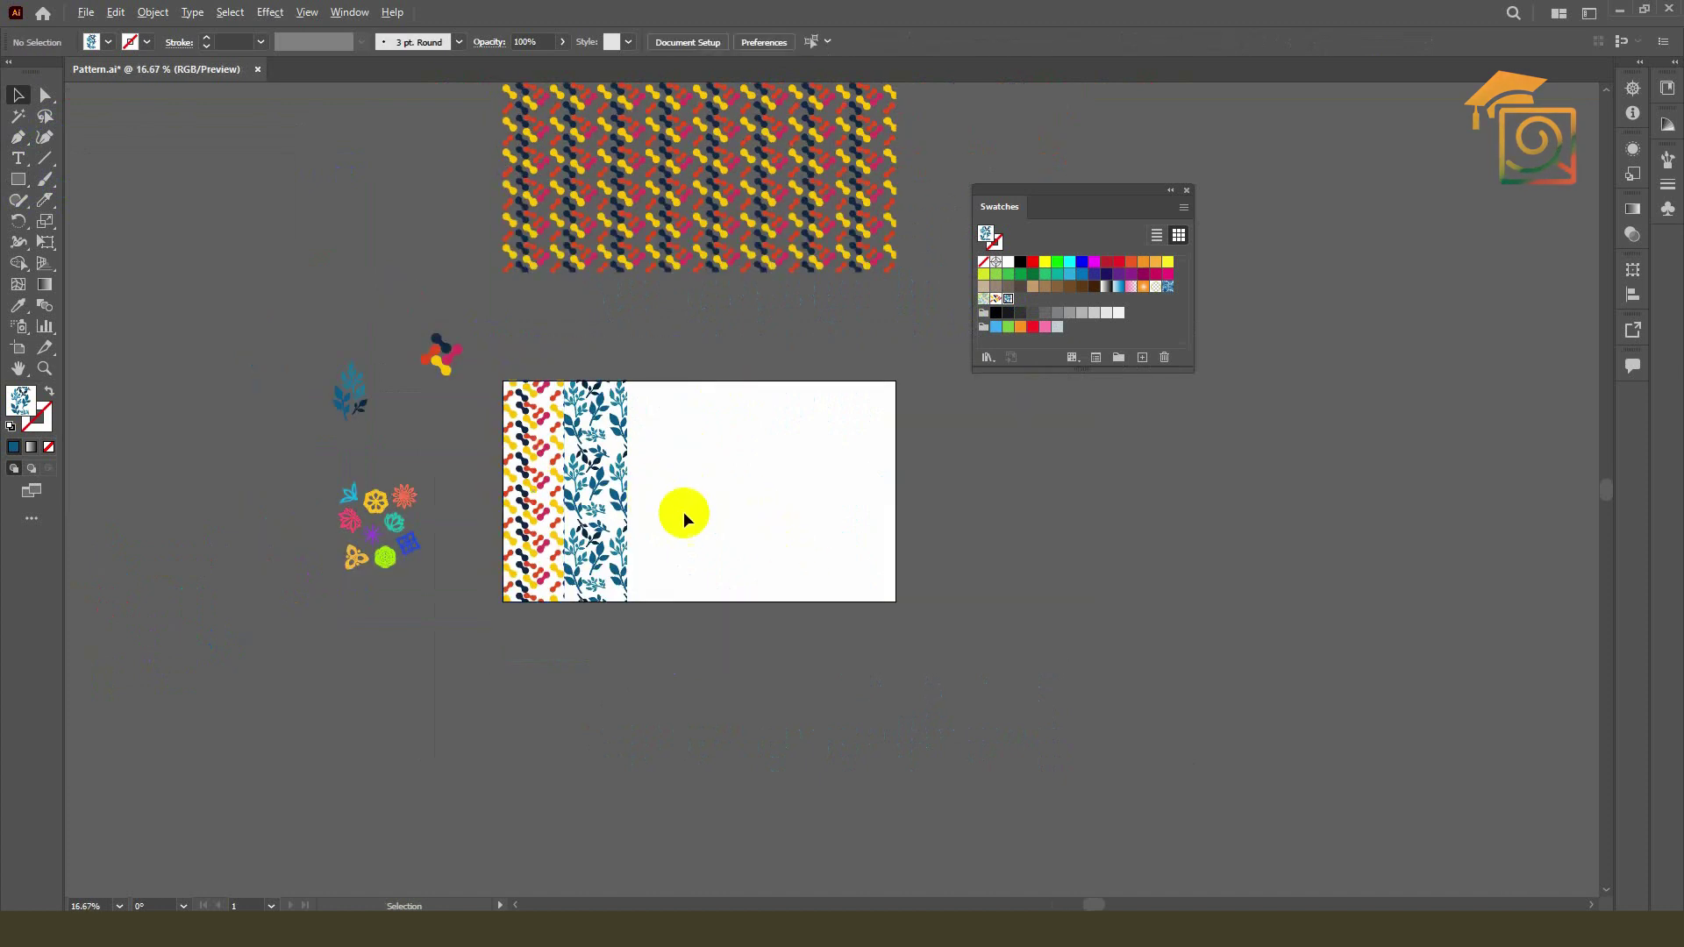
{"action": "scroll", "coordinate": [689, 522], "scroll_direction": "up", "scroll_amount": 1}
{"action": "left_click", "coordinate": [256, 575]}
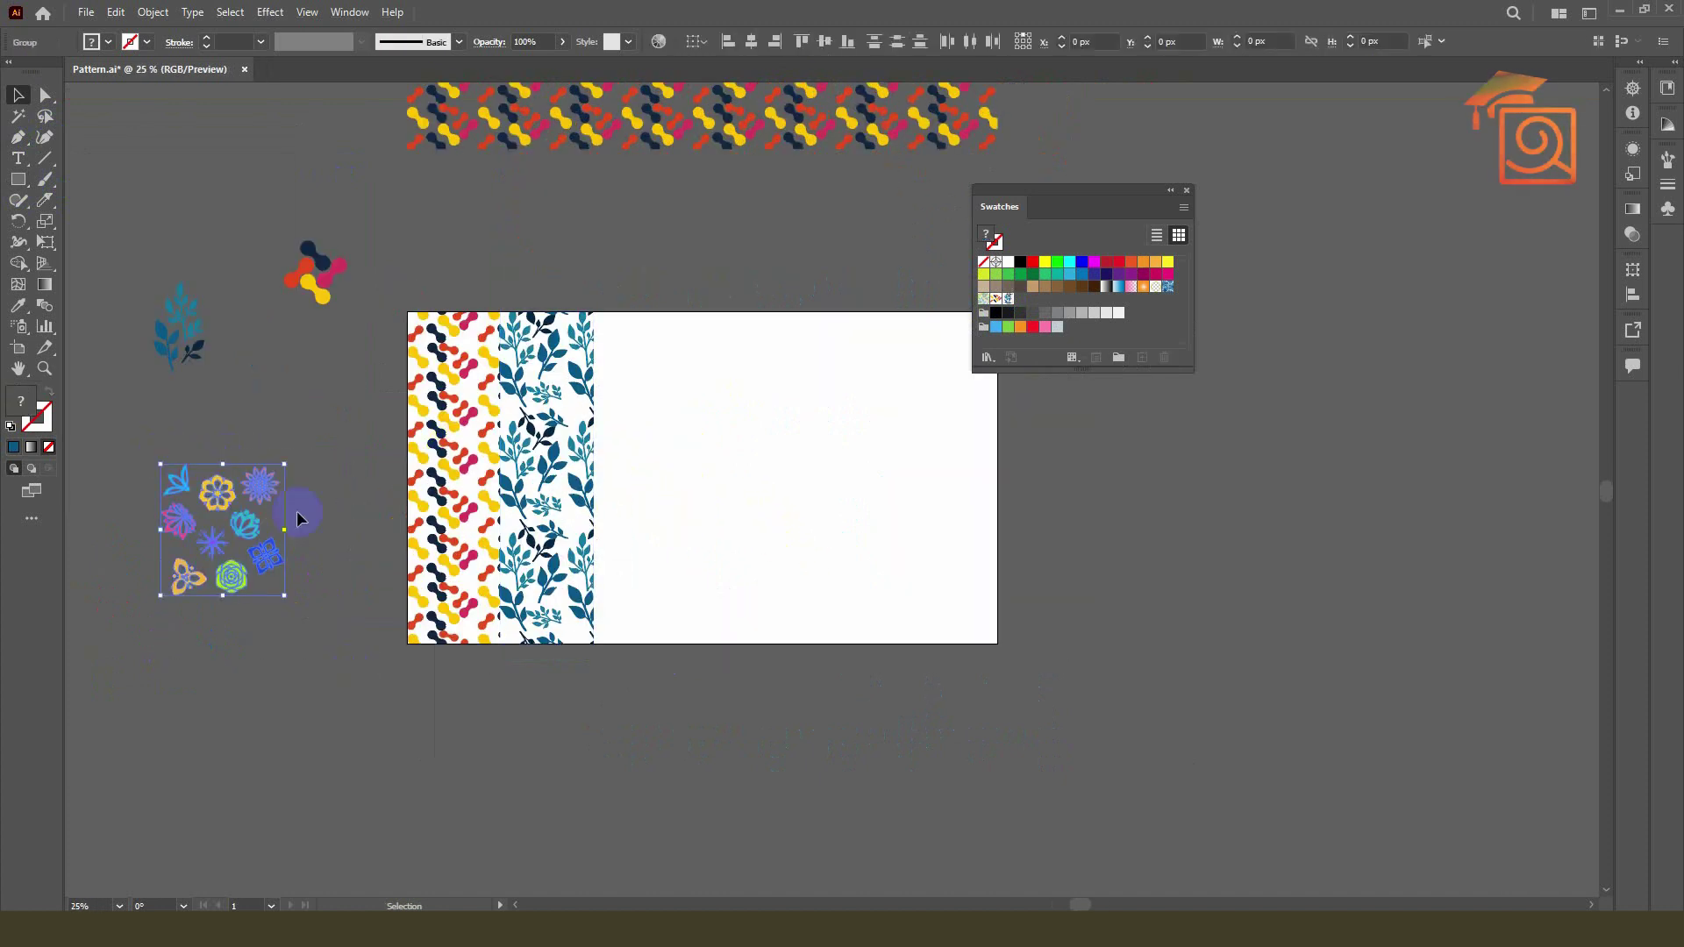
Step: Move the flower group onto the artboard's empty right side
{"action": "mouse_move", "coordinate": [271, 500]}
{"action": "left_mouse_down"}
{"action": "mouse_move", "coordinate": [807, 403]}
{"action": "mouse_move", "coordinate": [780, 421]}
{"action": "left_mouse_up"}
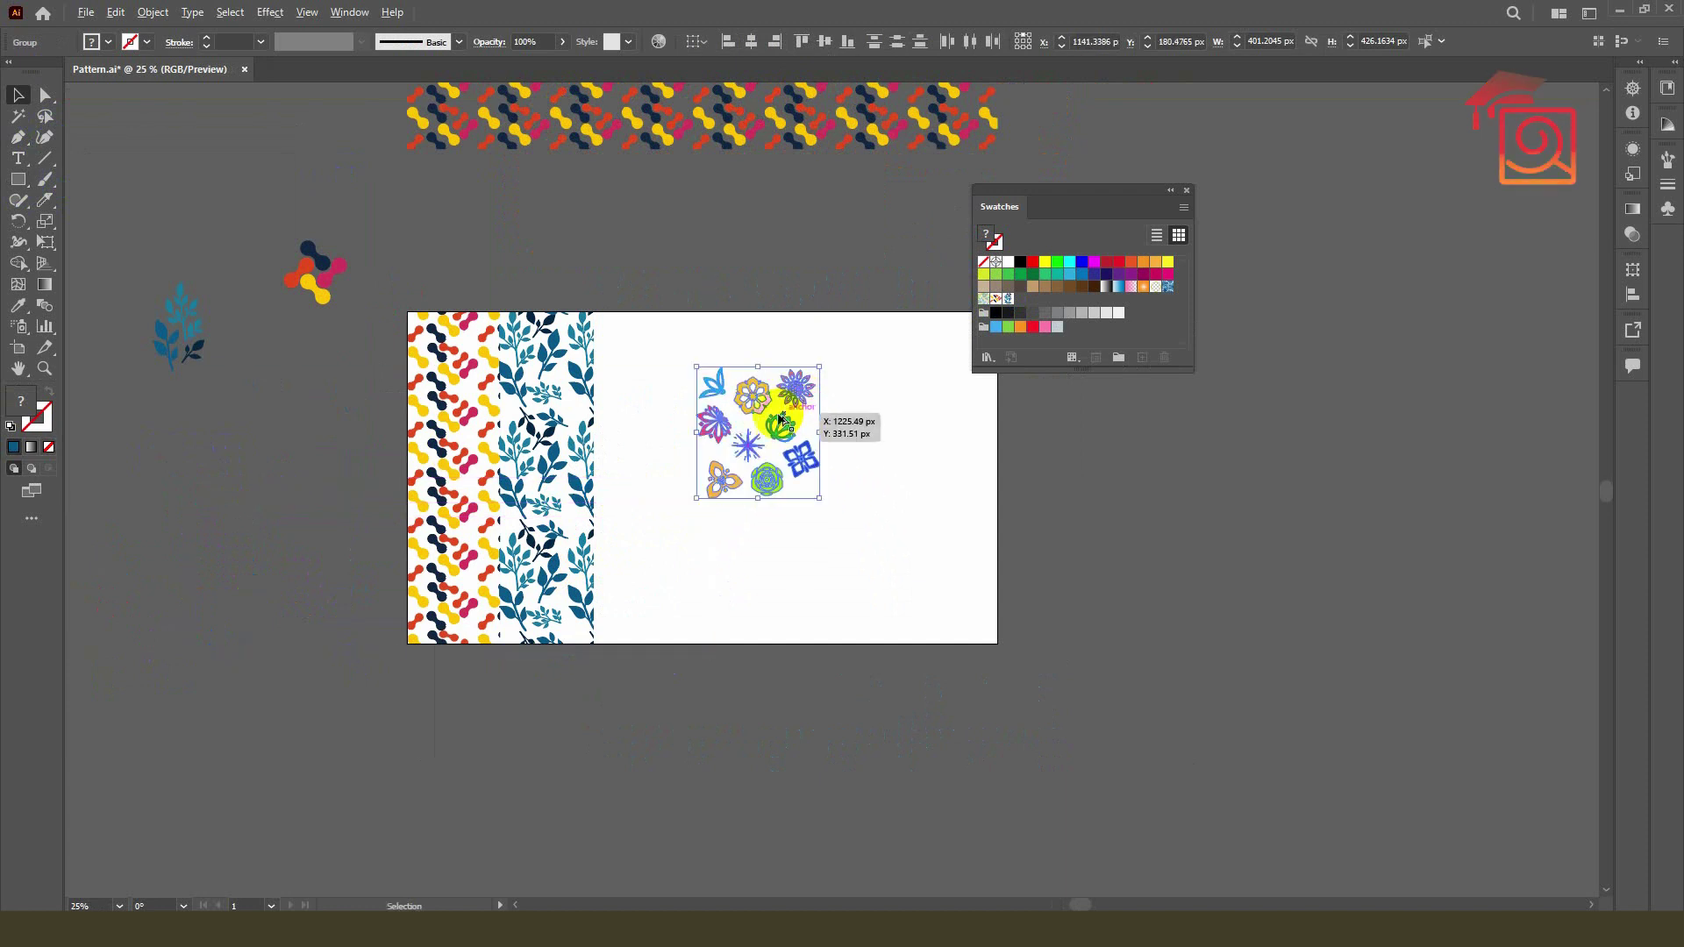
{"action": "scroll", "coordinate": [780, 420], "scroll_direction": "up", "scroll_amount": 1}
{"action": "left_click_drag", "start_coordinate": [1103, 187], "coordinate": [1256, 163]}
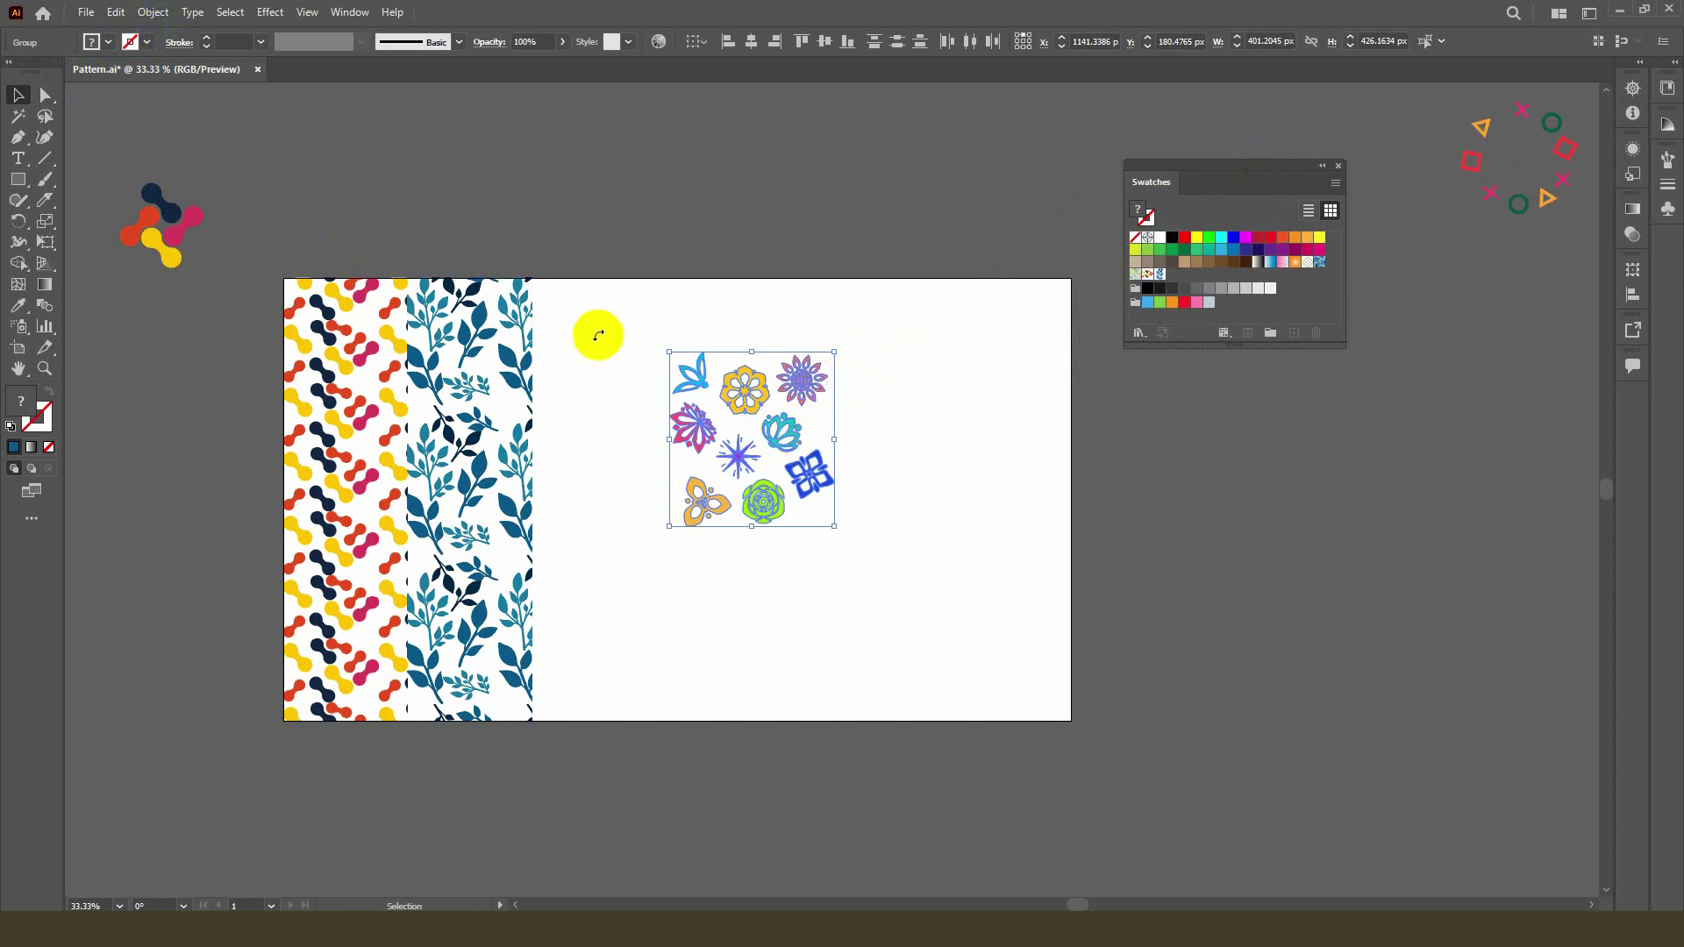
Step: Draw a yellow-filled rectangle covering the flower motifs
{"action": "left_click", "coordinate": [17, 179]}
{"action": "left_click_drag", "start_coordinate": [705, 352], "coordinate": [662, 350]}
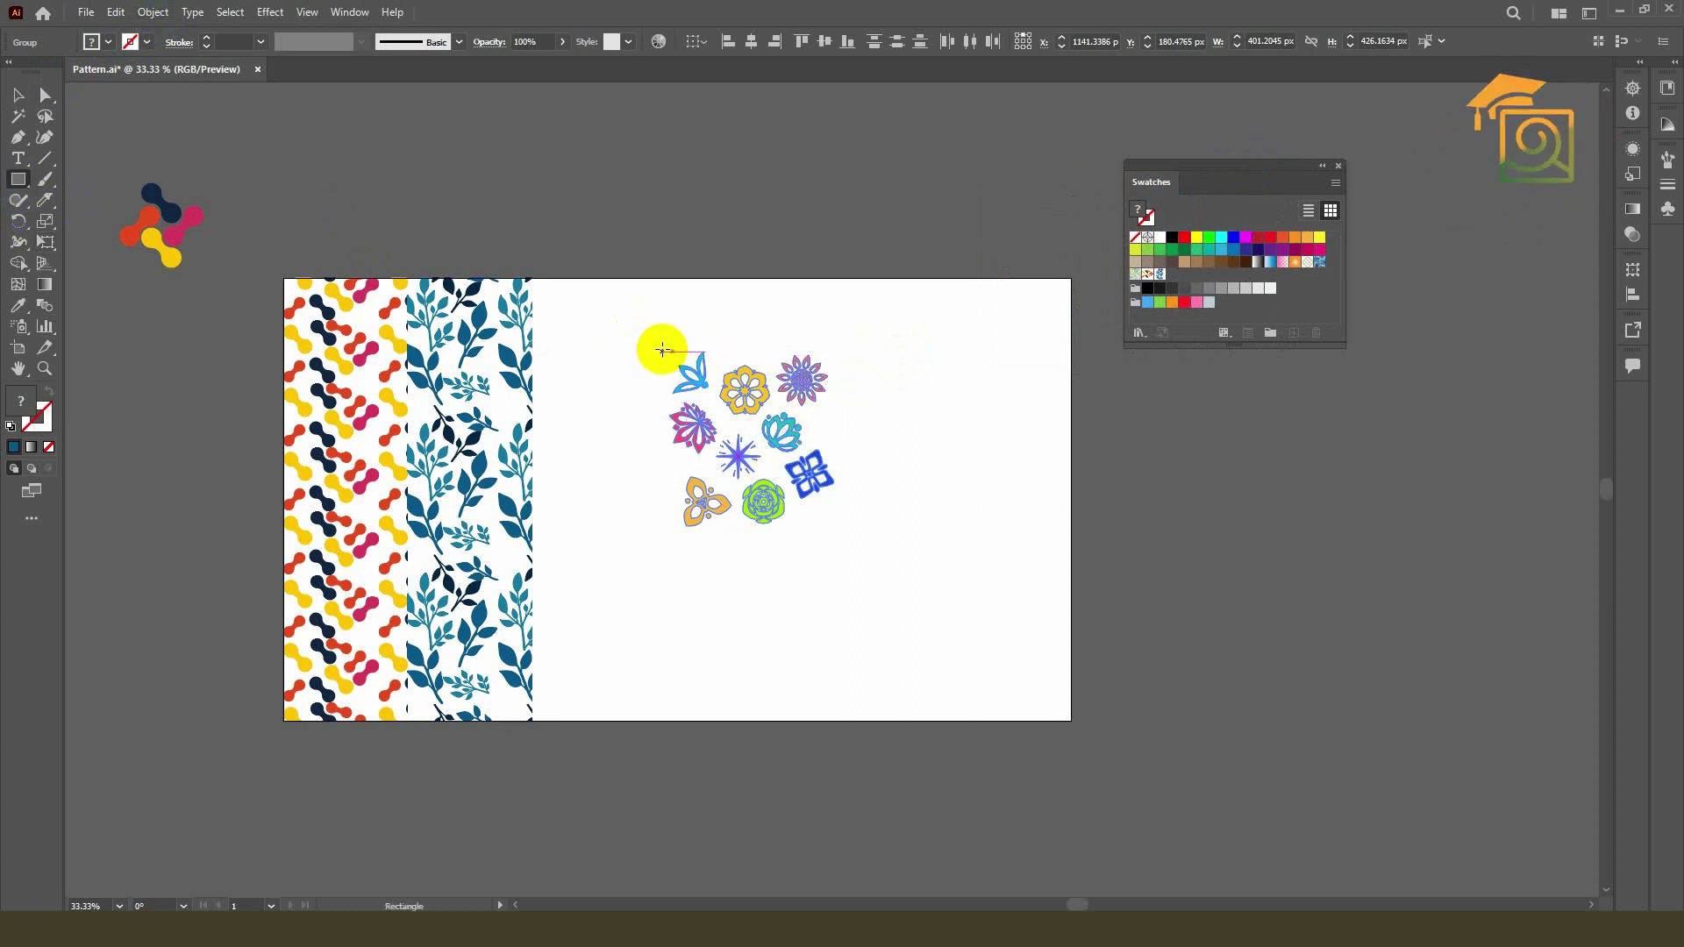
{"action": "left_click_drag", "start_coordinate": [672, 352], "coordinate": [834, 526]}
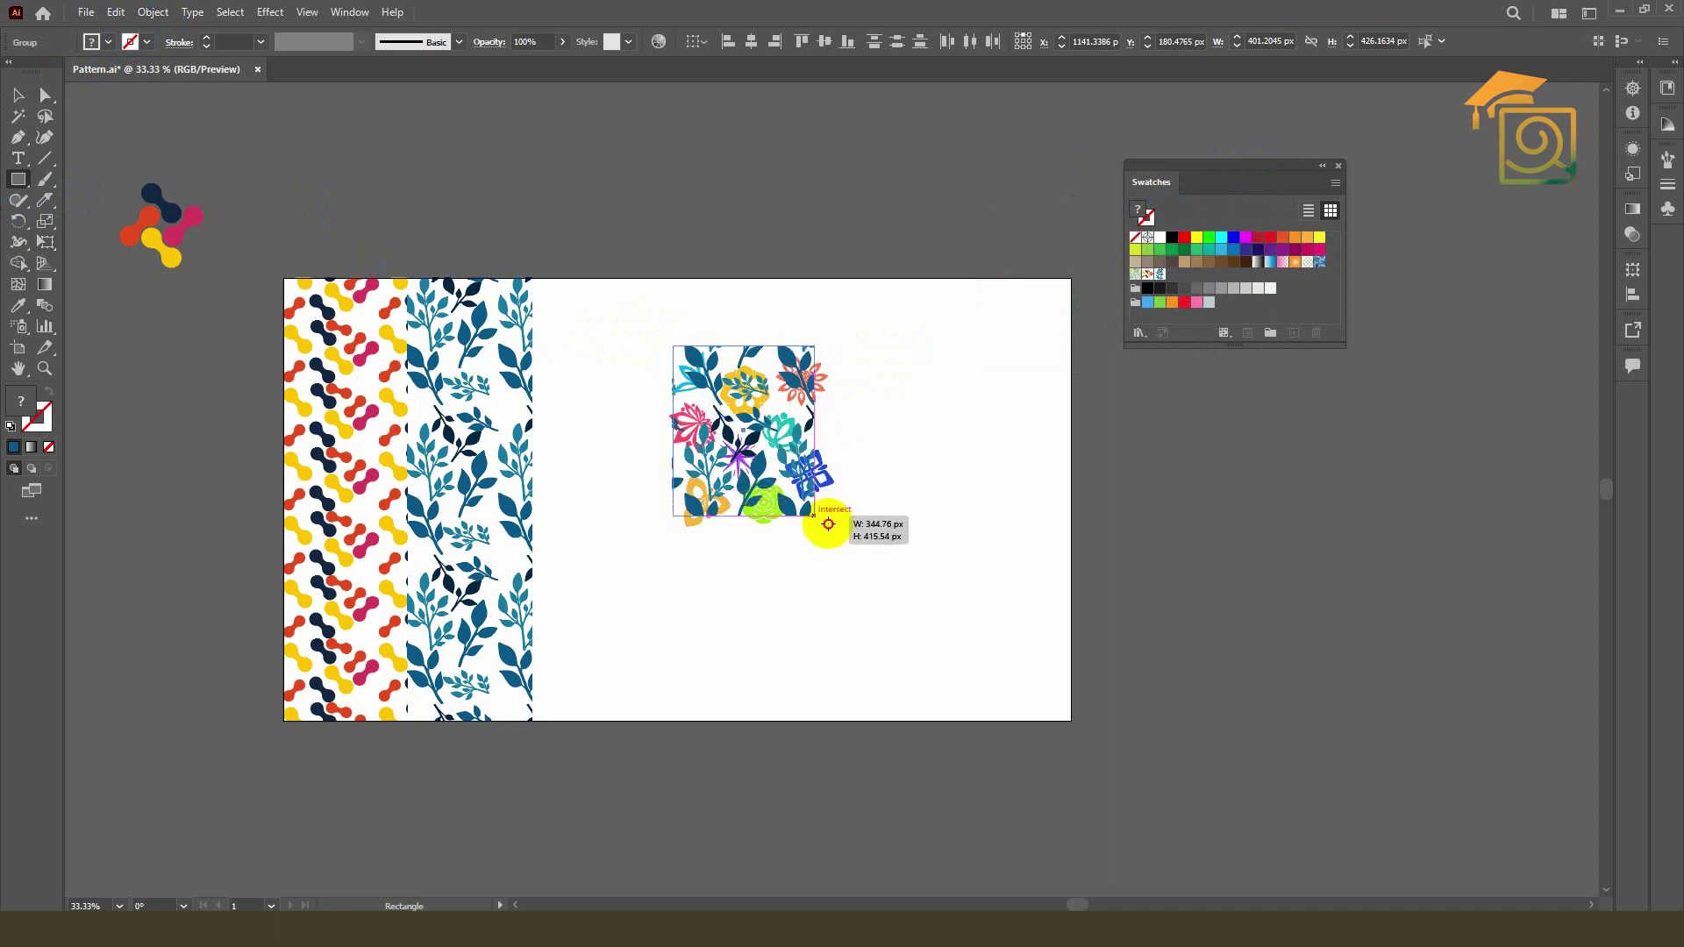
{"action": "left_click", "coordinate": [1300, 314]}
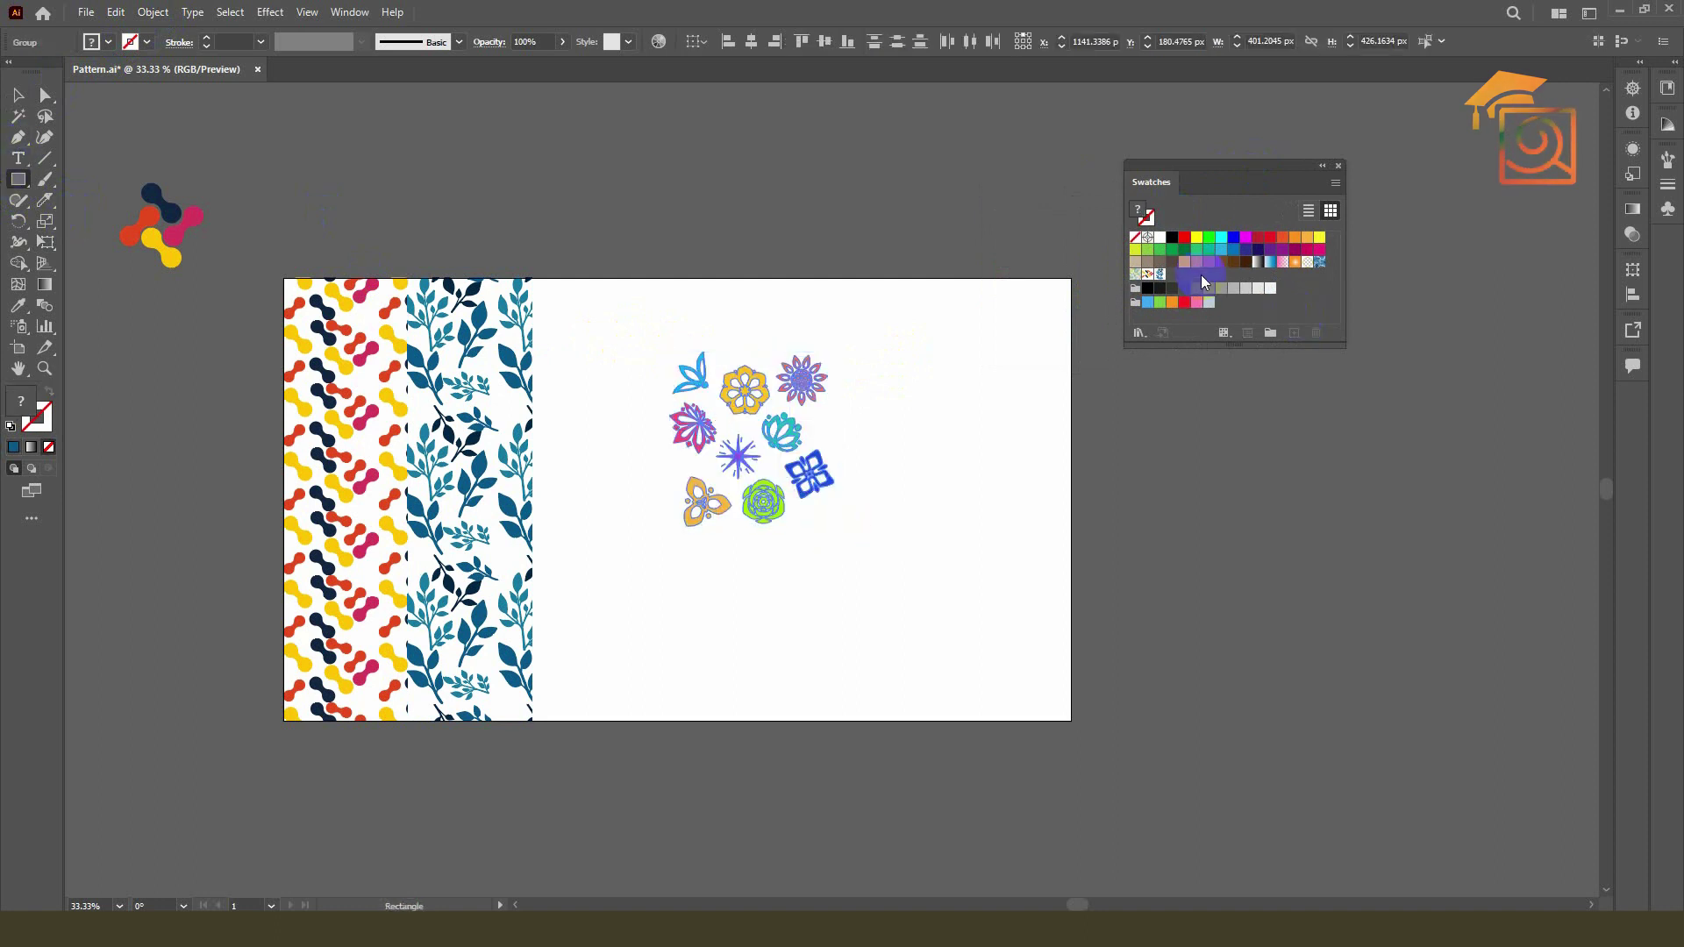
{"action": "left_click", "coordinate": [1186, 238]}
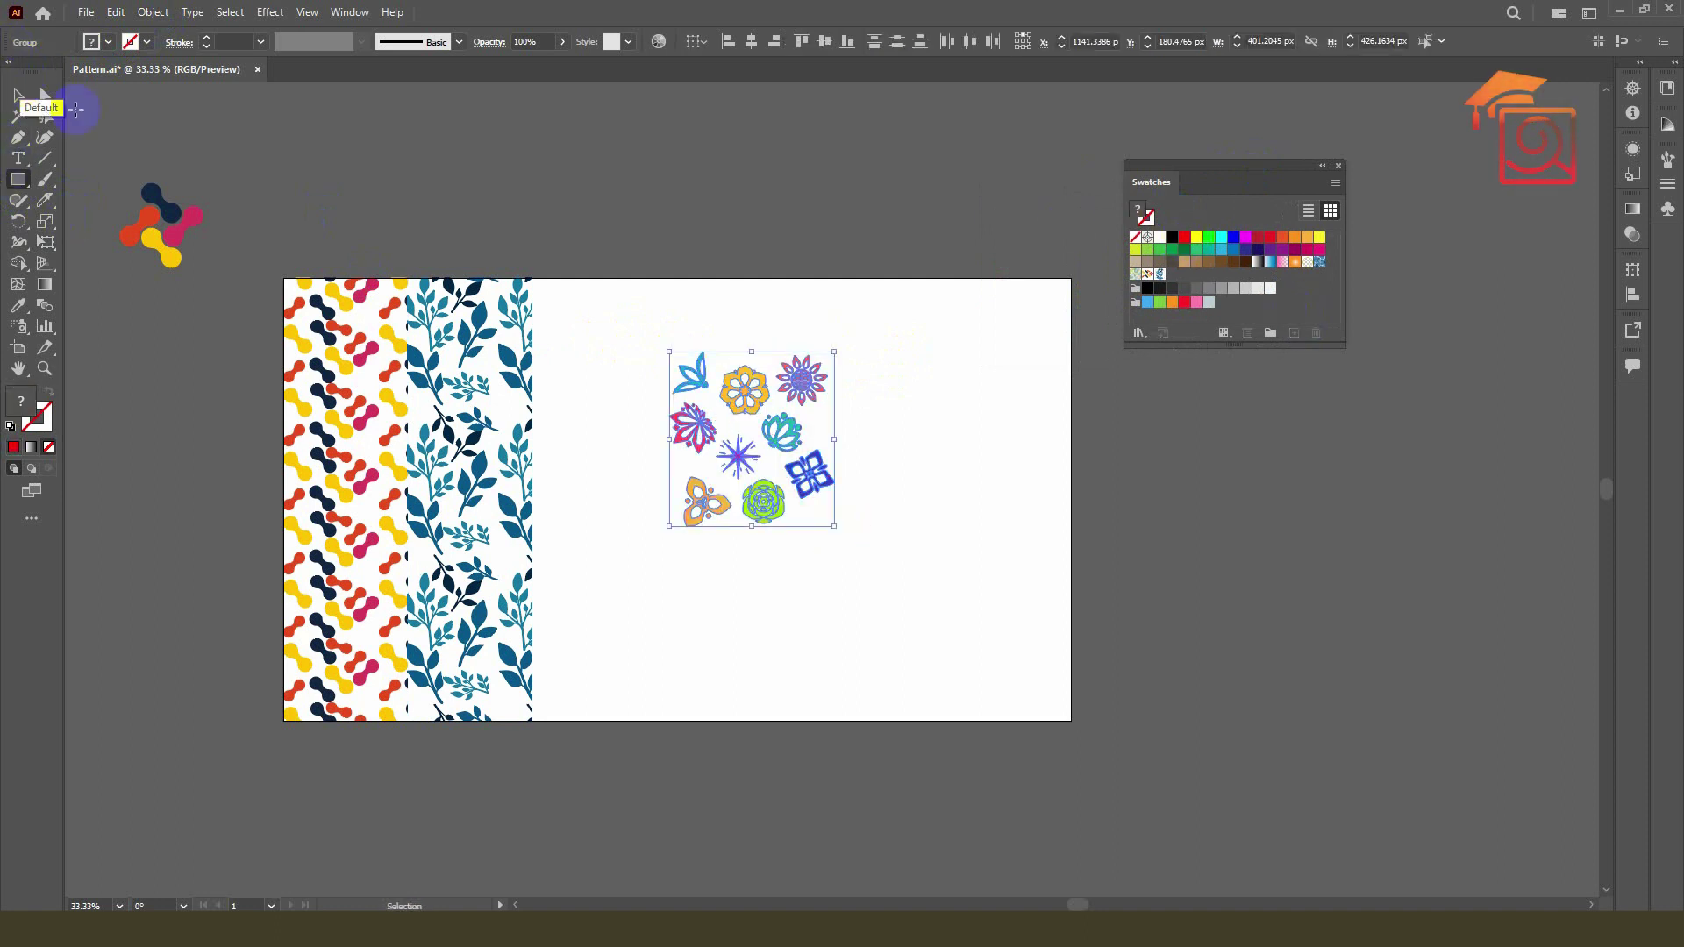
{"action": "left_click", "coordinate": [19, 98]}
{"action": "key", "text": "ctrl+shift+a"}
{"action": "left_click", "coordinate": [1196, 238]}
{"action": "left_click", "coordinate": [18, 179]}
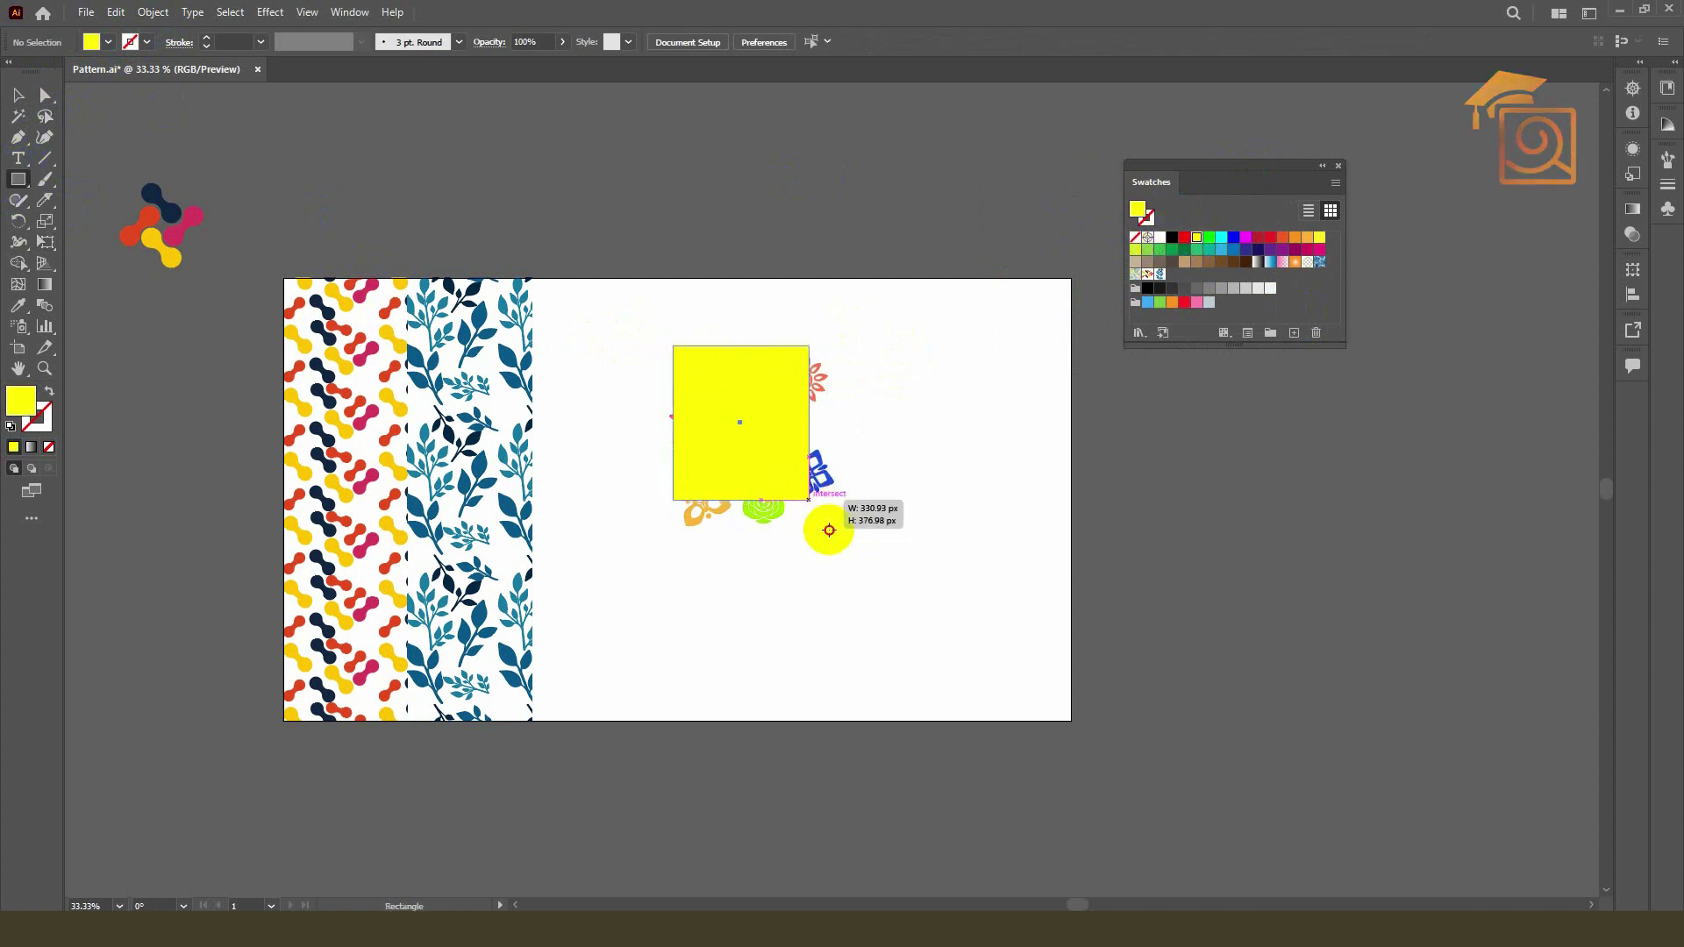
{"action": "left_click_drag", "start_coordinate": [673, 346], "coordinate": [829, 531]}
Step: Clip the flowers to the rectangle with Ctrl+7 and make them a pattern
{"action": "left_click", "coordinate": [19, 95]}
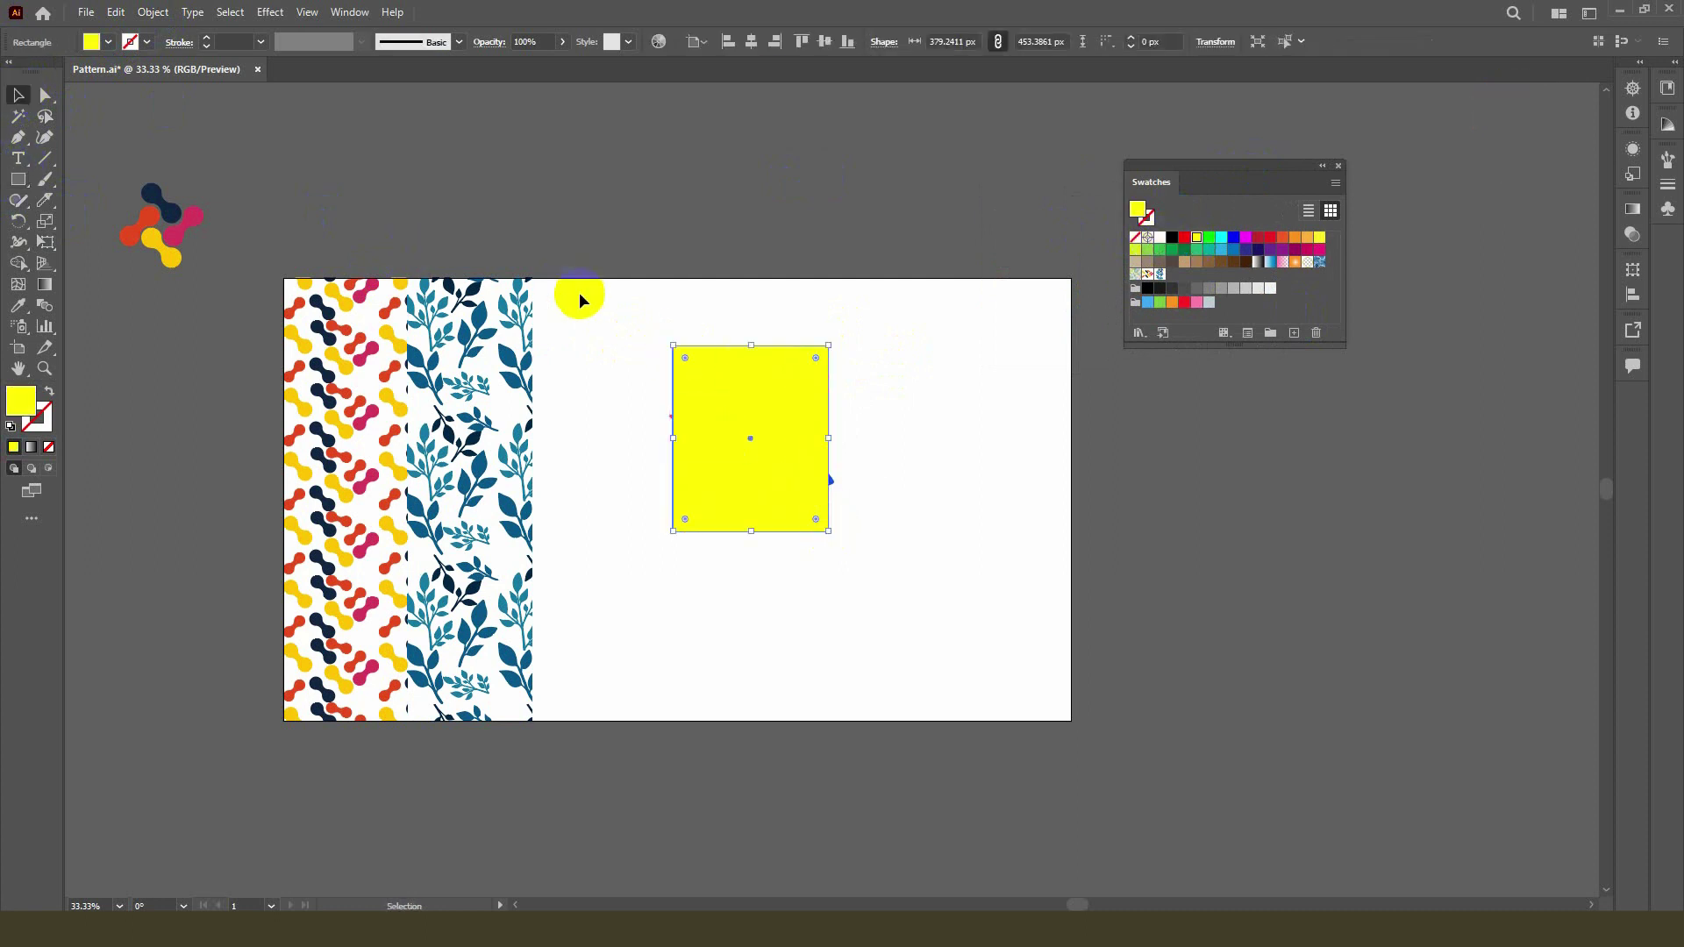
{"action": "left_click_drag", "start_coordinate": [596, 302], "coordinate": [874, 634]}
{"action": "key", "text": "ctrl+7"}
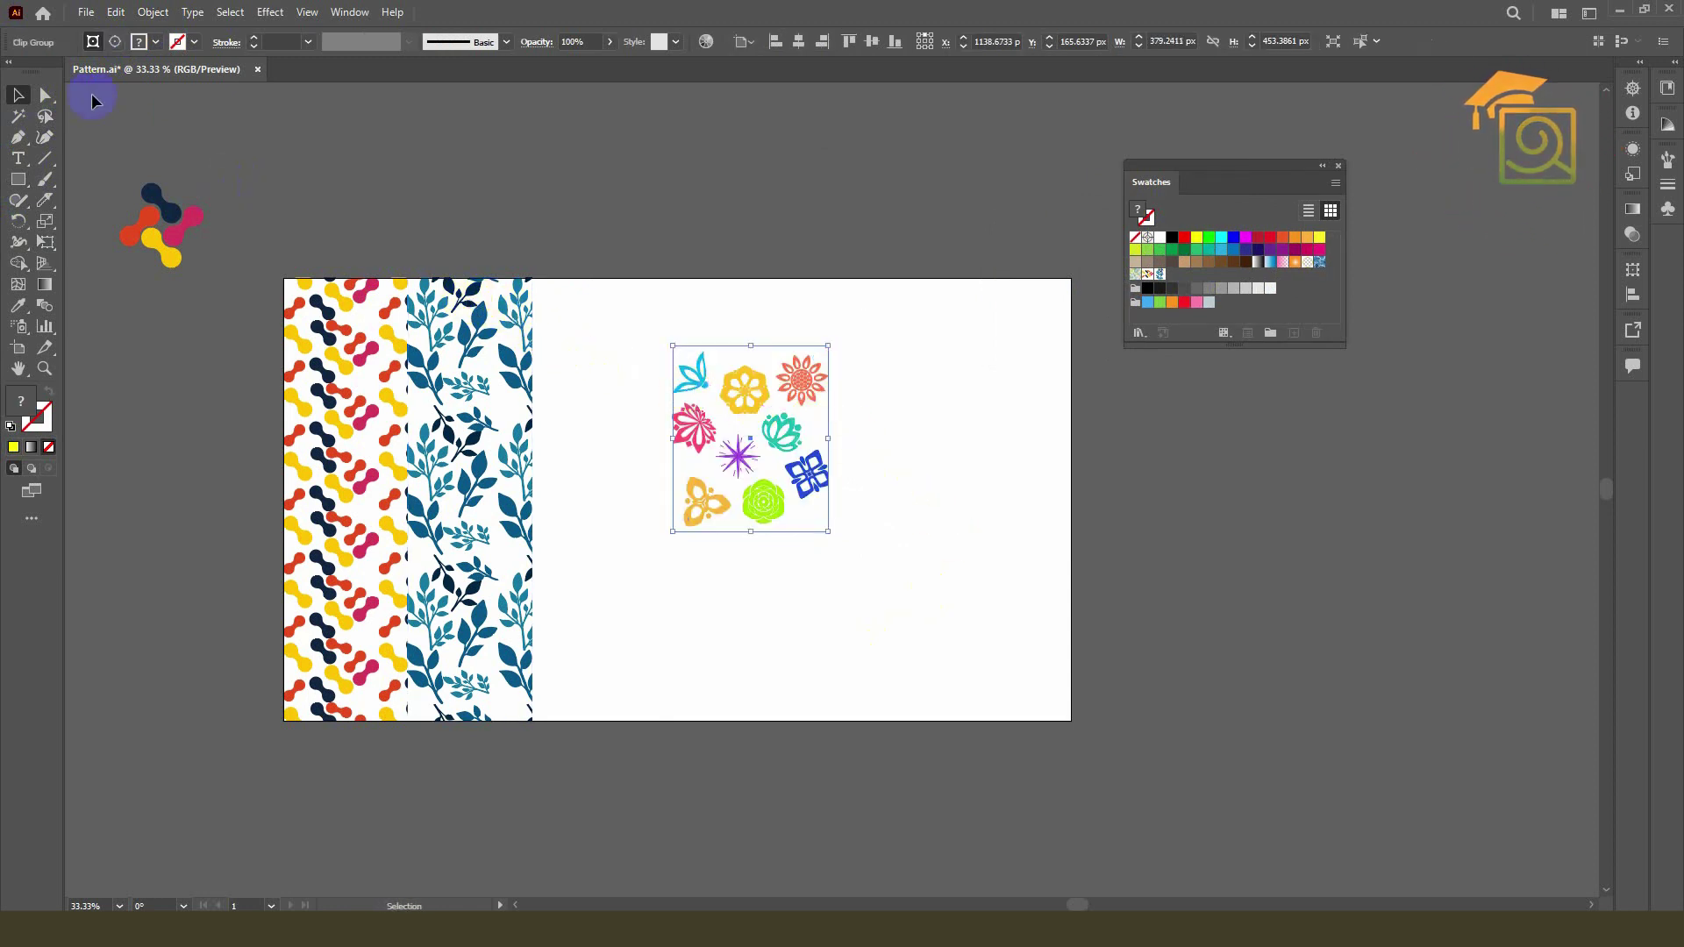
{"action": "left_click", "coordinate": [151, 12]}
{"action": "mouse_move", "coordinate": [179, 468]}
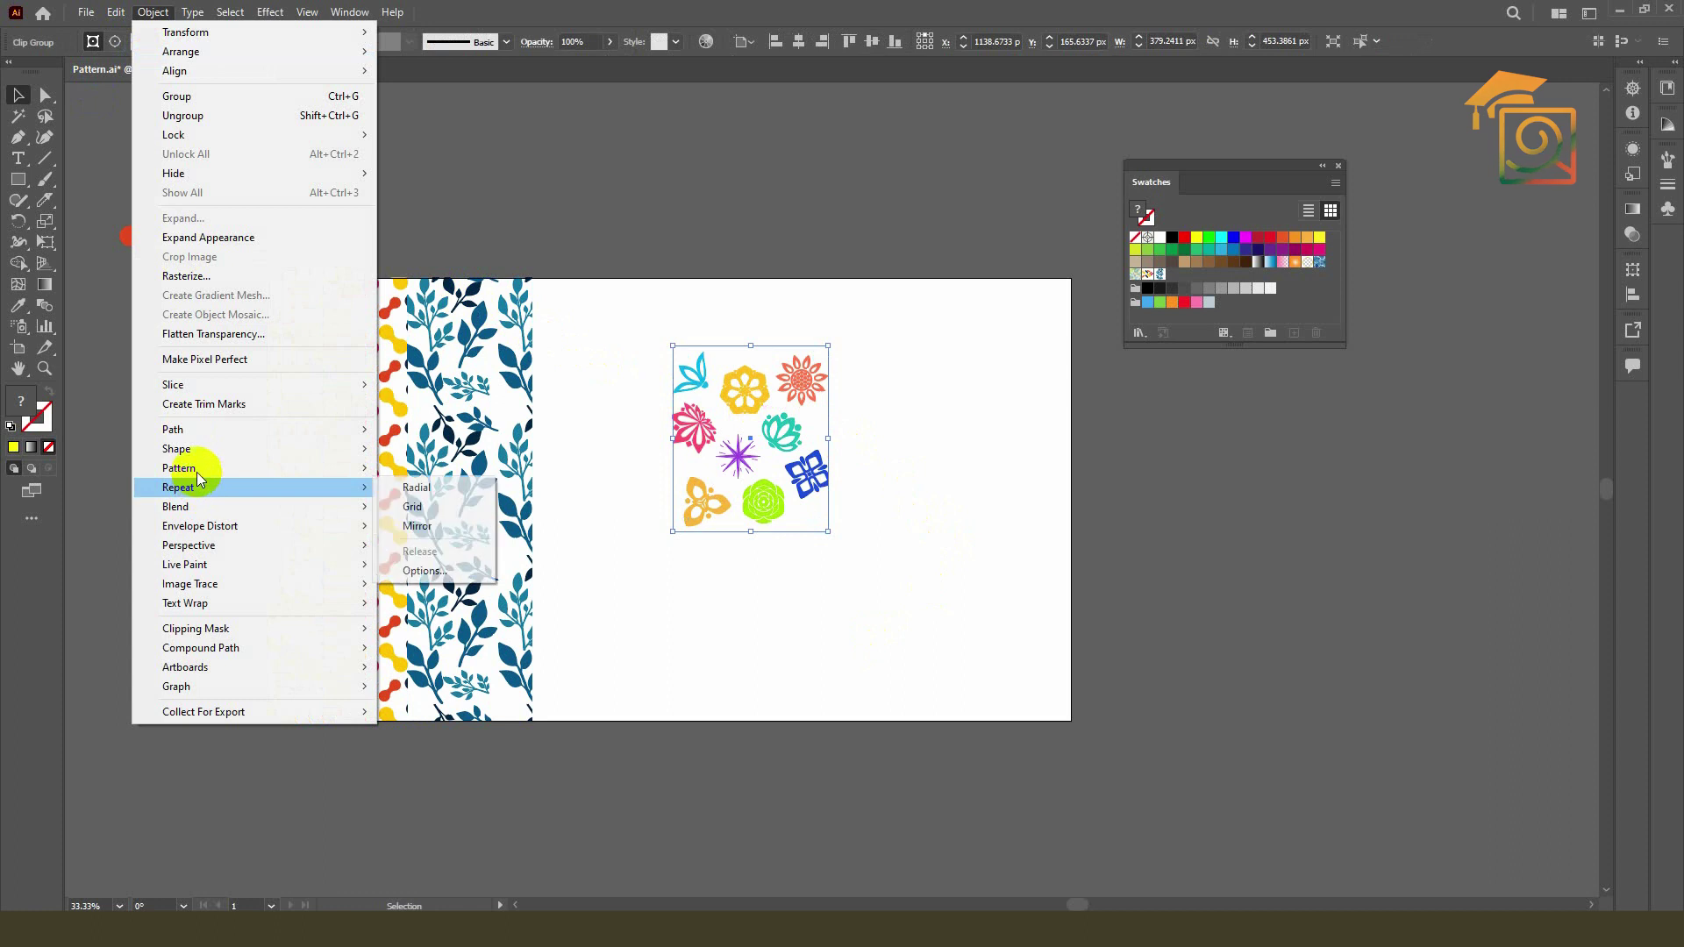
{"action": "left_click", "coordinate": [434, 470]}
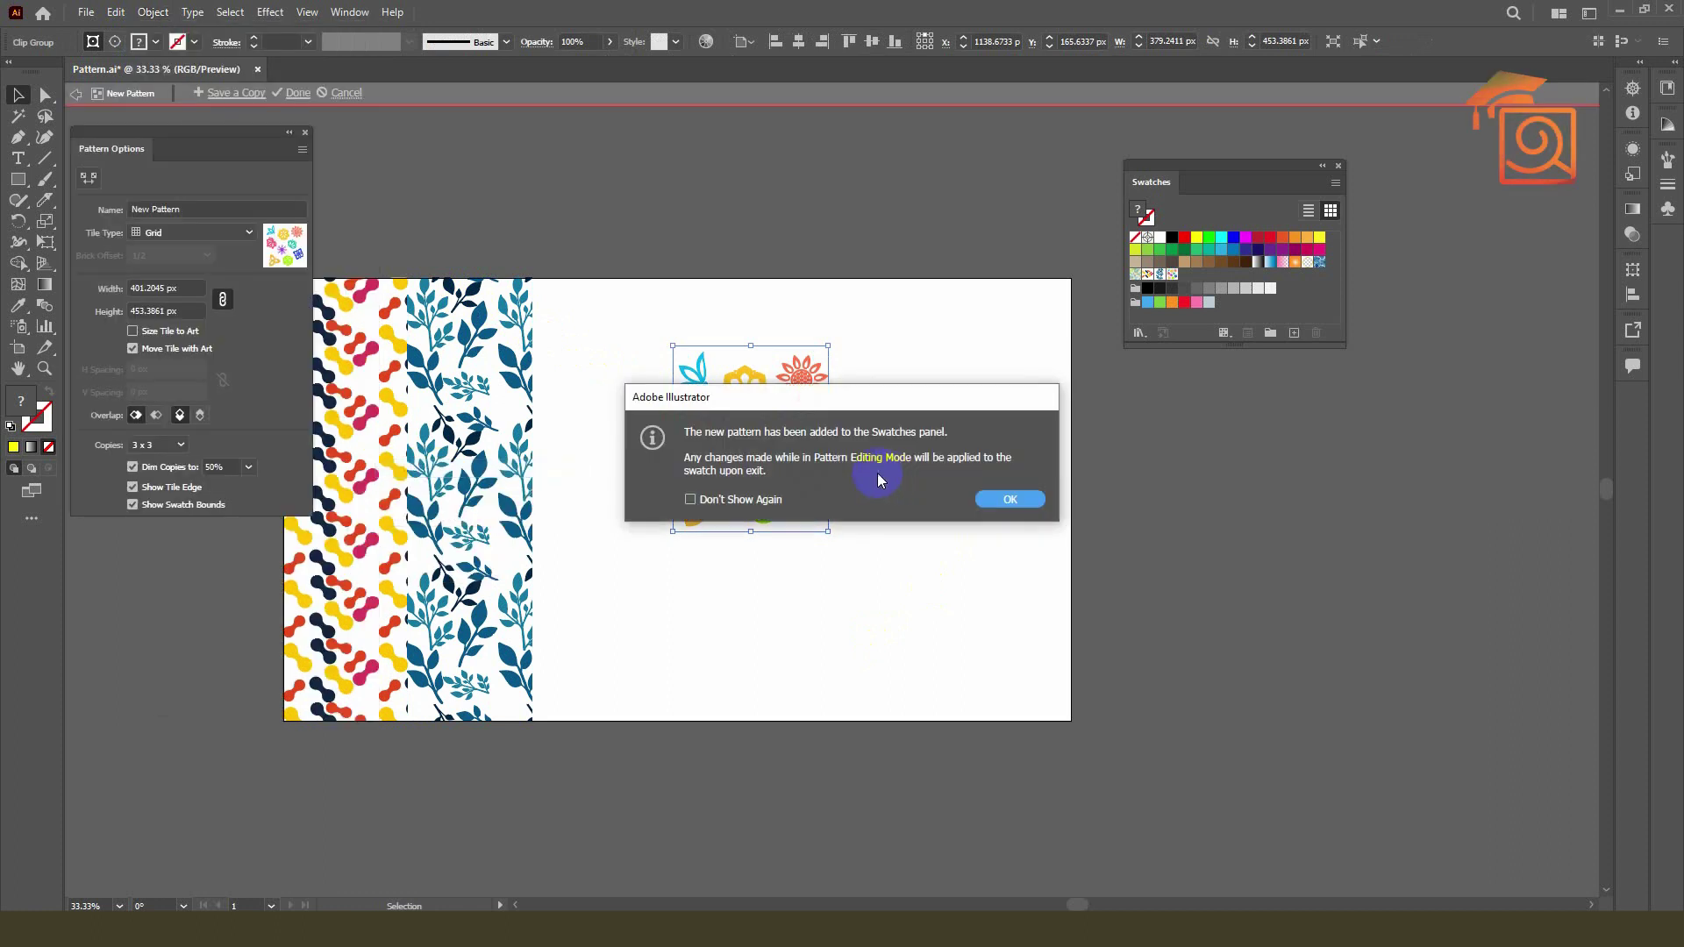
Step: Resize the flower tile artwork in the pattern preview and finish editing with Done
{"action": "left_click", "coordinate": [991, 500]}
{"action": "key", "text": "ctrl+minus"}
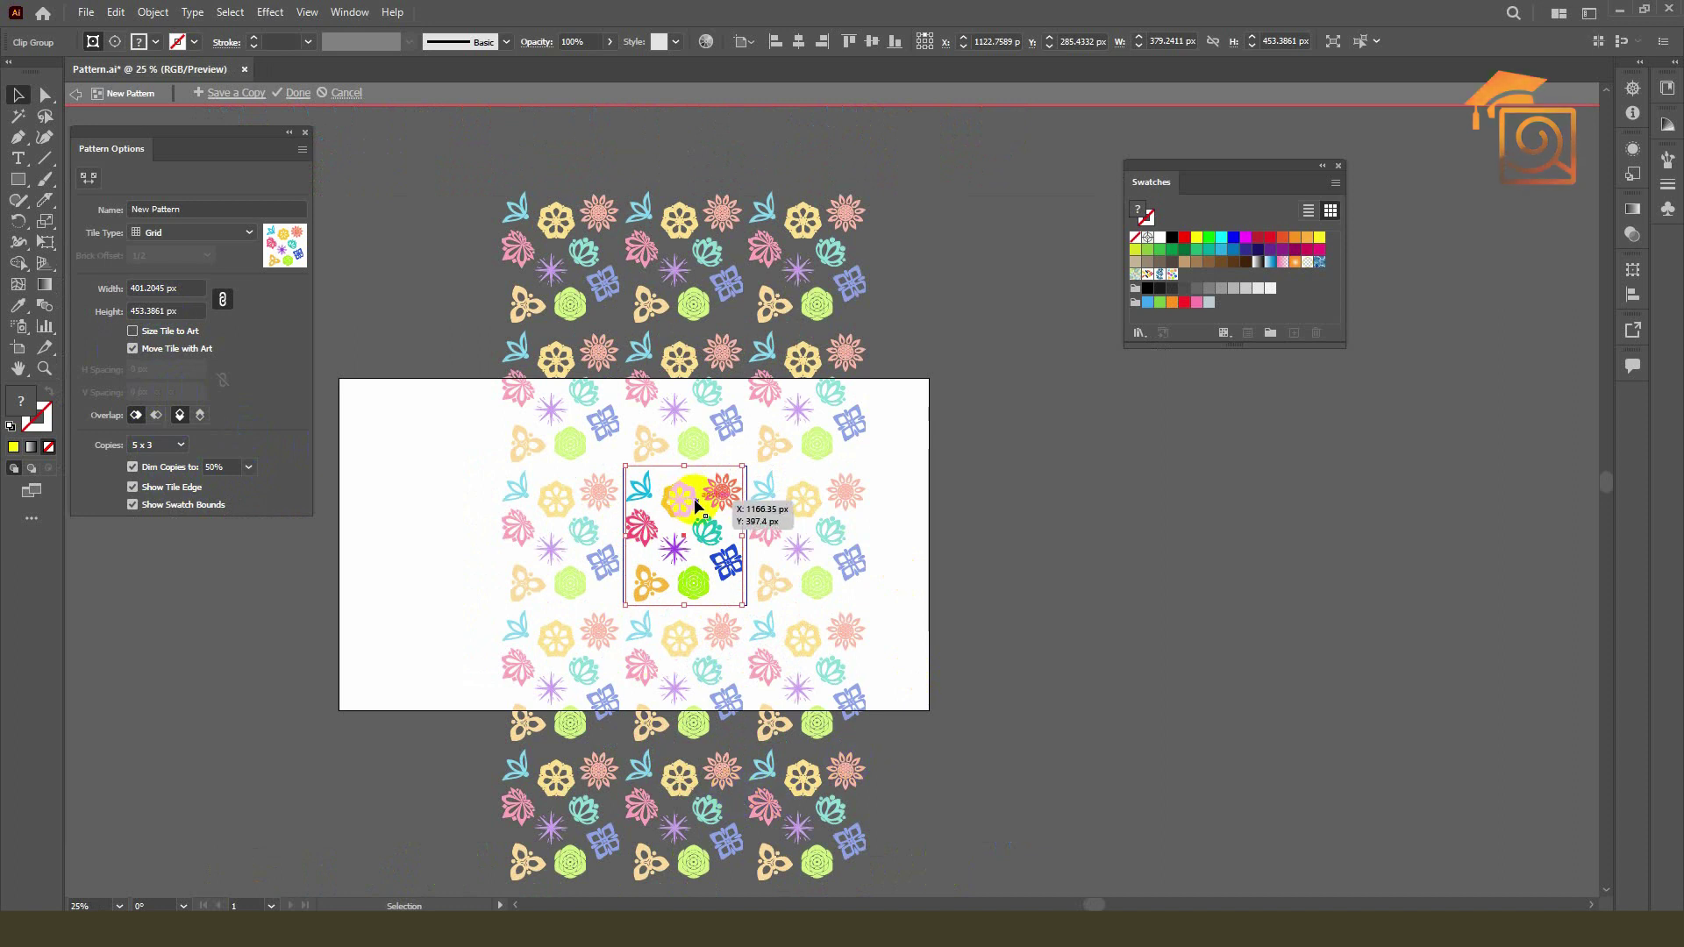
{"action": "left_click_drag", "start_coordinate": [743, 465], "coordinate": [764, 459]}
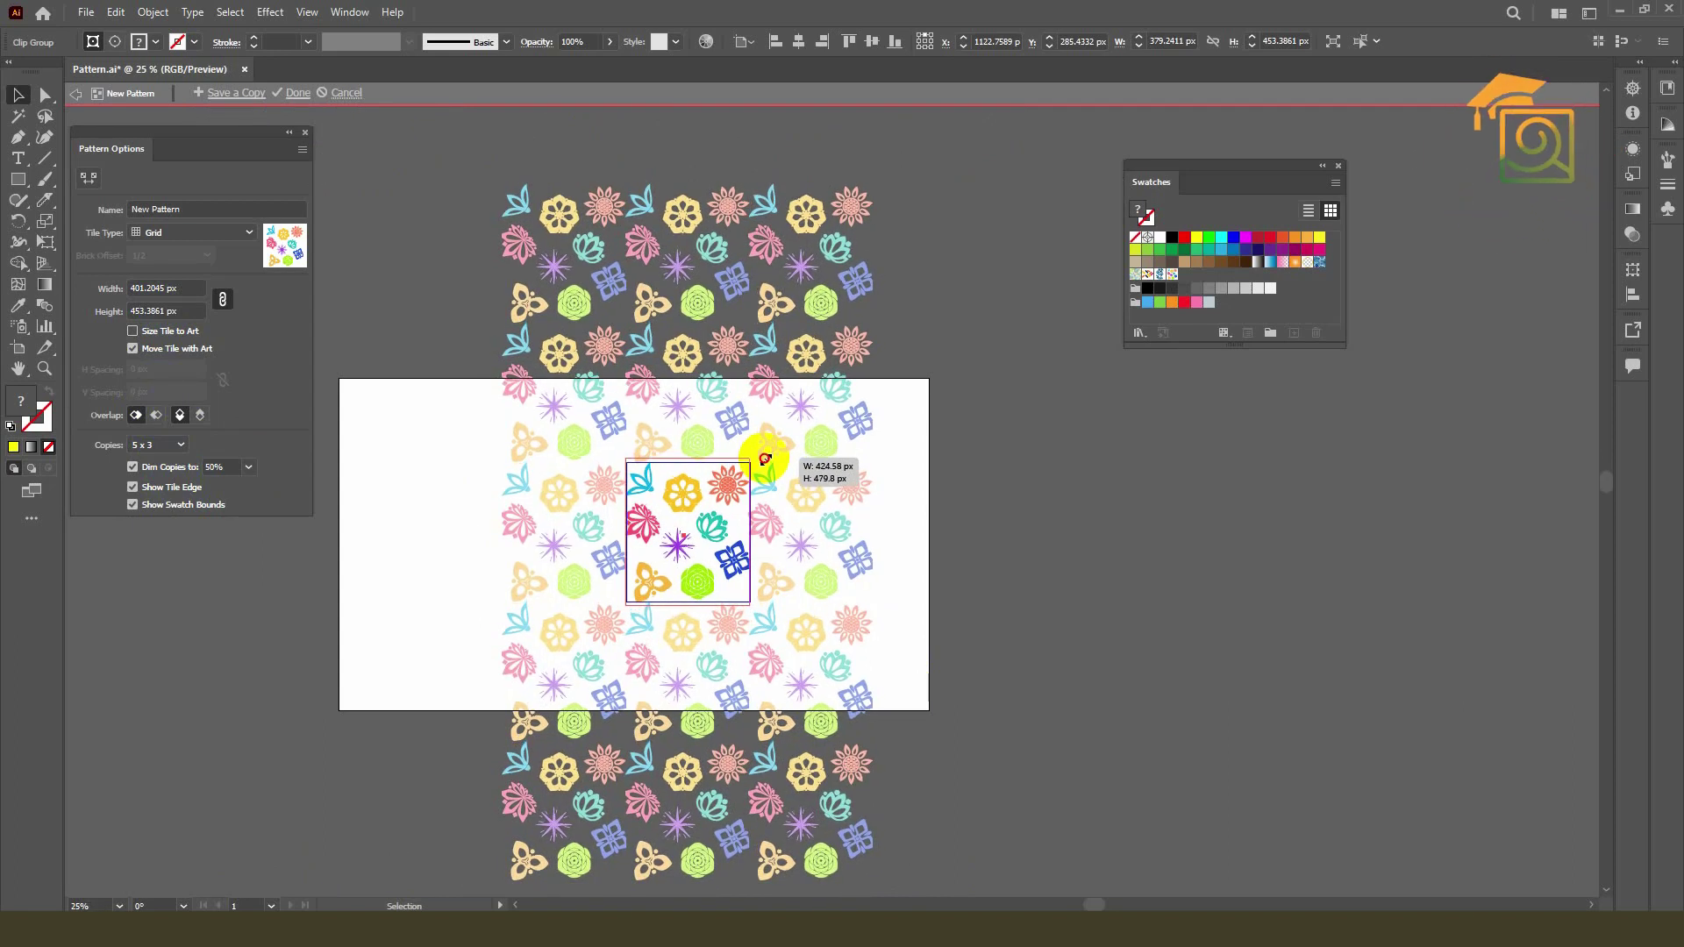
{"action": "left_click_drag", "start_coordinate": [768, 454], "coordinate": [759, 456]}
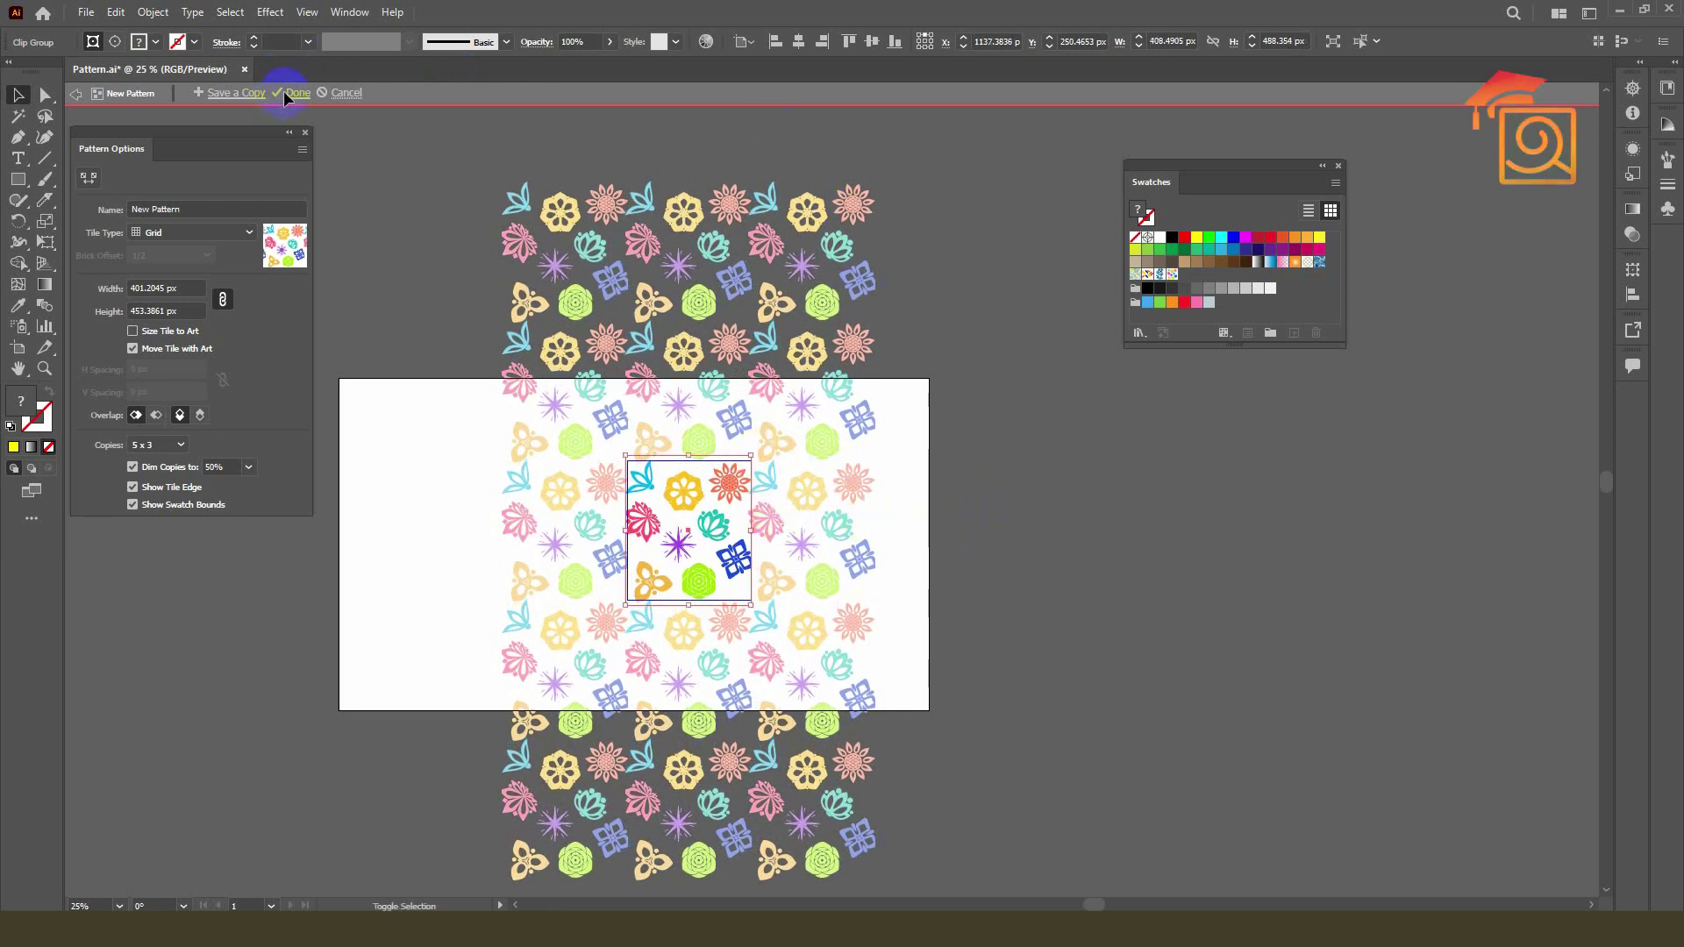
{"action": "left_click", "coordinate": [145, 209]}
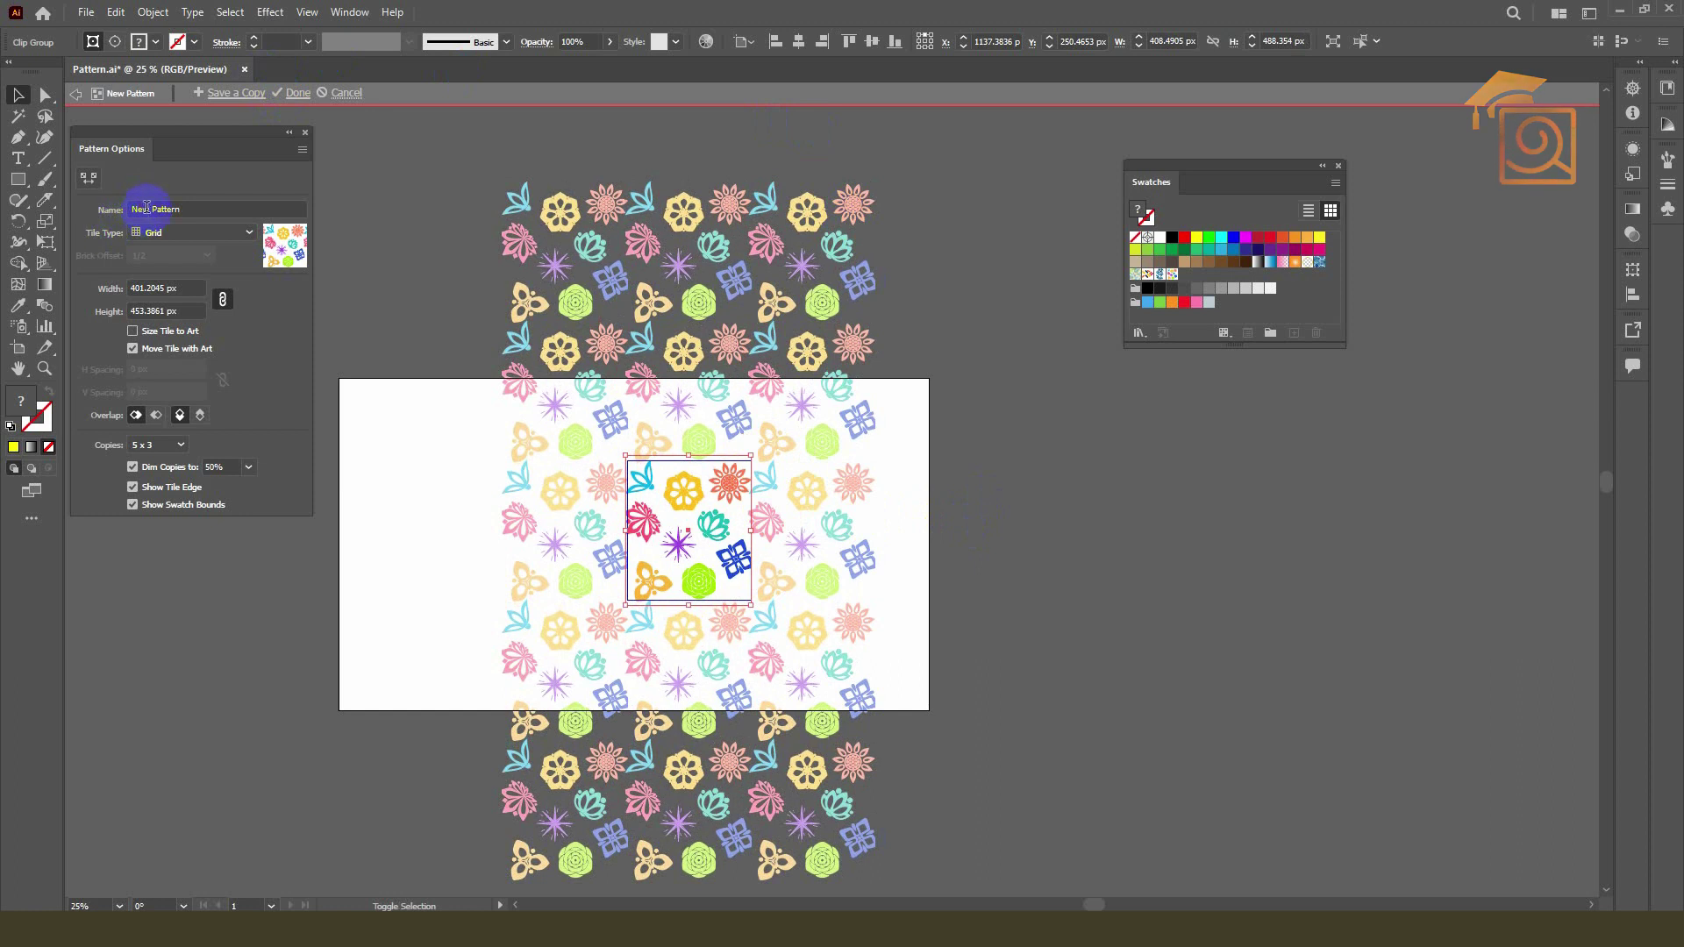
{"action": "left_click", "coordinate": [296, 93]}
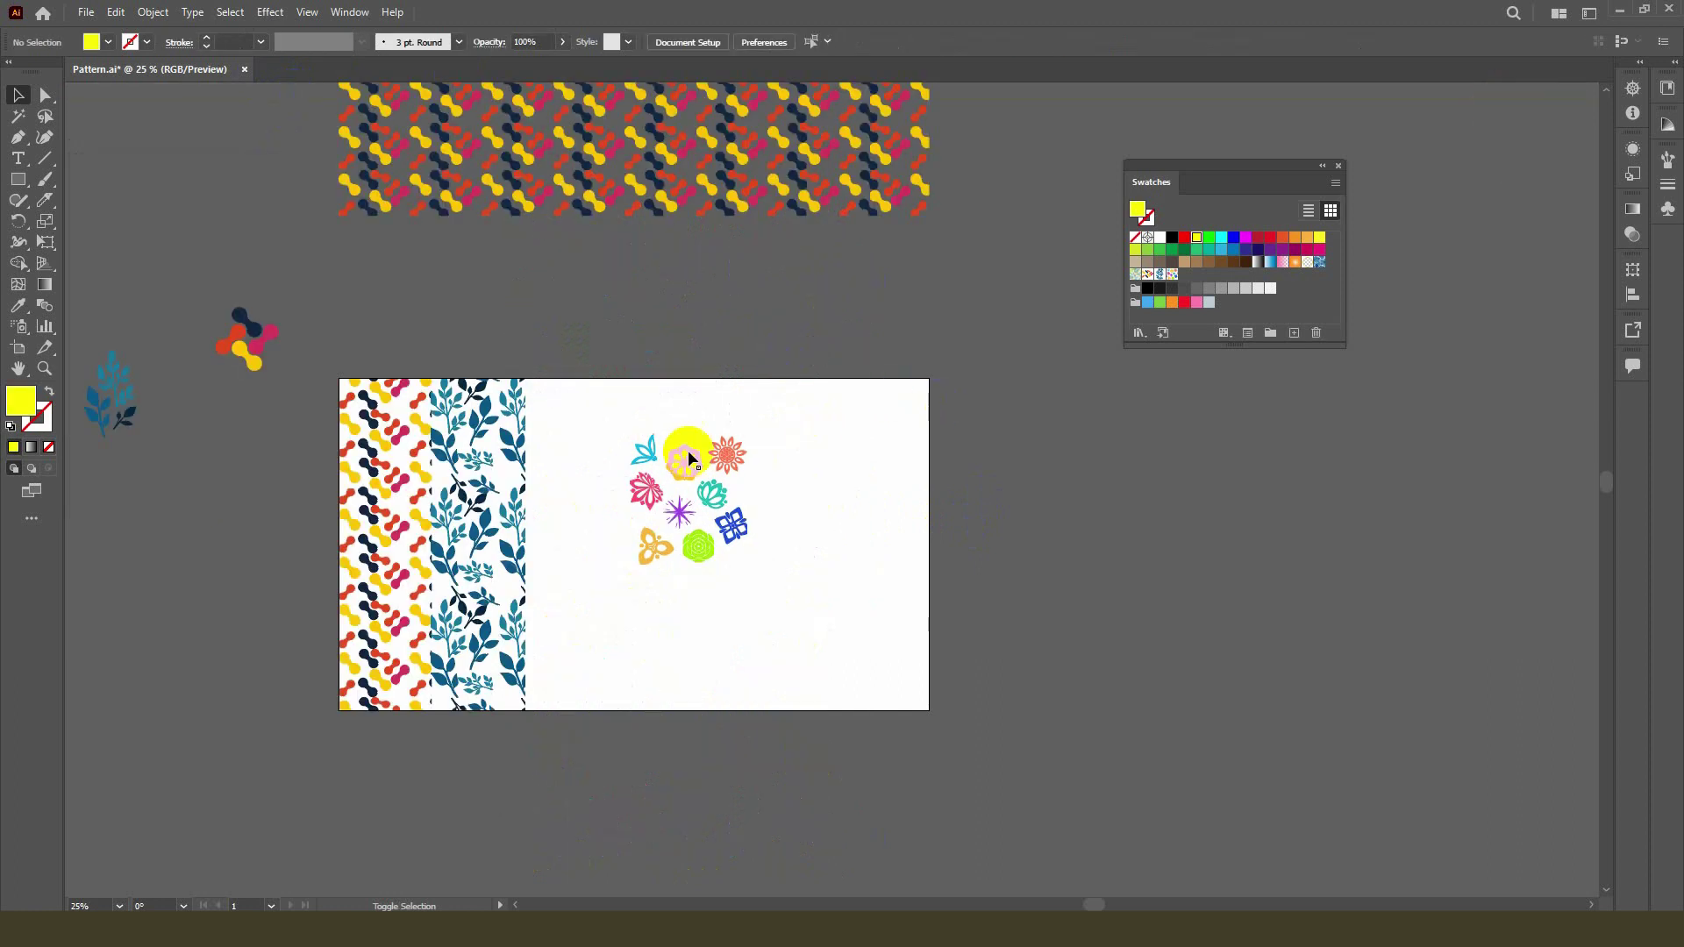
Step: Move the flowers off the artboard and add a copied strip filled with the flower pattern
{"action": "mouse_move", "coordinate": [658, 439]}
{"action": "left_mouse_down"}
{"action": "mouse_move", "coordinate": [598, 599]}
{"action": "mouse_move", "coordinate": [176, 441]}
{"action": "left_mouse_up"}
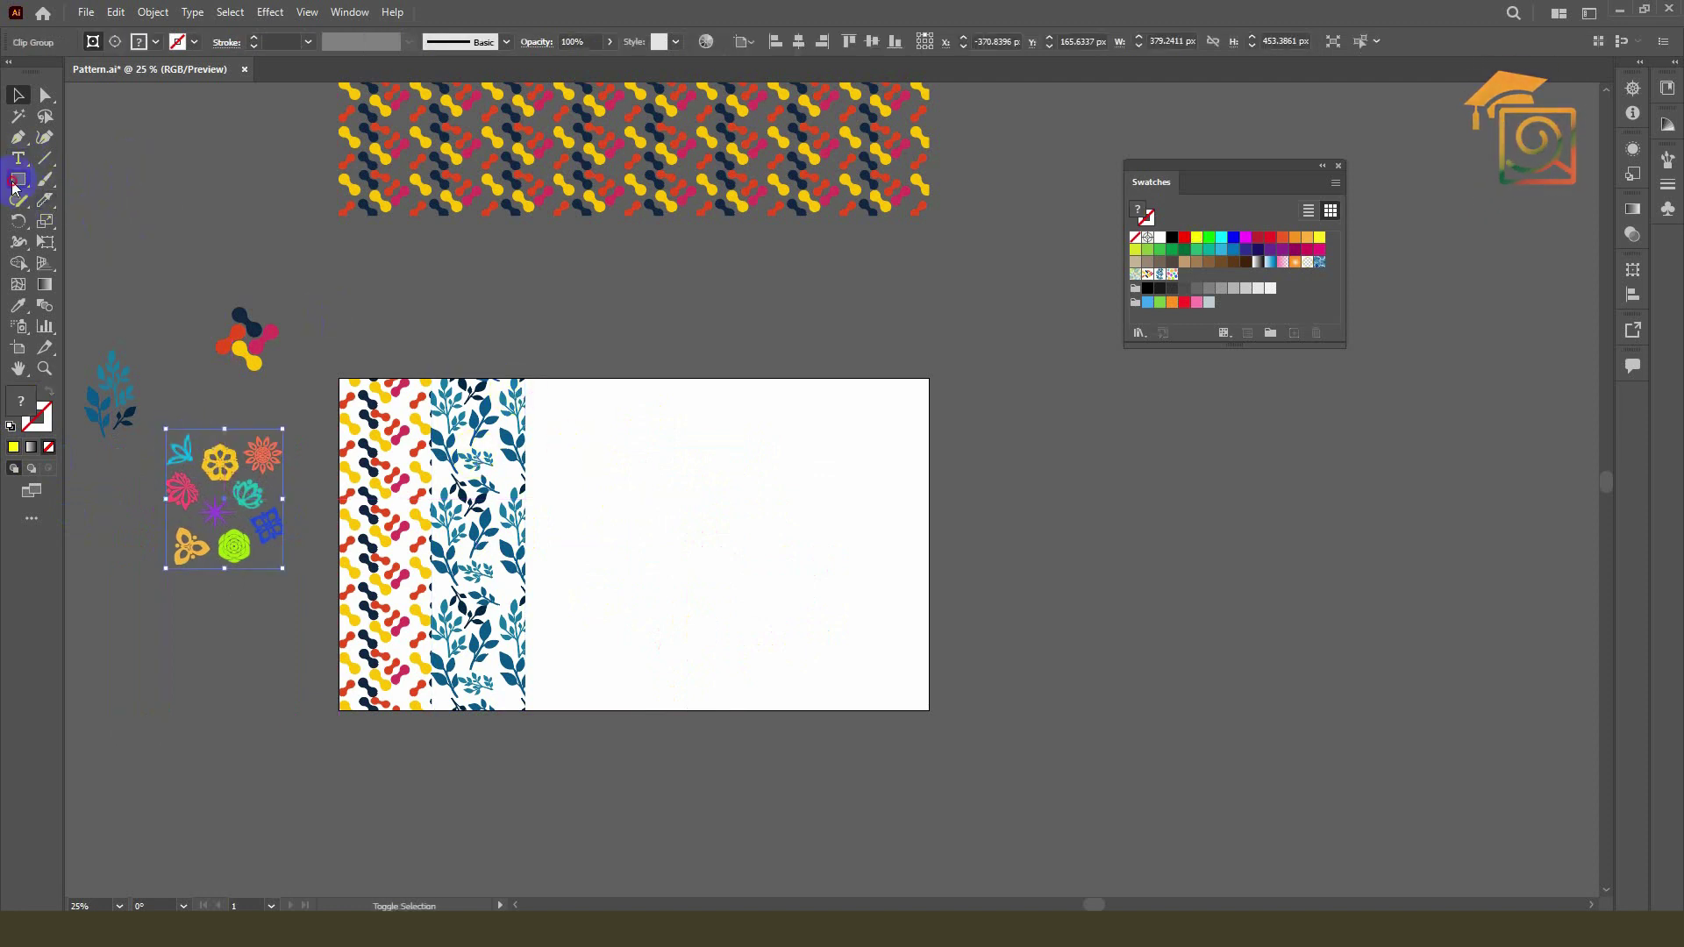
{"action": "left_click_drag", "start_coordinate": [519, 443], "coordinate": [611, 449]}
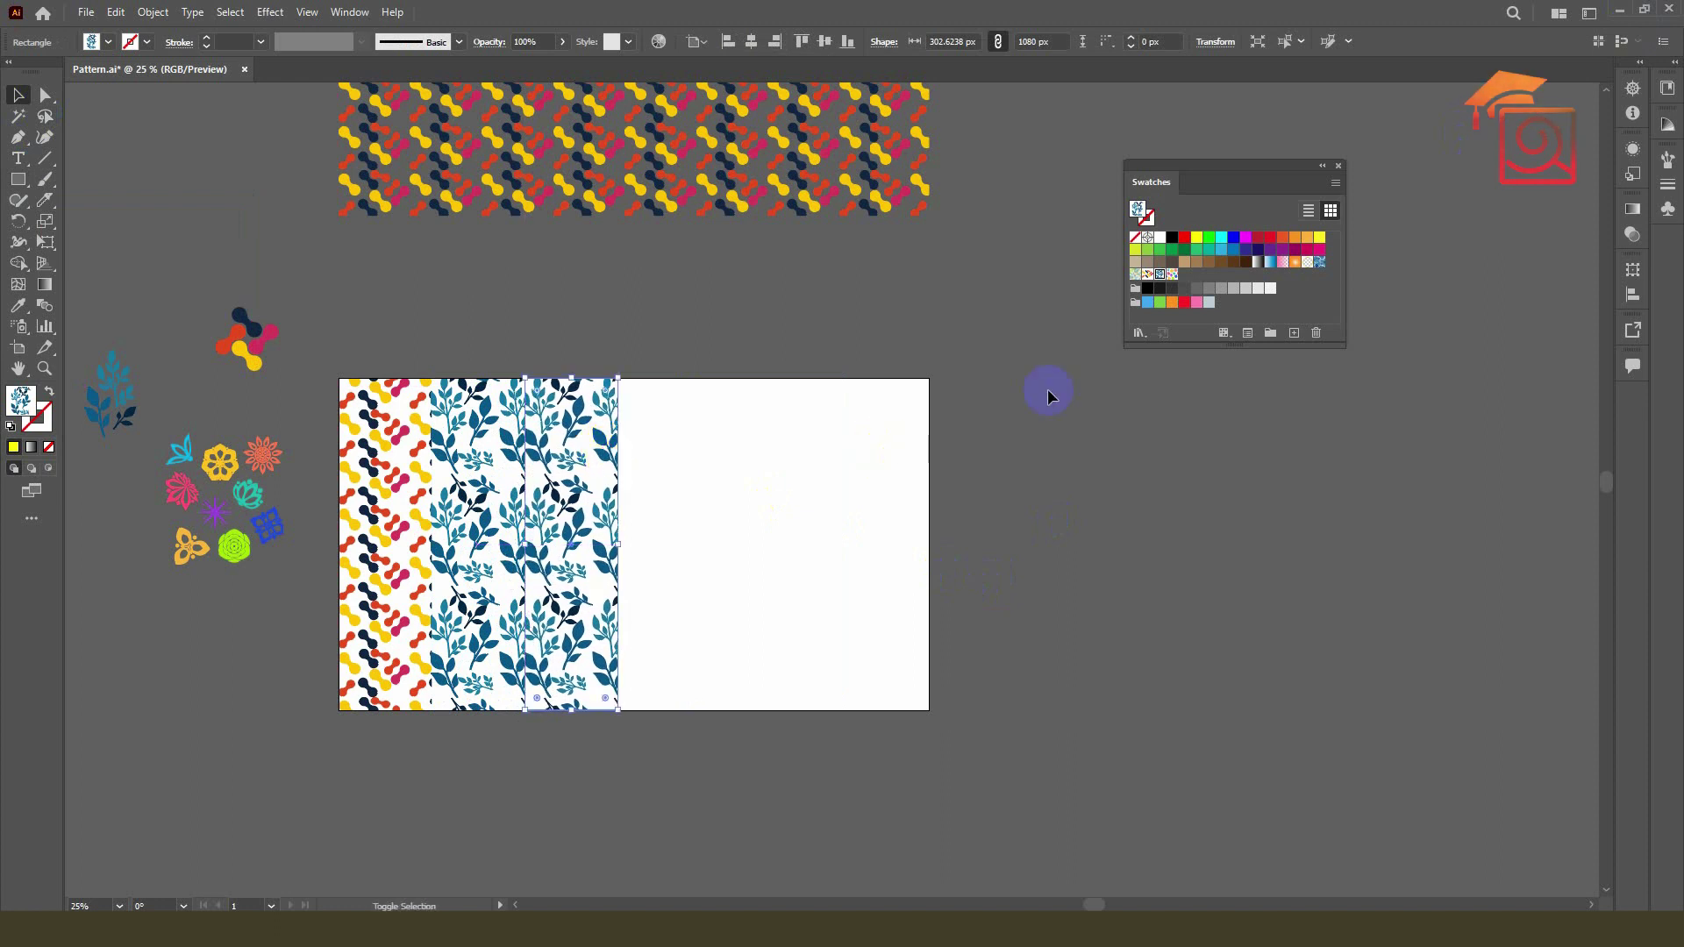
{"action": "left_click", "coordinate": [1170, 277]}
{"action": "left_click", "coordinate": [750, 468]}
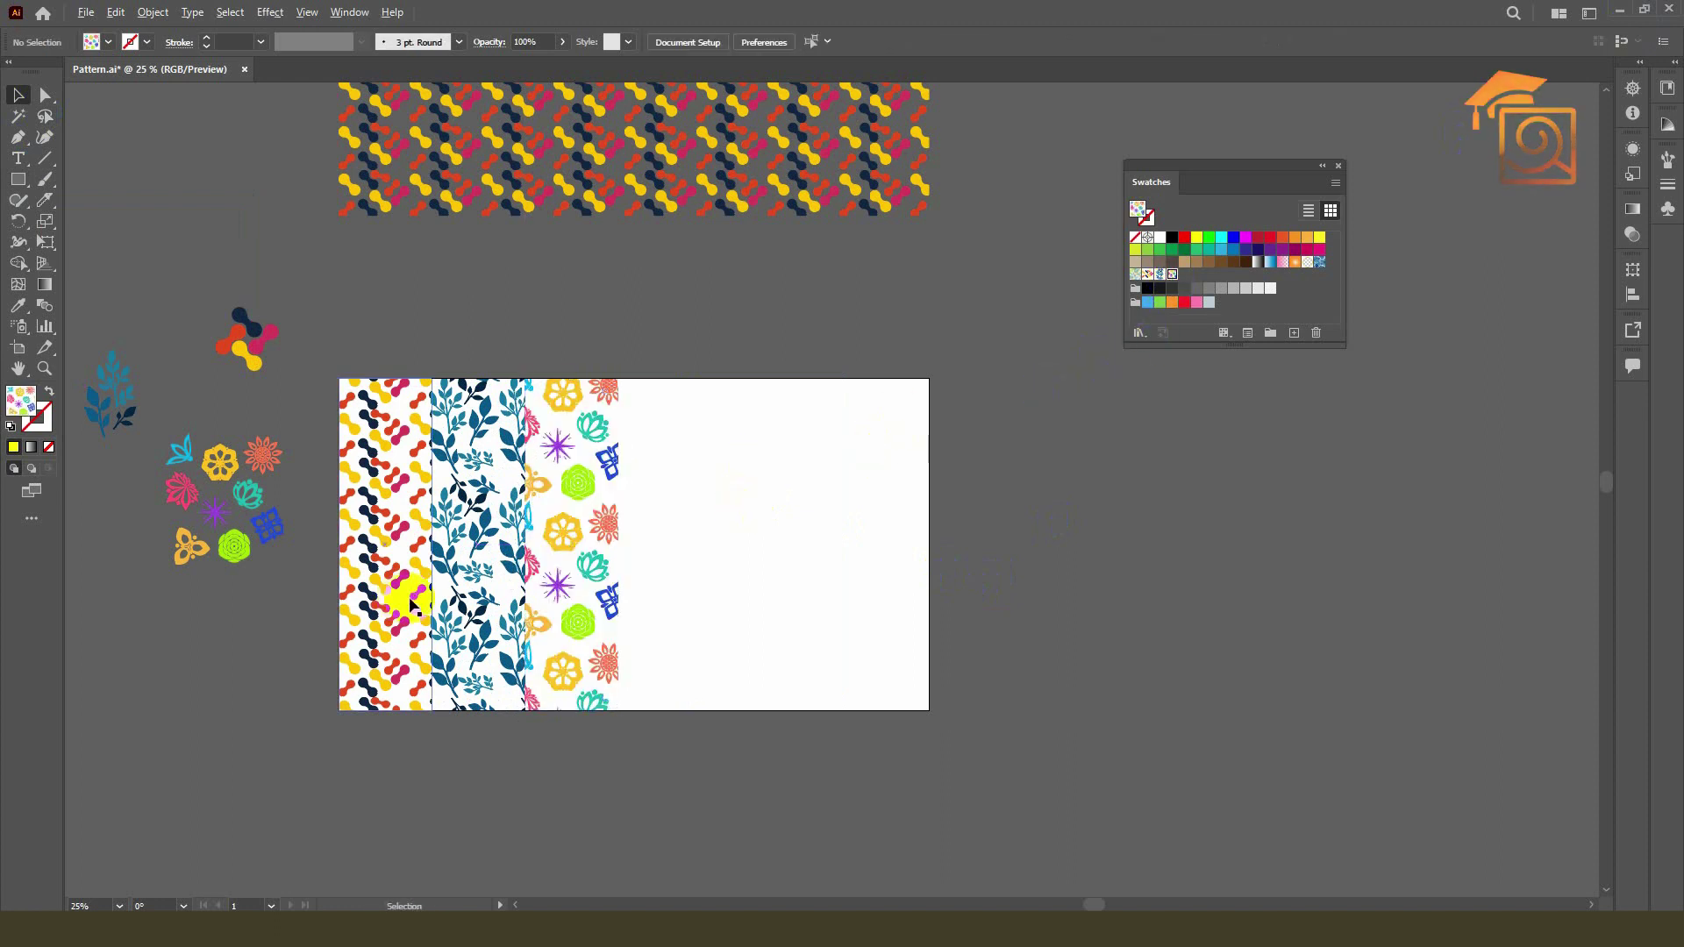
Step: Marquee-select the leaf, chain-link and flower motifs on the left
{"action": "scroll", "coordinate": [410, 604], "scroll_direction": "up", "scroll_amount": 1}
{"action": "scroll", "coordinate": [766, 524], "scroll_direction": "down", "scroll_amount": 1}
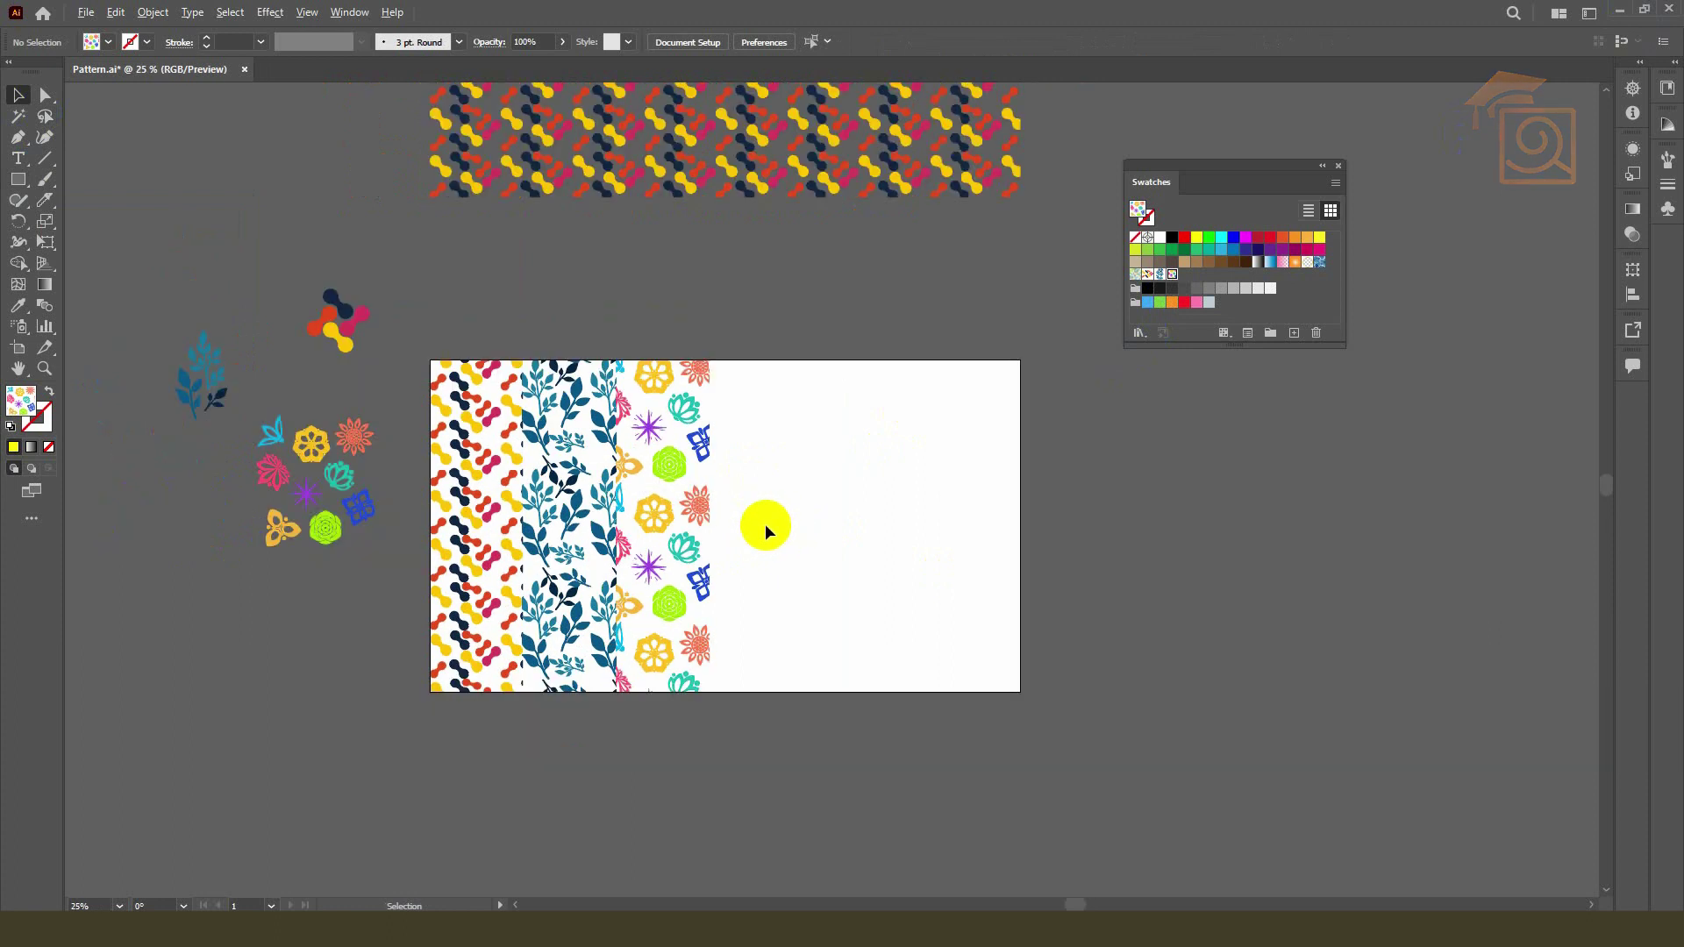
{"action": "left_click_drag", "start_coordinate": [424, 601], "coordinate": [158, 272]}
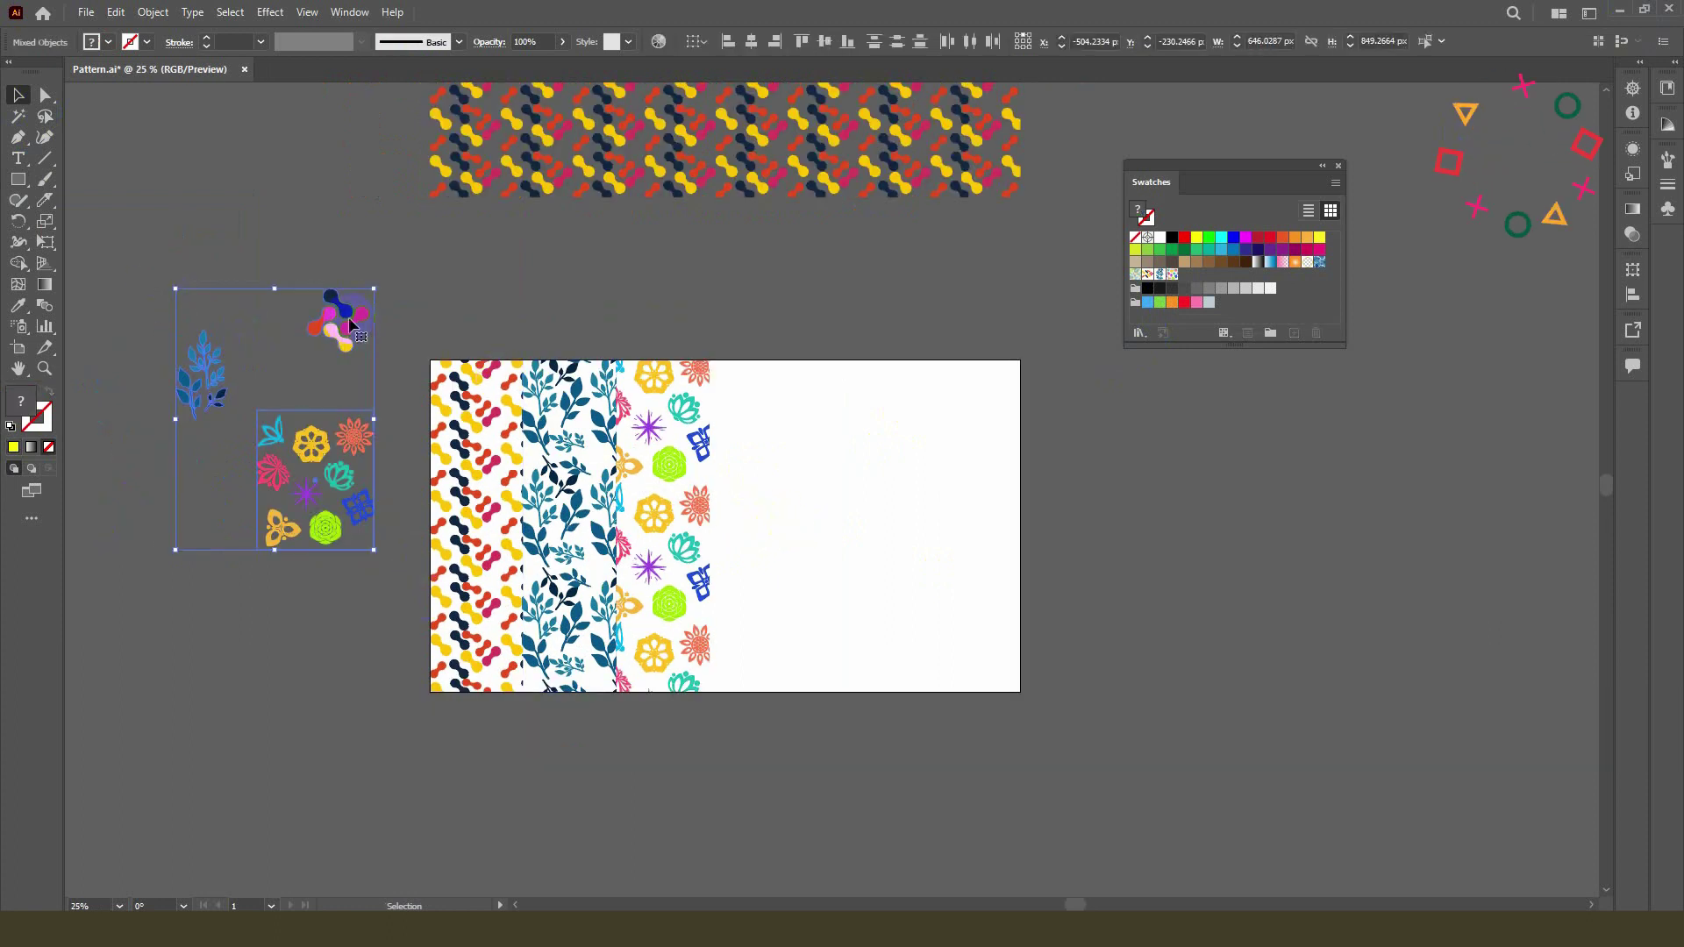
Step: Place the three motifs on the artboard's right side, then select the chain-pattern rectangle above
{"action": "left_click_drag", "start_coordinate": [362, 321], "coordinate": [930, 428]}
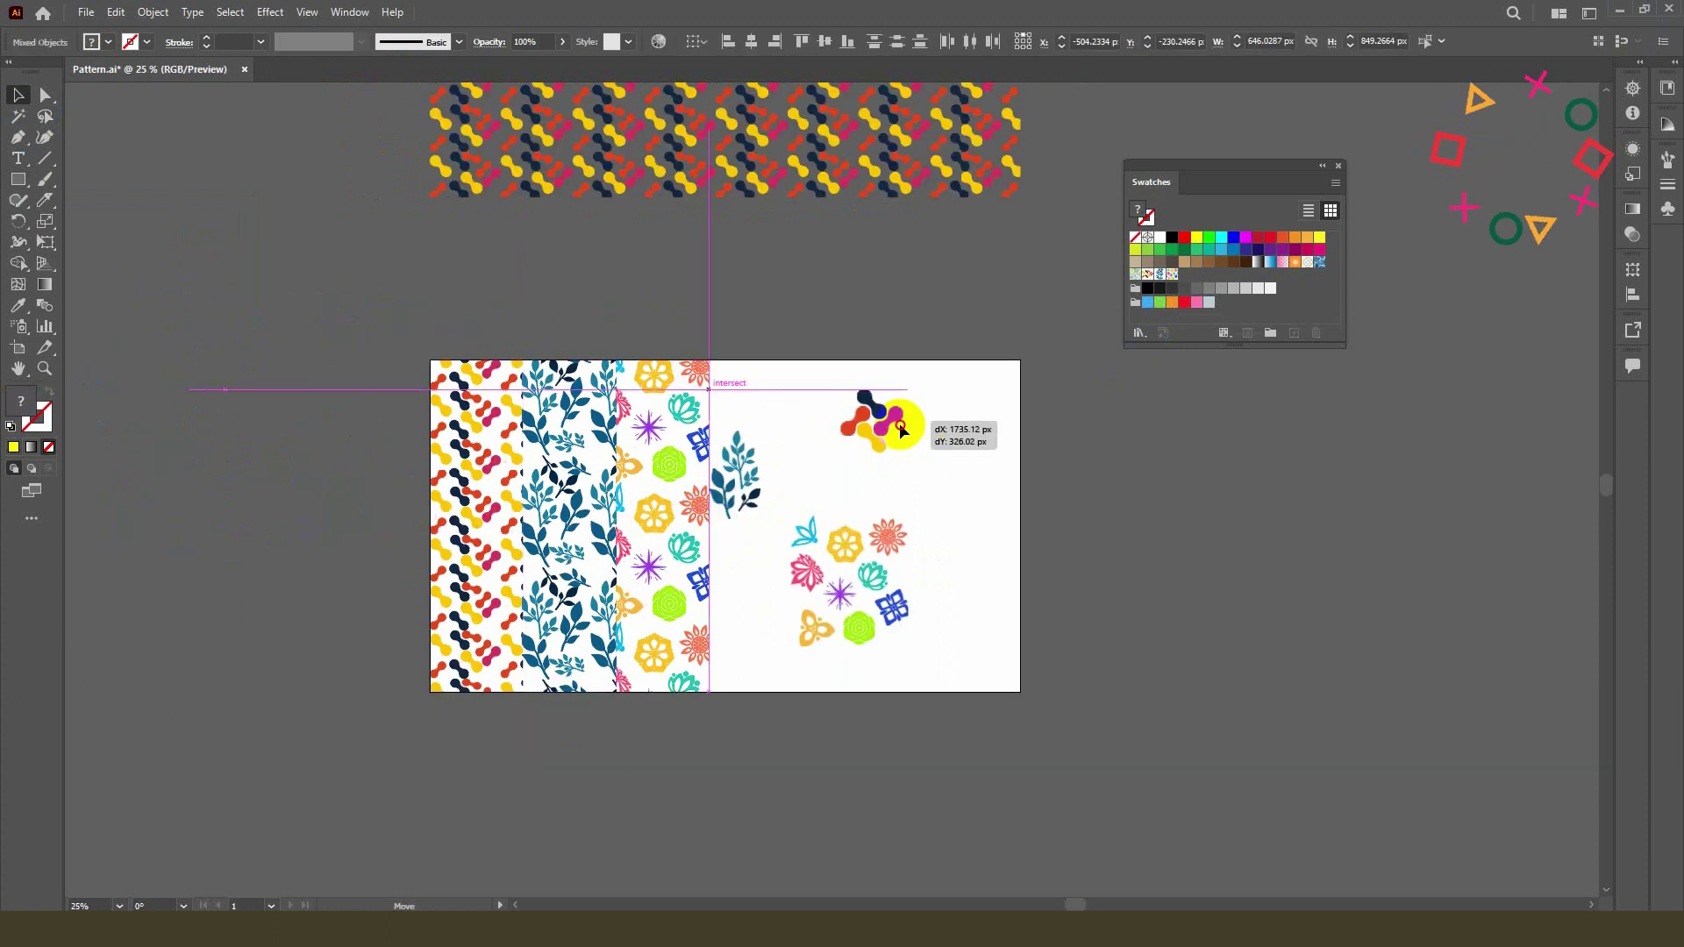
{"action": "left_click", "coordinate": [1083, 551]}
{"action": "scroll", "coordinate": [1075, 645], "scroll_direction": "up", "scroll_amount": 1}
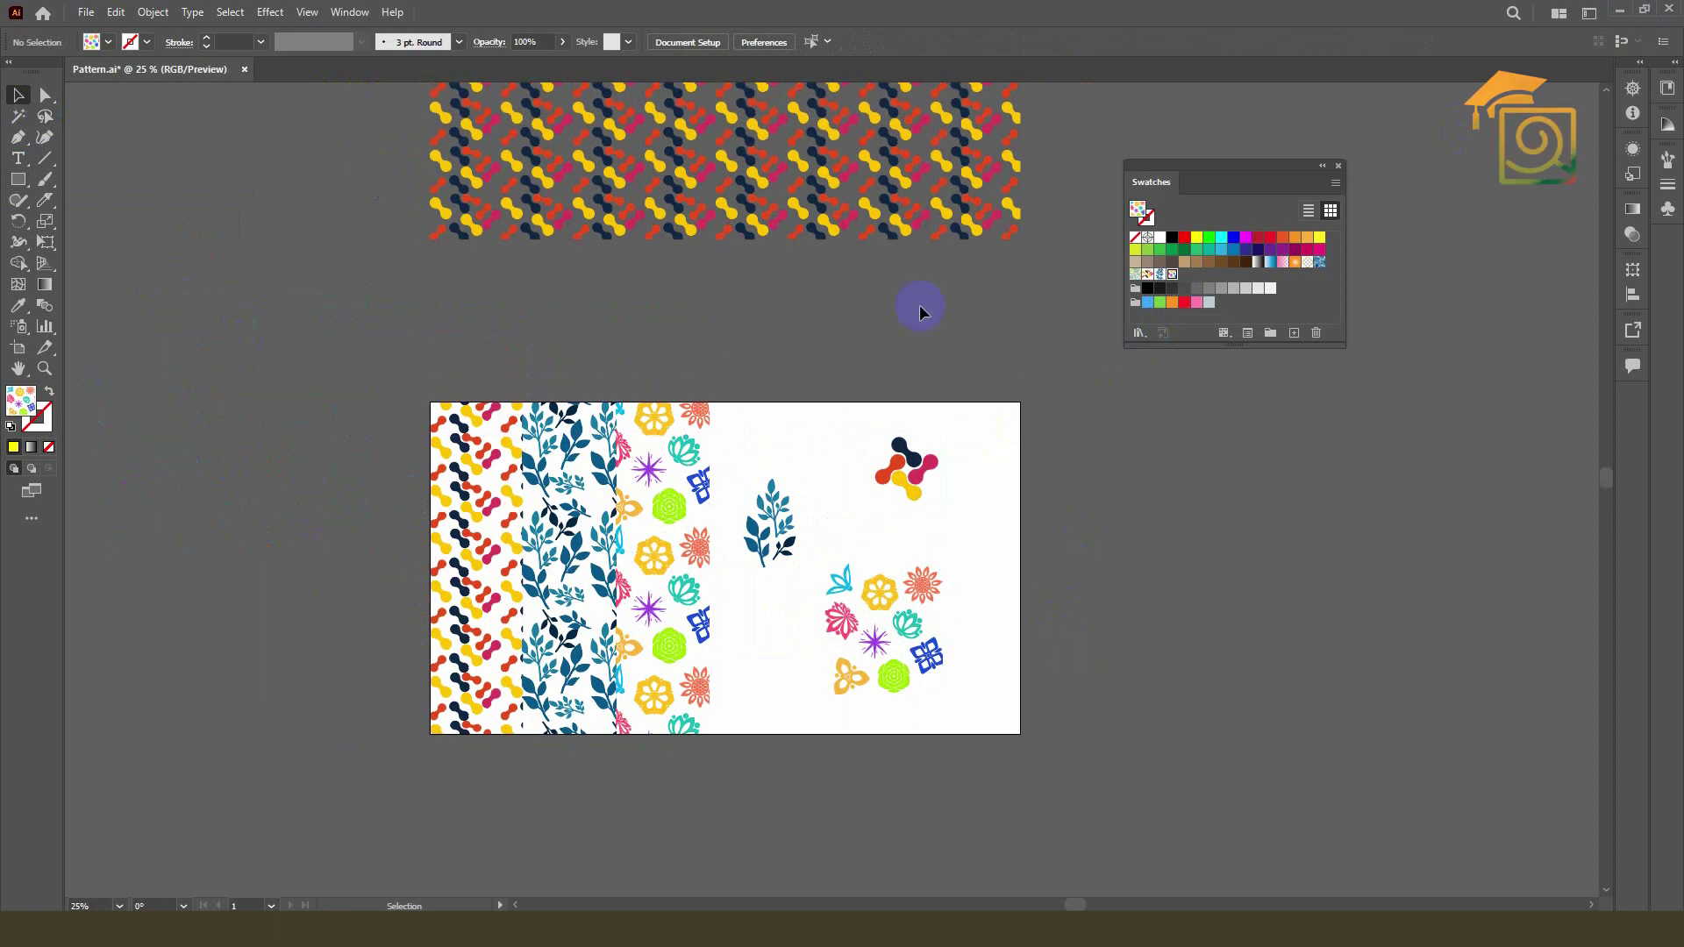
{"action": "left_click", "coordinate": [893, 229]}
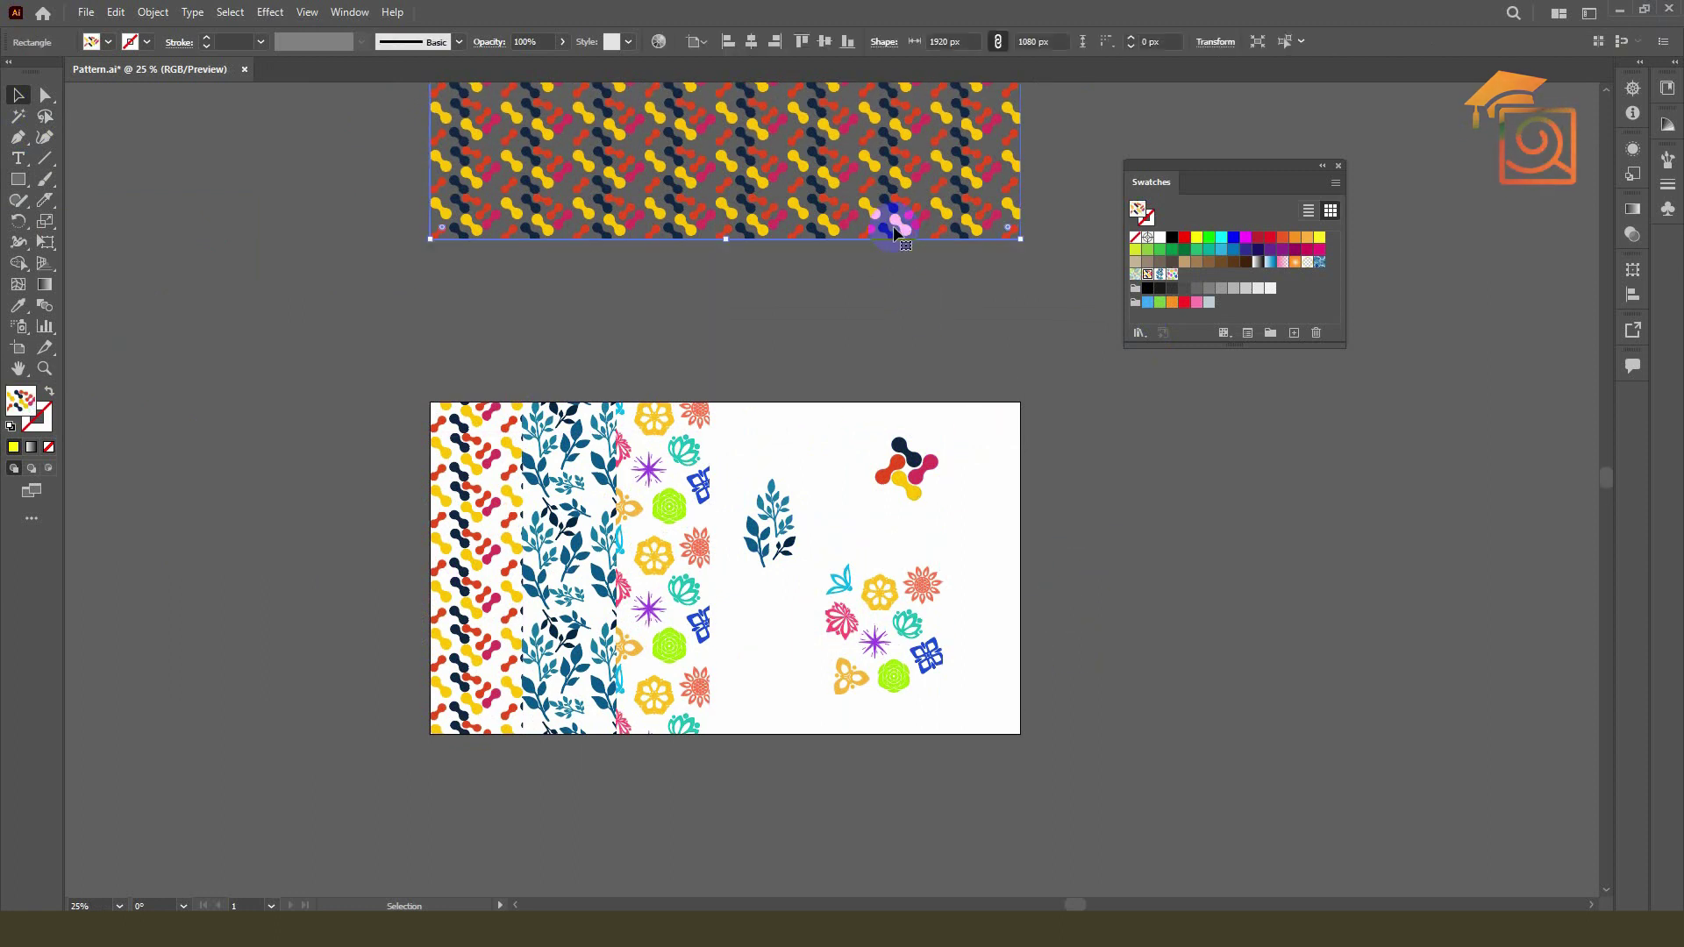